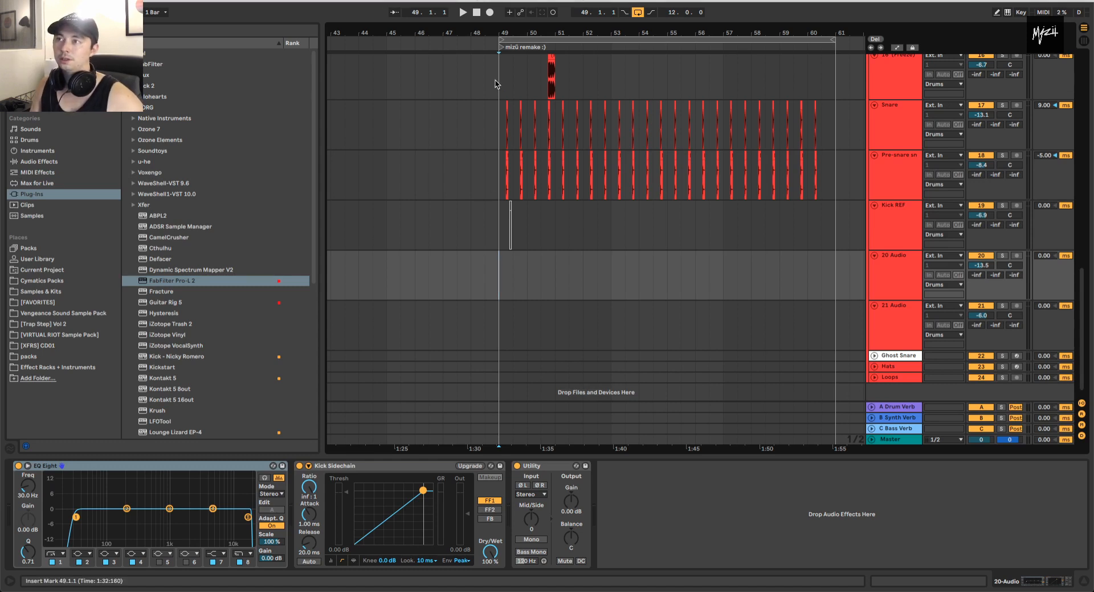
- Switch to the browser with the Walker & Royce WORD tutorial video and read the comment about ENV1 and EQ, expanding its reply
{"action": "left_click_drag", "start_coordinate": [500, 32], "coordinate": [516, 25]}
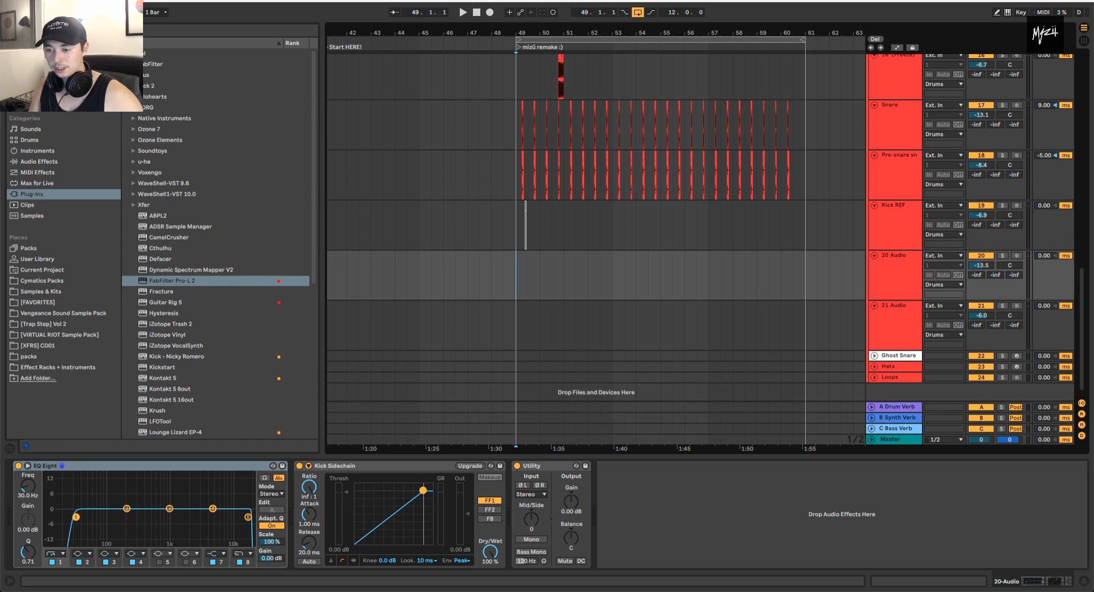
{"action": "key", "text": "super+Tab"}
{"action": "left_click_drag", "start_coordinate": [419, 94], "coordinate": [673, 106]}
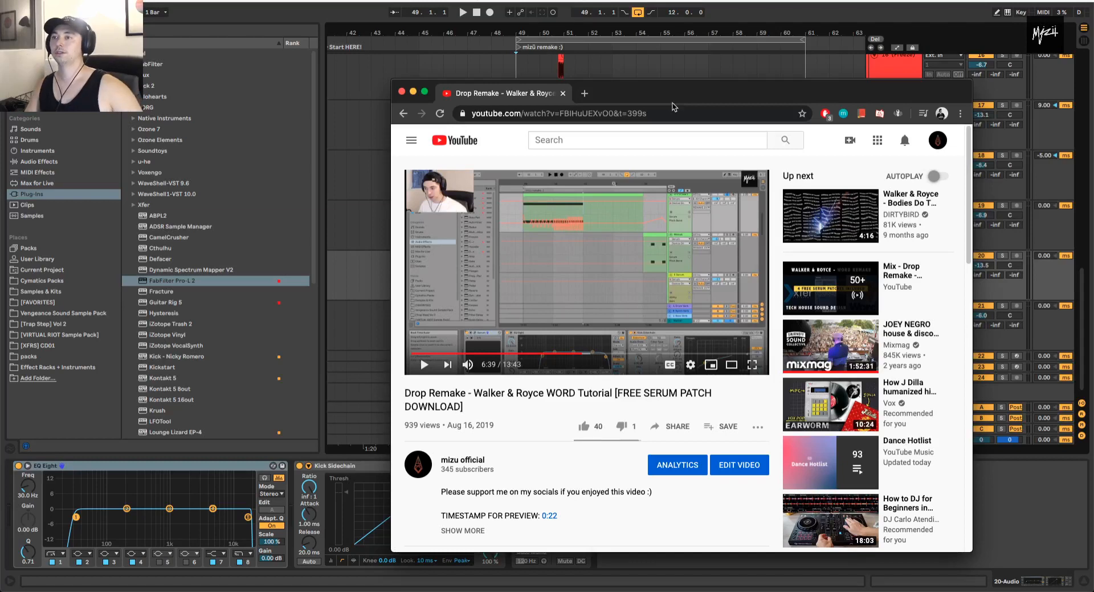
{"action": "key", "text": "super+Tab"}
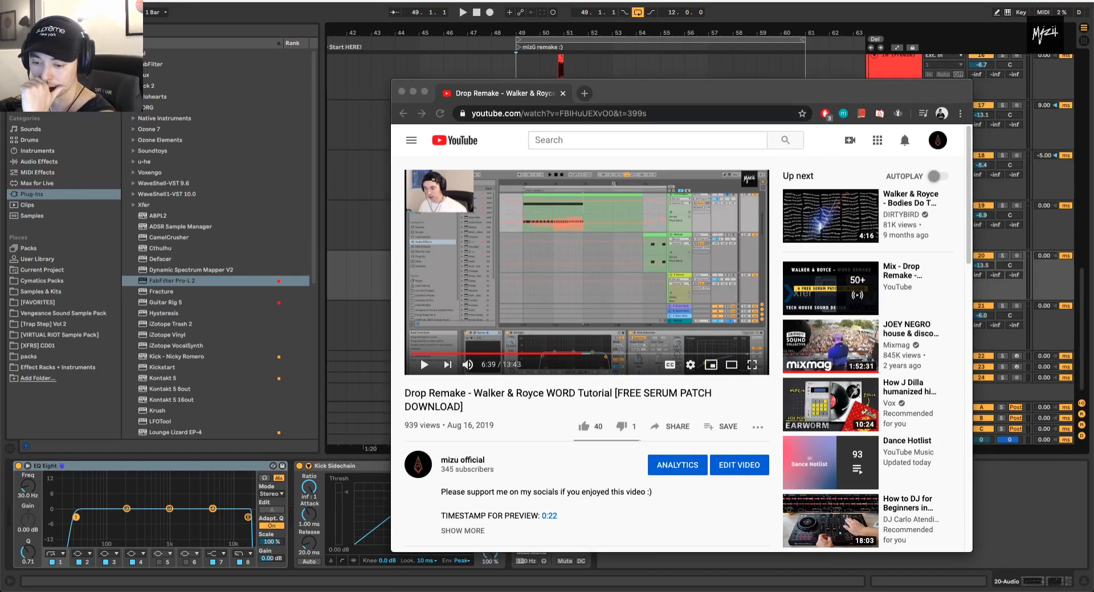
{"action": "scroll", "coordinate": [632, 415], "scroll_direction": "down", "scroll_amount": 5}
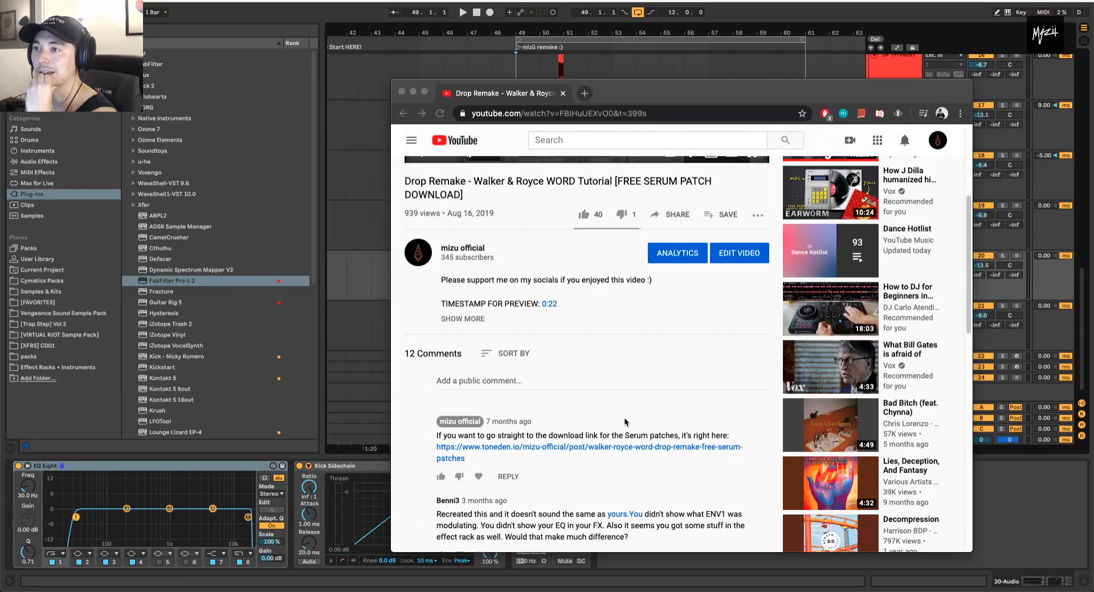
{"action": "scroll", "coordinate": [580, 434], "scroll_direction": "down", "scroll_amount": 5}
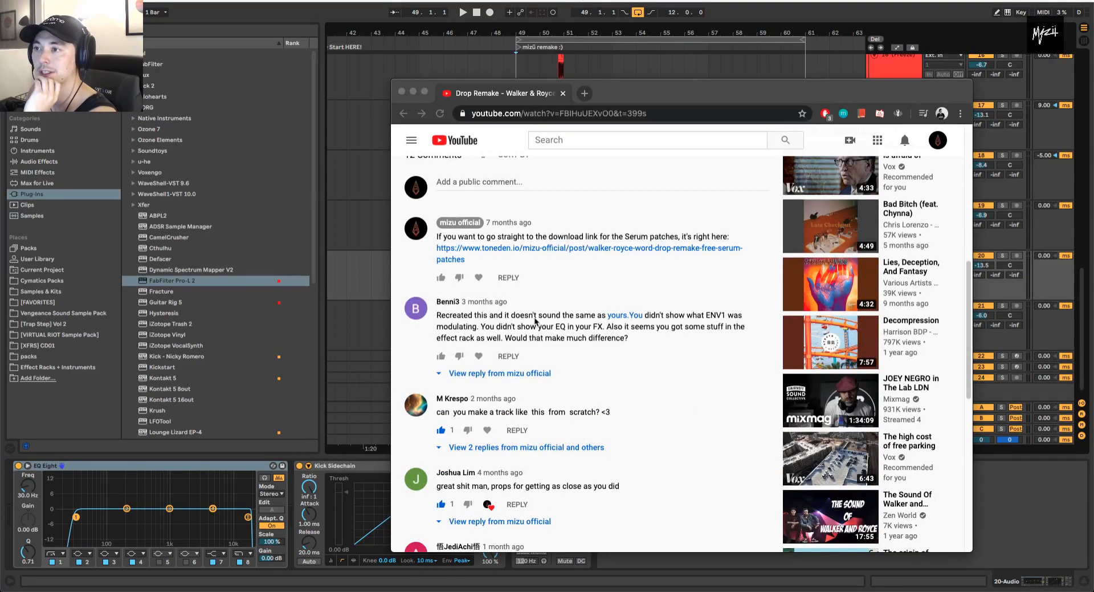
{"action": "left_click", "coordinate": [552, 314]}
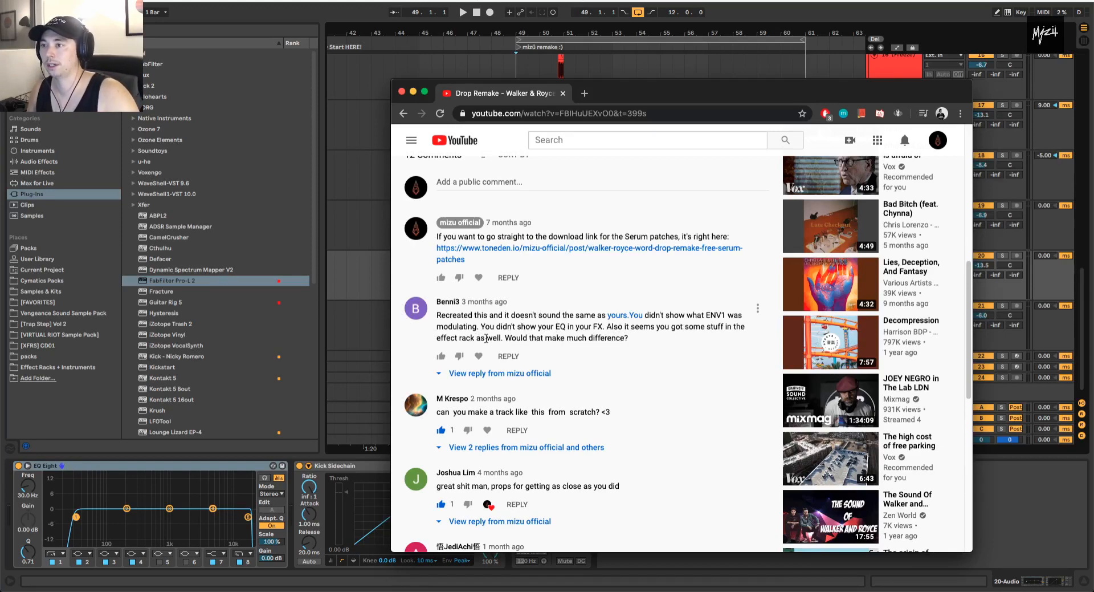
{"action": "left_click", "coordinate": [528, 373]}
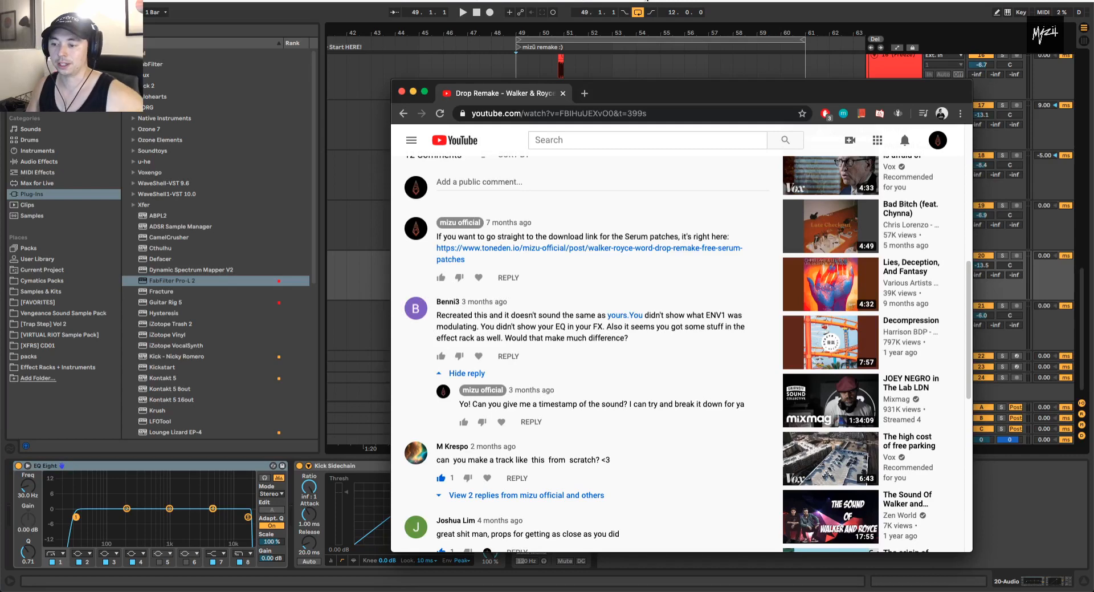
- Switch back to Ableton Live and play the remake from just before bar 49
{"action": "left_click", "coordinate": [647, 1]}
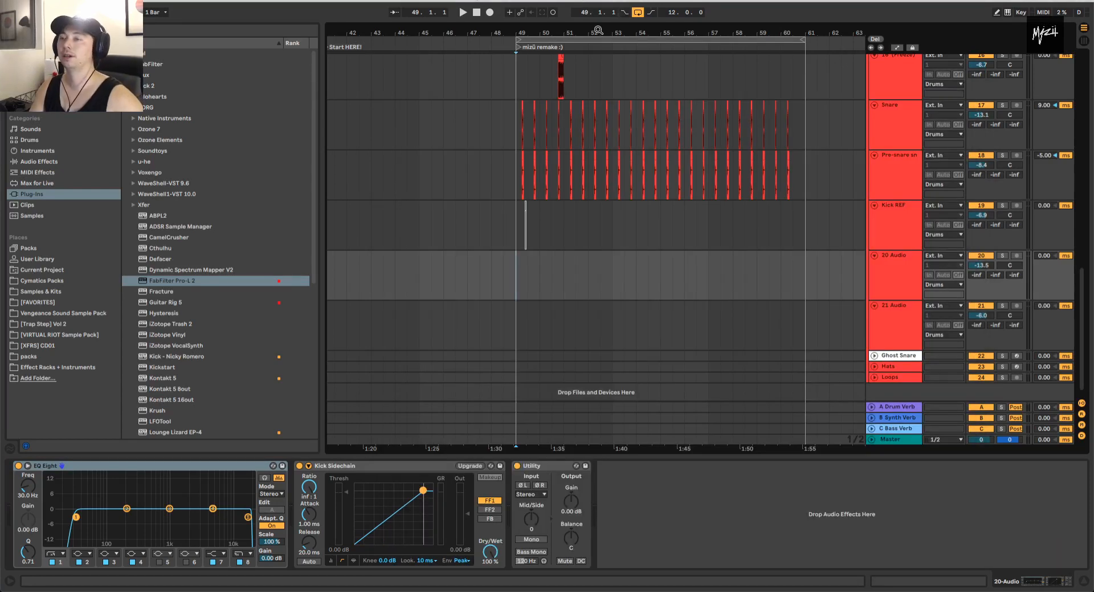
{"action": "left_click_drag", "start_coordinate": [553, 30], "coordinate": [553, 31]}
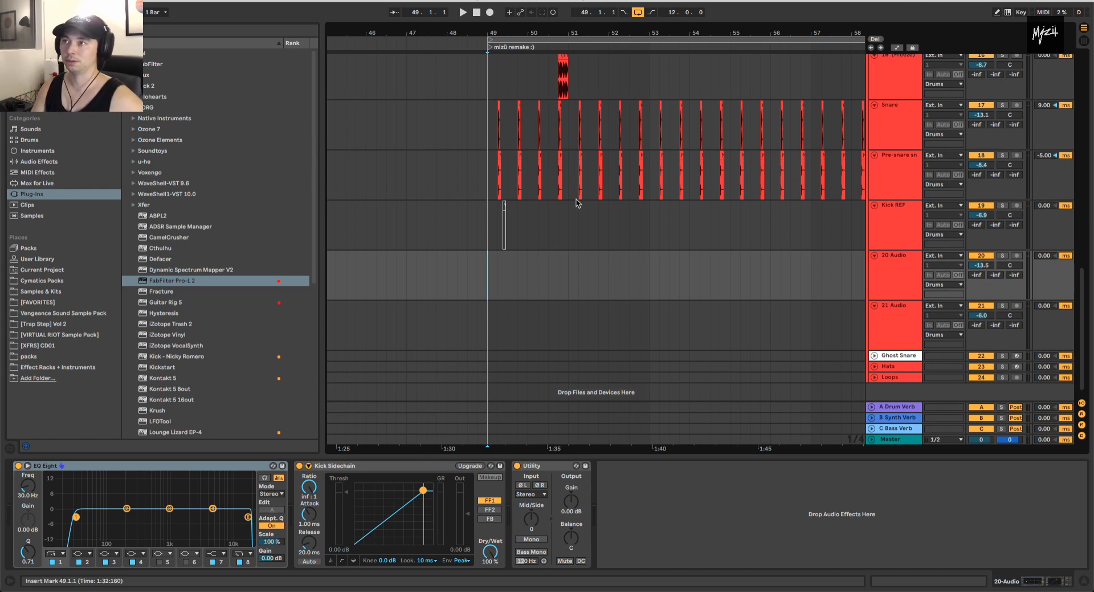
{"action": "scroll", "coordinate": [539, 208], "scroll_direction": "up", "scroll_amount": 5}
{"action": "scroll", "coordinate": [537, 208], "scroll_direction": "up", "scroll_amount": 8}
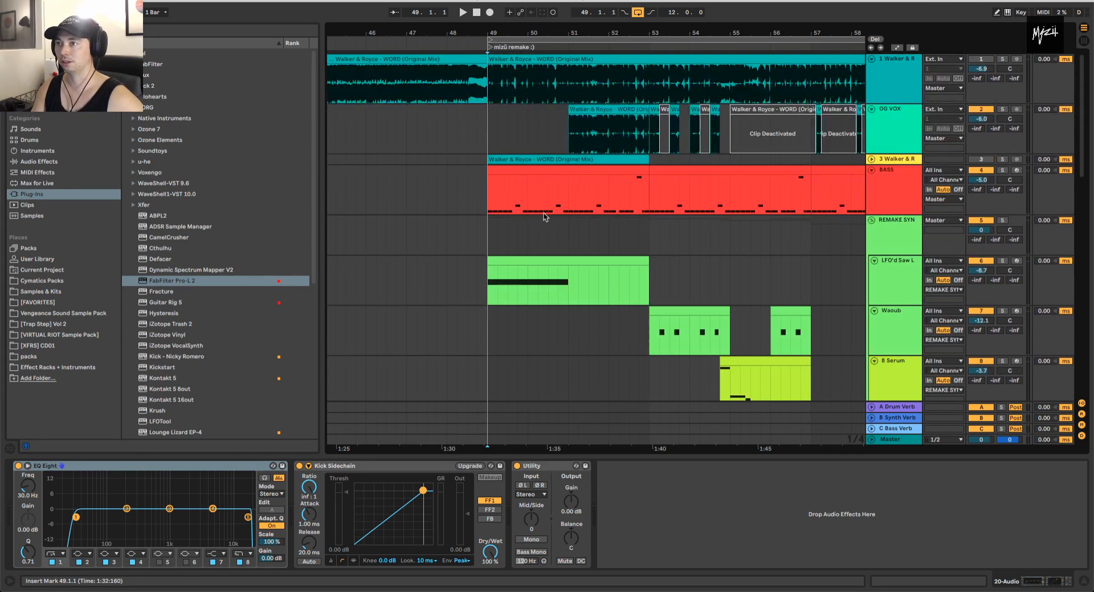
{"action": "left_click", "coordinate": [533, 166]}
{"action": "left_click", "coordinate": [475, 137]}
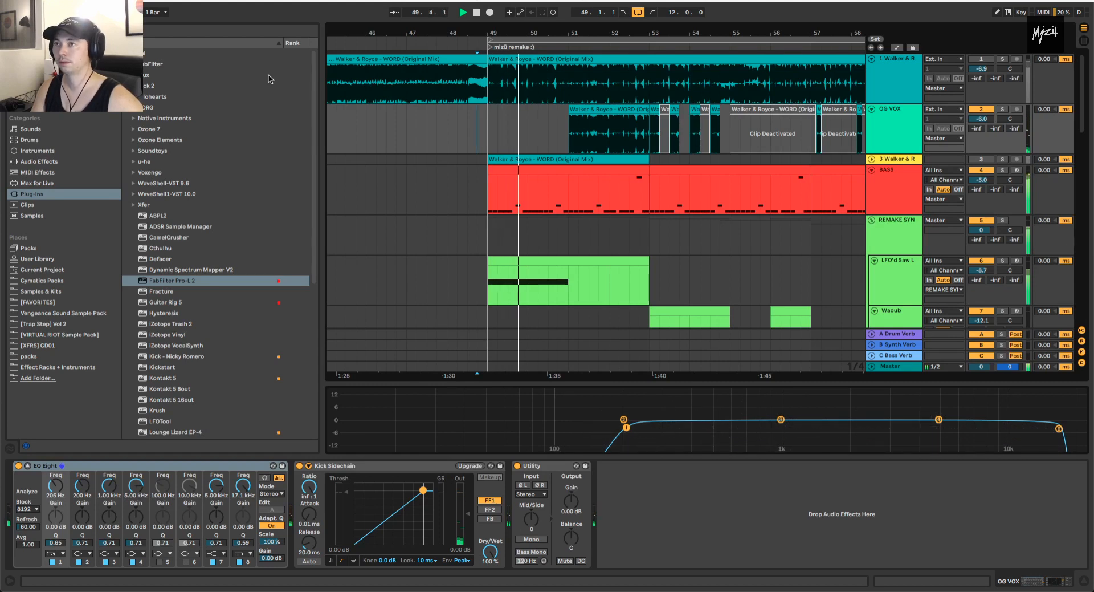
{"action": "key", "text": "space"}
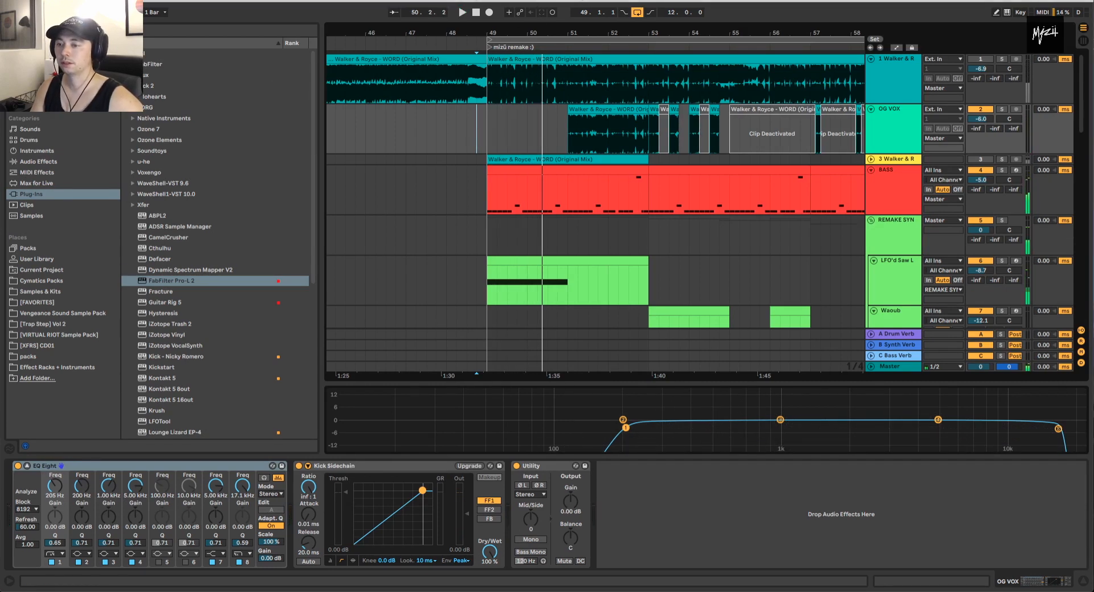
- Examine the device chains of the synth tracks from the LFO'd Saw Lead through Waoub, 8 Serum, Waoub 2 and laser PITCH
{"action": "left_click_drag", "start_coordinate": [504, 30], "coordinate": [421, 7]}
{"action": "left_click", "coordinate": [877, 257]}
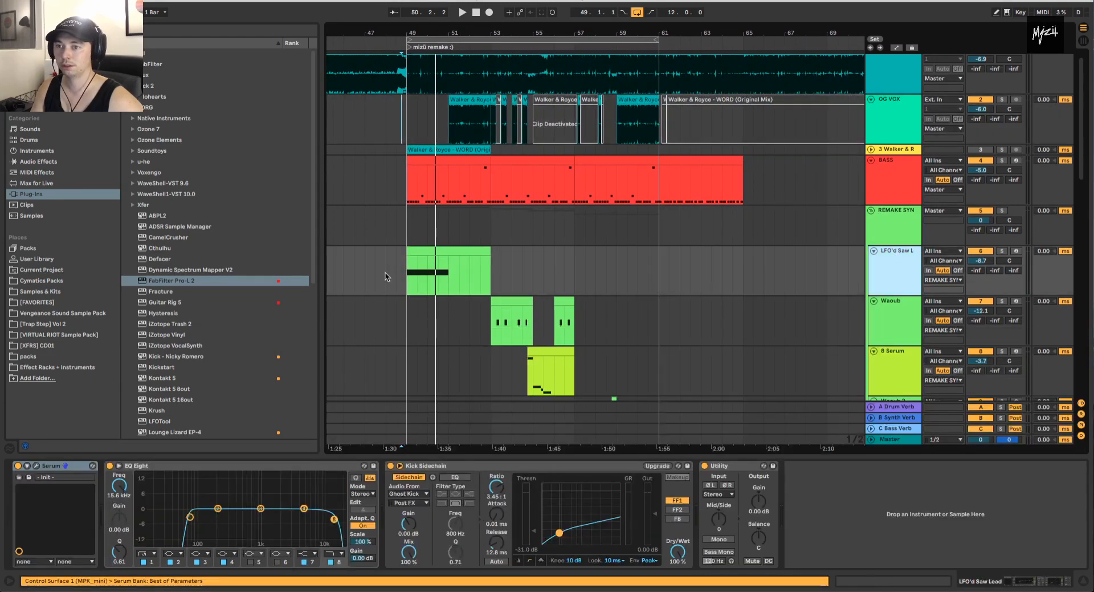
{"action": "left_click", "coordinate": [880, 312]}
{"action": "left_click", "coordinate": [874, 369]}
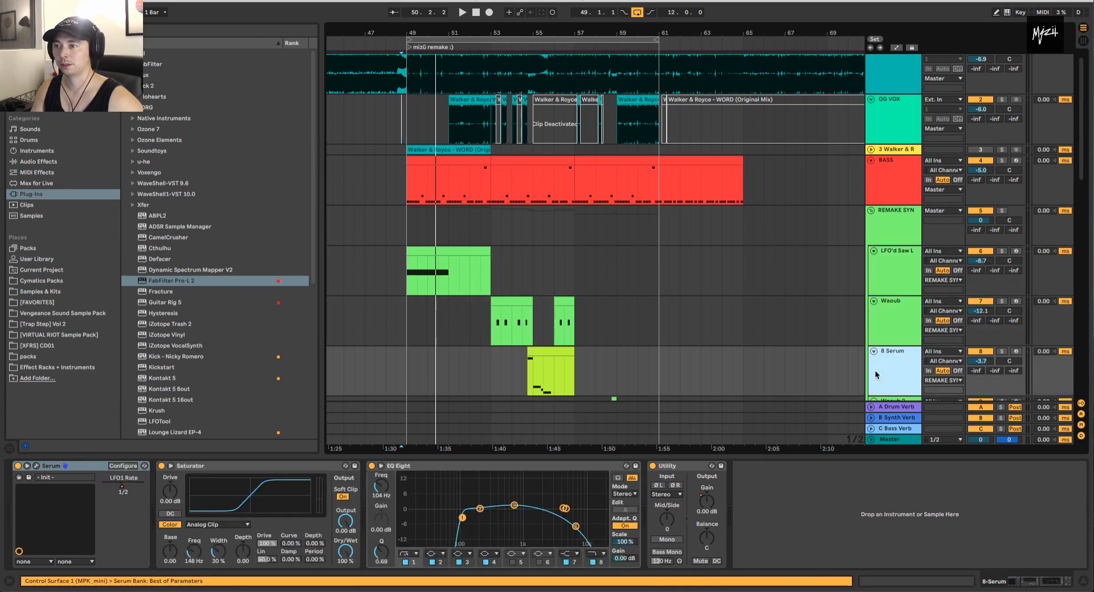
{"action": "scroll", "coordinate": [876, 354], "scroll_direction": "down", "scroll_amount": 5}
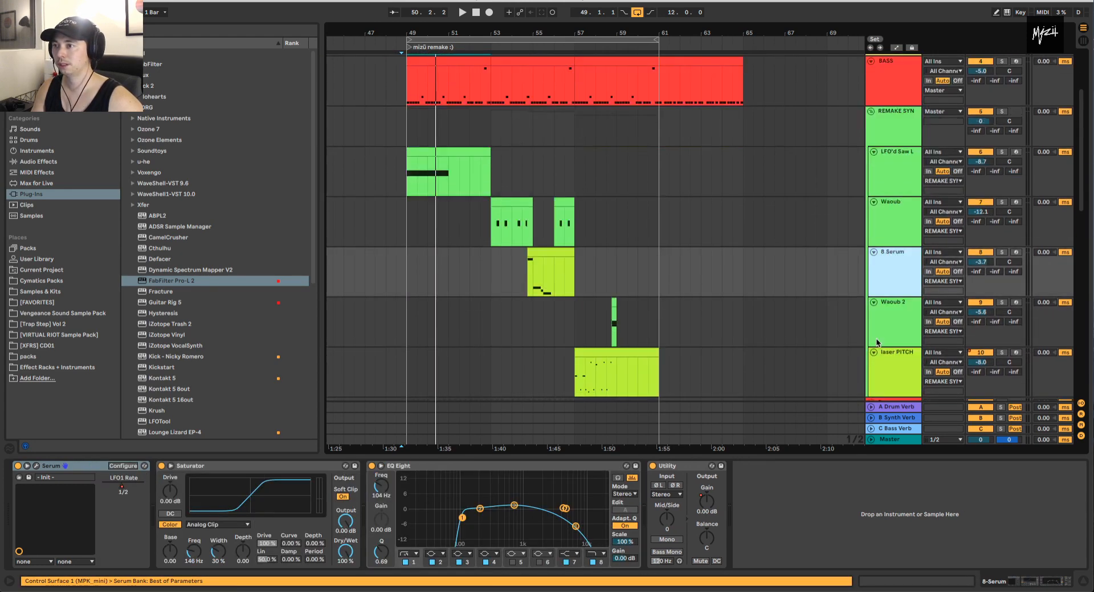
{"action": "left_click", "coordinate": [888, 321]}
{"action": "left_click", "coordinate": [898, 365]}
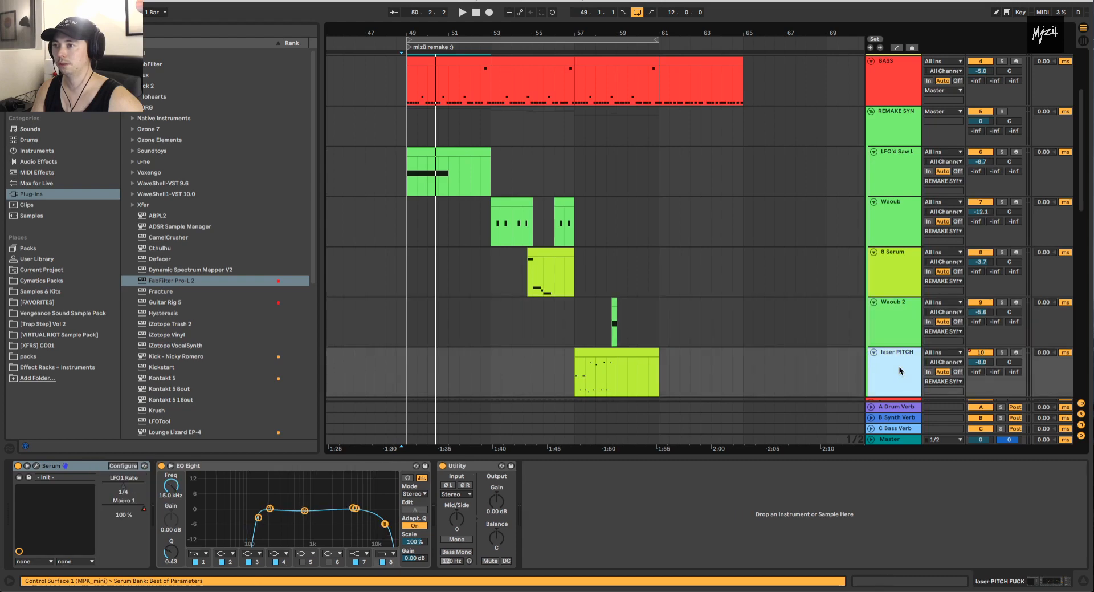
{"action": "scroll", "coordinate": [899, 365], "scroll_direction": "down", "scroll_amount": 3}
{"action": "left_click", "coordinate": [890, 259]}
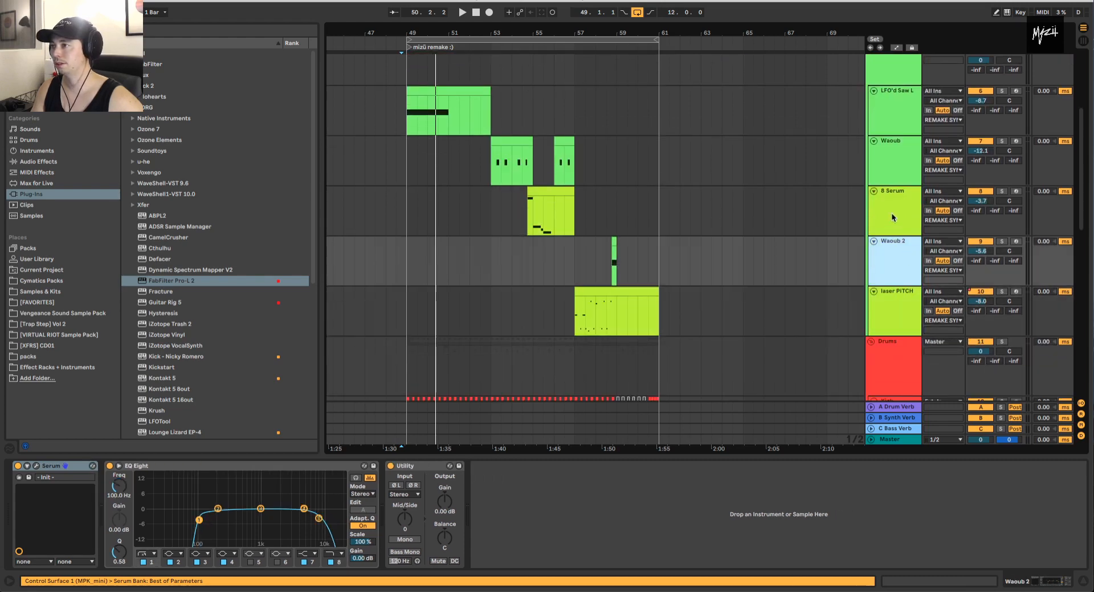
{"action": "left_click", "coordinate": [891, 214]}
{"action": "left_click", "coordinate": [887, 163]}
{"action": "left_click", "coordinate": [878, 130]}
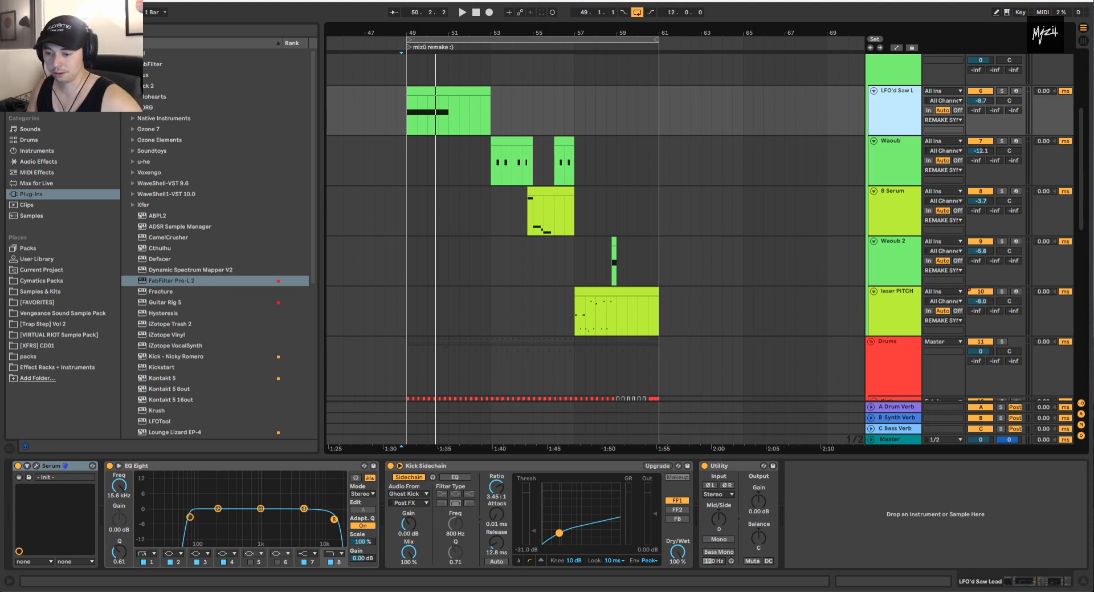
- Solo the LFO'd Saw Lead track and play its clip from bar 49
{"action": "left_click", "coordinate": [463, 89]}
{"action": "left_click", "coordinate": [460, 90]}
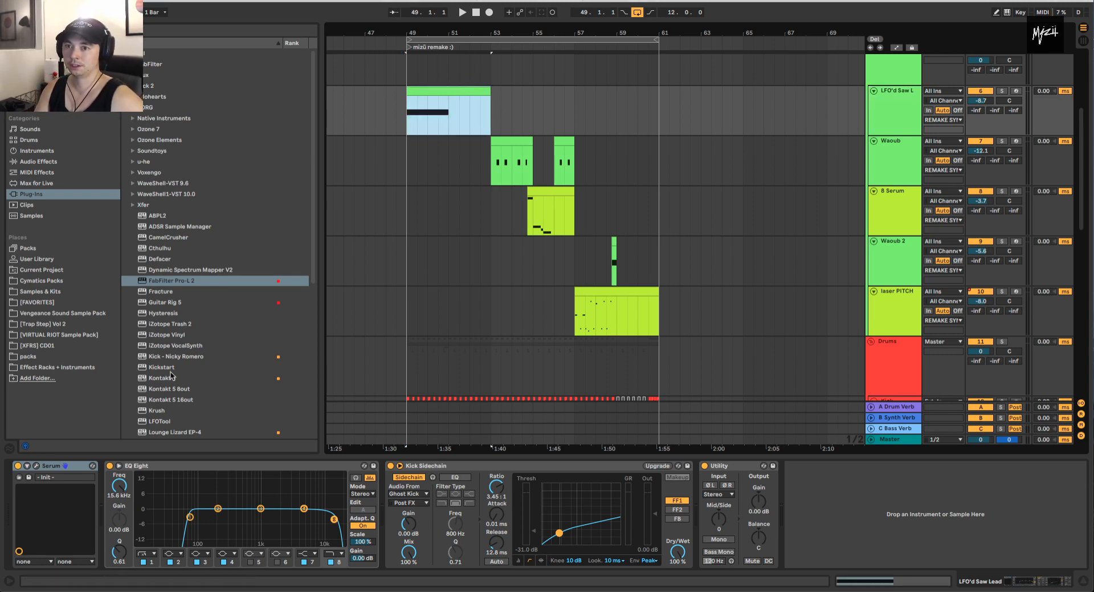
{"action": "left_click", "coordinate": [1003, 91]}
{"action": "key", "text": "space"}
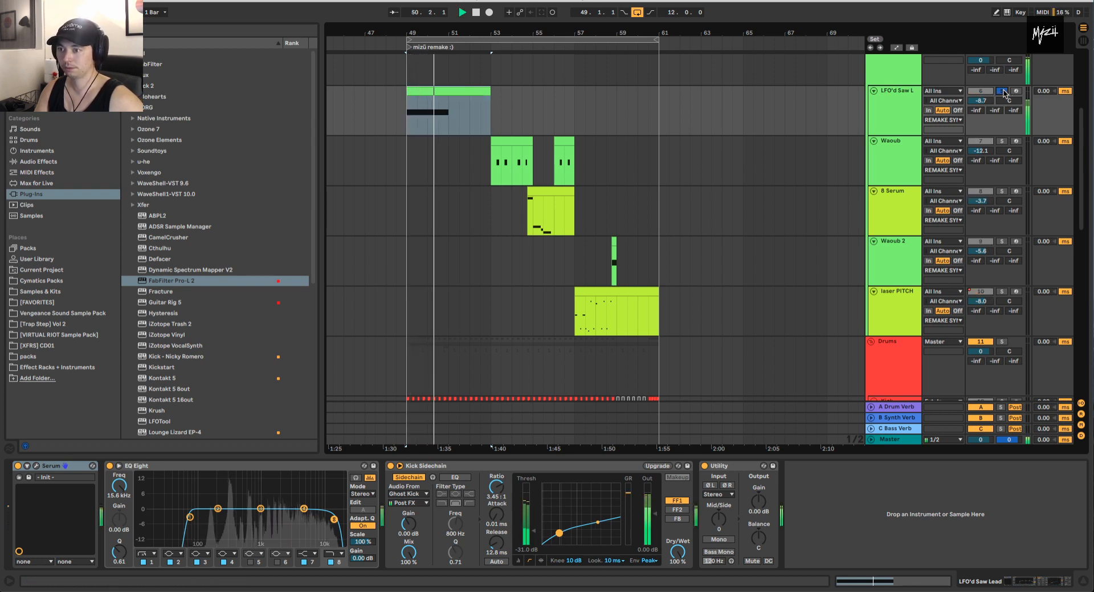
{"action": "left_click", "coordinate": [901, 97]}
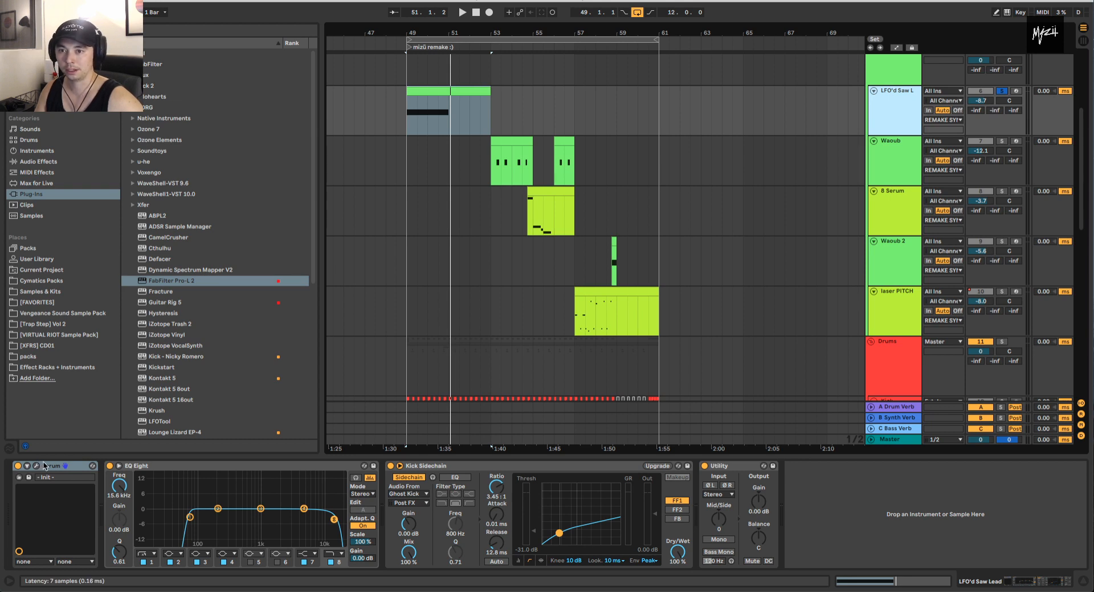
- Examine the Kick Sidechain compressor and its lookahead setting on the lead track while playing the clip
{"action": "left_click", "coordinate": [493, 466]}
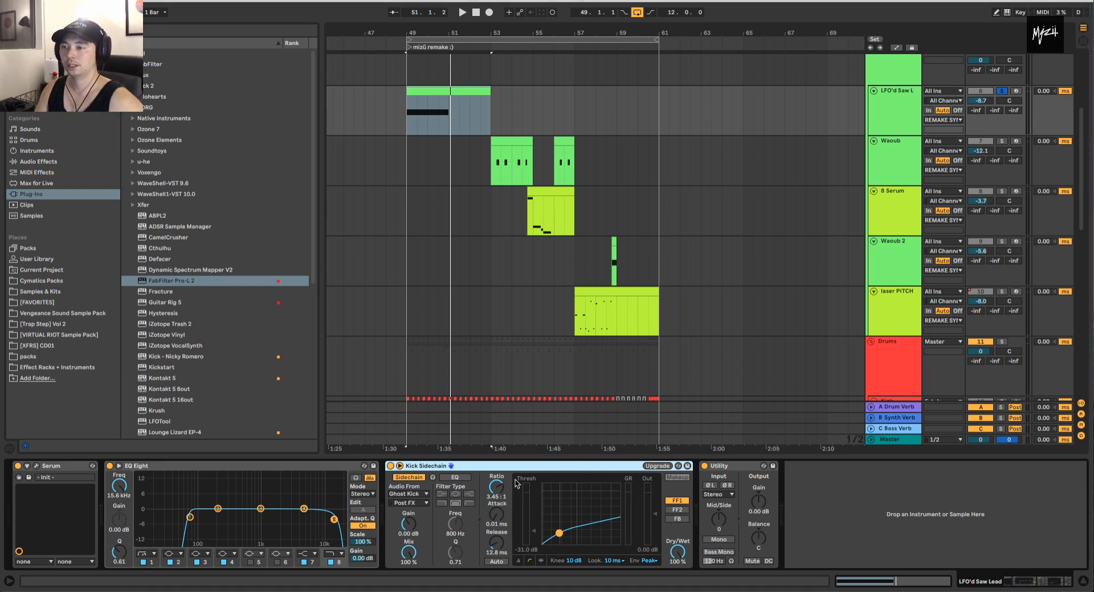
{"action": "key", "text": "space"}
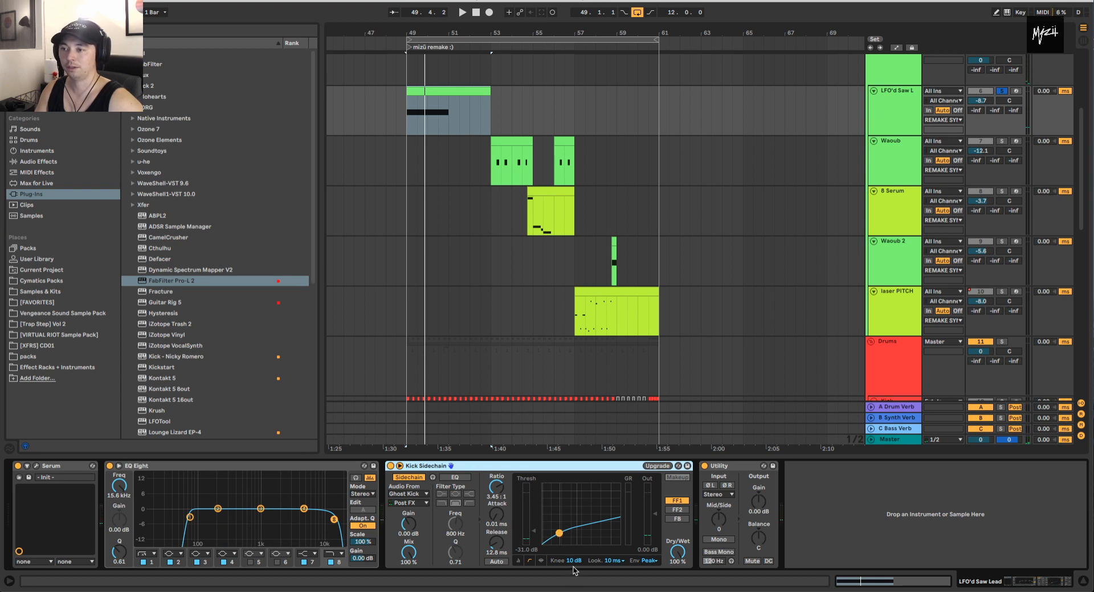
{"action": "left_click", "coordinate": [606, 563]}
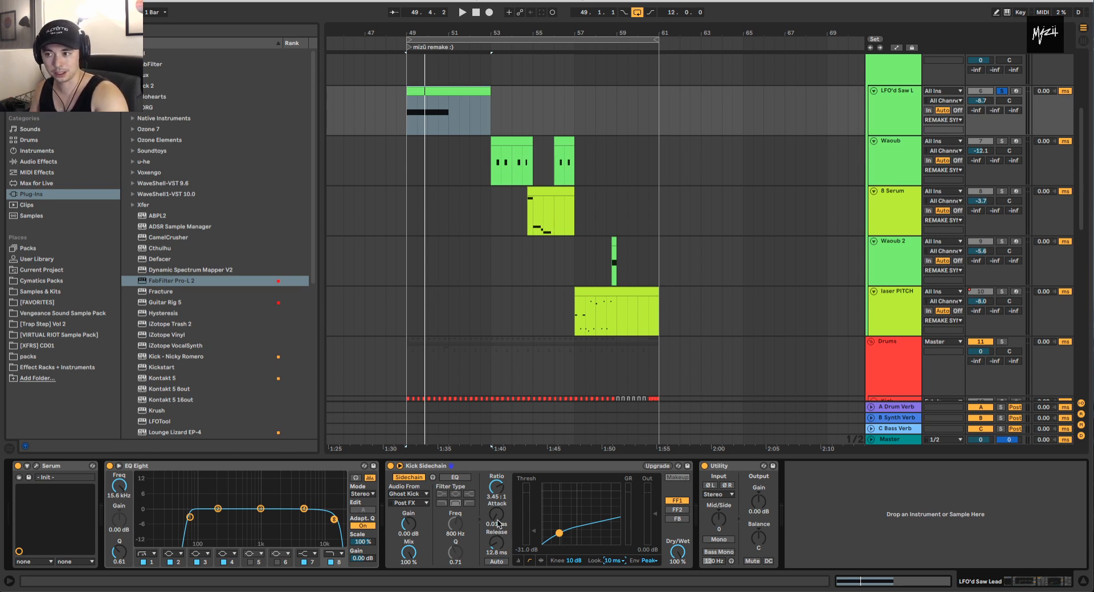
- Find the Compressor among the audio effects and expand its preset list
{"action": "left_click", "coordinate": [34, 152]}
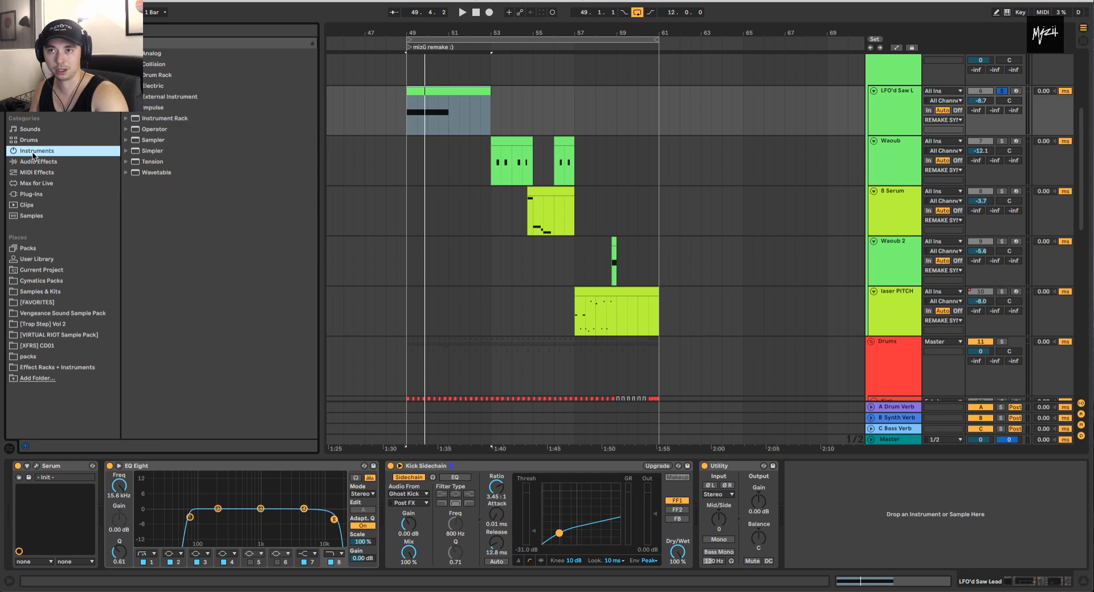
{"action": "left_click", "coordinate": [36, 162]}
{"action": "left_click", "coordinate": [37, 183]}
{"action": "left_click", "coordinate": [35, 194]}
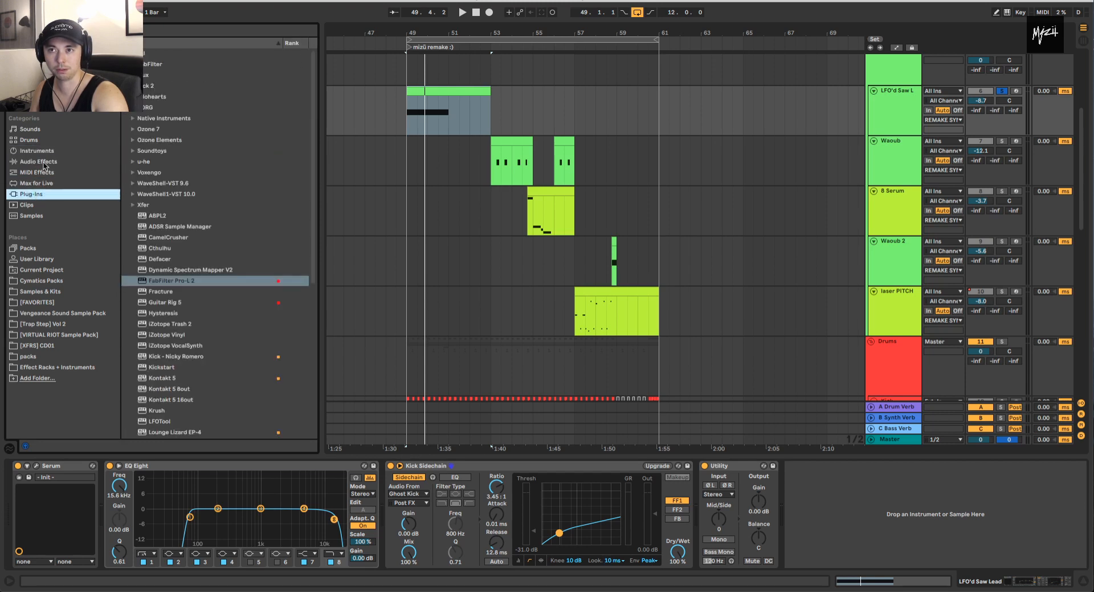
{"action": "left_click", "coordinate": [78, 150]}
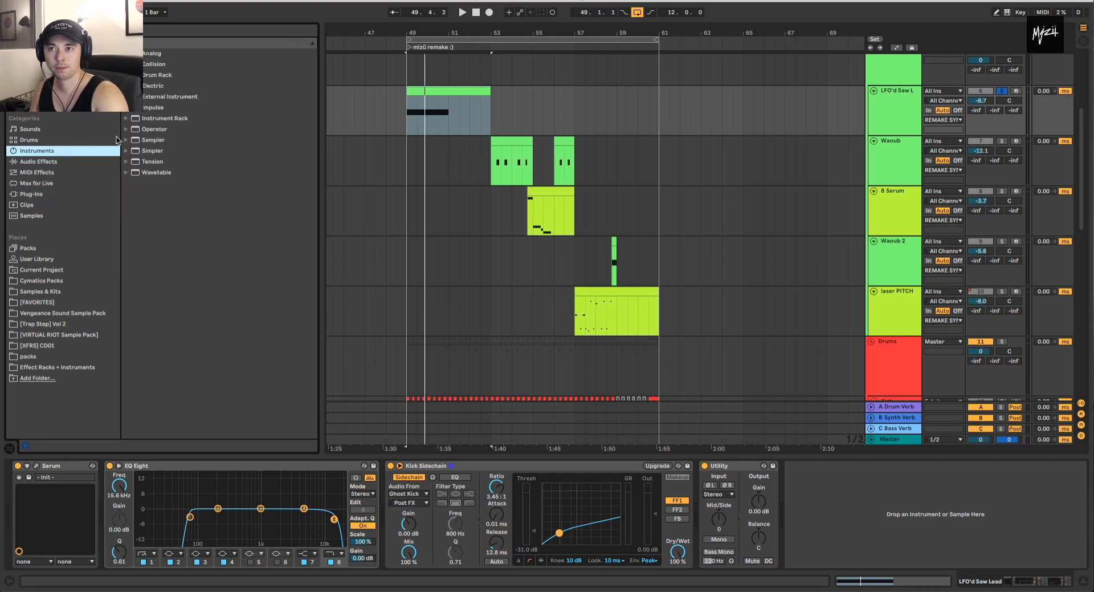
{"action": "left_click", "coordinate": [51, 162]}
{"action": "scroll", "coordinate": [163, 282], "scroll_direction": "up", "scroll_amount": 1}
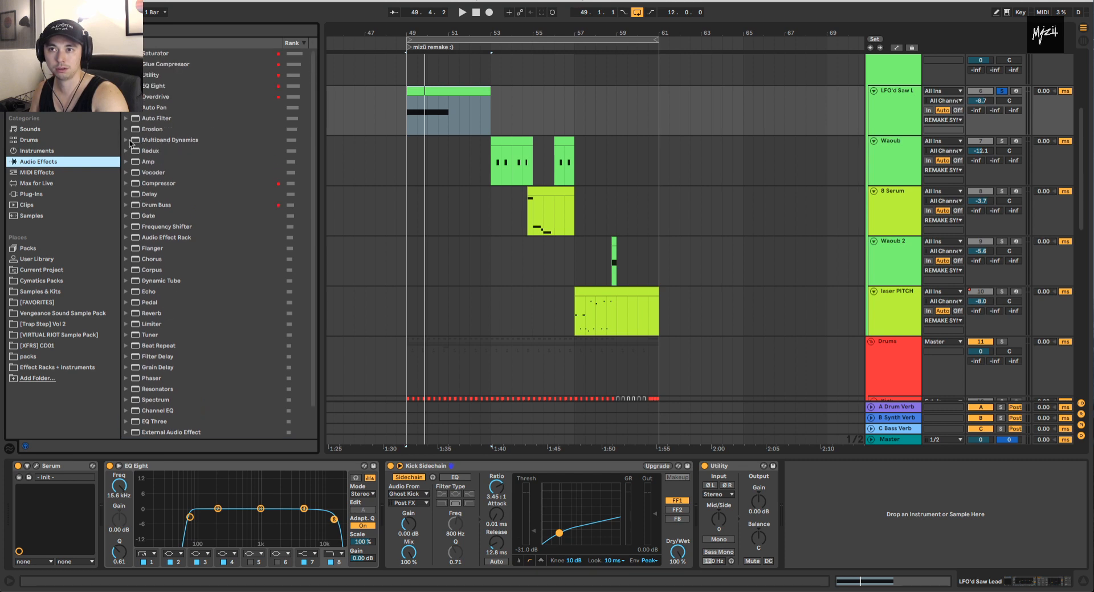
{"action": "left_click", "coordinate": [126, 183]}
- Try a Compressor at the end of the lead track's device chain with its sidechain section unfolded, and delete it
{"action": "double_click", "coordinate": [175, 184]}
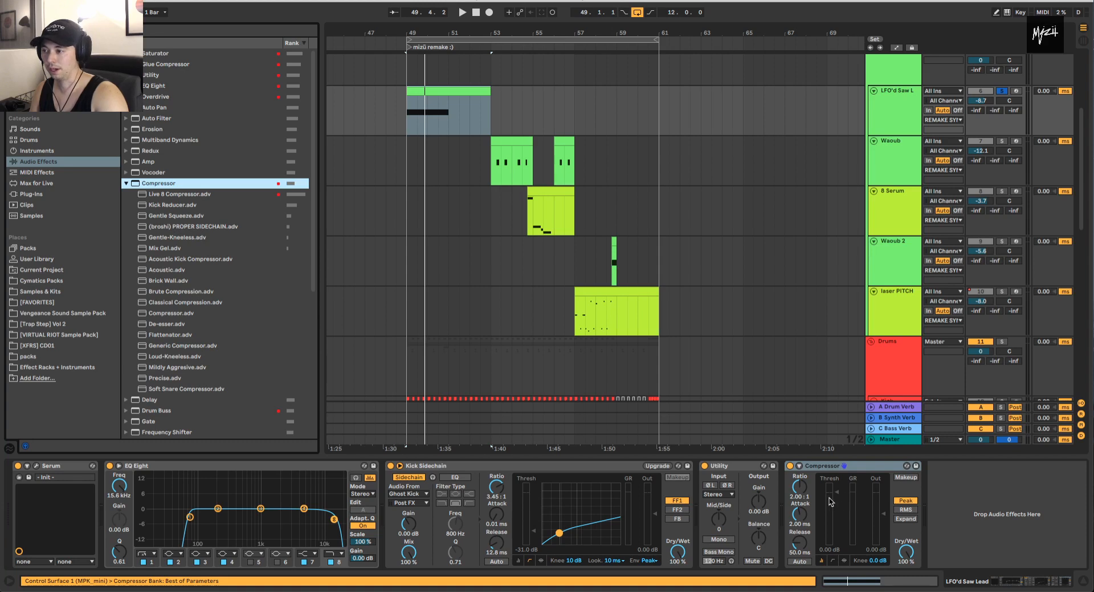
{"action": "left_click", "coordinate": [833, 561]}
{"action": "left_click", "coordinate": [799, 465]}
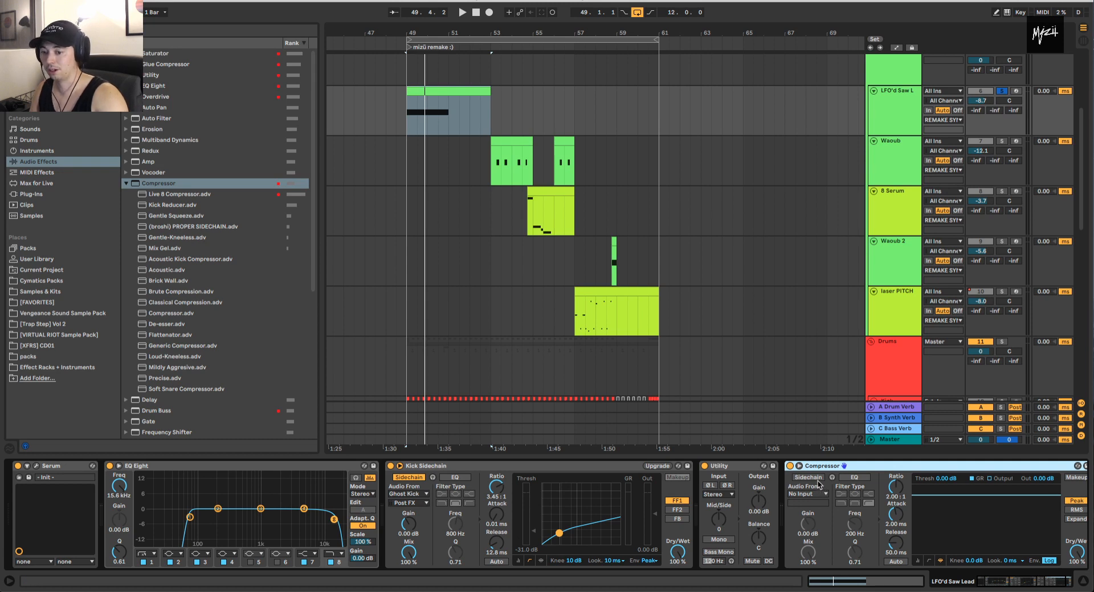
{"action": "left_click", "coordinate": [918, 560]}
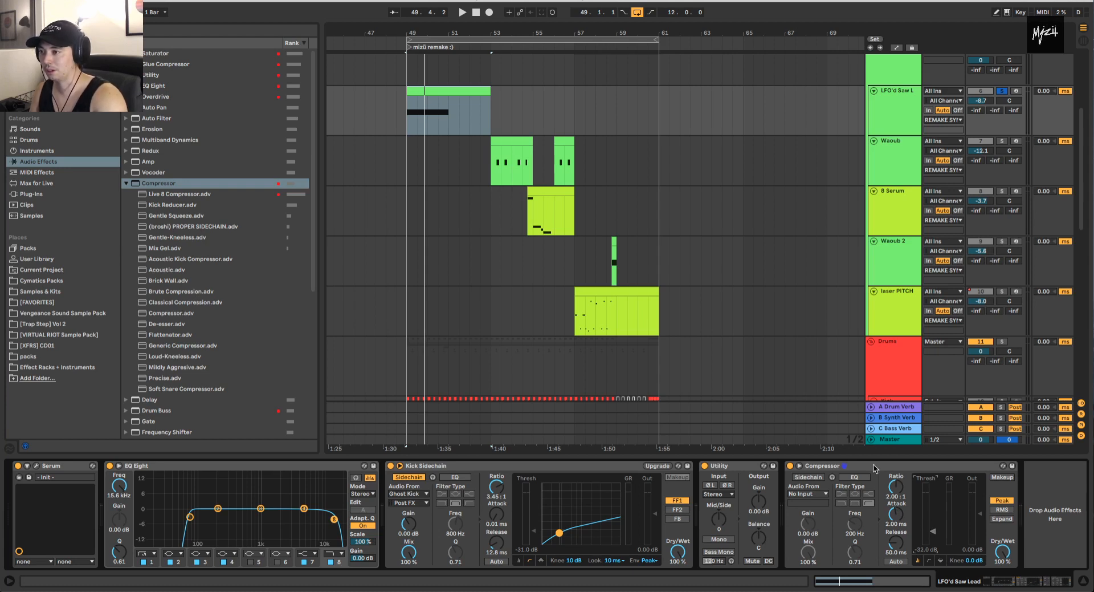
{"action": "left_click", "coordinate": [821, 471]}
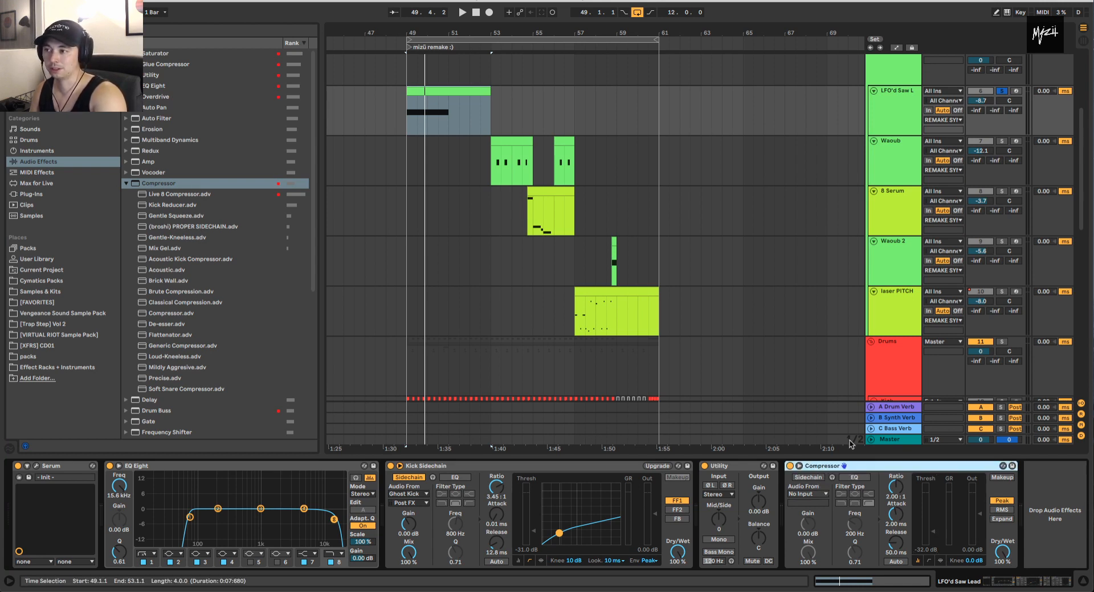
{"action": "key", "text": "Delete"}
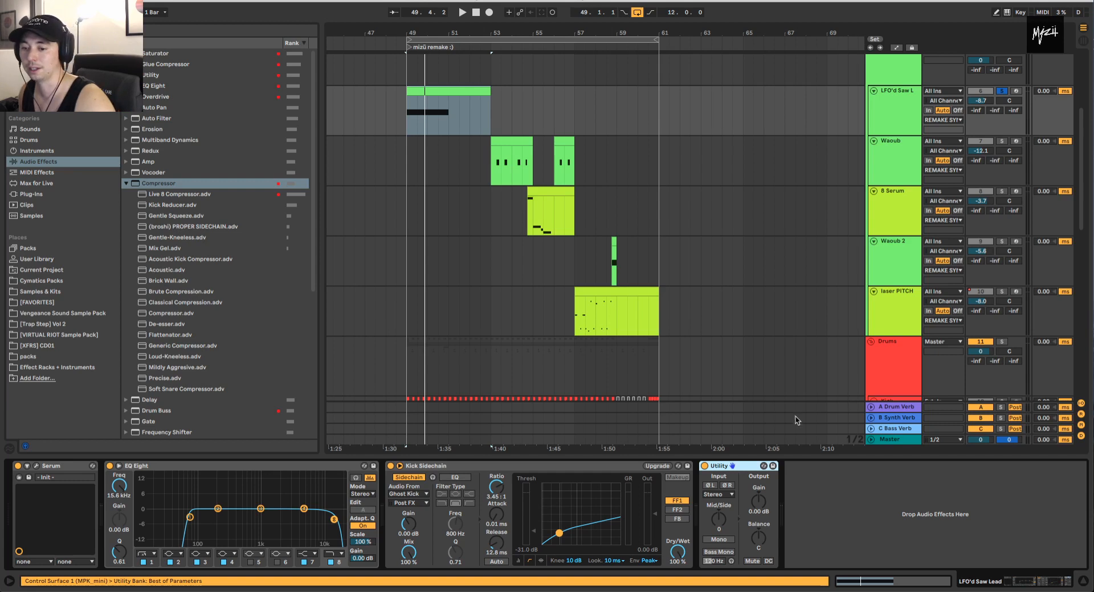
- Add a Compressor between Kick Sidechain and Utility on the lead track and unfold its sidechain section
{"action": "left_click", "coordinate": [455, 475]}
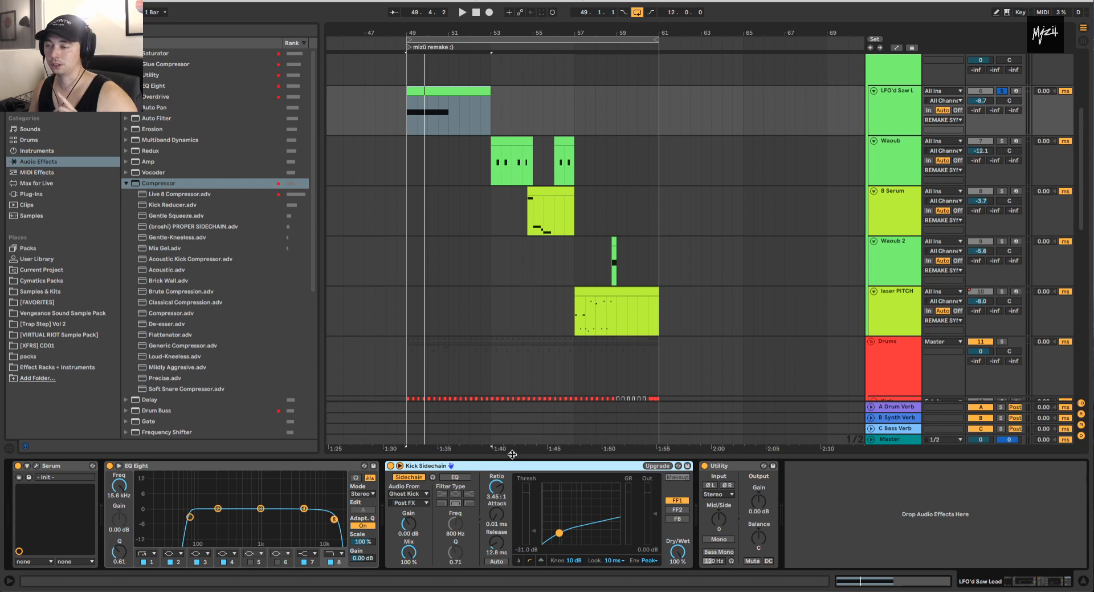
{"action": "double_click", "coordinate": [162, 183]}
{"action": "left_click_drag", "start_coordinate": [836, 465], "coordinate": [721, 466]}
{"action": "left_click", "coordinate": [714, 466]}
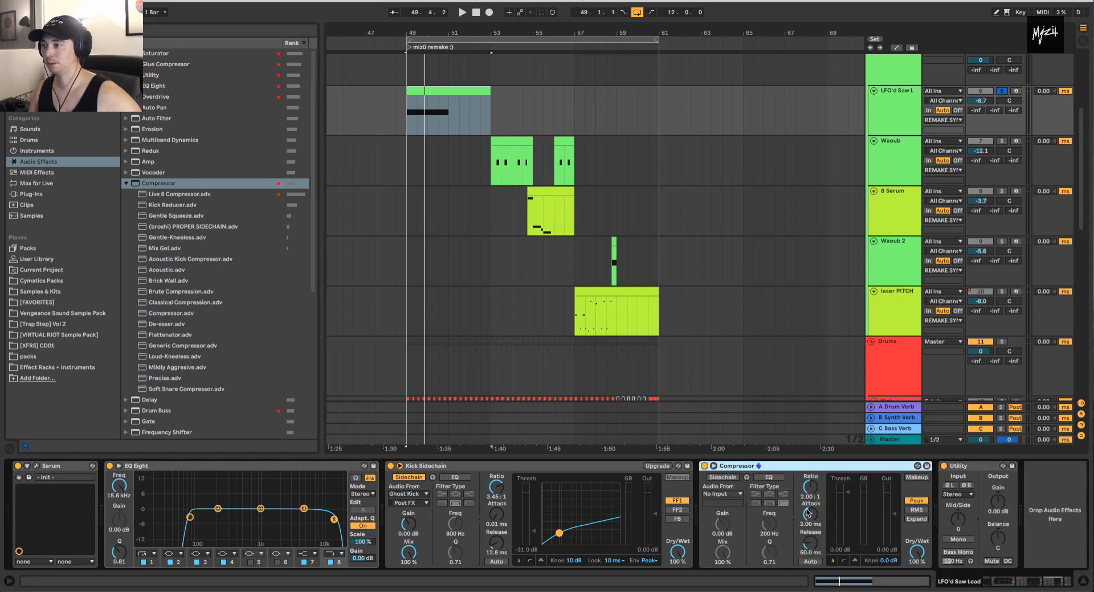
- Feed the new Compressor's sidechain from Ghost Kick, set its ratio to about 3.26:1 and attack to 0.01 ms, and play it in activity view
{"action": "left_click", "coordinate": [724, 495]}
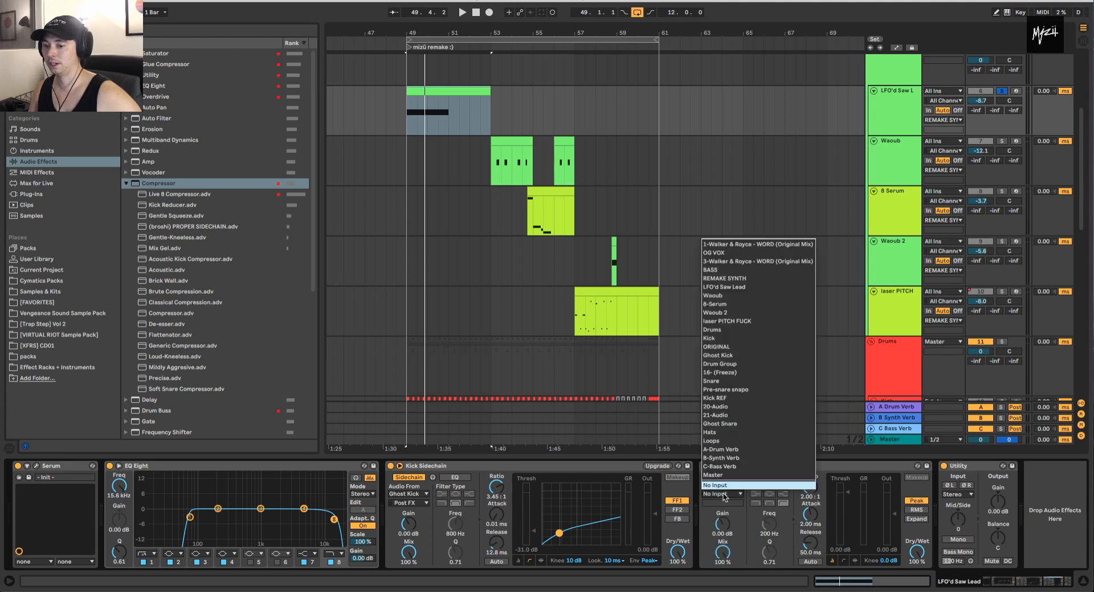
{"action": "left_click", "coordinate": [740, 357]}
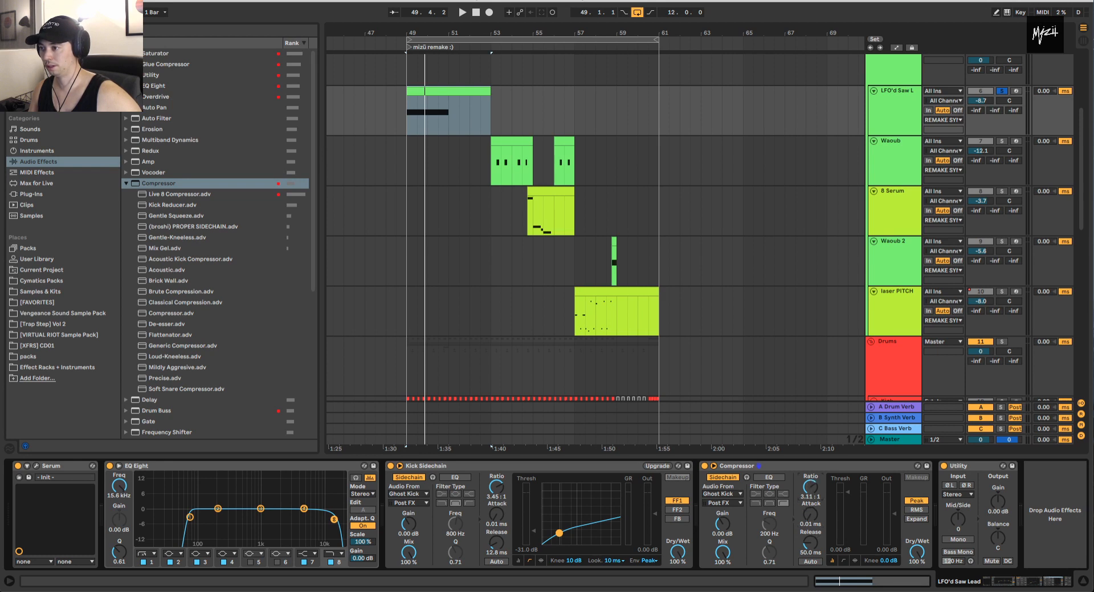
{"action": "left_click_drag", "start_coordinate": [810, 487], "coordinate": [811, 484]}
{"action": "left_click", "coordinate": [856, 560]}
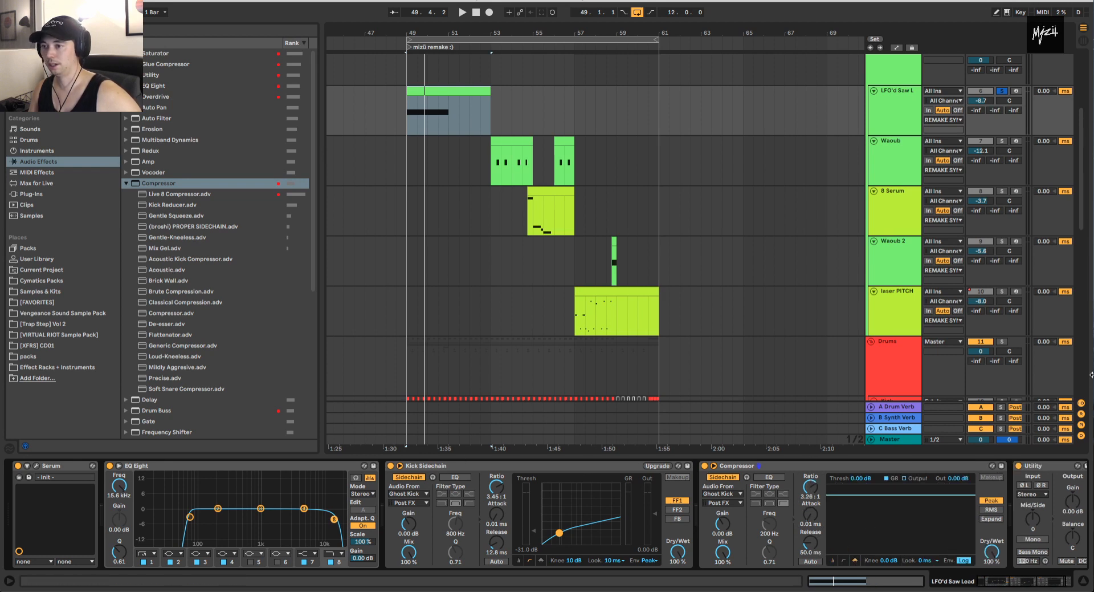
{"action": "key", "text": "space"}
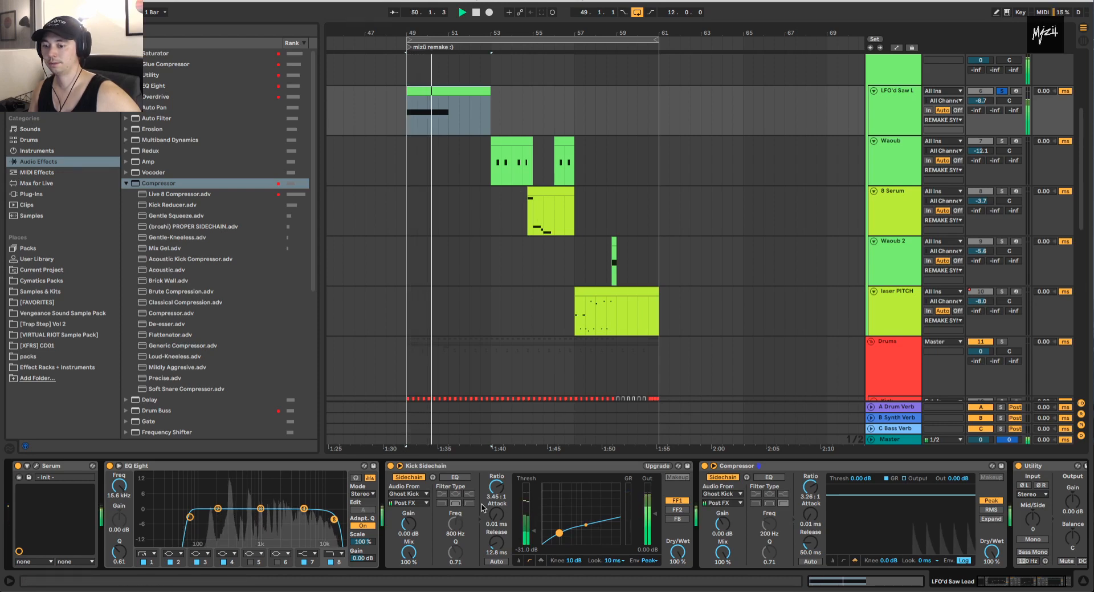
{"action": "key", "text": "space"}
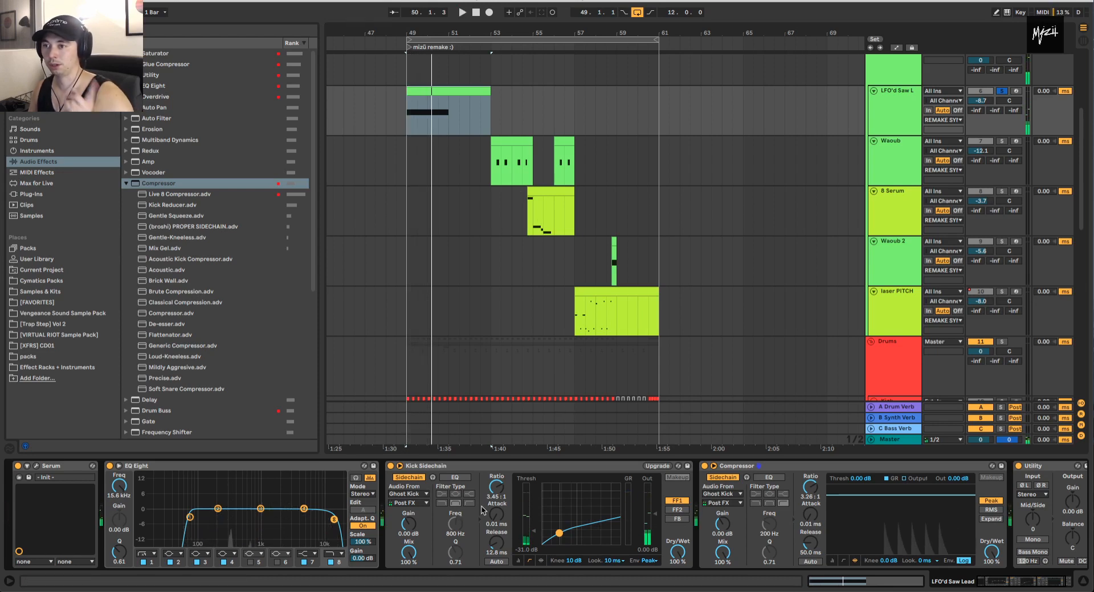
- Bypass Kick Sidechain and, while playing, lower the new Compressor's threshold to -inf dB and raise its ratio to inf:1
{"action": "left_click", "coordinate": [799, 466]}
{"action": "left_click", "coordinate": [391, 465]}
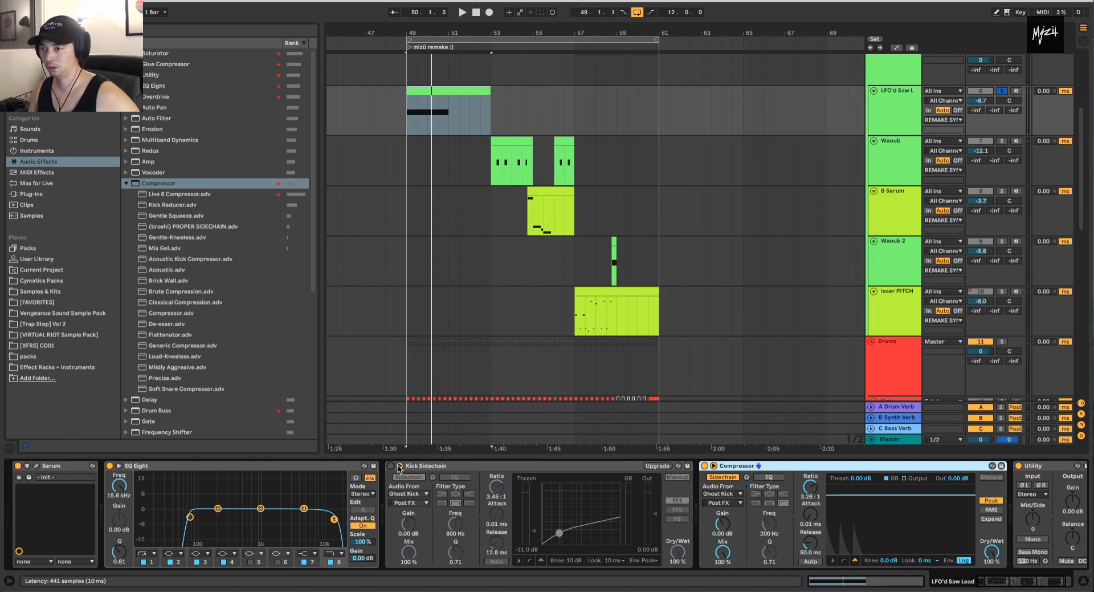
{"action": "left_click", "coordinate": [833, 561]}
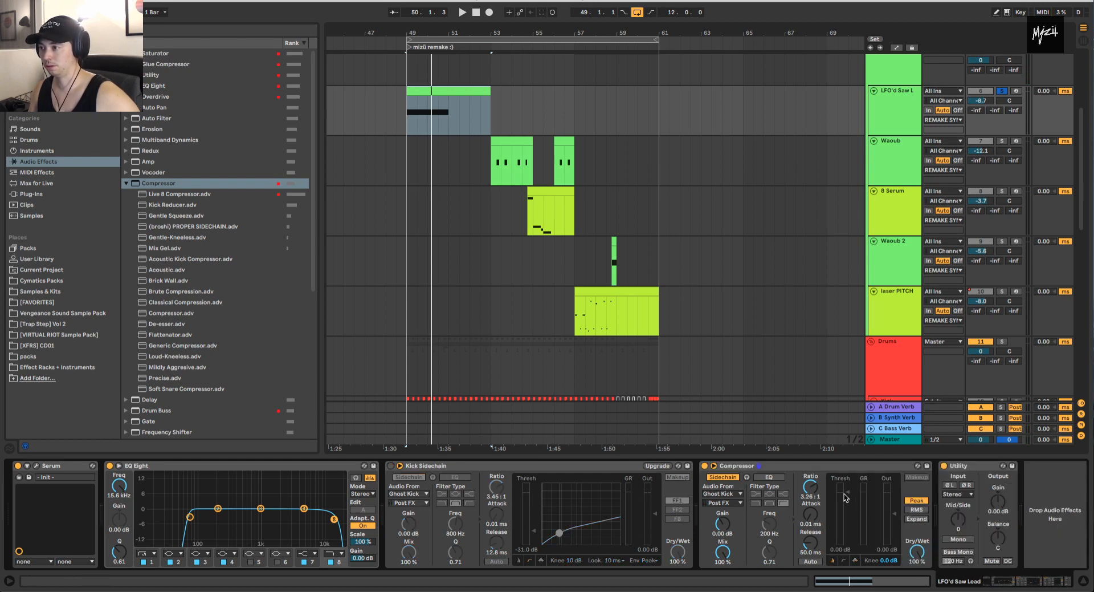
{"action": "key", "text": "space"}
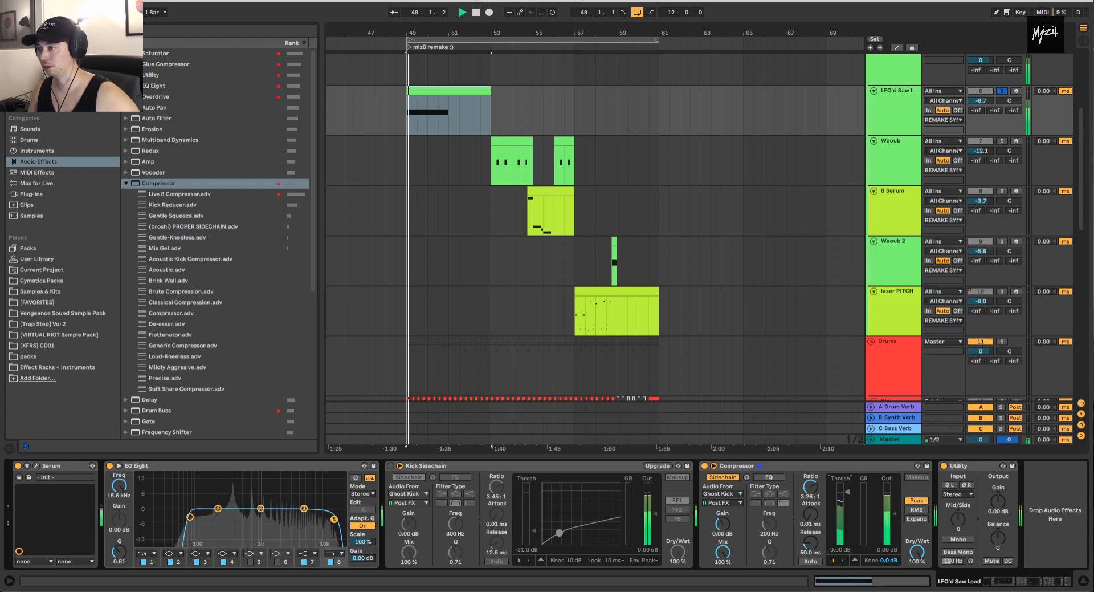
{"action": "left_click", "coordinate": [854, 562]}
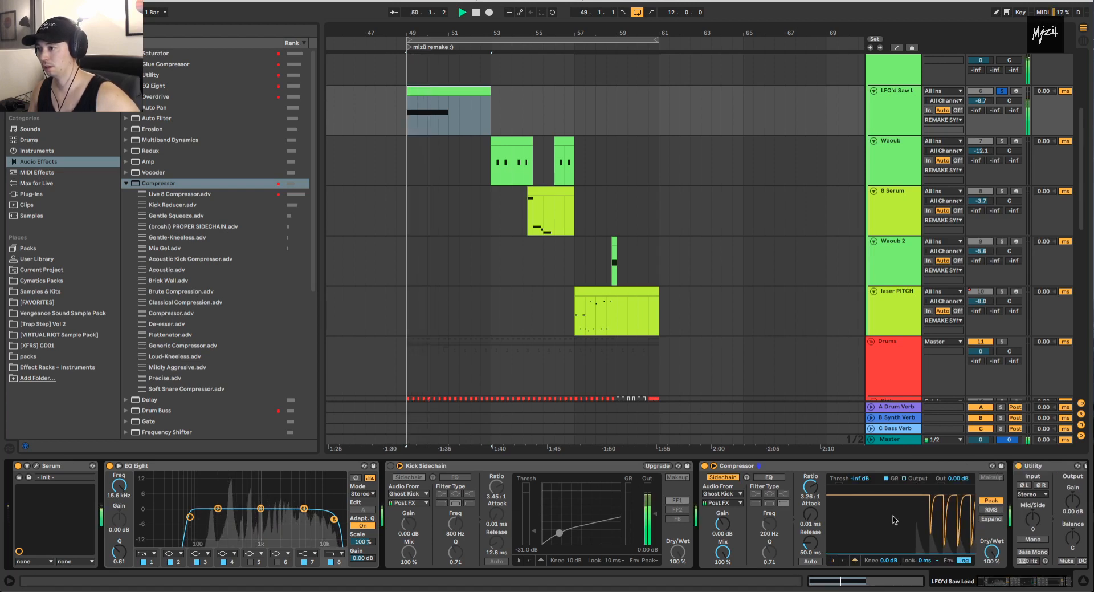
{"action": "left_click", "coordinate": [833, 561]}
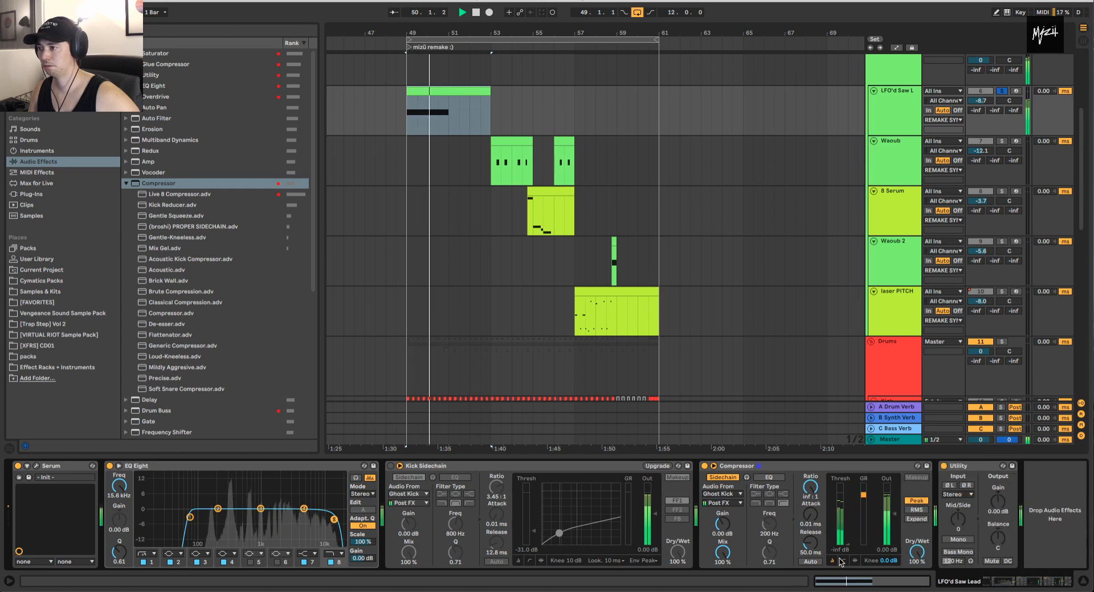
{"action": "left_click", "coordinate": [845, 561]}
{"action": "key", "text": "space"}
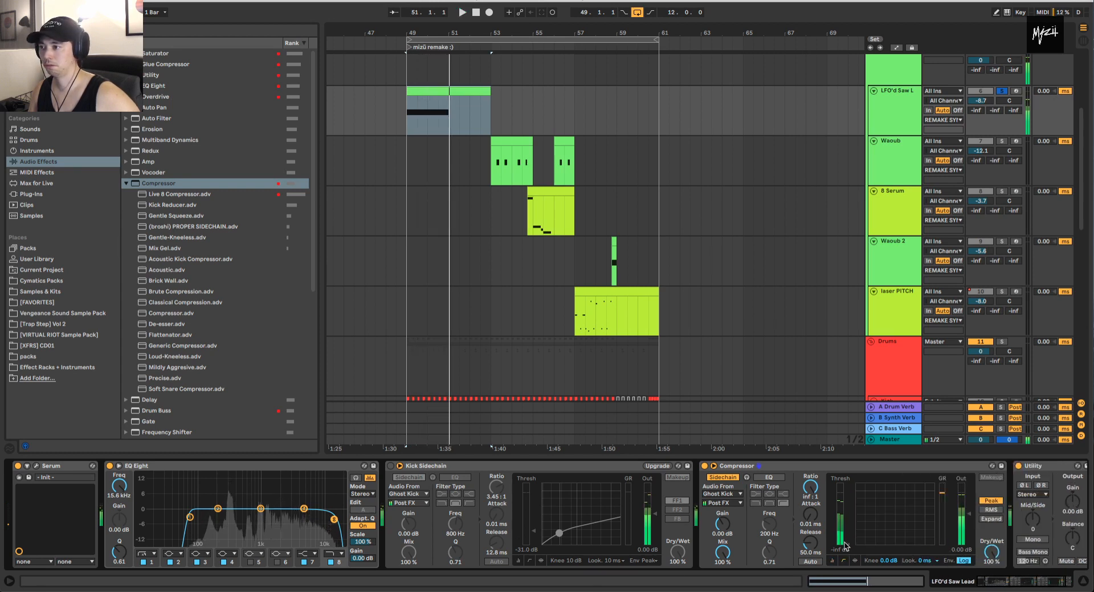
- Shorten the new Compressor's release to 24.3 ms and audition the lead
{"action": "left_click_drag", "start_coordinate": [813, 542], "coordinate": [814, 553]}
{"action": "key", "text": "space"}
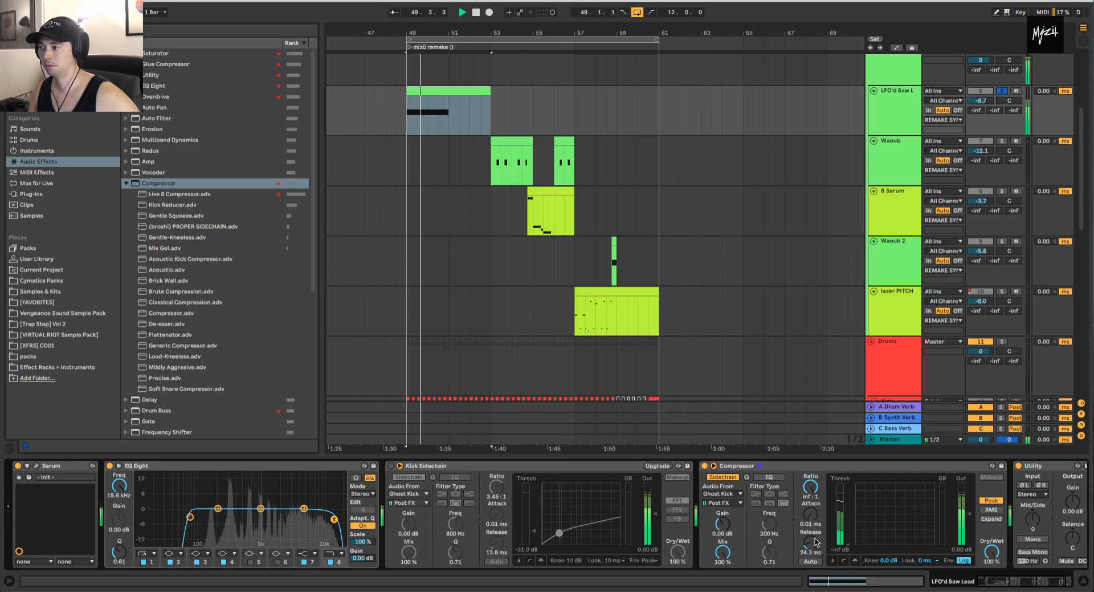
{"action": "key", "text": "space"}
{"action": "key", "text": "space"}
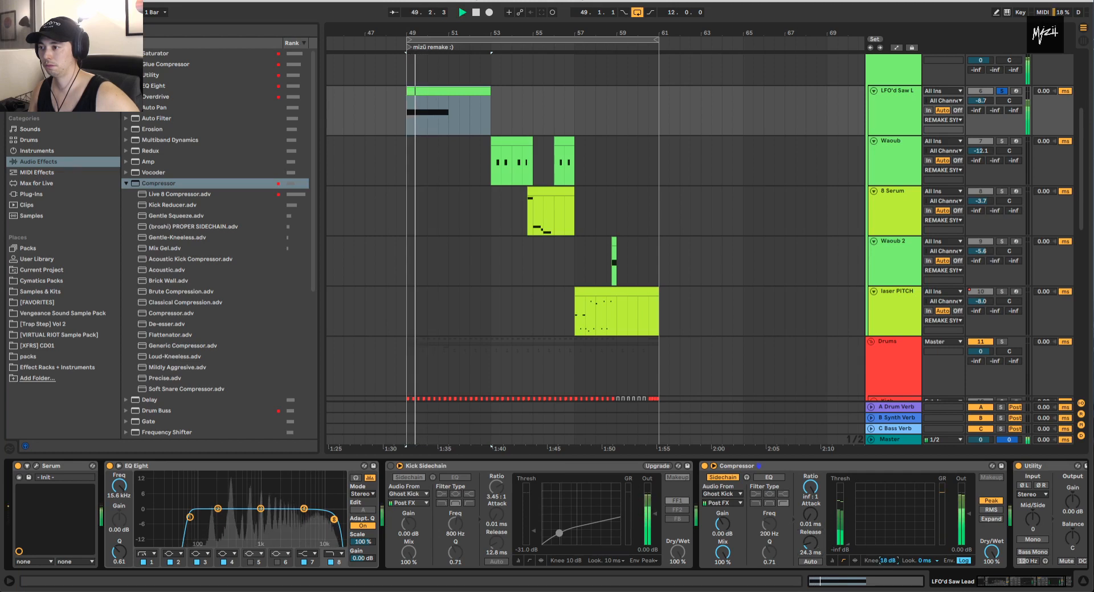
- Delete the demonstration Compressor from the lead track and reactivate Kick Sidechain
{"action": "left_click", "coordinate": [780, 469]}
{"action": "key", "text": "space"}
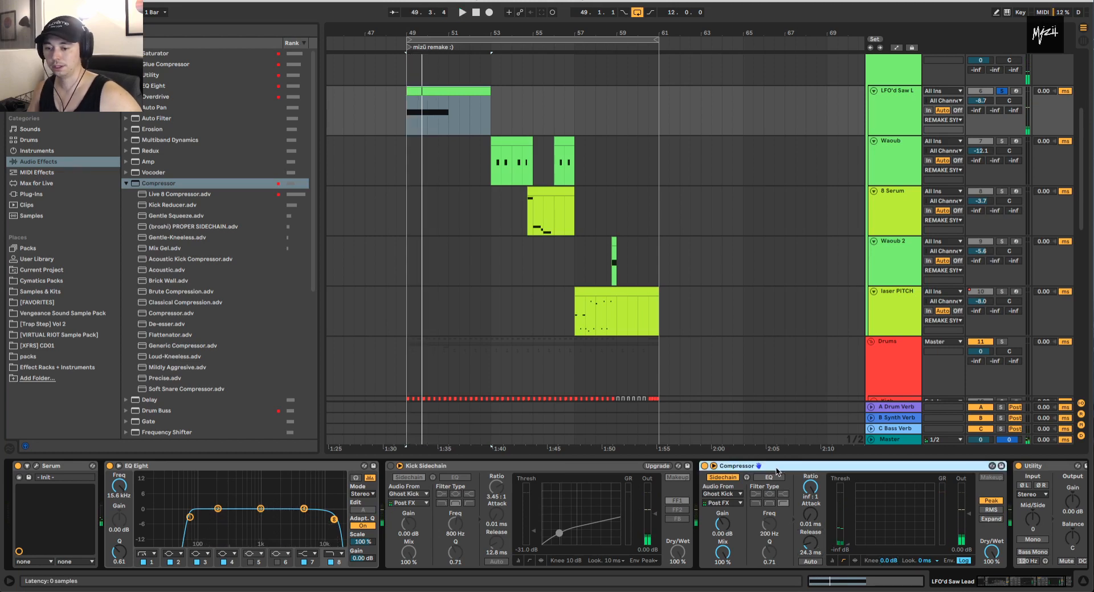
{"action": "key", "text": "Delete"}
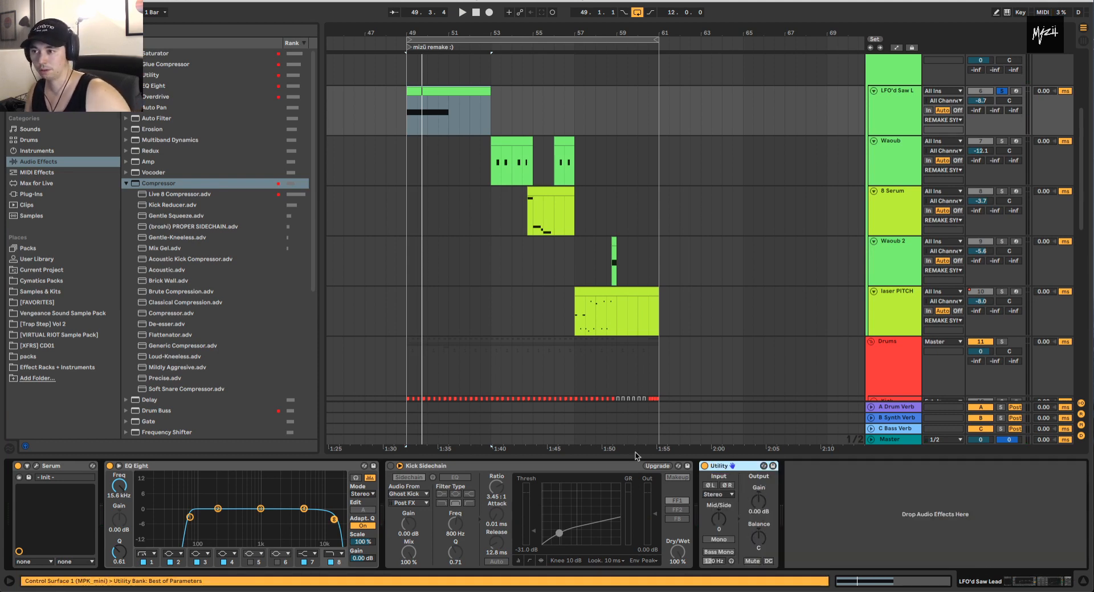
{"action": "left_click", "coordinate": [399, 466]}
{"action": "left_click", "coordinate": [392, 466]}
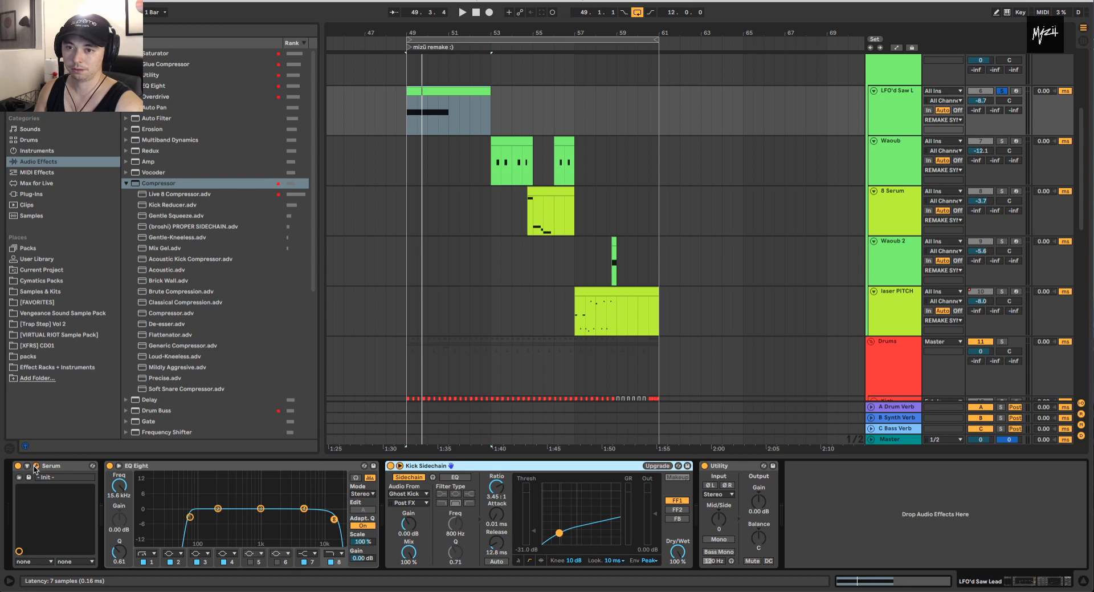
- Show the effects page of the lead's Serum and audition the clip with Distortion and EQ bypassed
{"action": "left_click_drag", "start_coordinate": [288, 95], "coordinate": [626, 110]}
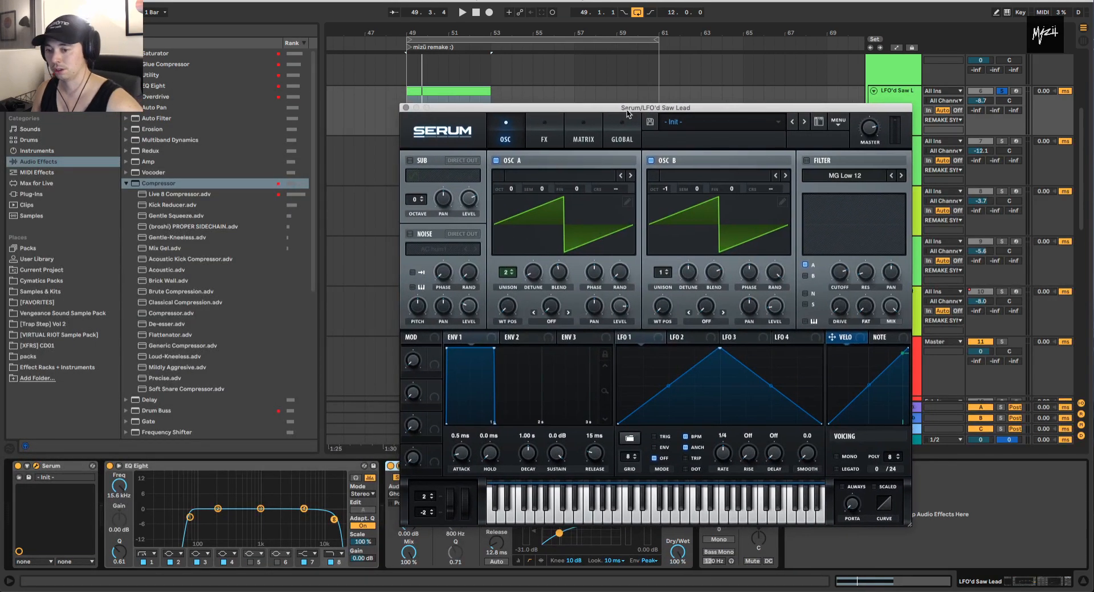
{"action": "left_click", "coordinate": [546, 131]}
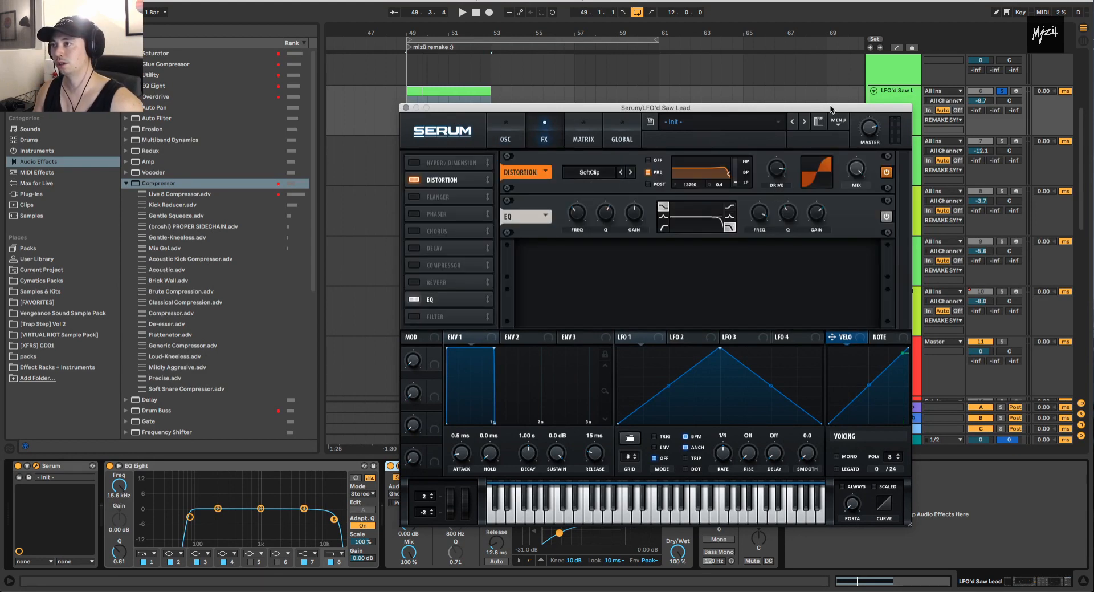
{"action": "left_click_drag", "start_coordinate": [831, 108], "coordinate": [615, 148]}
{"action": "left_click", "coordinate": [671, 212]}
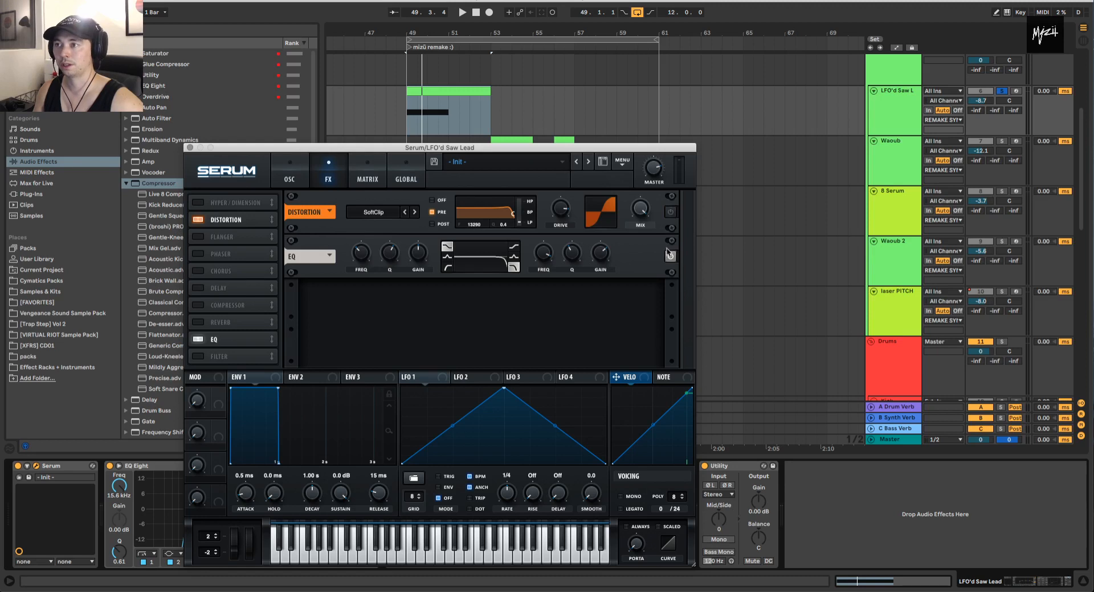
{"action": "key", "text": "space"}
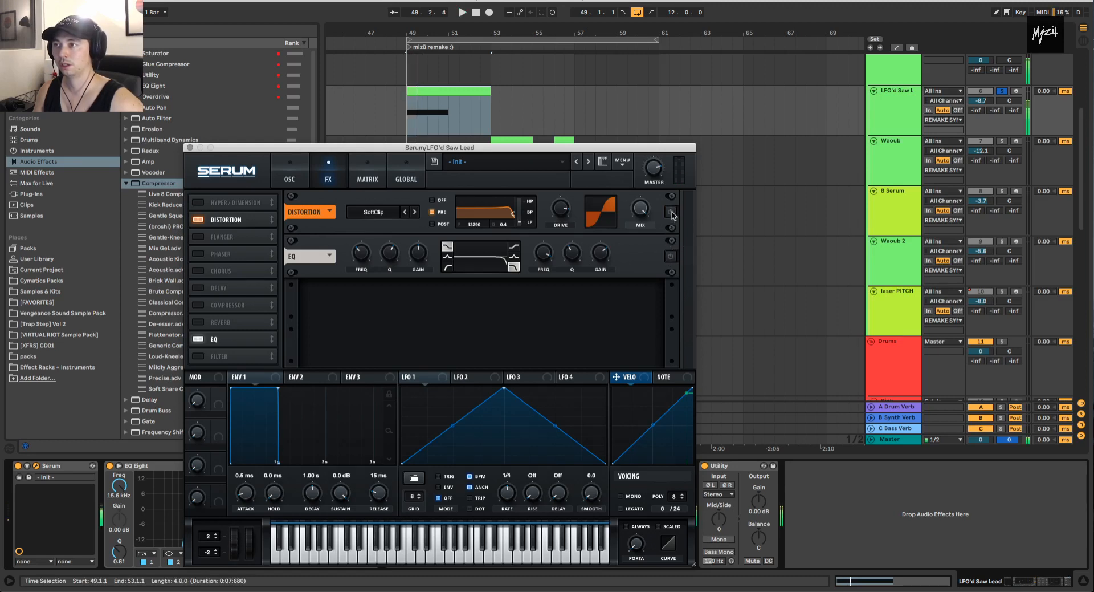
{"action": "left_click", "coordinate": [671, 212]}
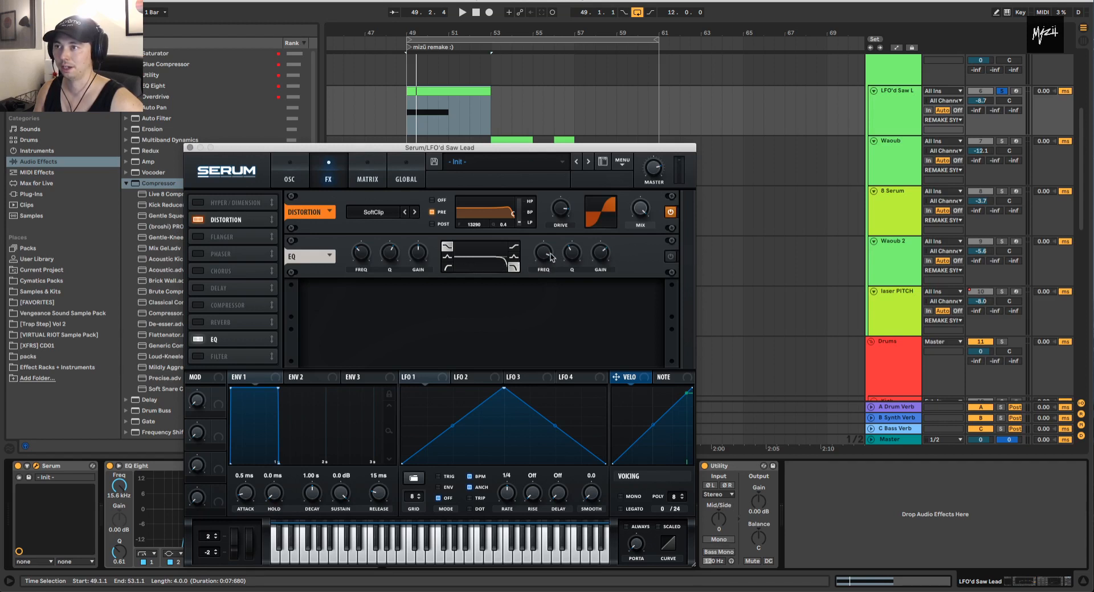
- Compare the lead with Serum's Distortion and EQ off and on during playback, leave both enabled, and close the plugin window
{"action": "mouse_move", "coordinate": [541, 258]}
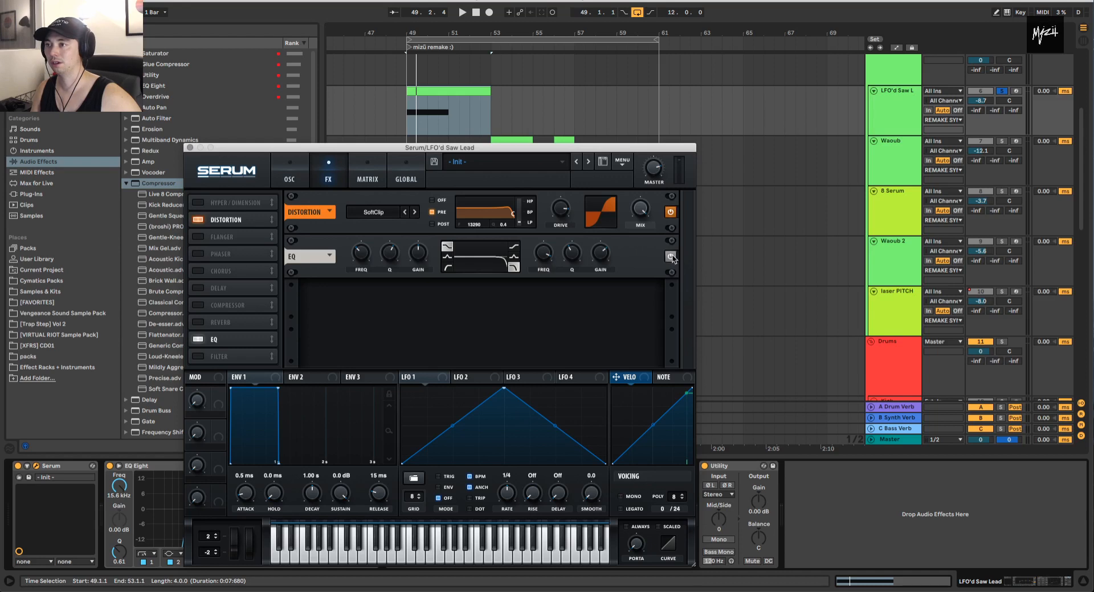
{"action": "key", "text": "space"}
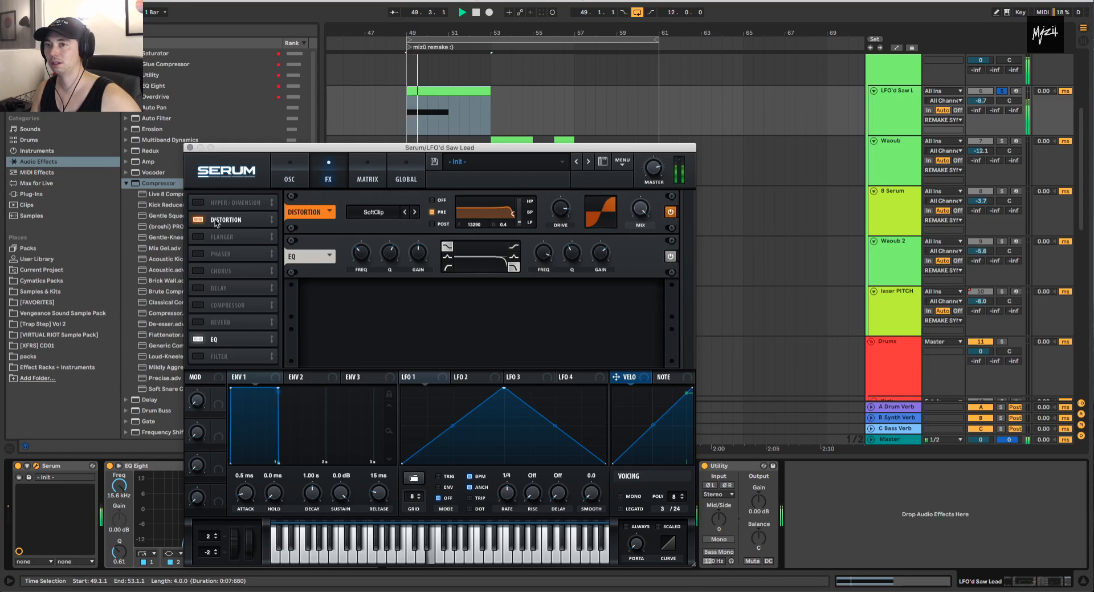
{"action": "left_click", "coordinate": [670, 211]}
{"action": "left_click", "coordinate": [671, 257]}
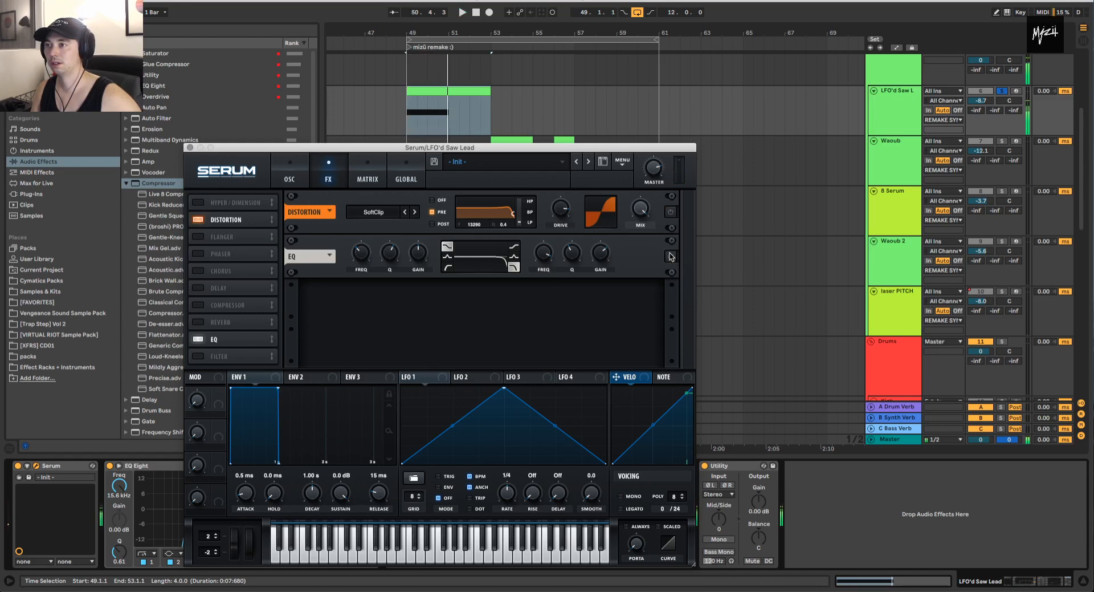
{"action": "key", "text": "space"}
{"action": "key", "text": "space"}
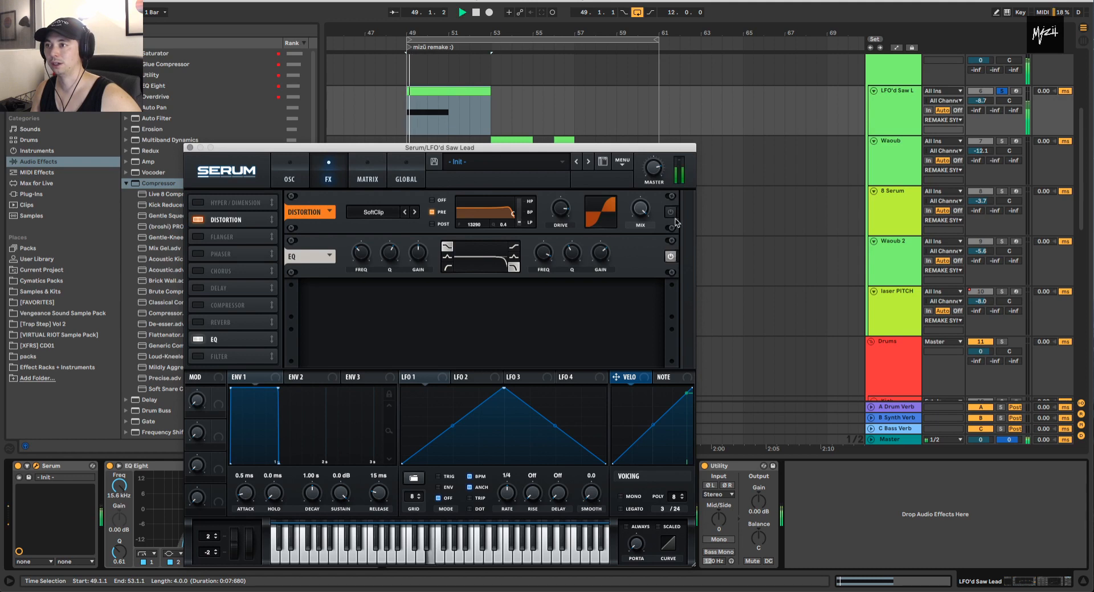
{"action": "left_click", "coordinate": [671, 212]}
{"action": "key", "text": "space"}
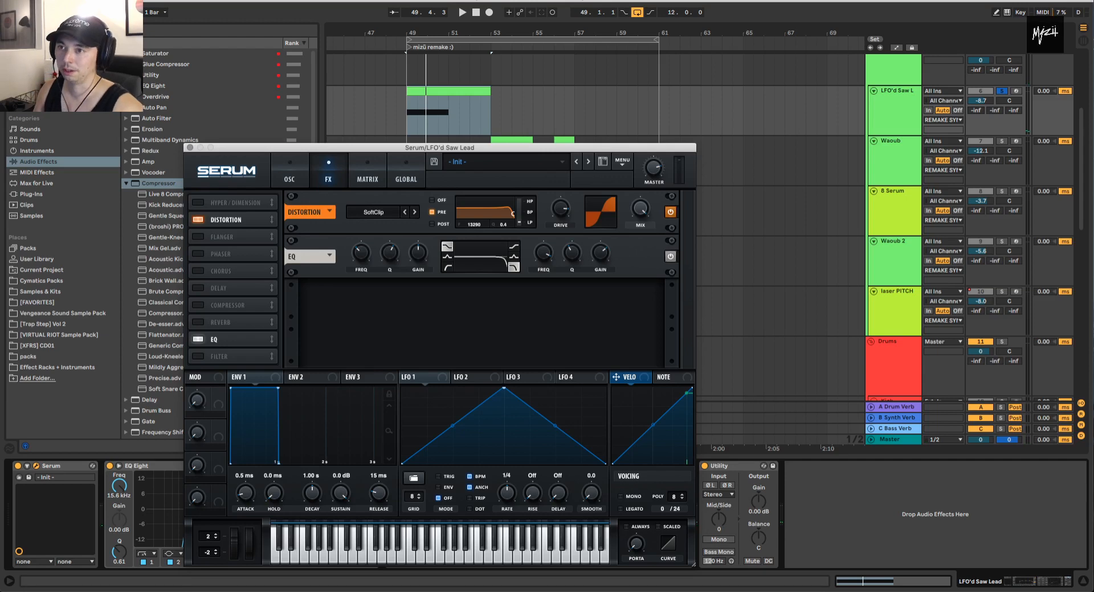
{"action": "left_click_drag", "start_coordinate": [292, 152], "coordinate": [351, 159]}
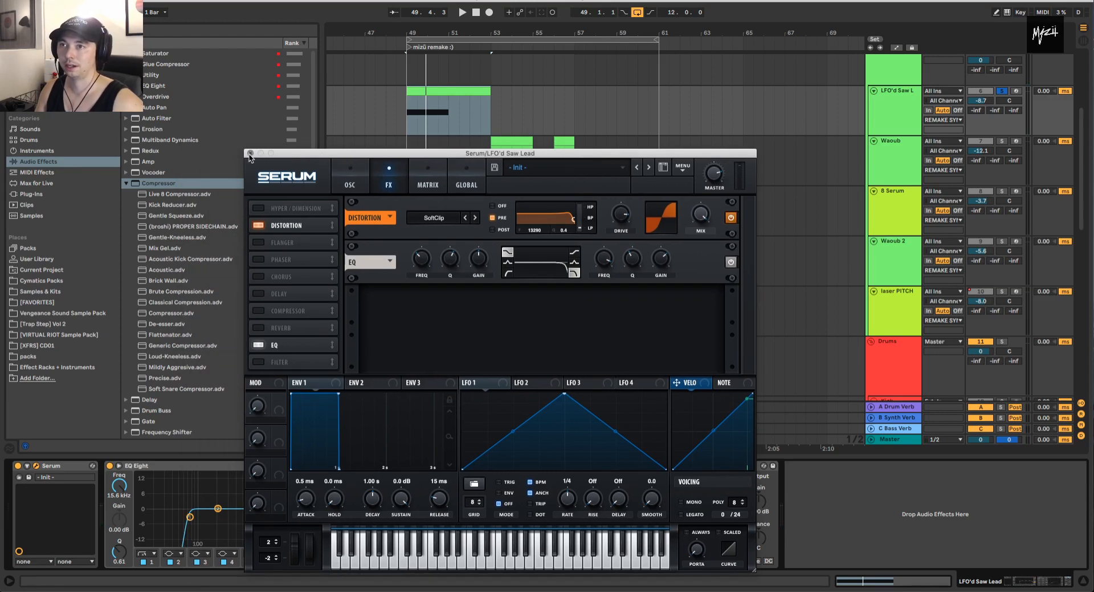
{"action": "left_click", "coordinate": [249, 153]}
- Solo the Waoub track instead of LFO'd Saw Lead and play its clip from bar 53
{"action": "left_click", "coordinate": [491, 165]}
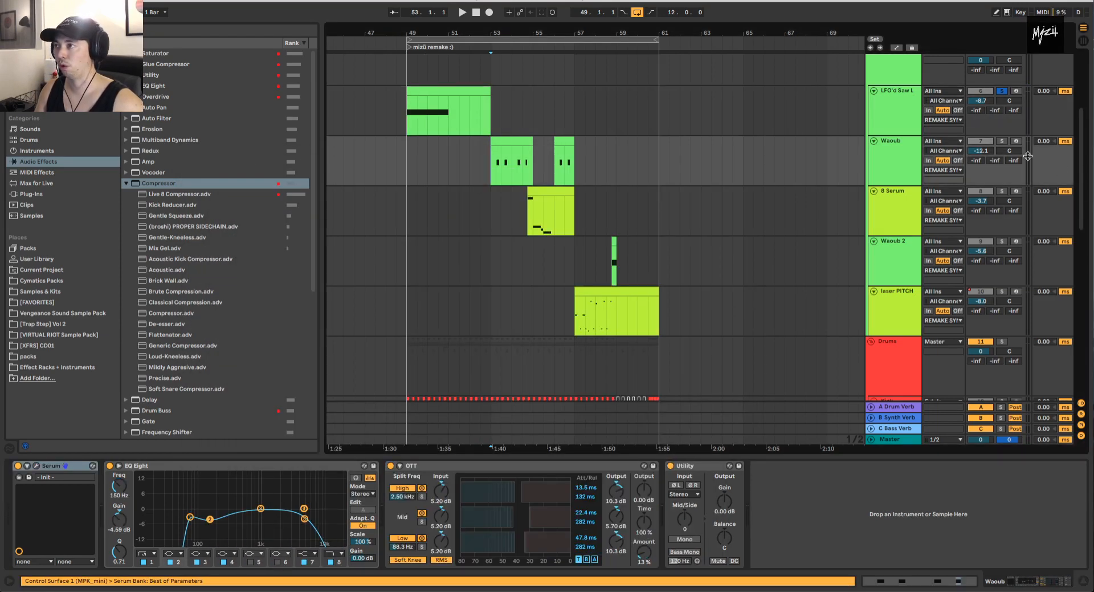
{"action": "left_click", "coordinate": [1002, 91]}
{"action": "left_click", "coordinate": [1002, 142]}
{"action": "key", "text": "space"}
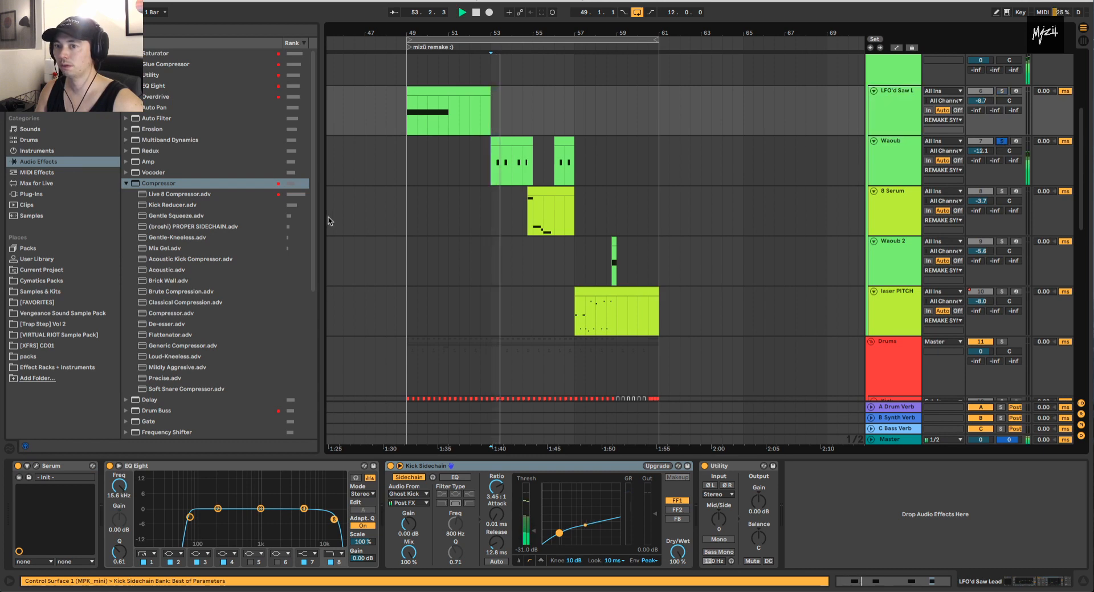
{"action": "key", "text": "space"}
{"action": "key", "text": "space"}
{"action": "key", "text": "space"}
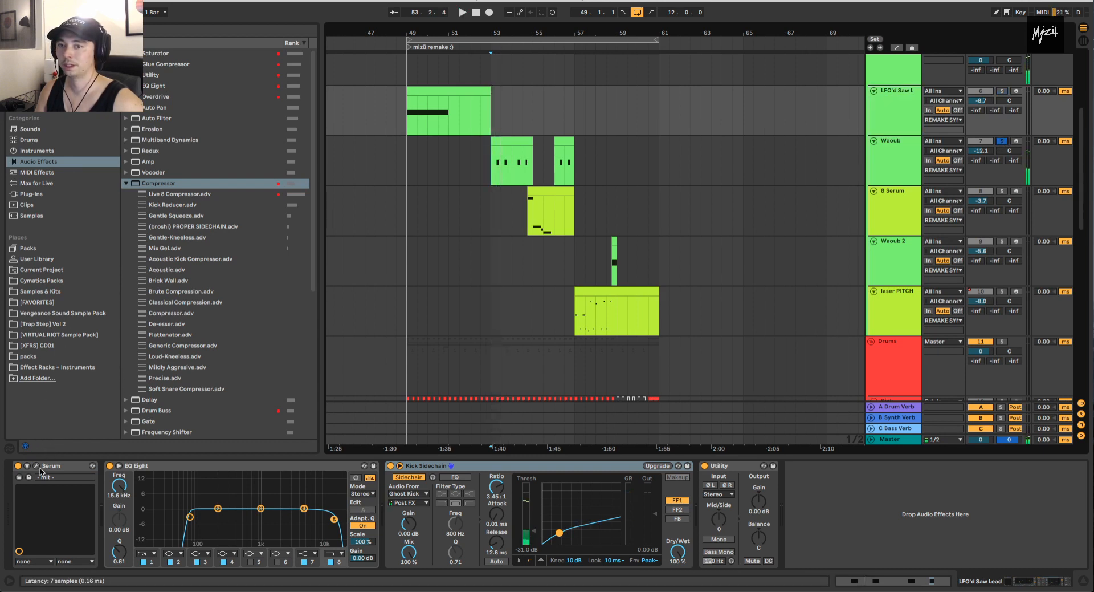
- Set the lead's Kick Sidechain to an inf:1 ratio, -inf dB threshold and about 48 ms release while playing the Waoub clip
{"action": "left_click", "coordinate": [463, 466]}
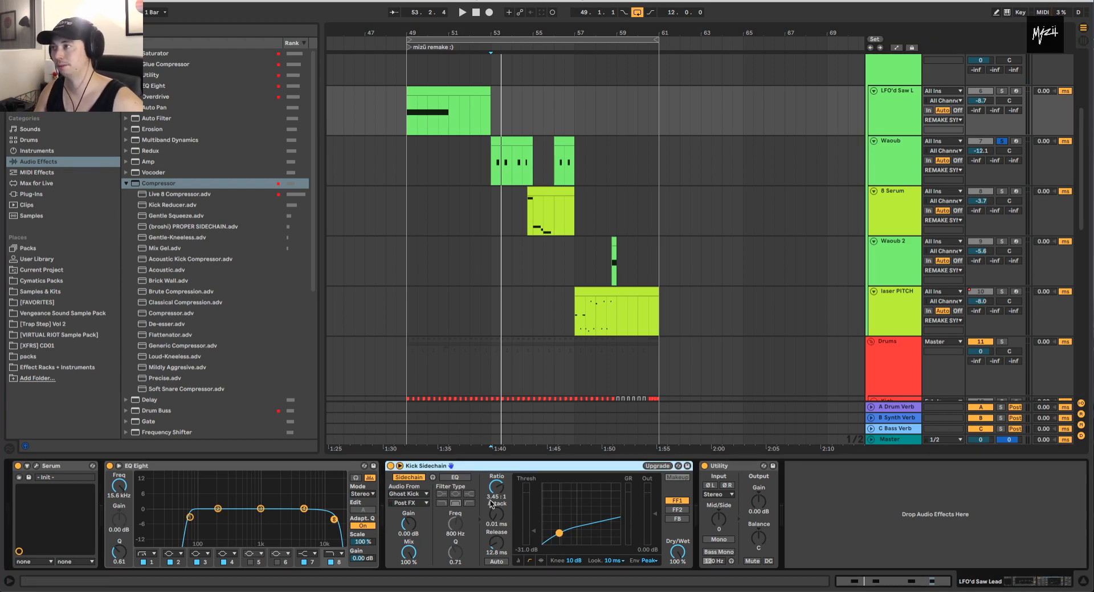
{"action": "key", "text": "space"}
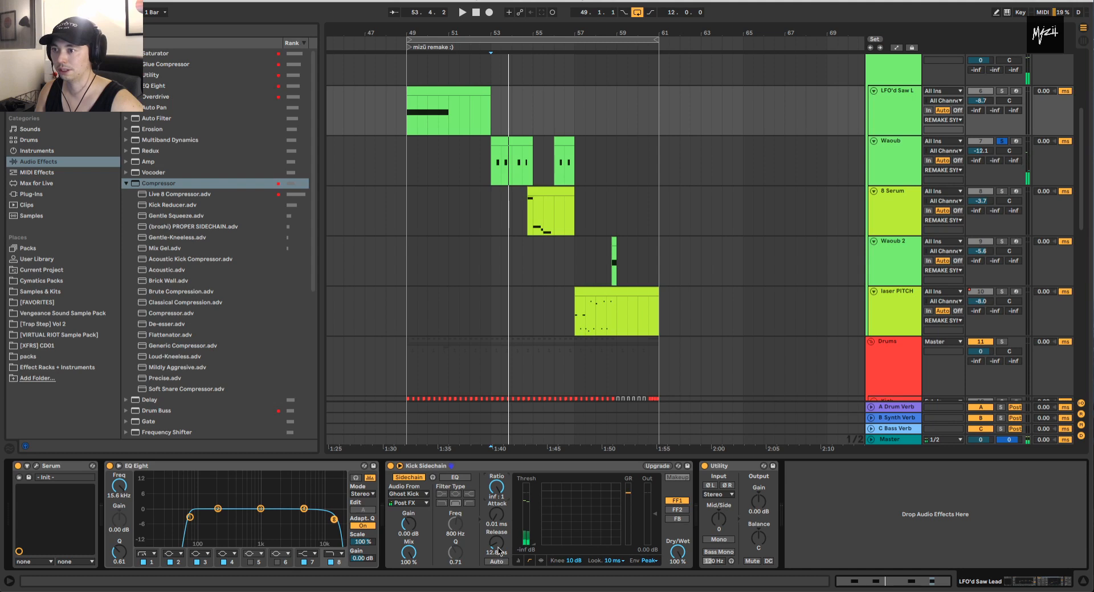
{"action": "left_click_drag", "start_coordinate": [498, 549], "coordinate": [516, 549]}
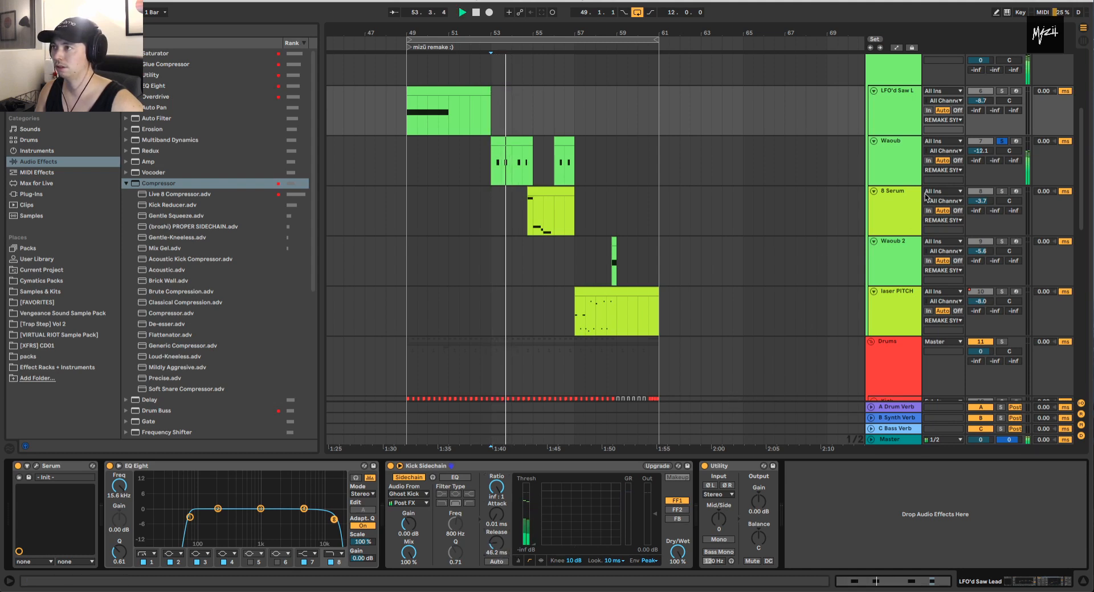
- Try the Waoub track with monitoring Off during playback, and return it to Auto
{"action": "left_click", "coordinate": [957, 160]}
{"action": "key", "text": "space"}
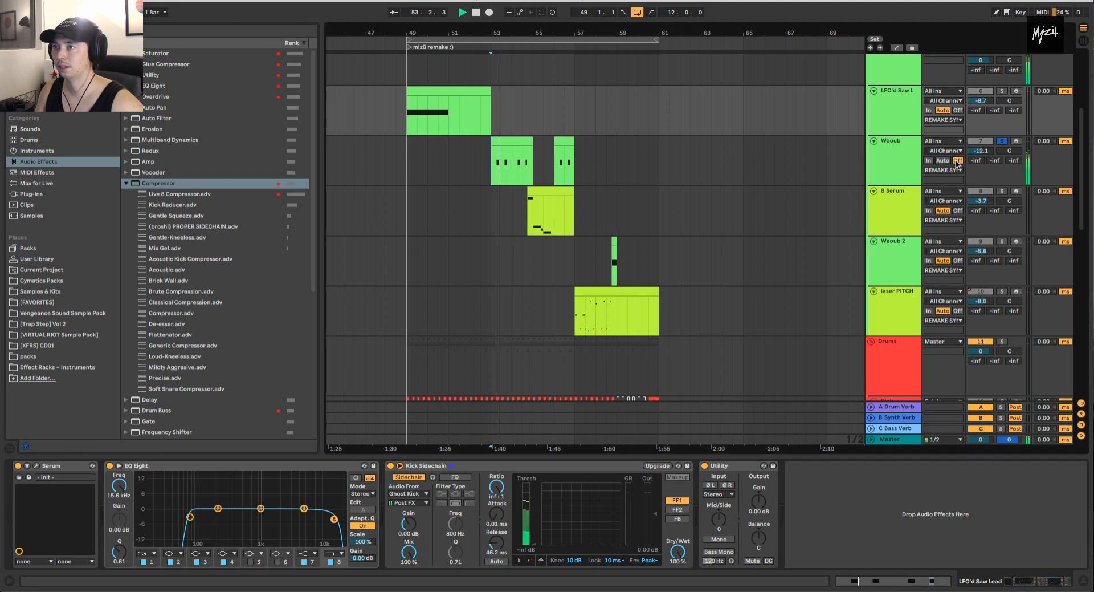
{"action": "key", "text": "space"}
{"action": "left_click", "coordinate": [943, 161]}
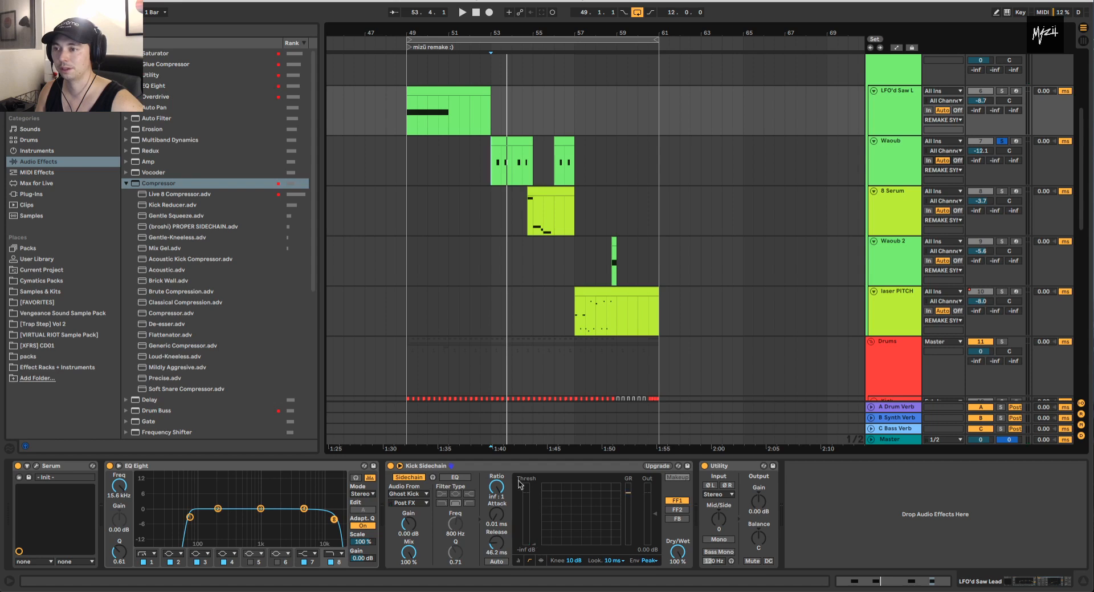
- Show the Kick Sidechain's activity view, lengthen its release to about 155 ms and play the section with Waoub soloed and unsoloed
{"action": "left_click", "coordinate": [541, 560]}
{"action": "key", "text": "space"}
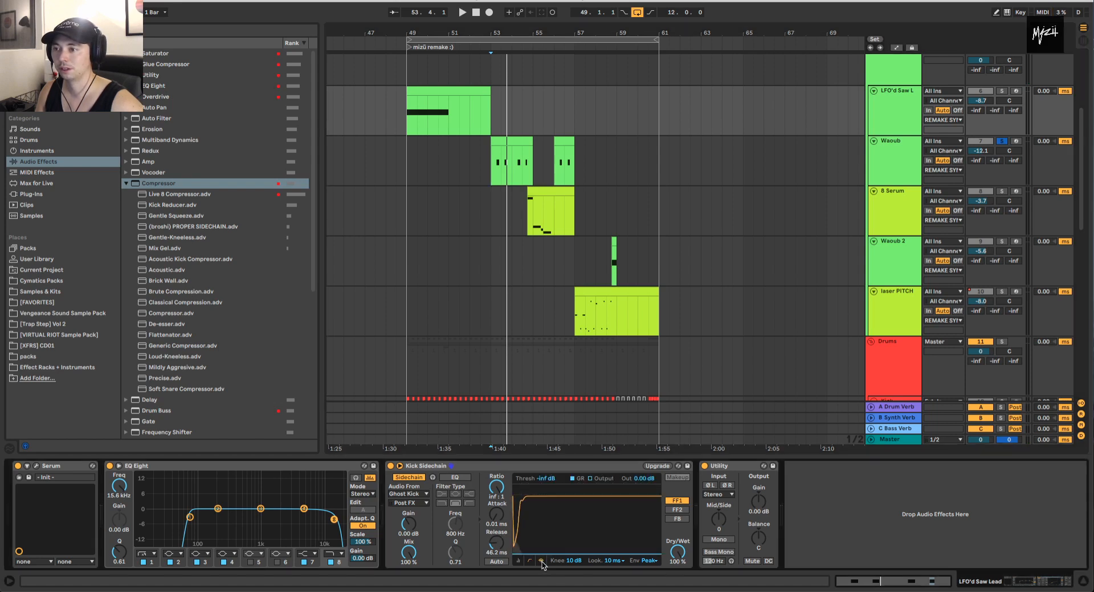
{"action": "left_click_drag", "start_coordinate": [496, 542], "coordinate": [496, 584]}
{"action": "key", "text": "space"}
{"action": "key", "text": "space"}
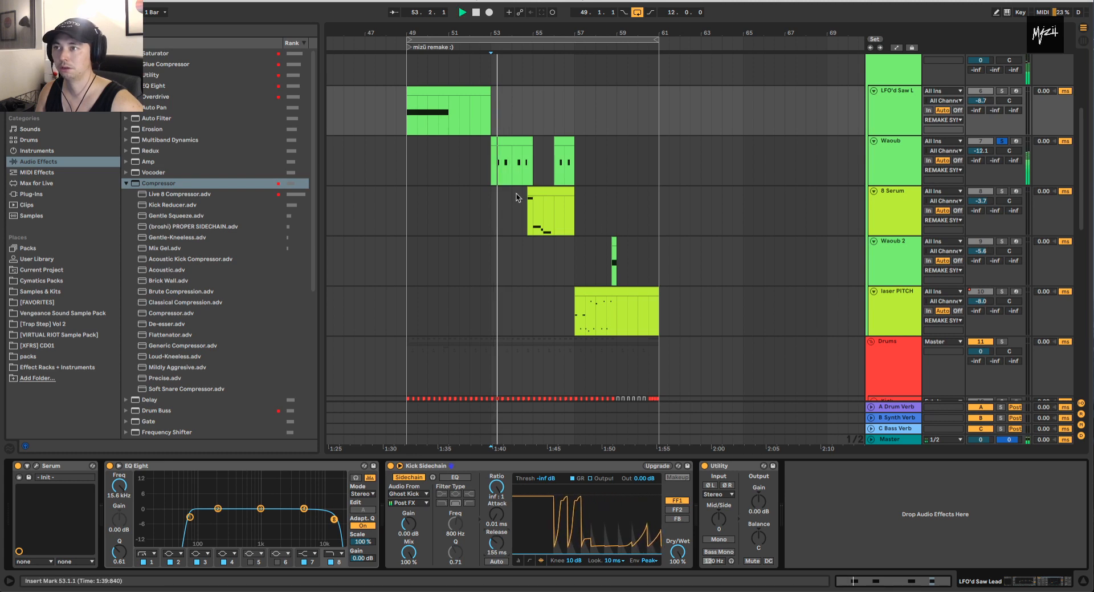
{"action": "left_click", "coordinate": [1003, 142]}
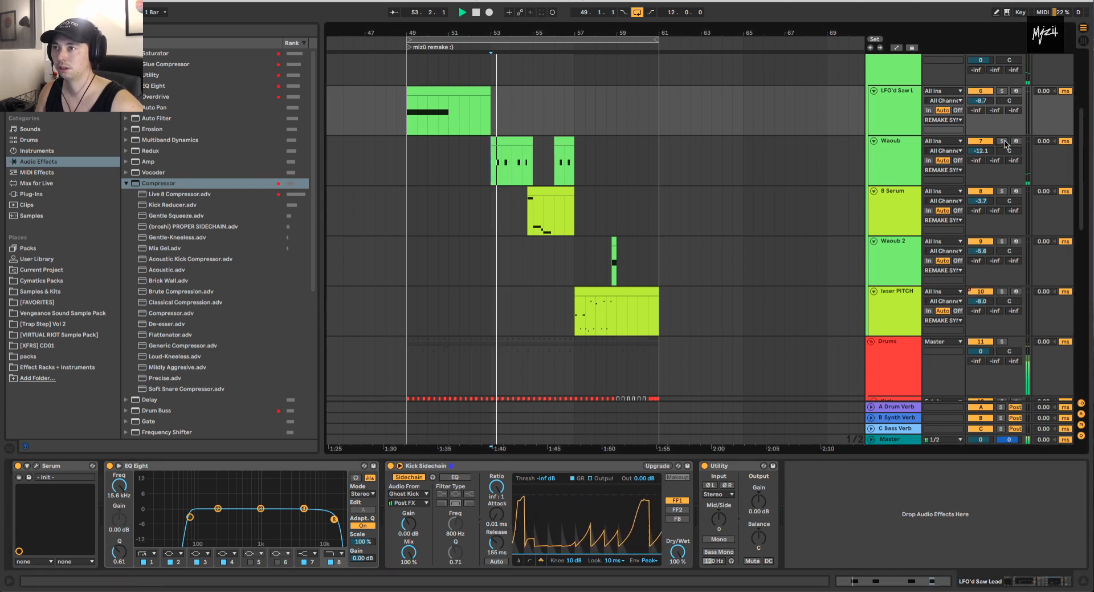
{"action": "key", "text": "space"}
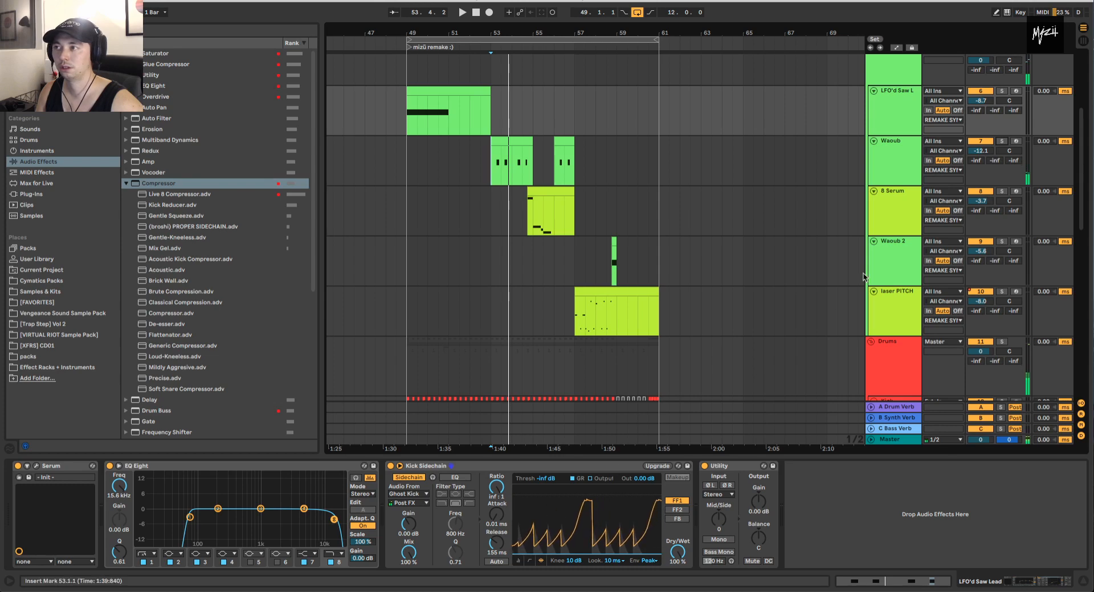
- Undo the lead's Kick Sidechain release, ratio and threshold changes, back to the stage with a second Compressor in the chain
{"action": "left_click", "coordinate": [619, 471]}
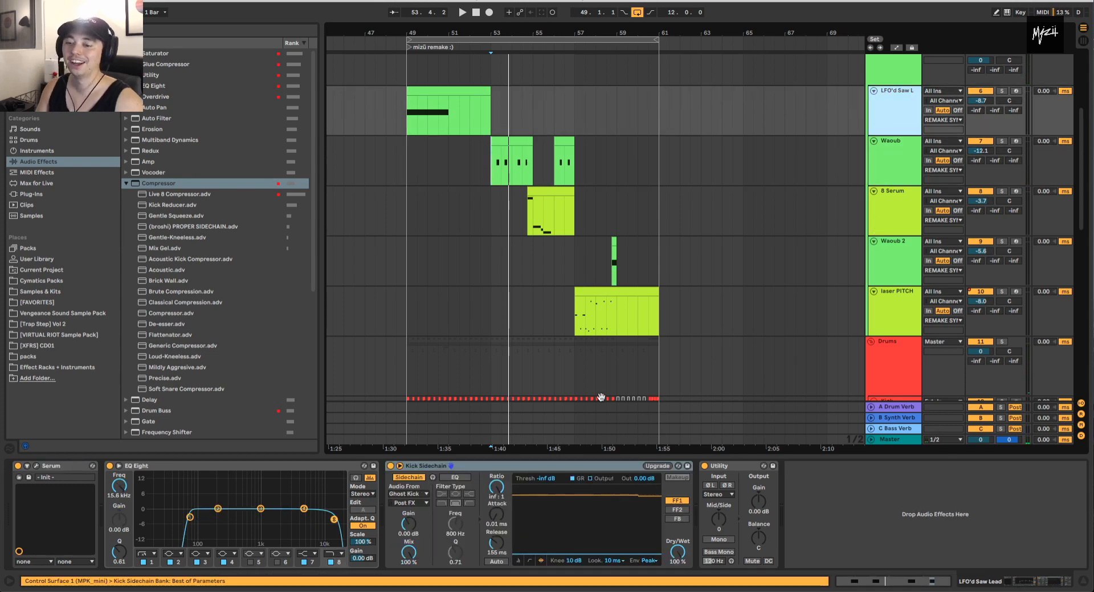
{"action": "key", "text": "super+z"}
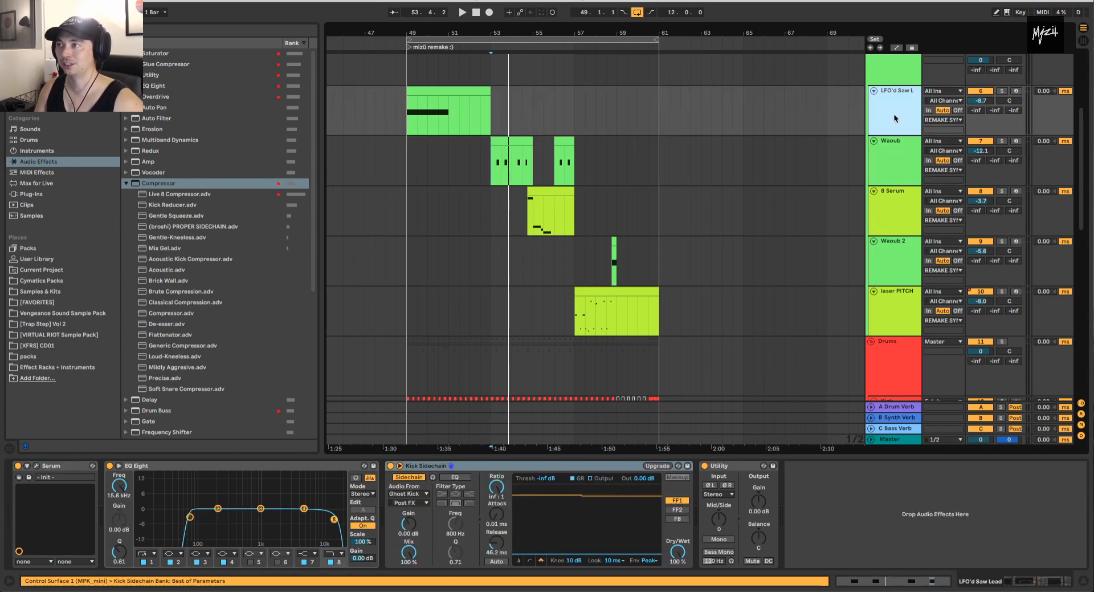
{"action": "key", "text": "super+z"}
{"action": "key", "text": "super+z"}
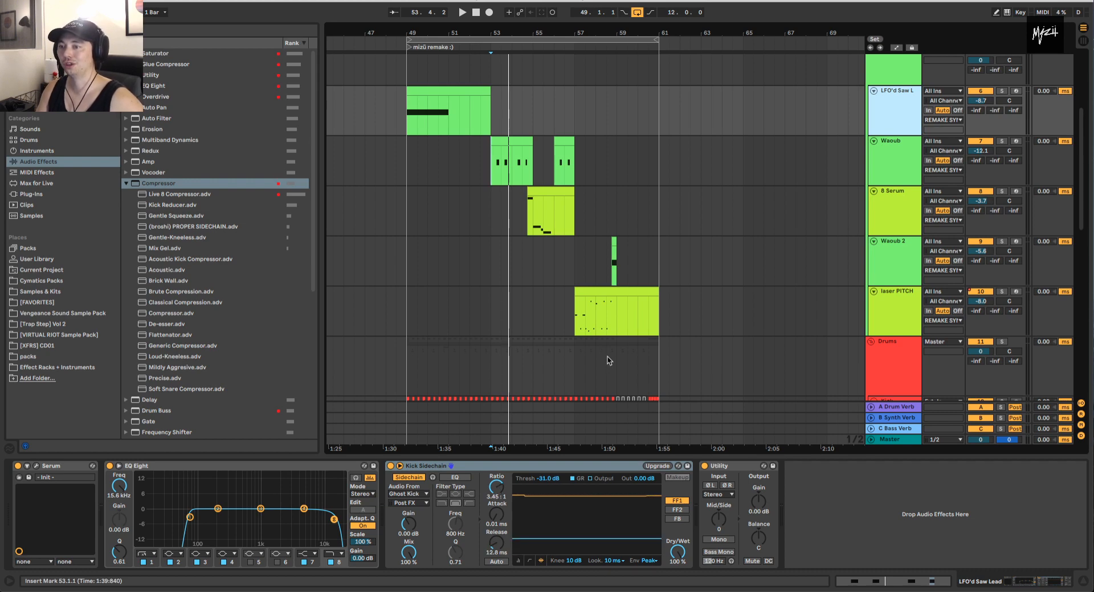
{"action": "key", "text": "super+z"}
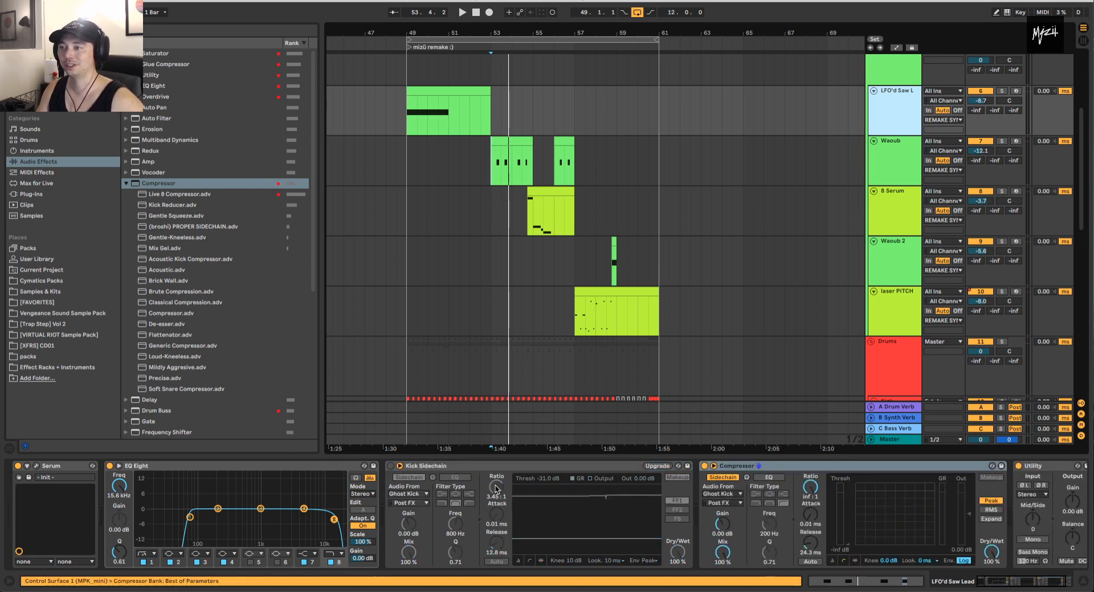
{"action": "key", "text": "super+z"}
- Delete the extra Compressor from the lead's device chain and re-enable Kick Sidechain
{"action": "key", "text": "Delete"}
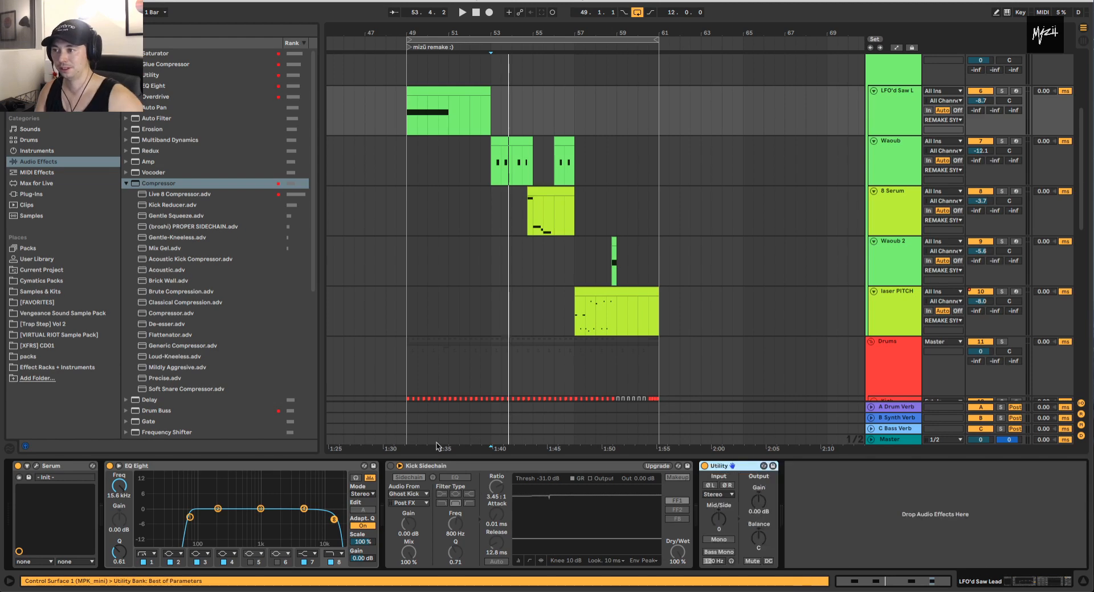
{"action": "left_click", "coordinate": [391, 465]}
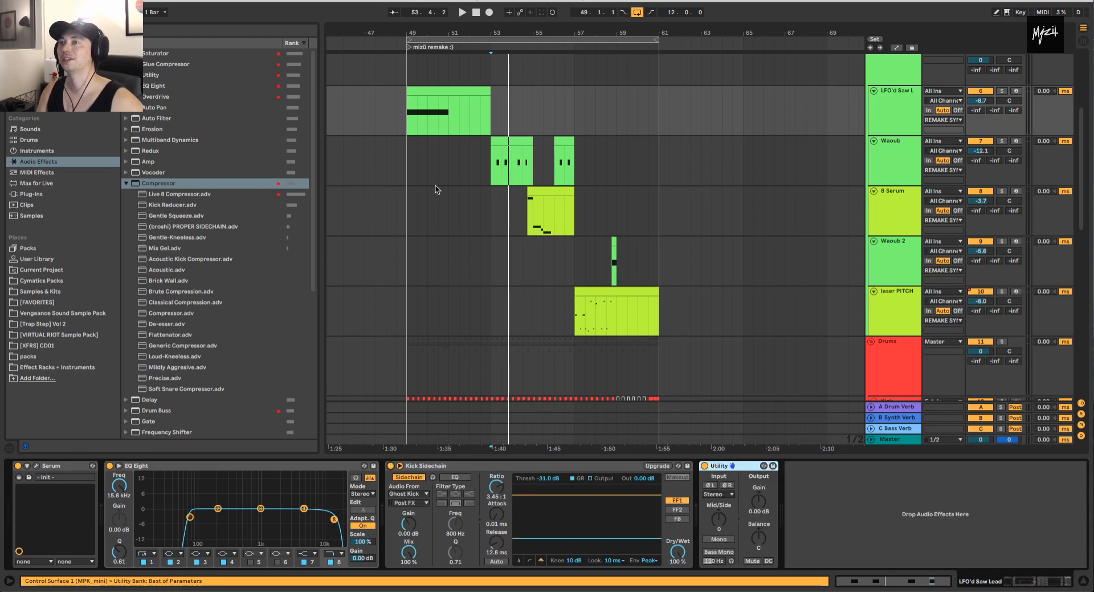
- Solo the Waoub track again, play its clip from bar 53 and show its device chain
{"action": "left_click", "coordinate": [491, 170]}
{"action": "left_click", "coordinate": [1002, 141]}
{"action": "key", "text": "space"}
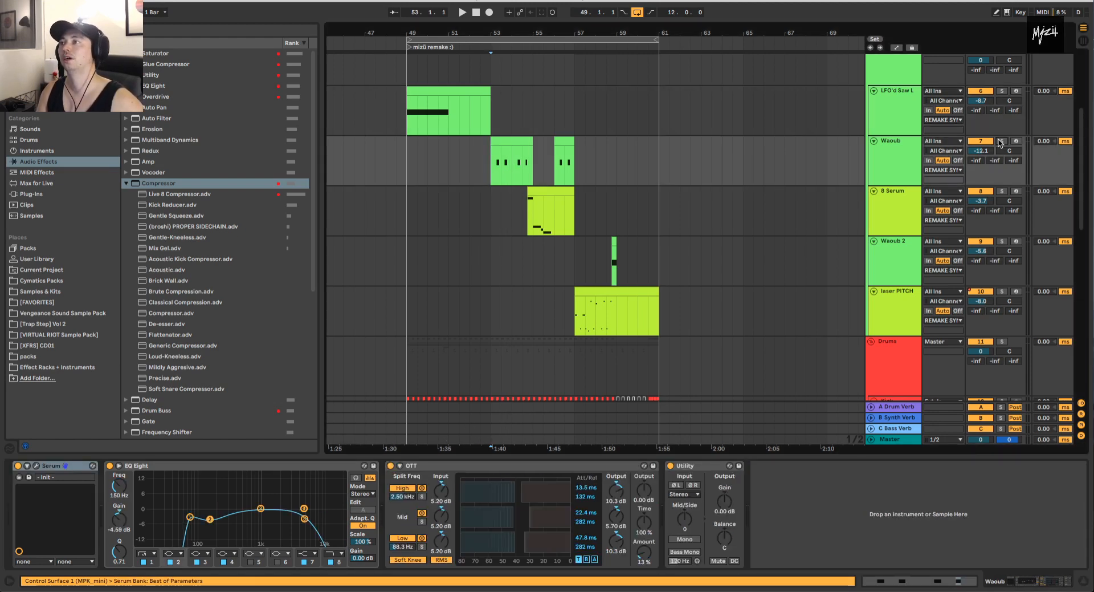
{"action": "left_click", "coordinate": [917, 166]}
{"action": "key", "text": "space"}
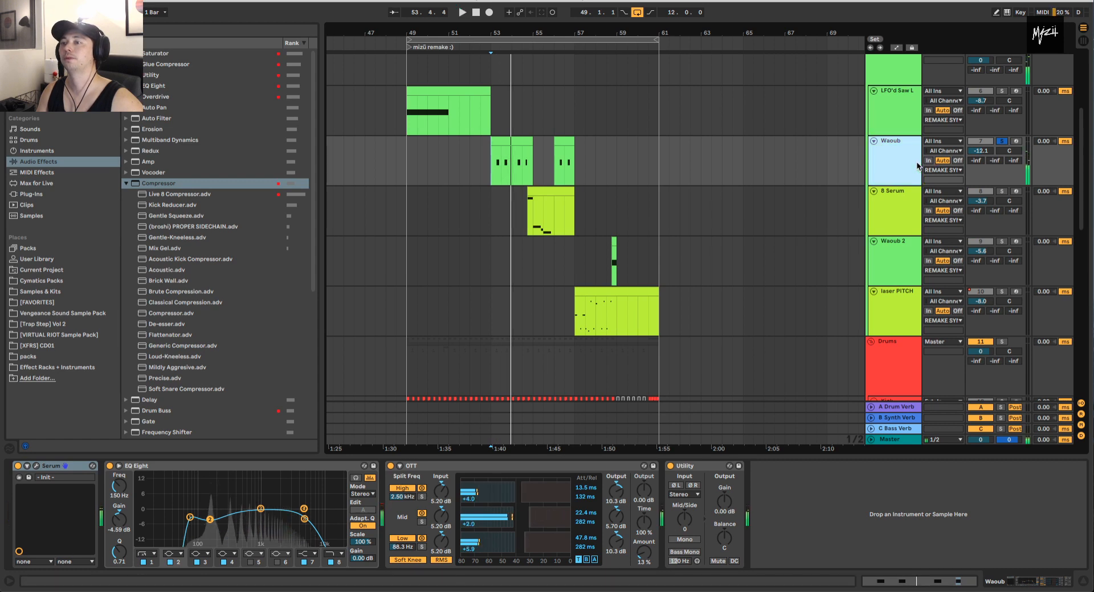
- Play the Waoub clip from its first note at 53.2
{"action": "left_click_drag", "start_coordinate": [491, 28], "coordinate": [491, 63]}
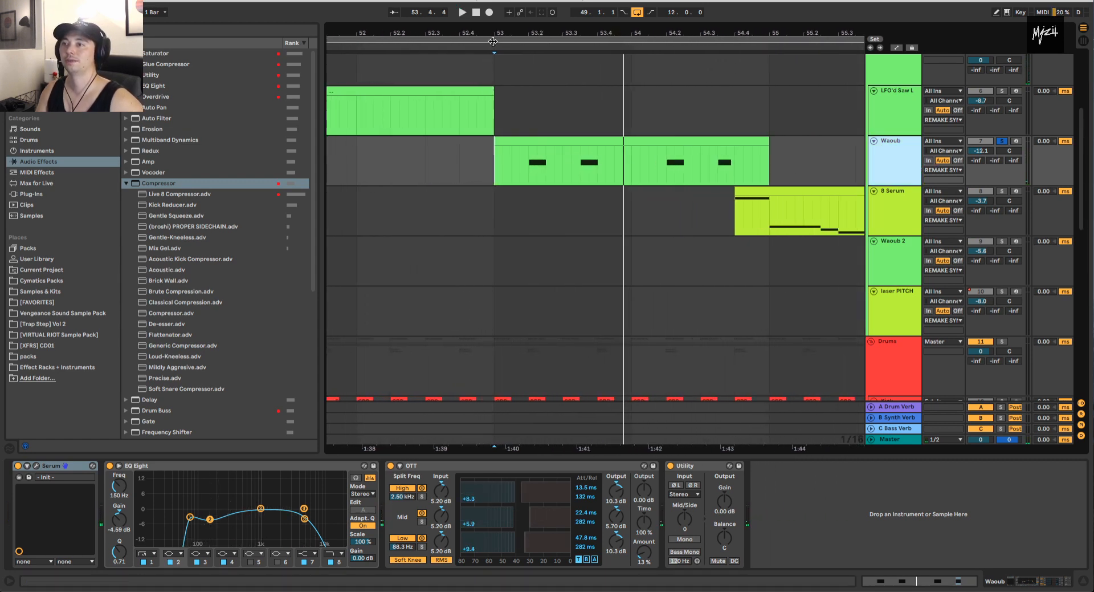
{"action": "left_click", "coordinate": [531, 165]}
{"action": "key", "text": "space"}
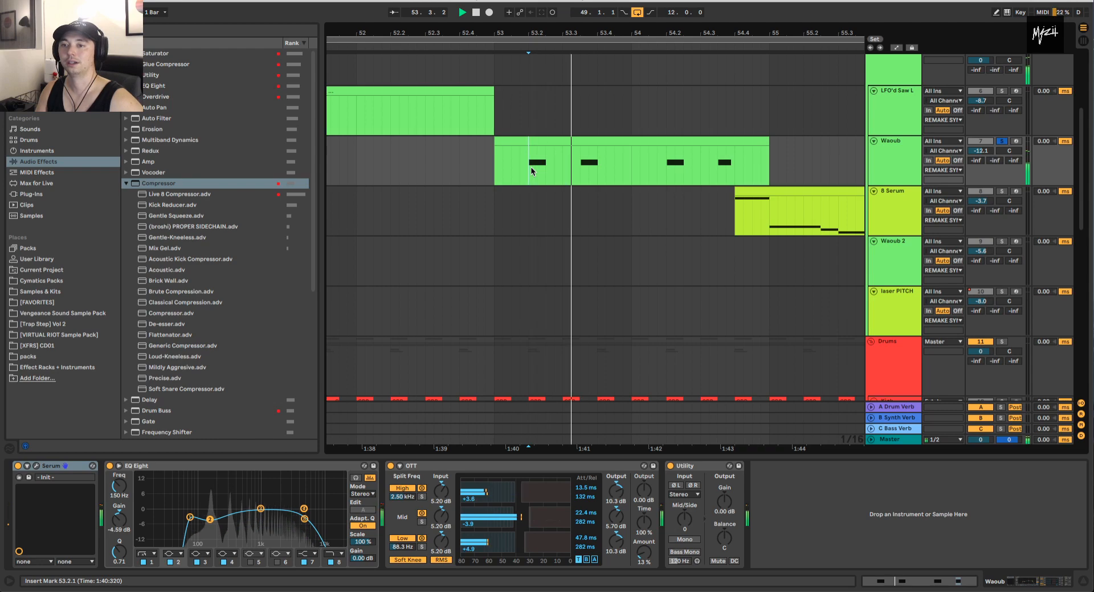
{"action": "key", "text": "space"}
- Add a Live 8 Compressor between EQ Eight and OTT on Waoub, sidechained from Ghost Kick
{"action": "scroll", "coordinate": [550, 252], "scroll_direction": "down", "scroll_amount": 3}
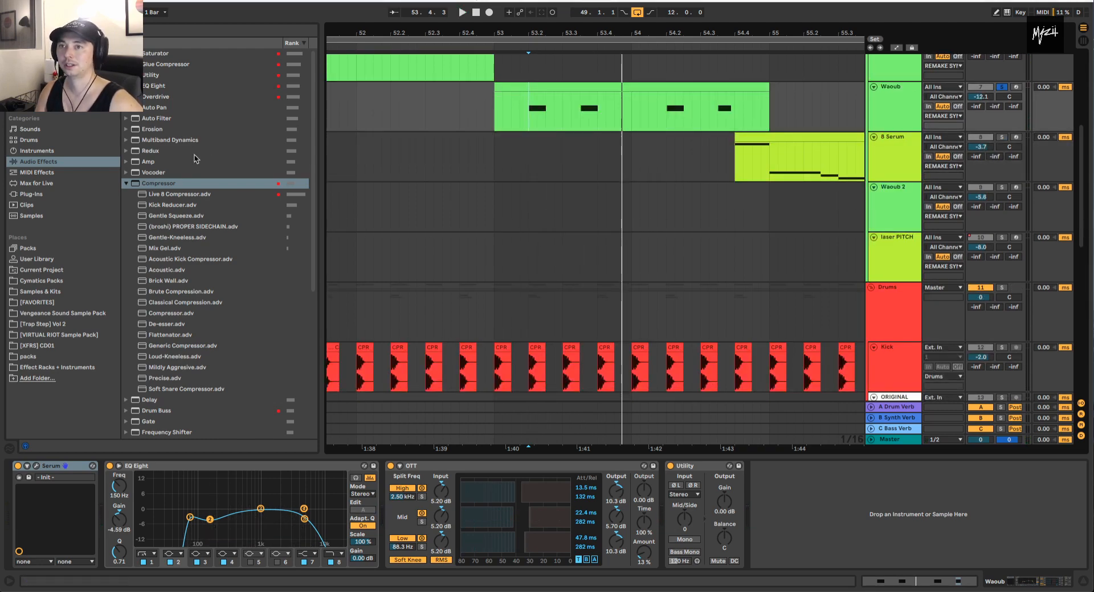
{"action": "left_click", "coordinate": [174, 194]}
{"action": "left_click_drag", "start_coordinate": [174, 194], "coordinate": [436, 500]}
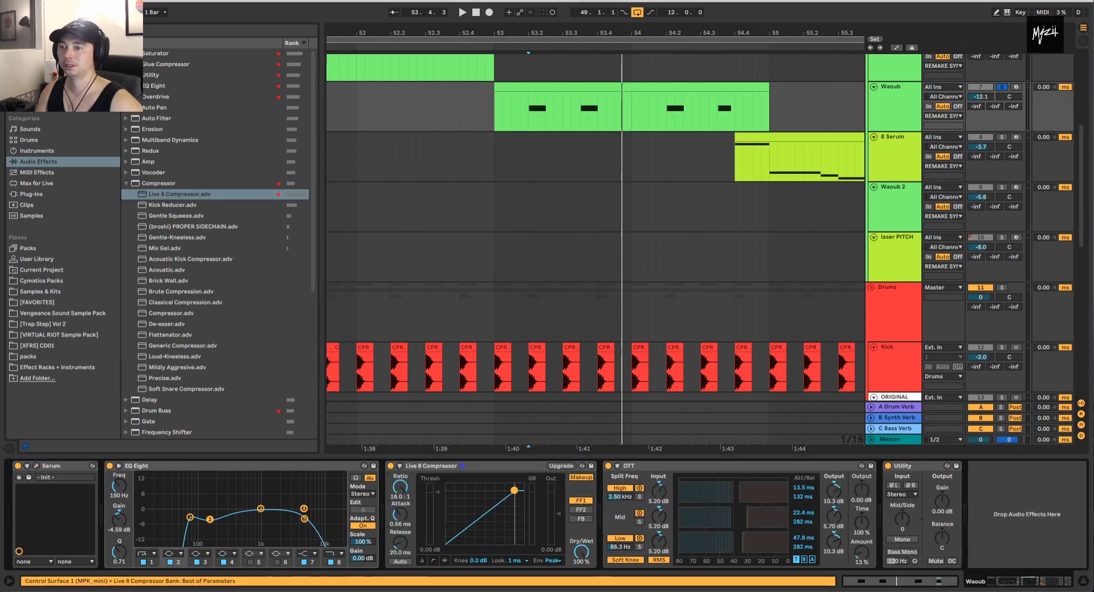
{"action": "left_click", "coordinate": [400, 465]}
{"action": "left_click", "coordinate": [410, 494]}
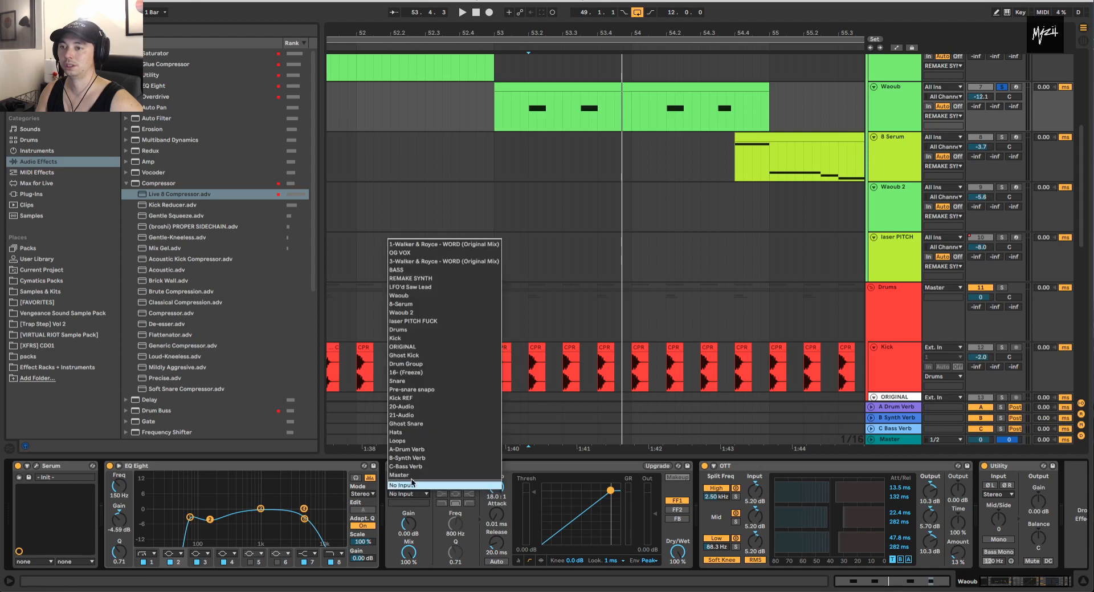
{"action": "left_click", "coordinate": [419, 355]}
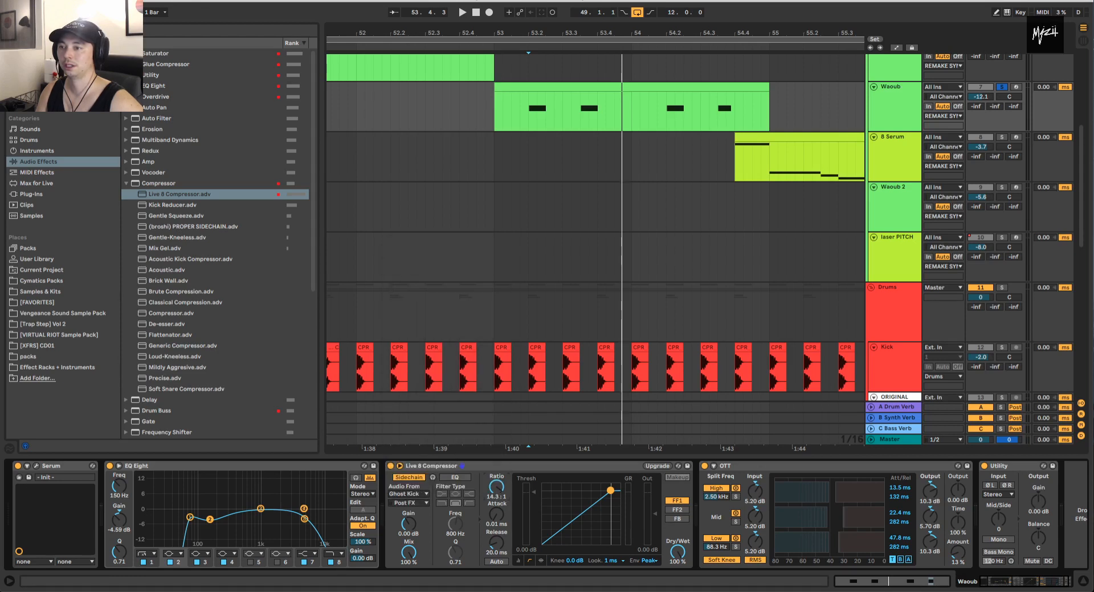
- Set Waoub's compressor to 4.19:1 ratio, -37.9 dB threshold, 0.01 ms attack, 21.2 ms release, 12 dB knee and 10 ms lookahead during playback
{"action": "key", "text": "space"}
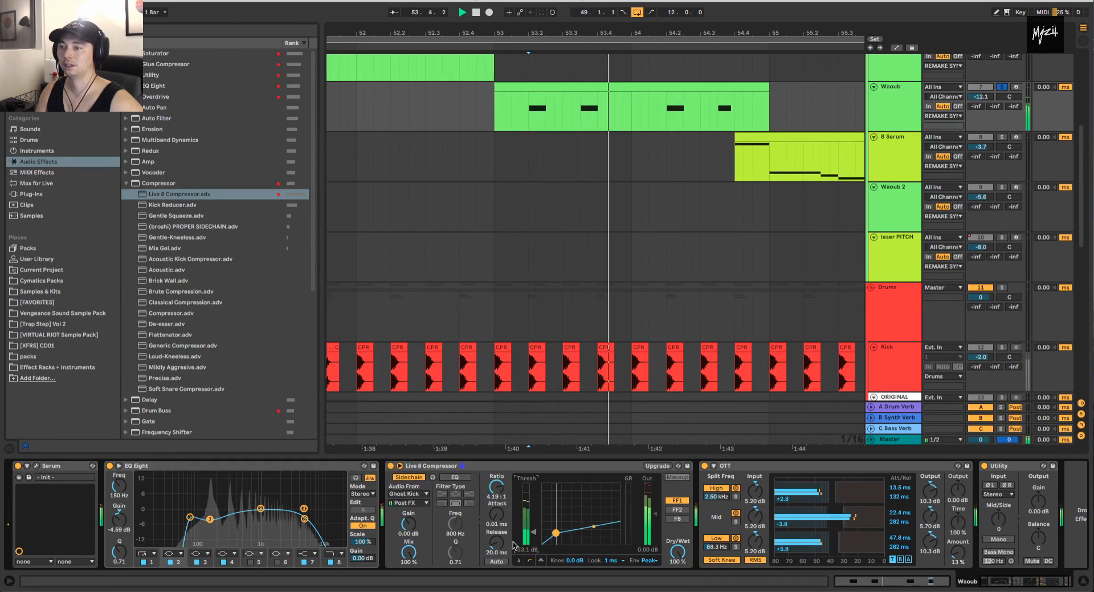
{"action": "left_click_drag", "start_coordinate": [569, 561], "coordinate": [526, 531]}
{"action": "left_click", "coordinate": [622, 562]}
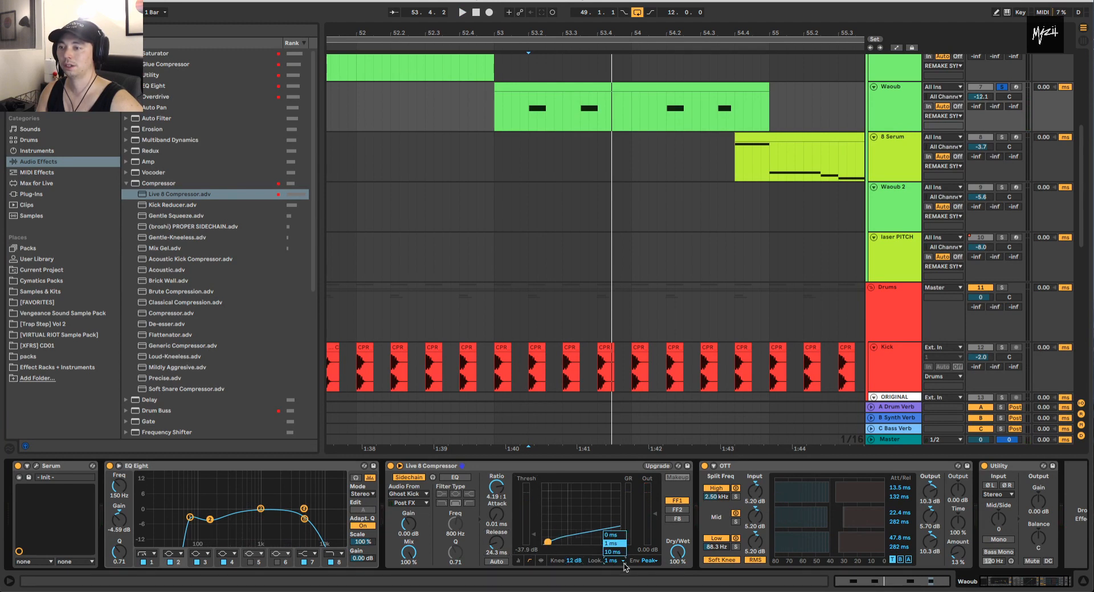
{"action": "left_click", "coordinate": [615, 551]}
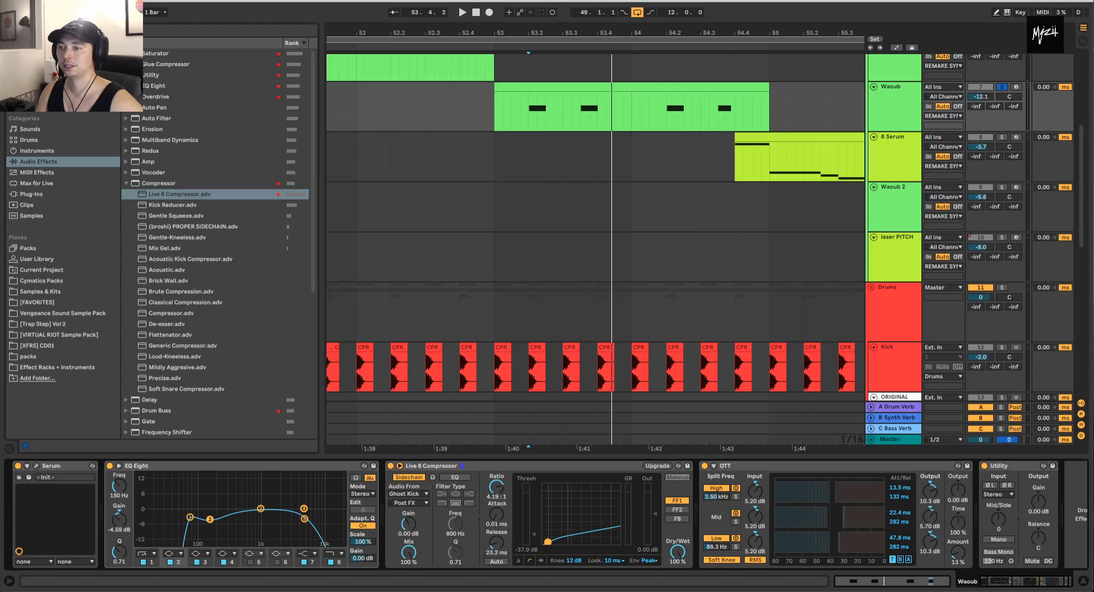
{"action": "key", "text": "space"}
{"action": "left_click_drag", "start_coordinate": [496, 541], "coordinate": [495, 545]}
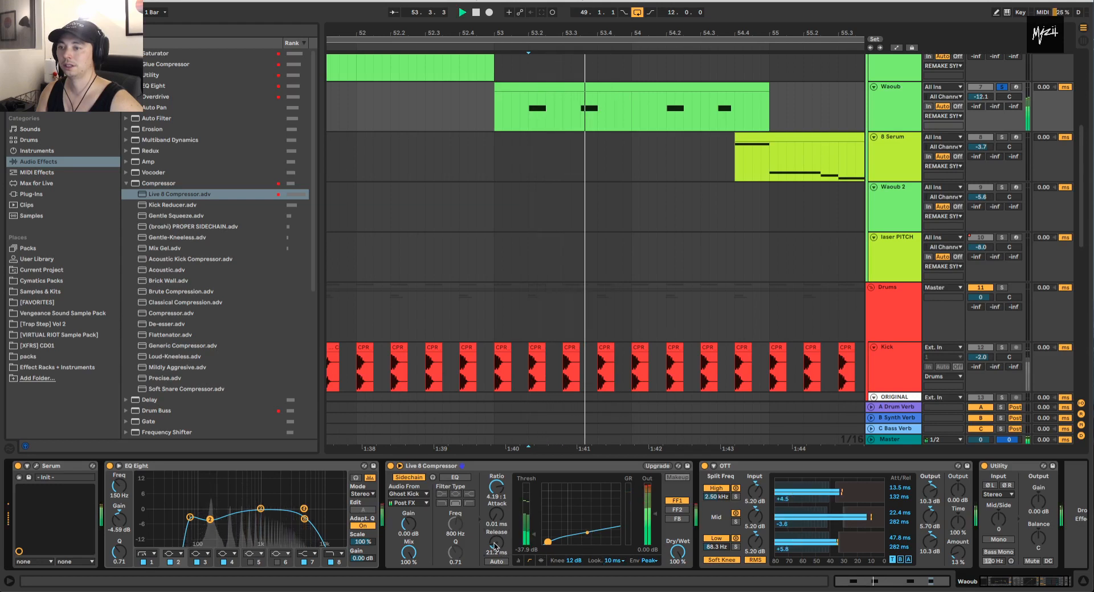
- Compare Waoub with its compressor off and on during playback, and lower the compressor's ratio to 2.68:1
{"action": "left_click", "coordinate": [391, 466]}
{"action": "left_click", "coordinate": [390, 466]}
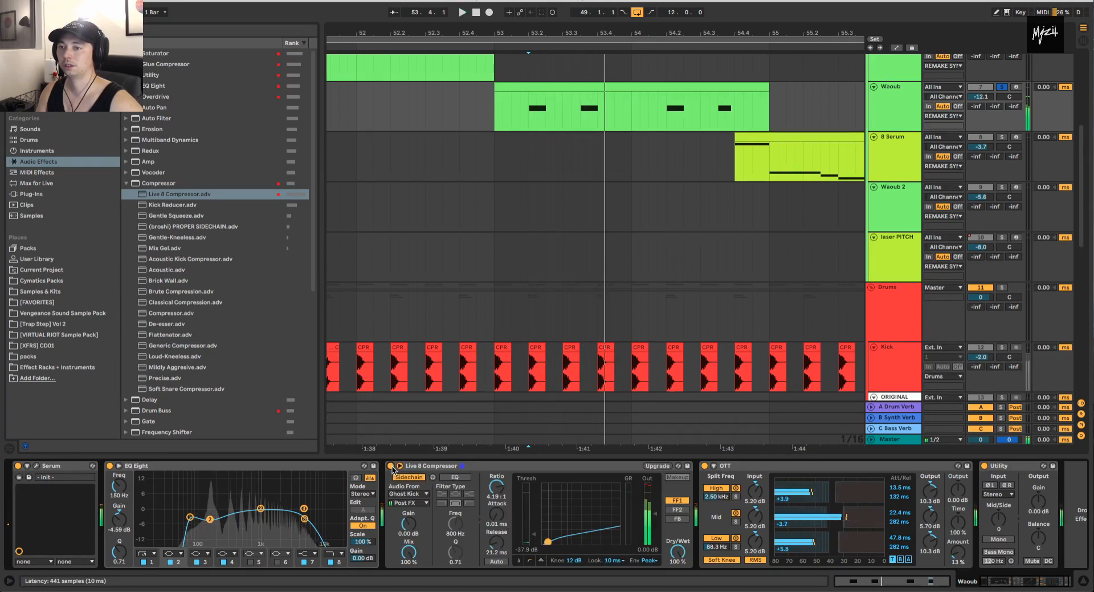
{"action": "key", "text": "space"}
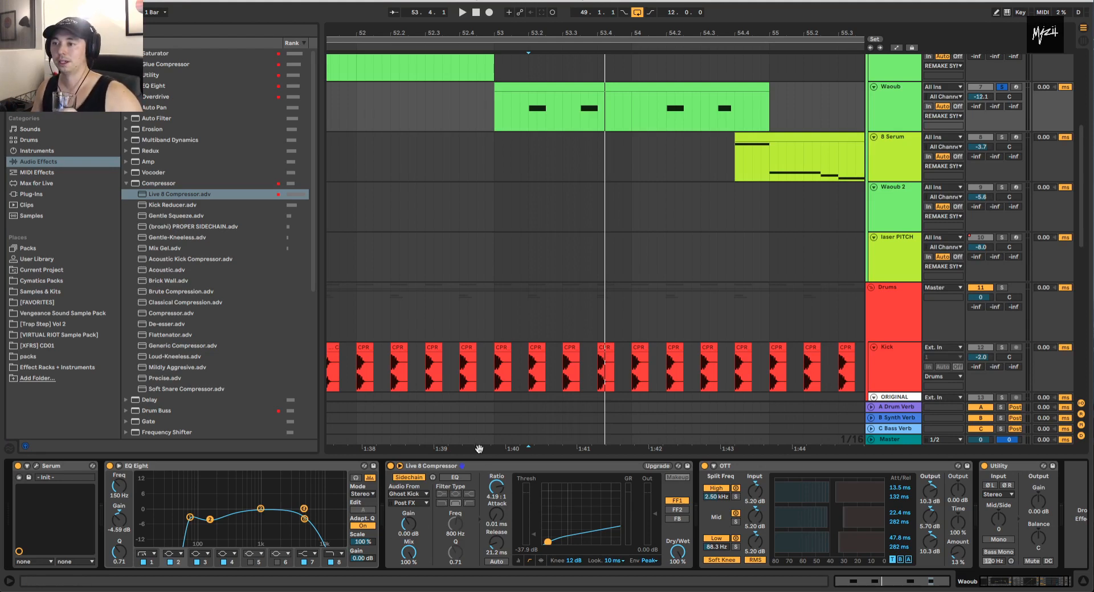
{"action": "left_click", "coordinate": [521, 466]}
{"action": "left_click_drag", "start_coordinate": [494, 490], "coordinate": [499, 496]}
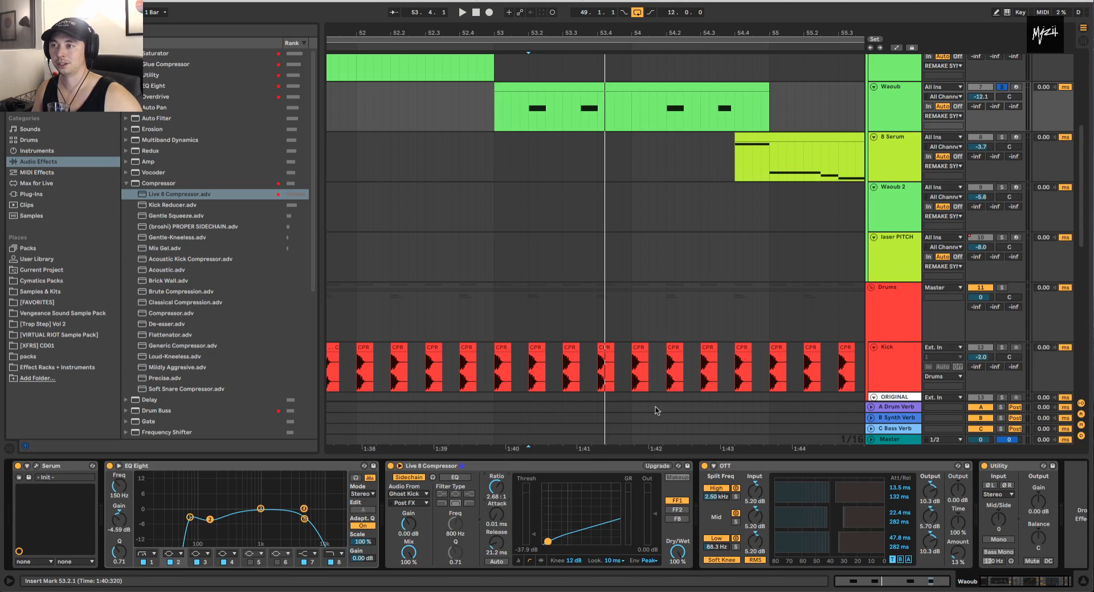
- Try raising the low-cut frequency in Waoub's EQ Eight to 240 Hz, and undo it
{"action": "left_click", "coordinate": [189, 517]}
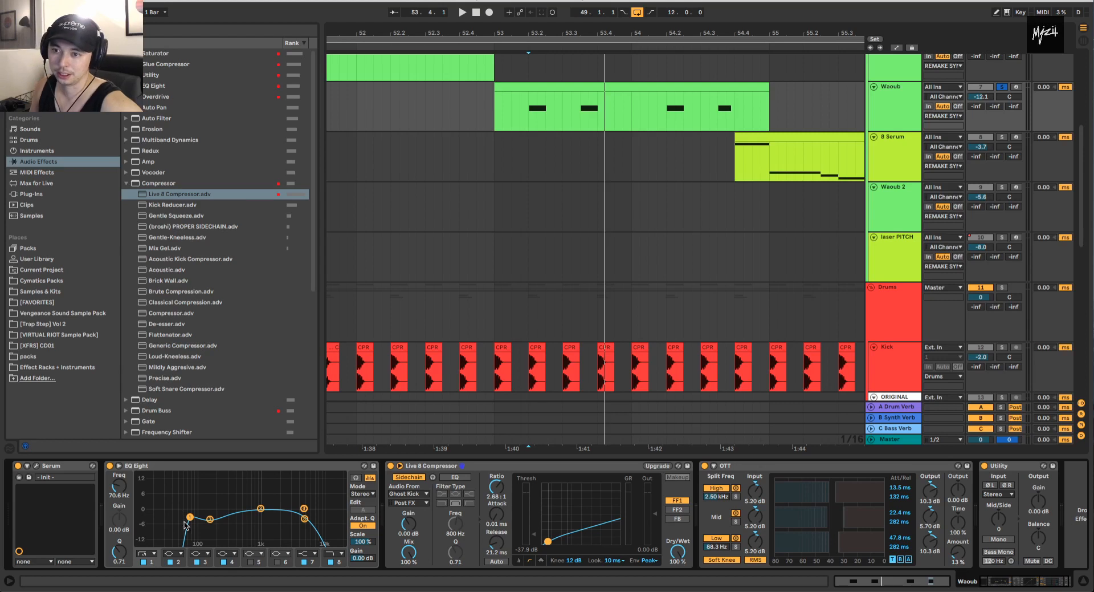
{"action": "left_click_drag", "start_coordinate": [126, 493], "coordinate": [126, 471]}
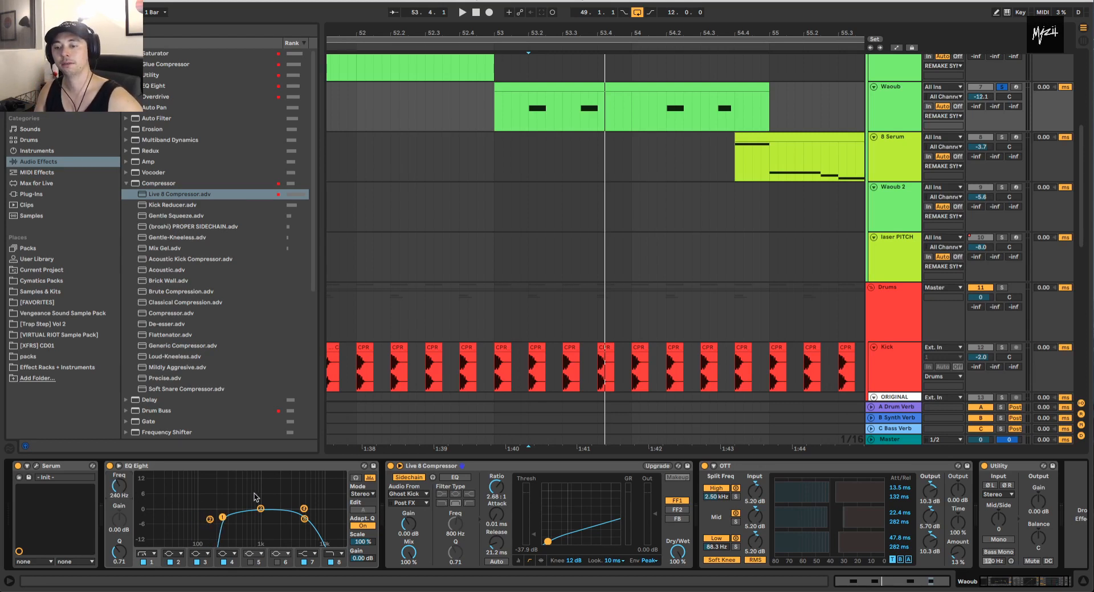
{"action": "key", "text": "super+z"}
- Try shifting the frequency of the 150 Hz band in Waoub's EQ Eight, and undo the change
{"action": "left_click", "coordinate": [210, 520]}
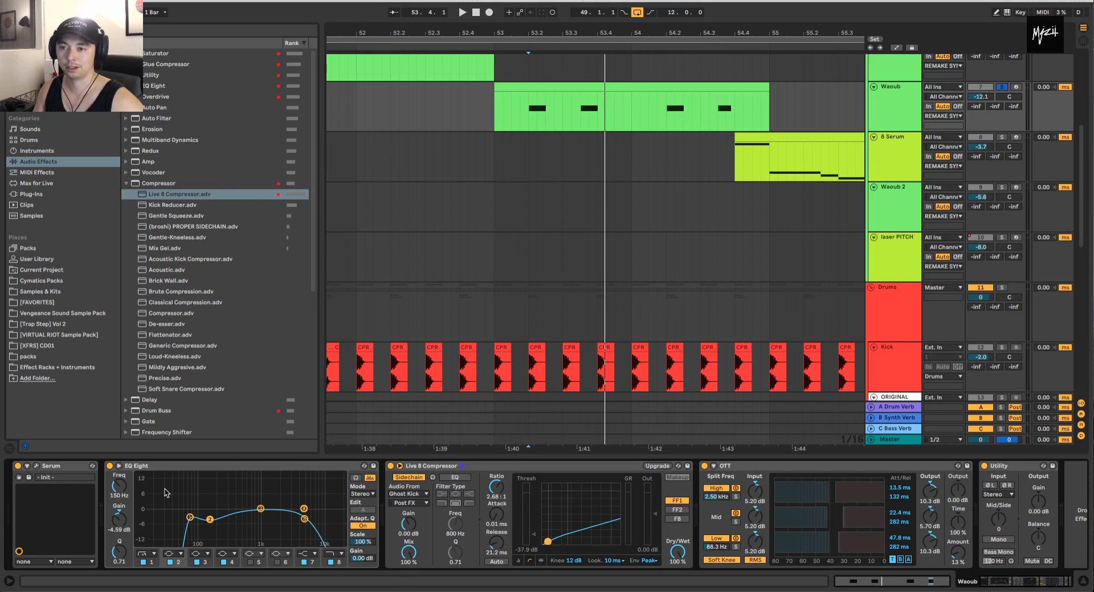
{"action": "left_click_drag", "start_coordinate": [120, 490], "coordinate": [124, 474]}
{"action": "left_click", "coordinate": [190, 517]}
{"action": "key", "text": "super+z"}
{"action": "key", "text": "super+z"}
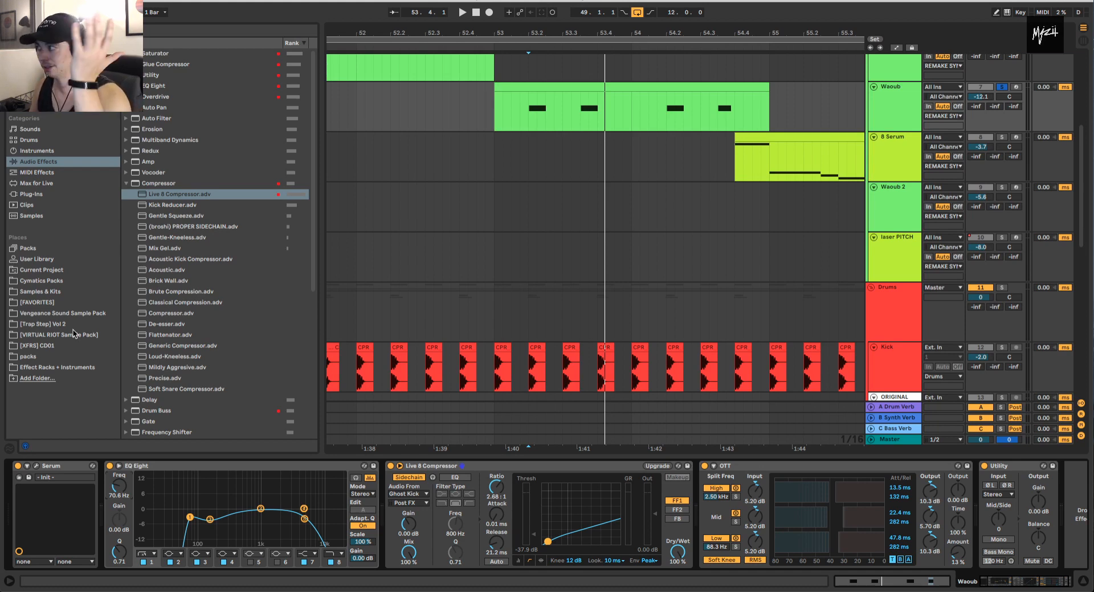
- Select the two-bar Waoub clip and play it from bar 53
{"action": "left_click", "coordinate": [667, 106]}
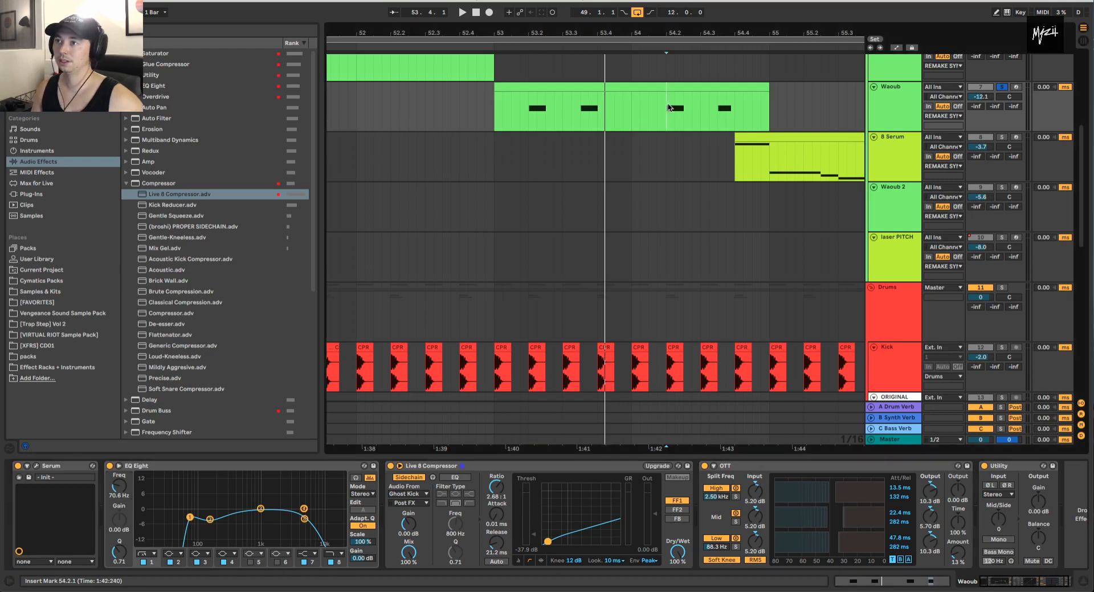
{"action": "left_click", "coordinate": [669, 88]}
{"action": "key", "text": "space"}
{"action": "key", "text": "space"}
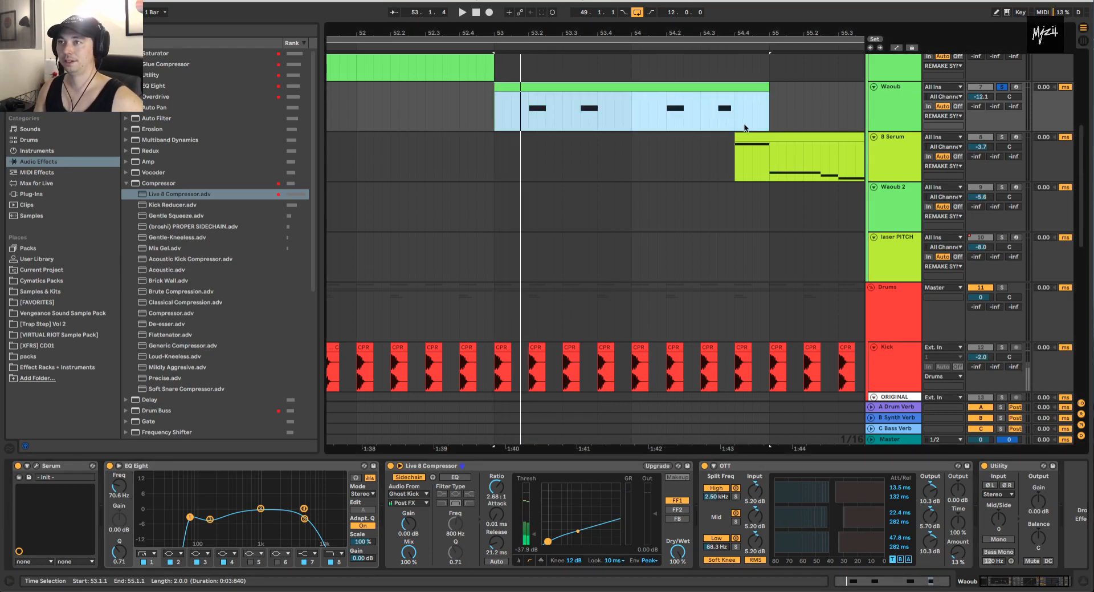
{"action": "key", "text": "space"}
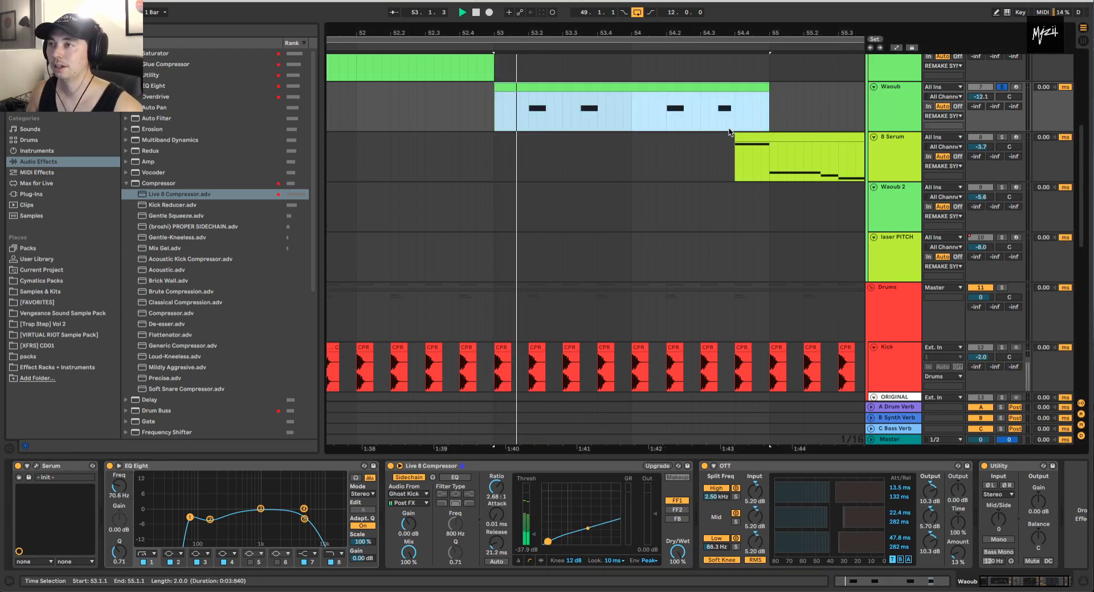
{"action": "key", "text": "space"}
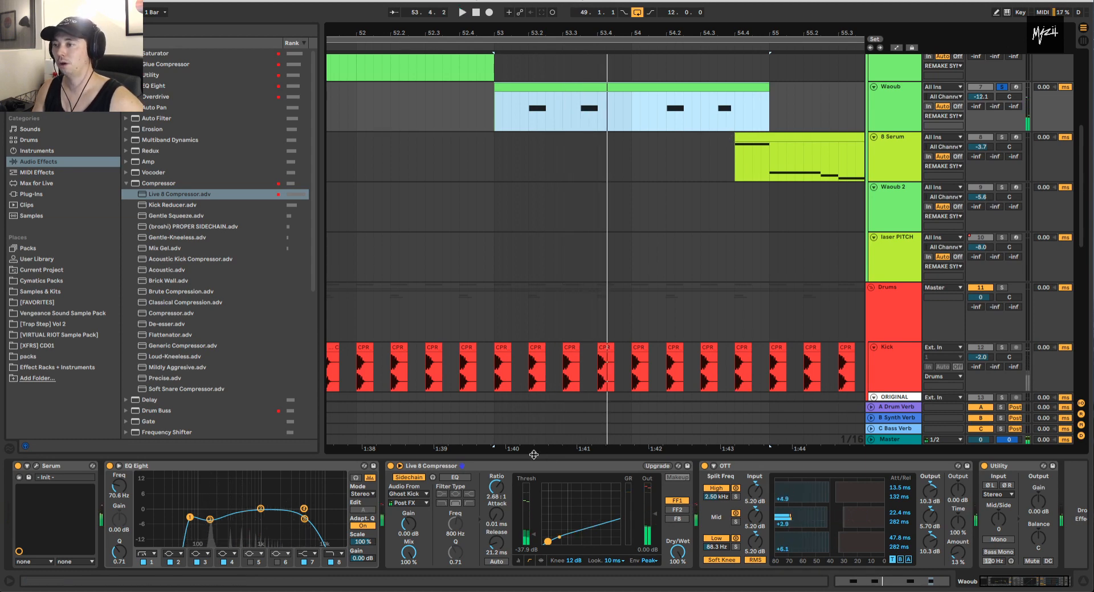
{"action": "left_click", "coordinate": [572, 466]}
{"action": "key", "text": "Delete"}
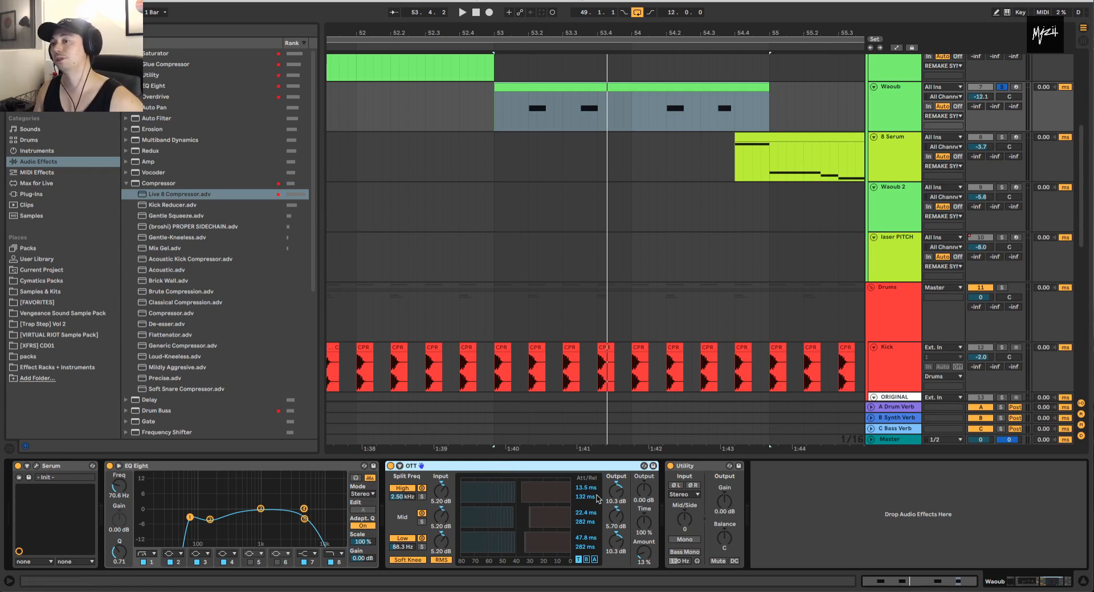
{"action": "key", "text": "space"}
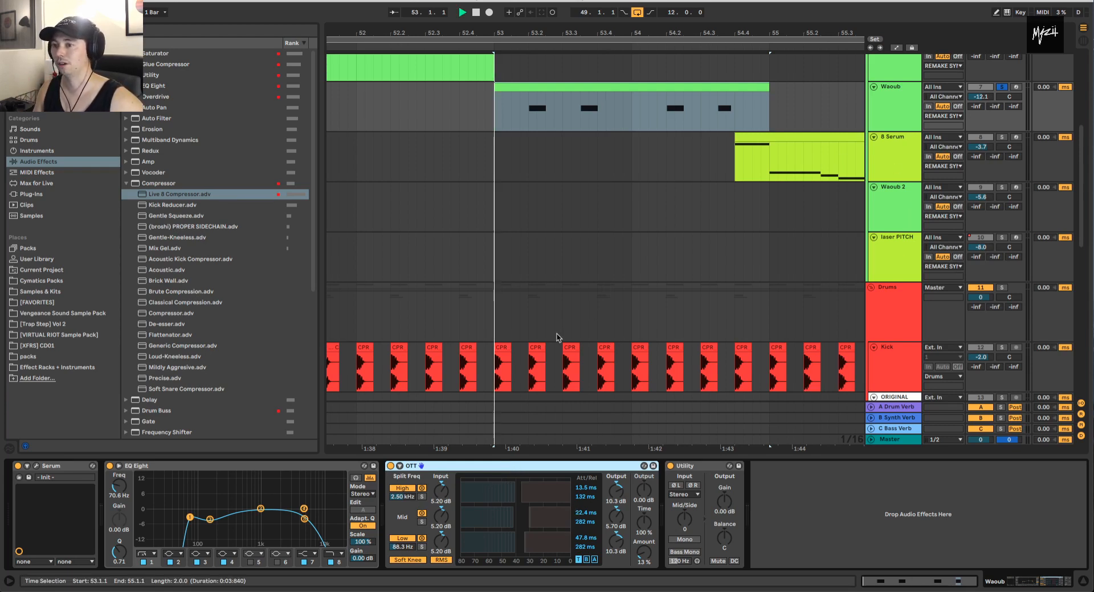
- Play the Waoub clip from 53.2 with OTT bypassed, and compare it with OTT switched back on
{"action": "key", "text": "space"}
{"action": "left_click", "coordinate": [390, 465]}
{"action": "key", "text": "space"}
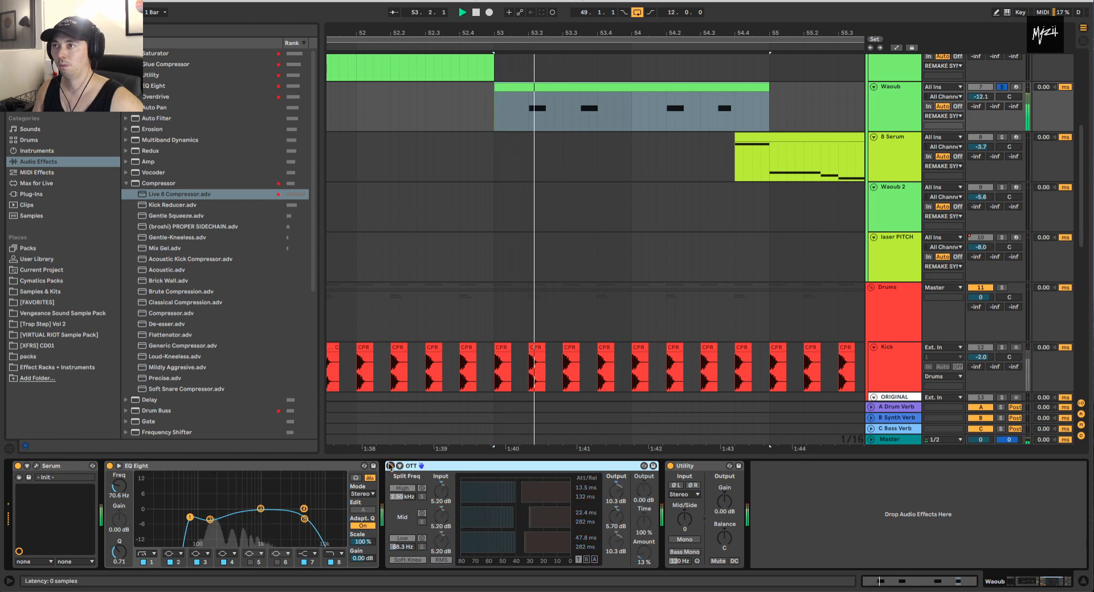
{"action": "left_click", "coordinate": [529, 114]}
{"action": "key", "text": "space"}
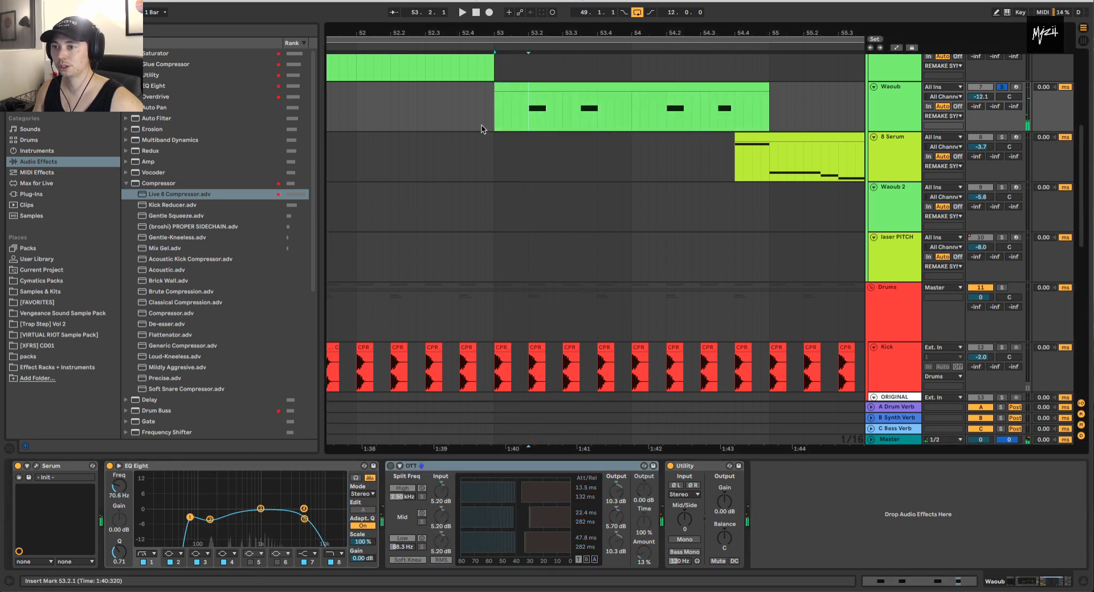
{"action": "key", "text": "space"}
{"action": "key", "text": "space"}
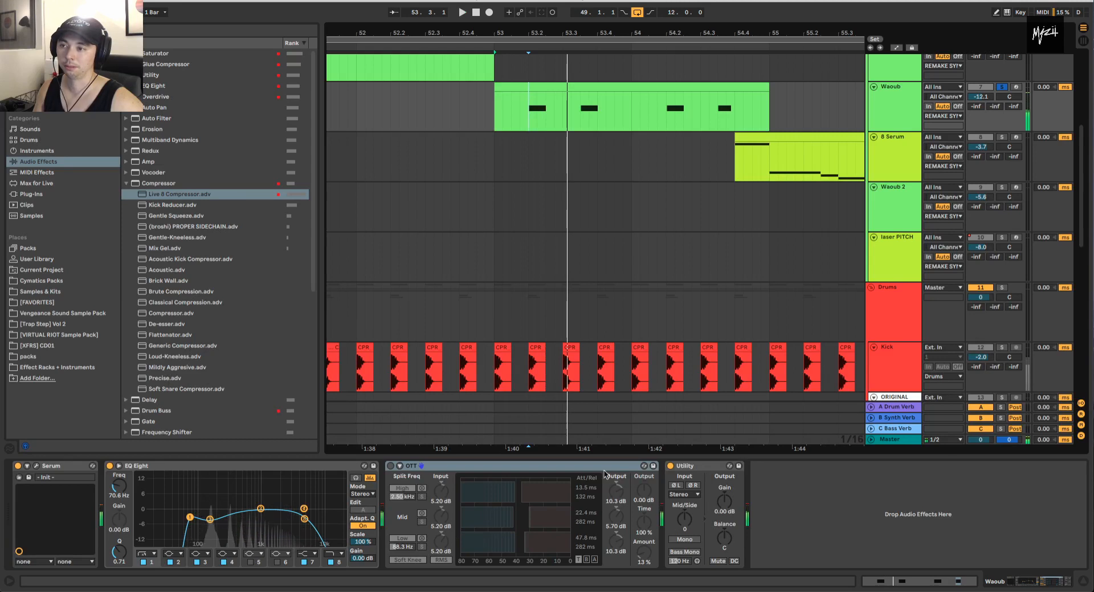
{"action": "left_click", "coordinate": [390, 465]}
{"action": "key", "text": "space"}
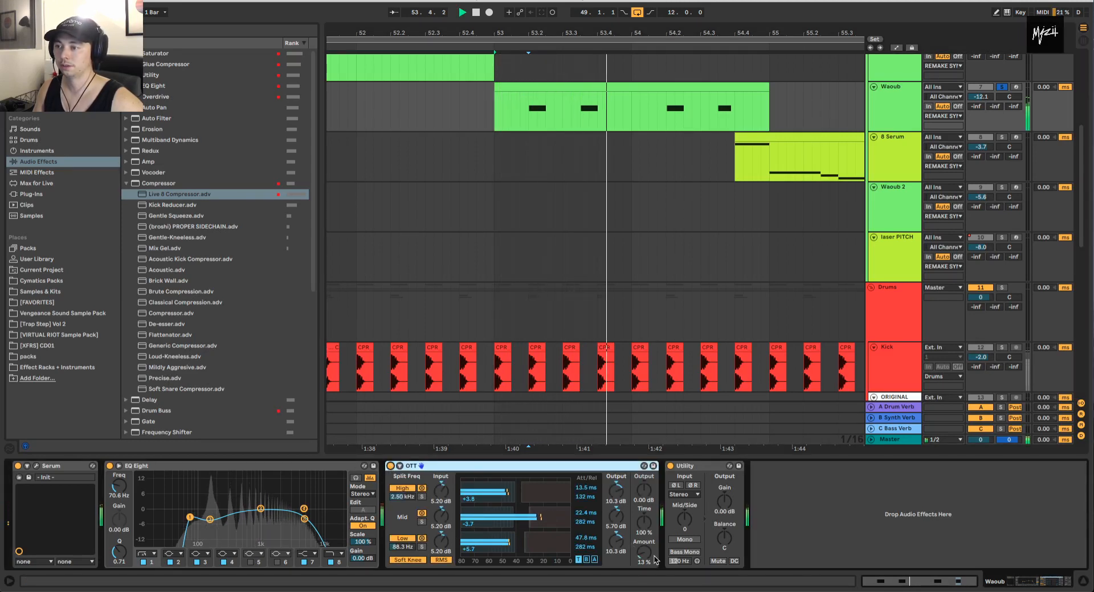
- Try Waoub's OTT at 66% Amount with the output raised to 4.06 dB, and play the clip
{"action": "mouse_move", "coordinate": [656, 559]}
{"action": "left_mouse_down"}
{"action": "mouse_move", "coordinate": [655, 513]}
{"action": "mouse_move", "coordinate": [640, 547]}
{"action": "left_mouse_up"}
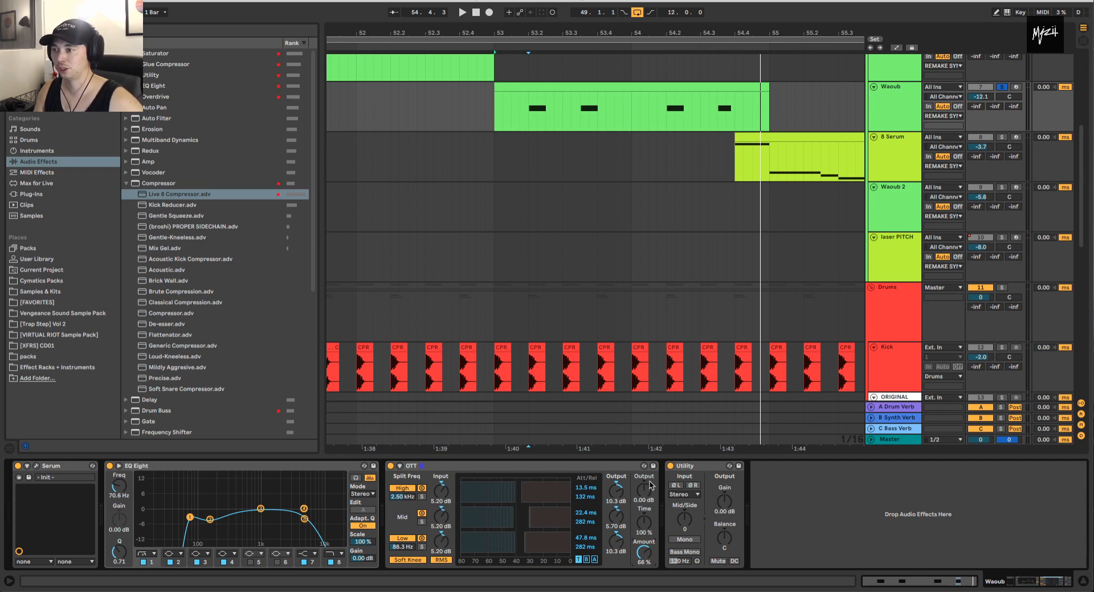
{"action": "left_click_drag", "start_coordinate": [646, 489], "coordinate": [647, 477]}
{"action": "key", "text": "space"}
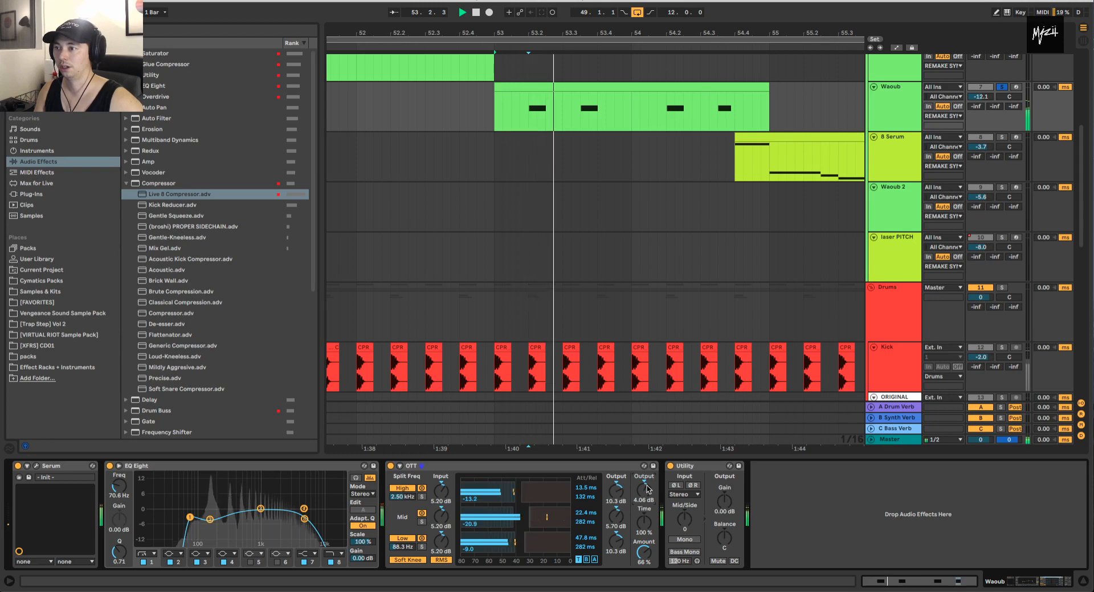
{"action": "key", "text": "space"}
- Reset the OTT output to 0 dB and lower its Amount to a little over 50%
{"action": "double_click", "coordinate": [647, 493]}
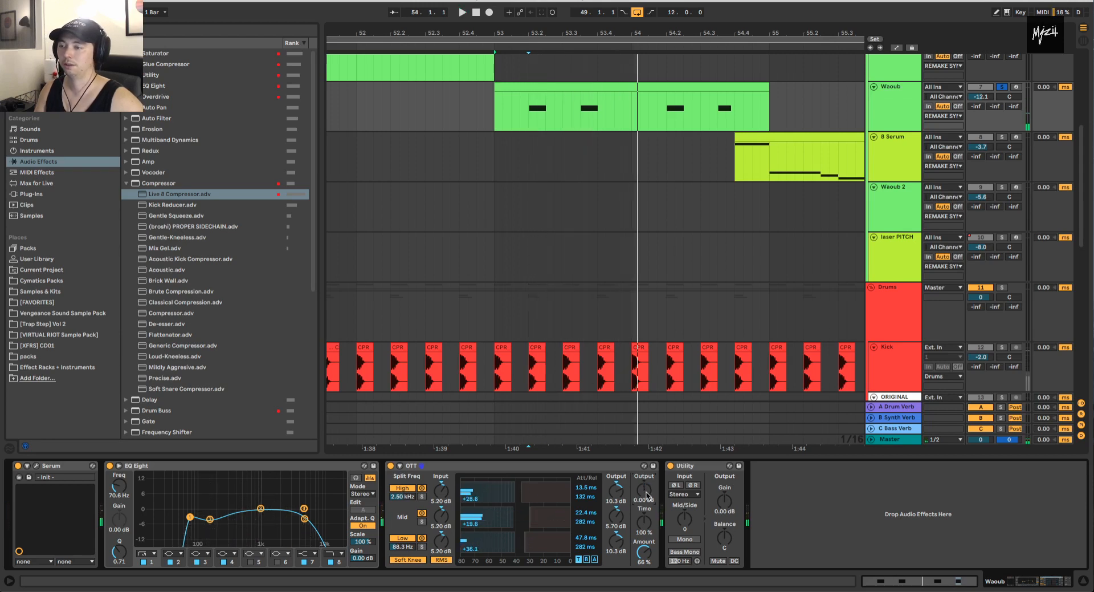
{"action": "left_click_drag", "start_coordinate": [644, 551], "coordinate": [644, 567]}
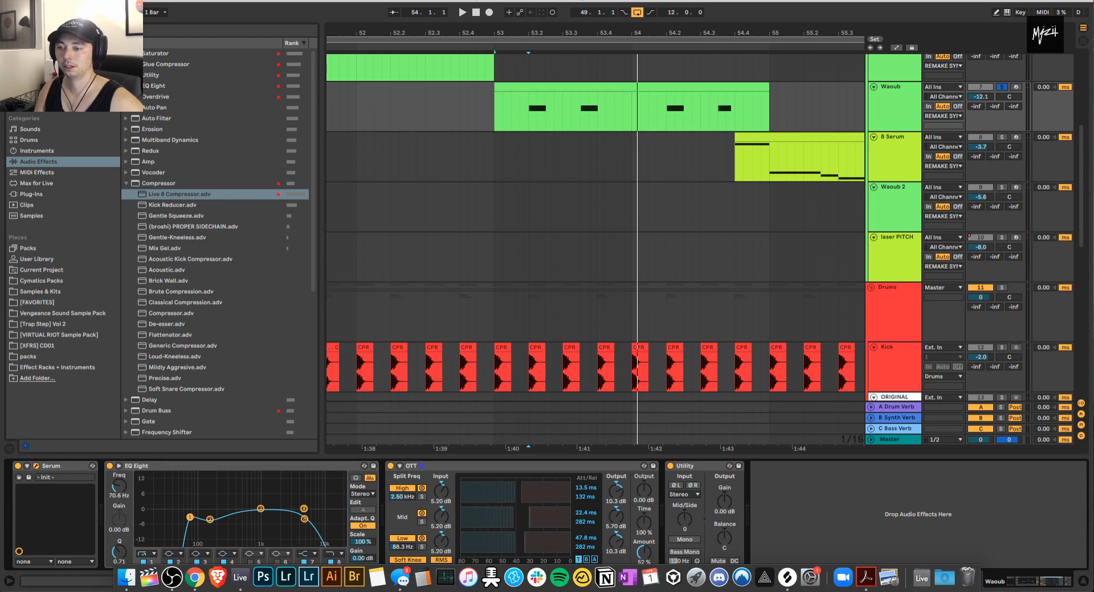
- Open the effects page of Waoub's Serum and switch off its Distortion, Phaser, Reverb and EQ
{"action": "left_click_drag", "start_coordinate": [401, 118], "coordinate": [469, 128]}
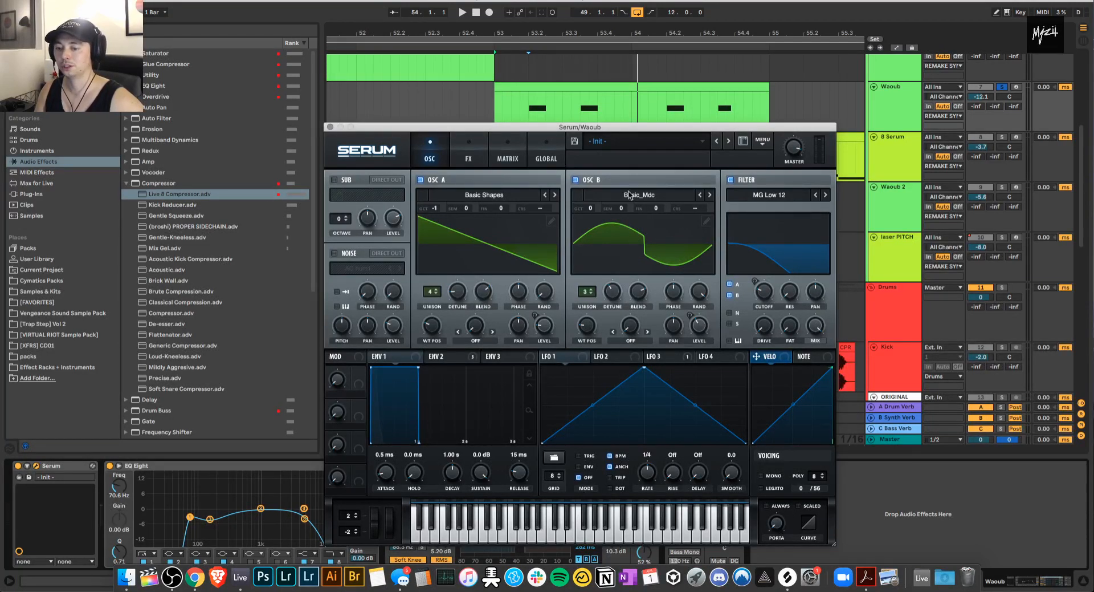
{"action": "left_click", "coordinate": [466, 147]}
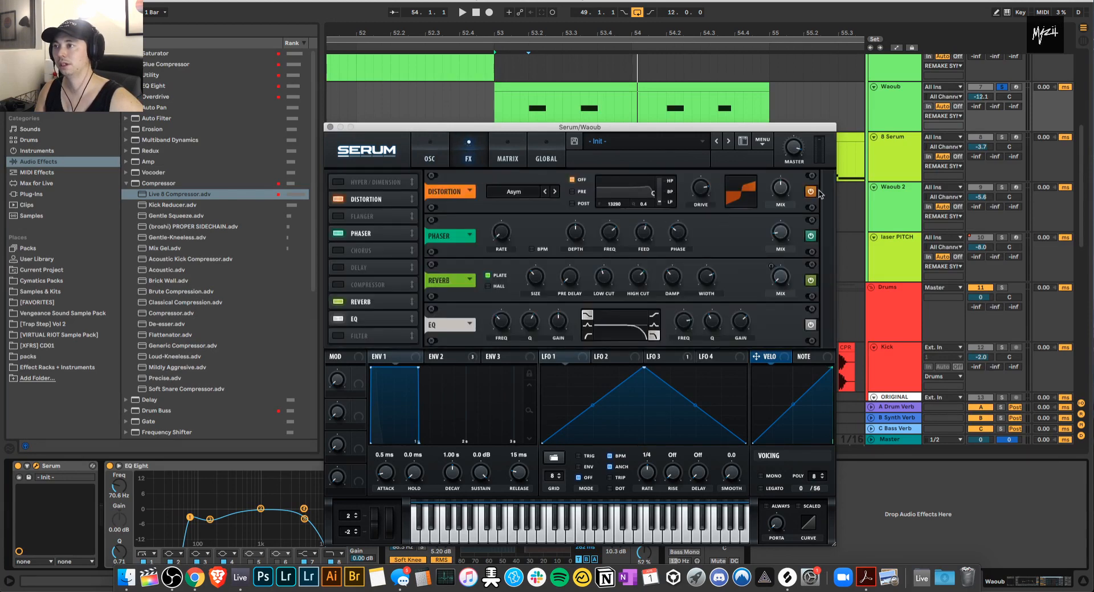
{"action": "left_click_drag", "start_coordinate": [647, 130], "coordinate": [432, 79]}
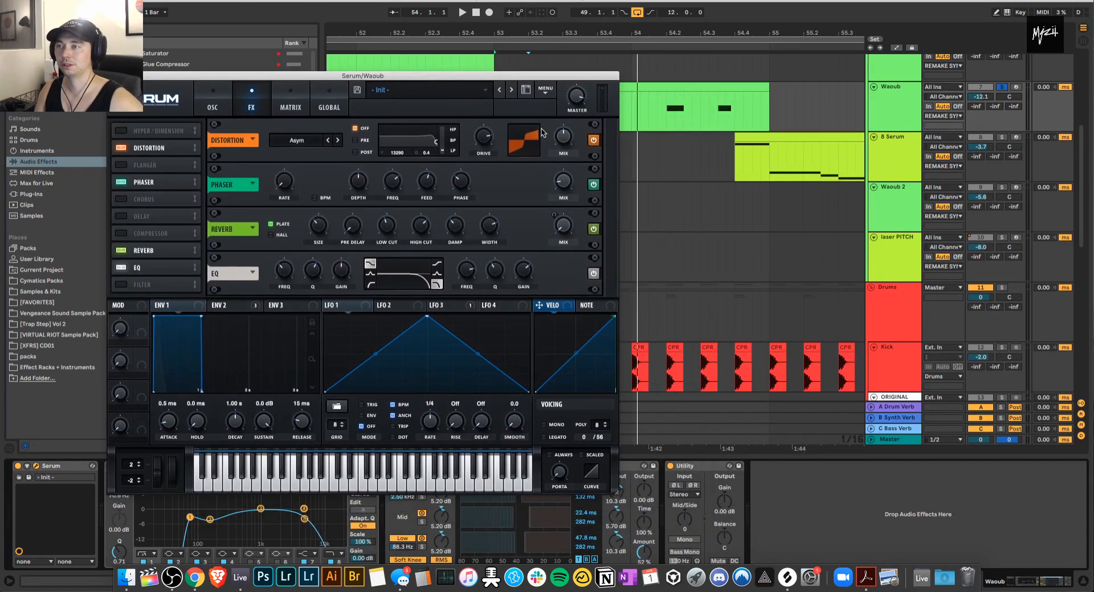
{"action": "left_click", "coordinate": [593, 139]}
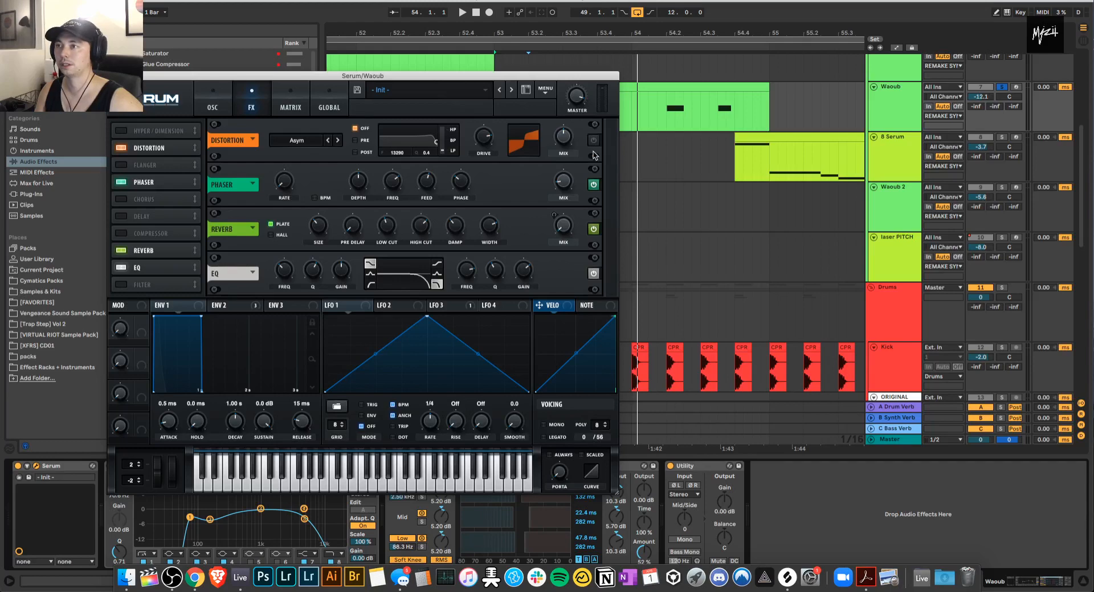
{"action": "left_click", "coordinate": [593, 184]}
{"action": "left_click", "coordinate": [593, 228]}
{"action": "left_click", "coordinate": [593, 273]}
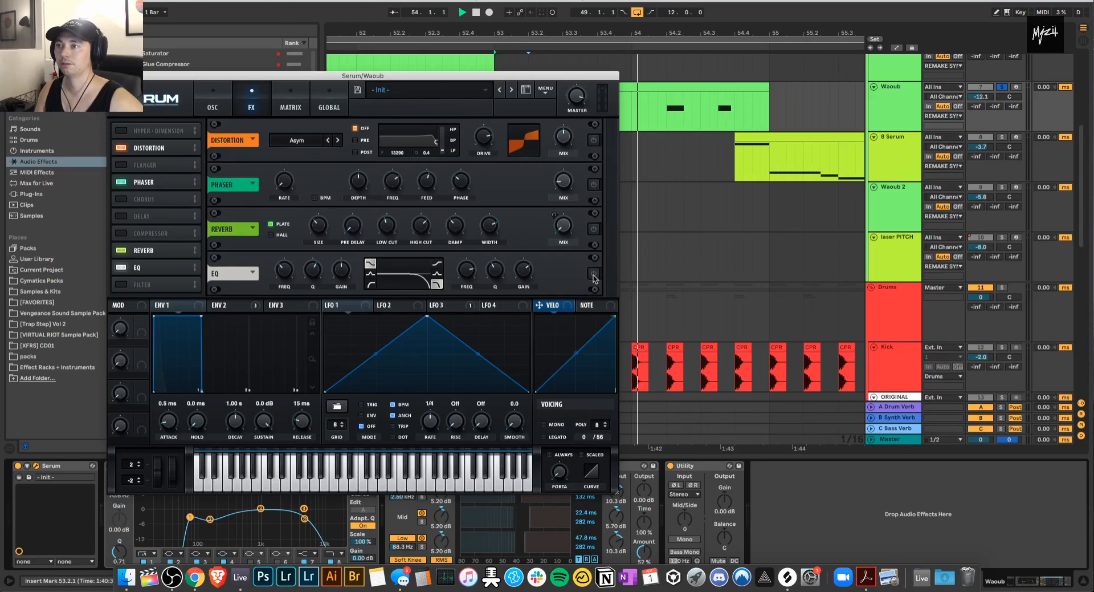
- Play the Waoub clip dry, switch Serum's Distortion back on, and look through the distortion types while keeping Asym
{"action": "key", "text": "space"}
{"action": "left_click", "coordinate": [593, 139]}
{"action": "key", "text": "space"}
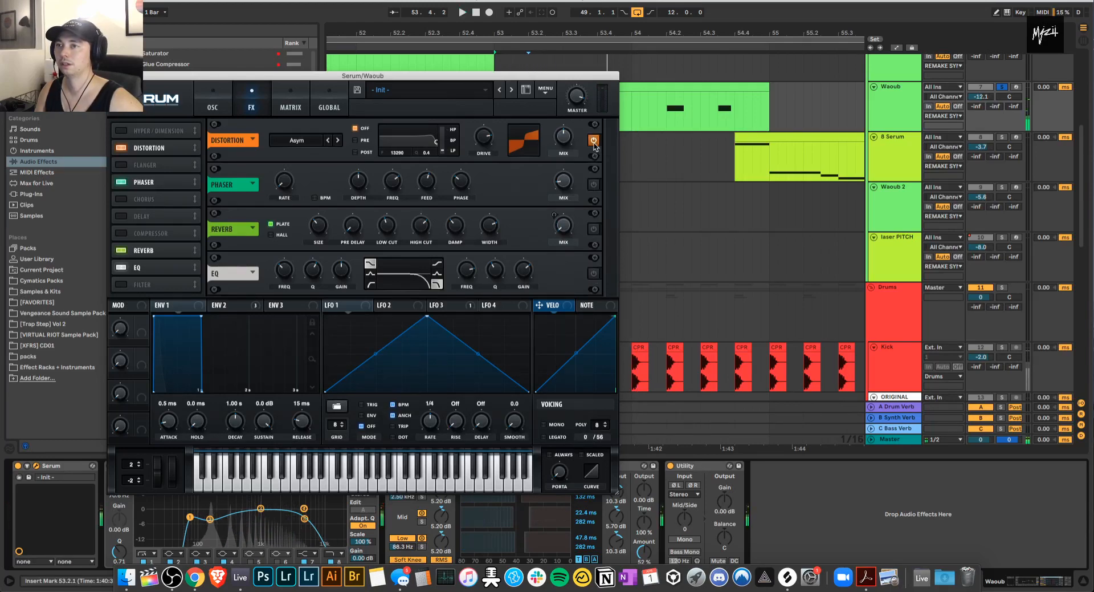
{"action": "left_click", "coordinate": [298, 140]}
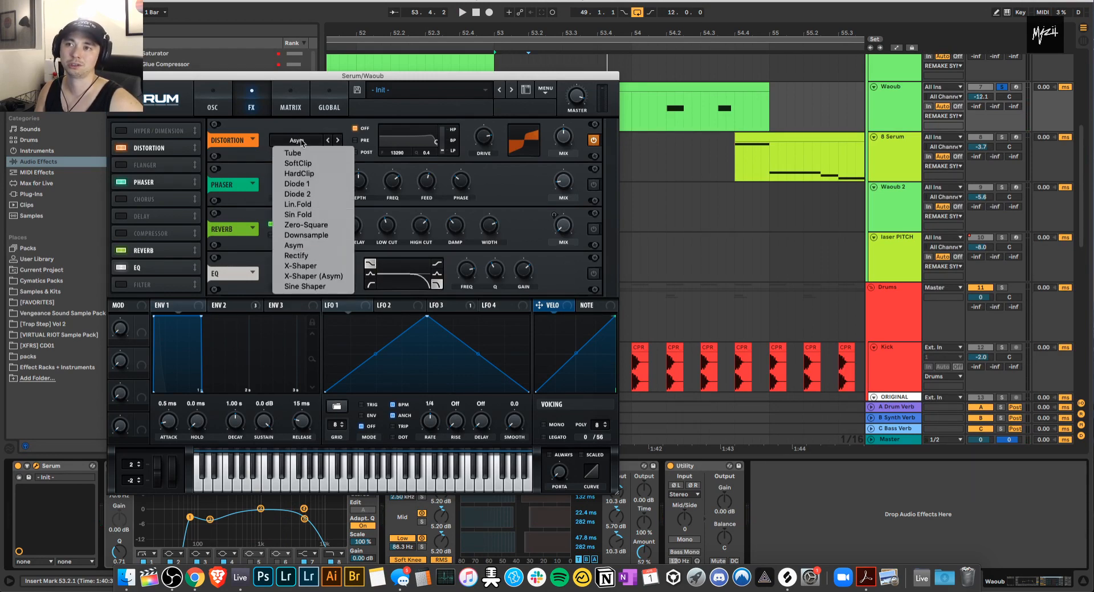
{"action": "left_click", "coordinate": [308, 123]}
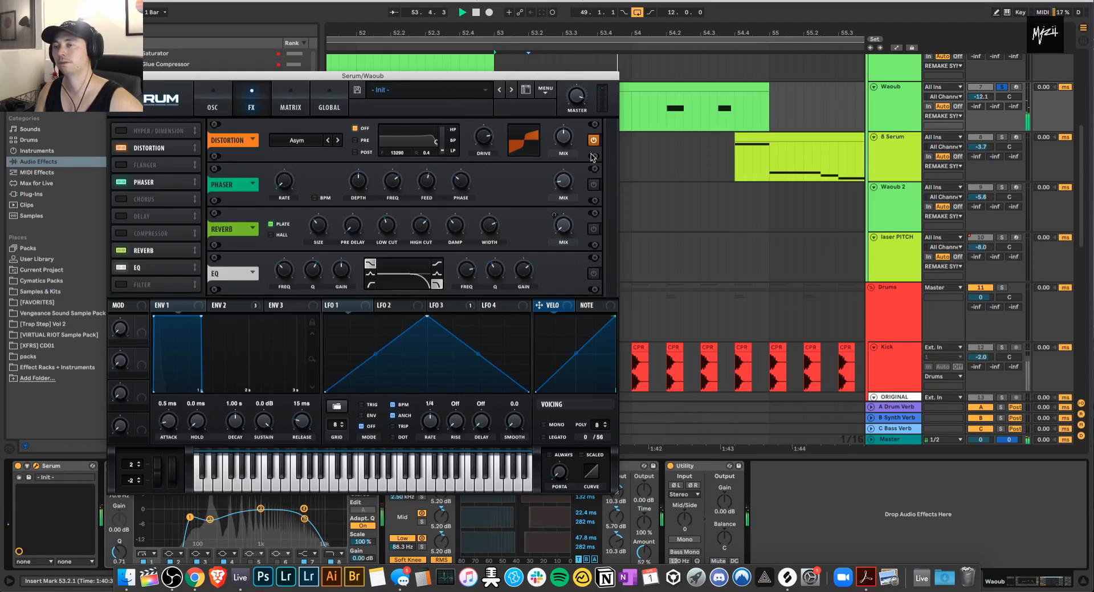
- Switch Serum's Phaser back on, comparing the clip with it off and trying its mix at 97%
{"action": "left_click", "coordinate": [593, 184]}
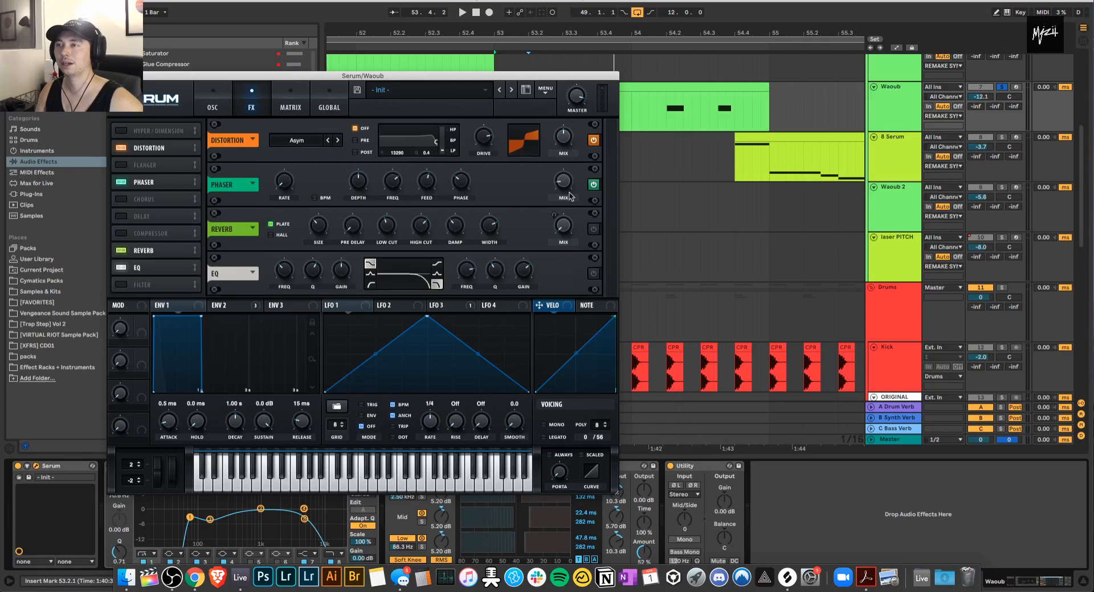
{"action": "key", "text": "space"}
{"action": "left_click", "coordinate": [593, 184]}
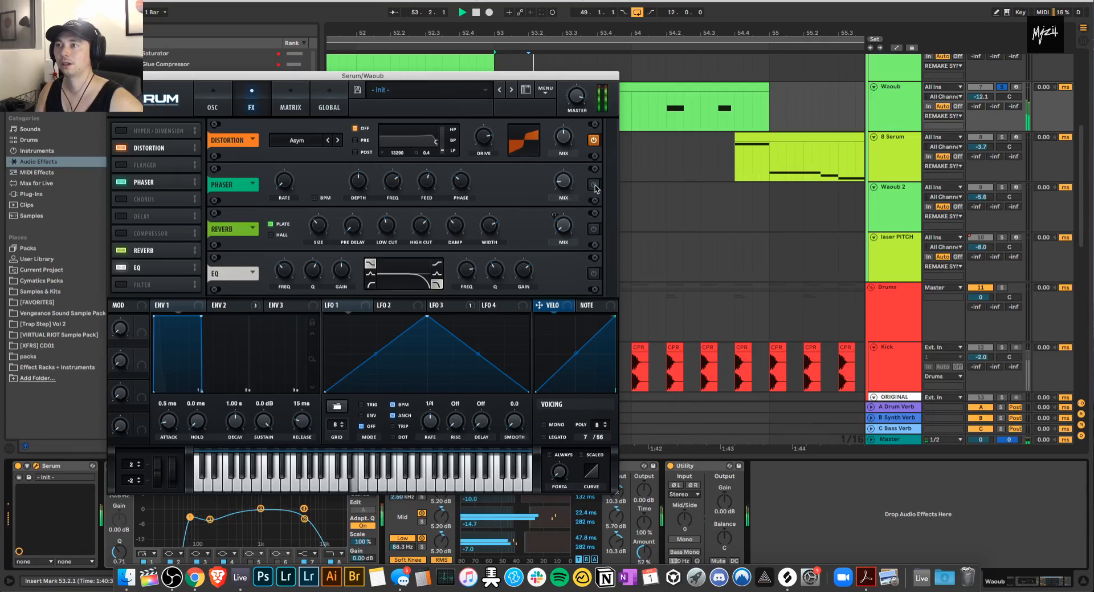
{"action": "left_click", "coordinate": [594, 185]}
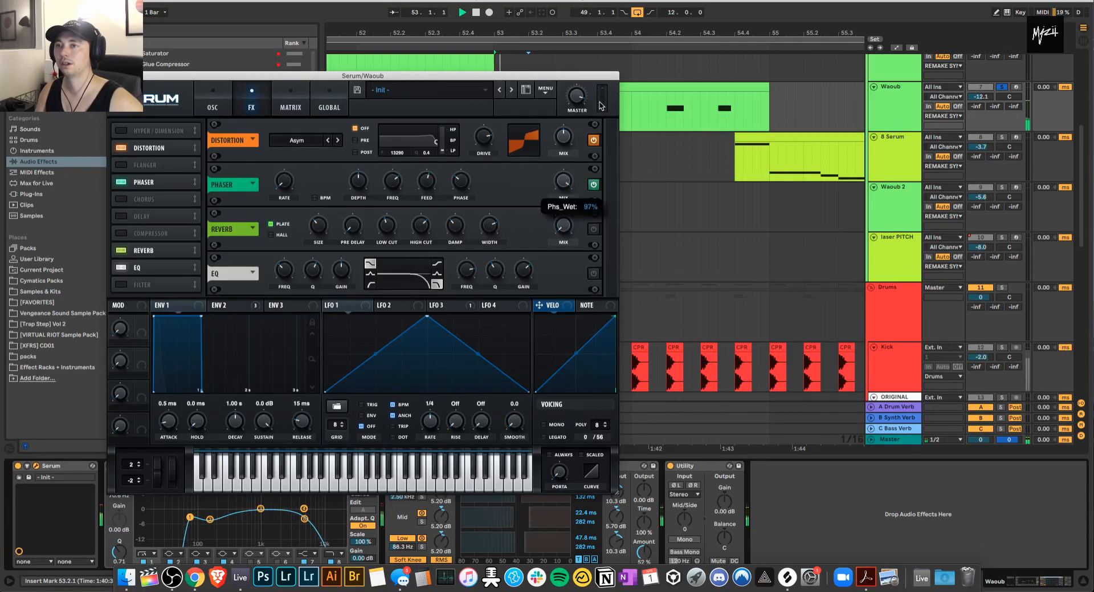
{"action": "key", "text": "space"}
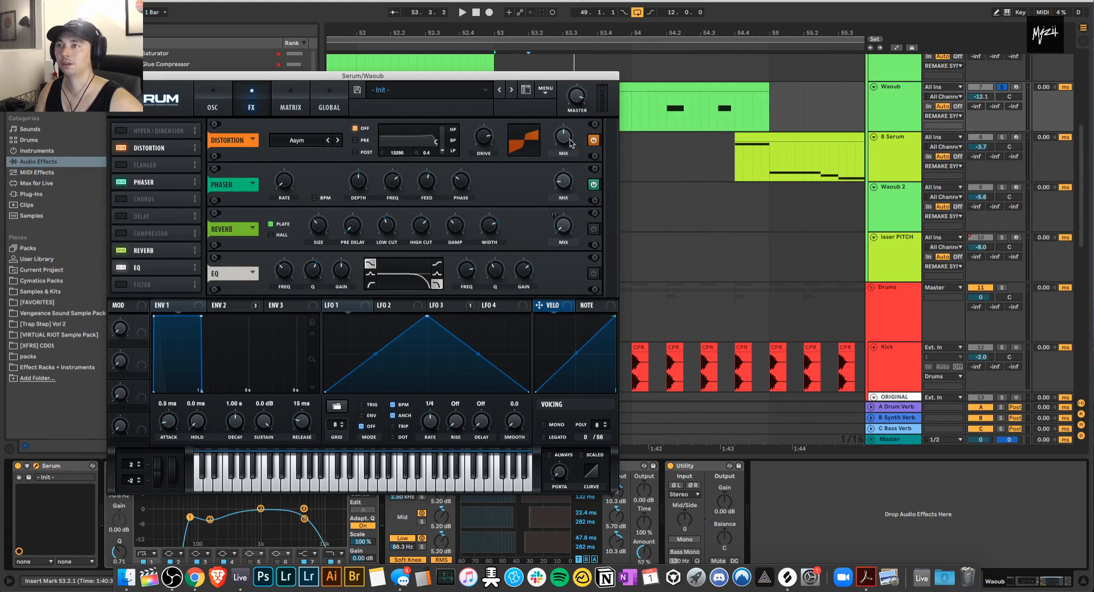
- Switch Serum's Reverb back on and play the Waoub clip
{"action": "left_click", "coordinate": [593, 230]}
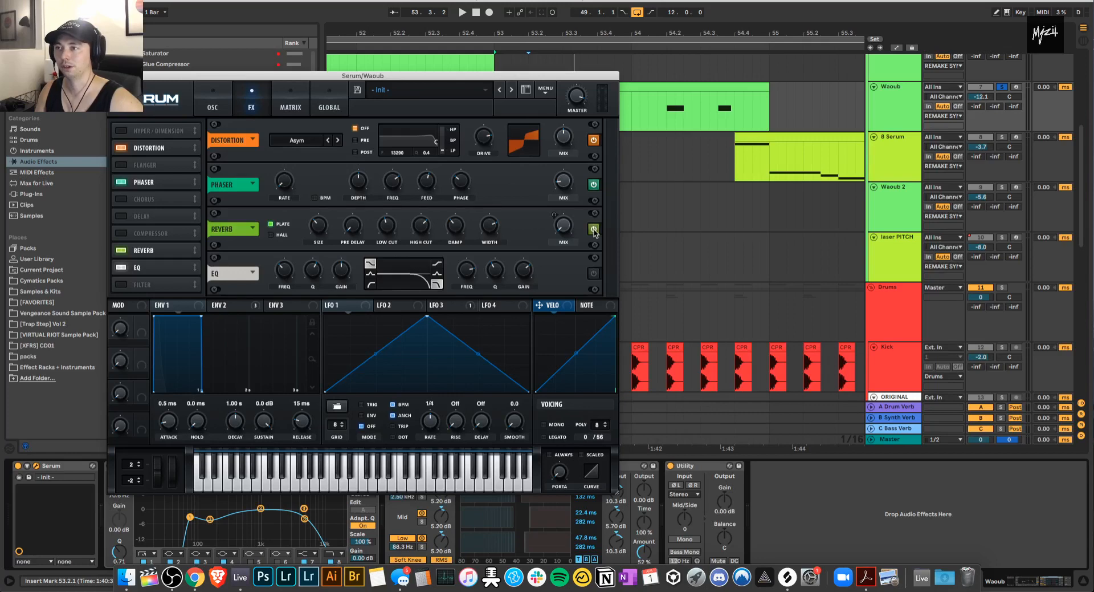
{"action": "key", "text": "space"}
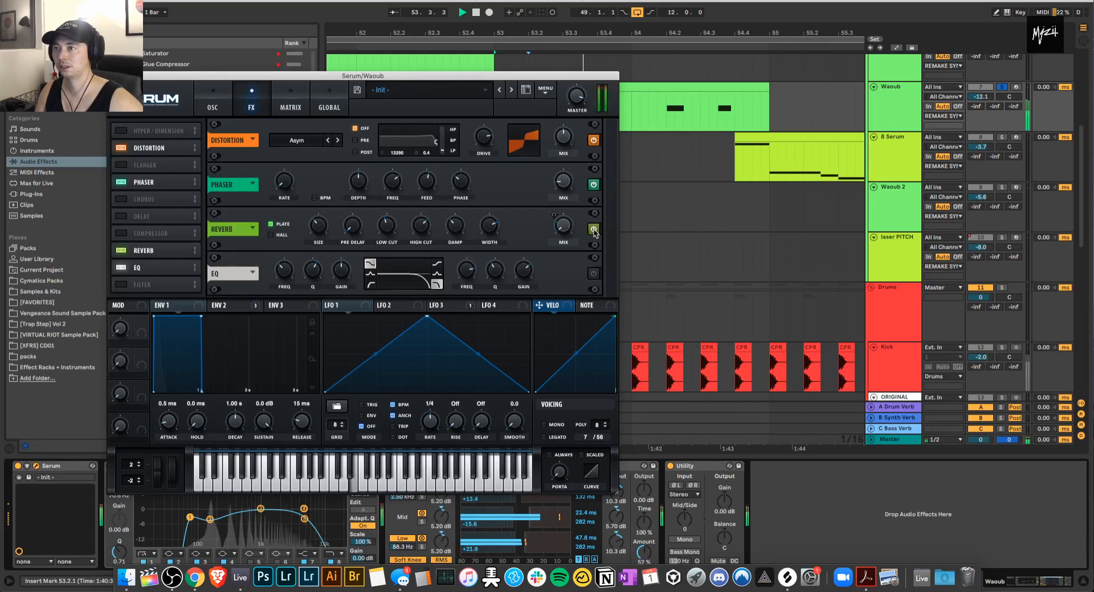
{"action": "key", "text": "space"}
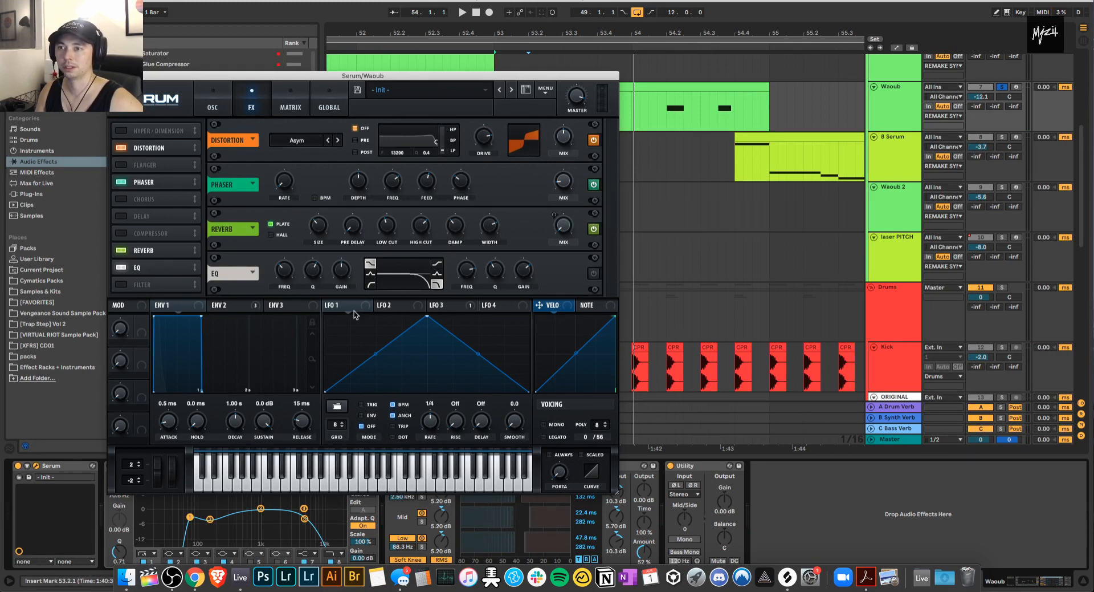
- Examine the ENV 2 and LFO 3 shapes modulating the Waoub patch, and play the clip
{"action": "left_click", "coordinate": [240, 306]}
{"action": "left_click", "coordinate": [450, 307]}
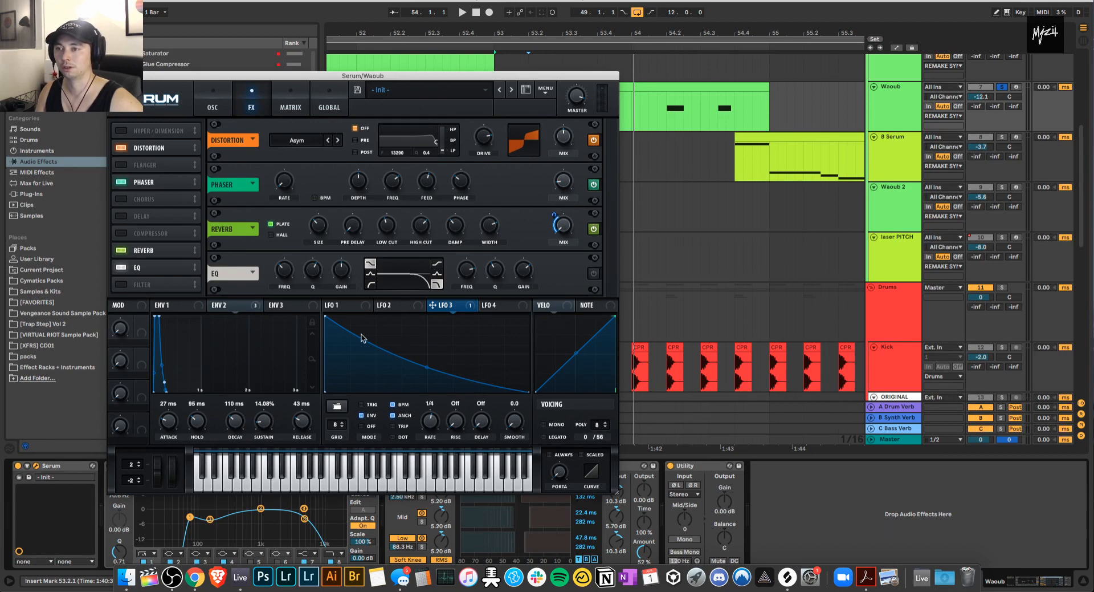
{"action": "key", "text": "space"}
{"action": "key", "text": "space"}
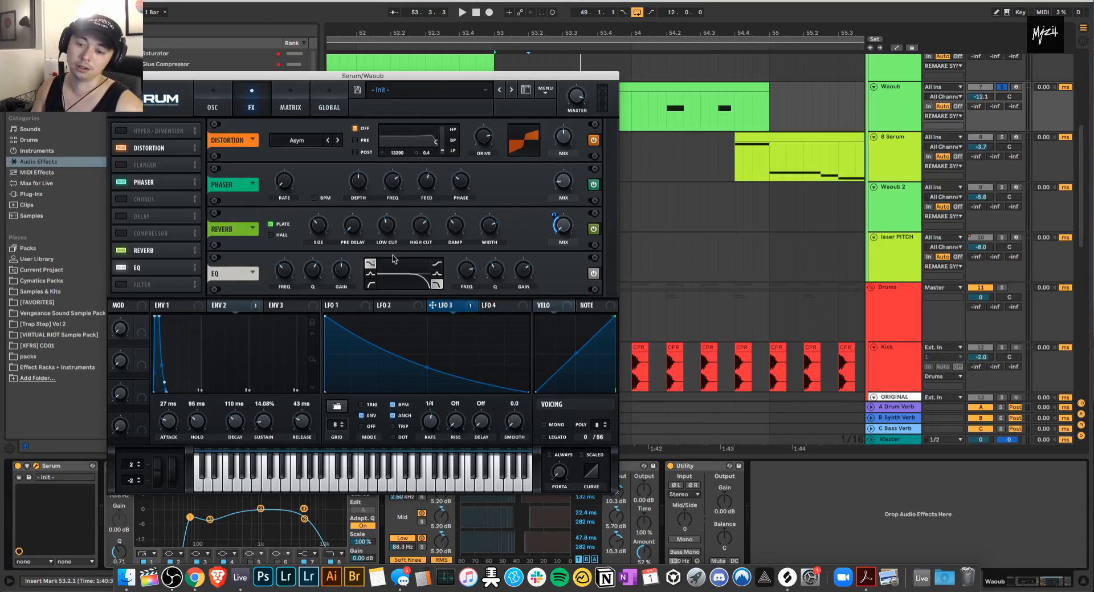
- Play the Waoub clip with Serum's EQ off, and again with the track's EQ Eight bypassed as well
{"action": "key", "text": "space"}
{"action": "key", "text": "space"}
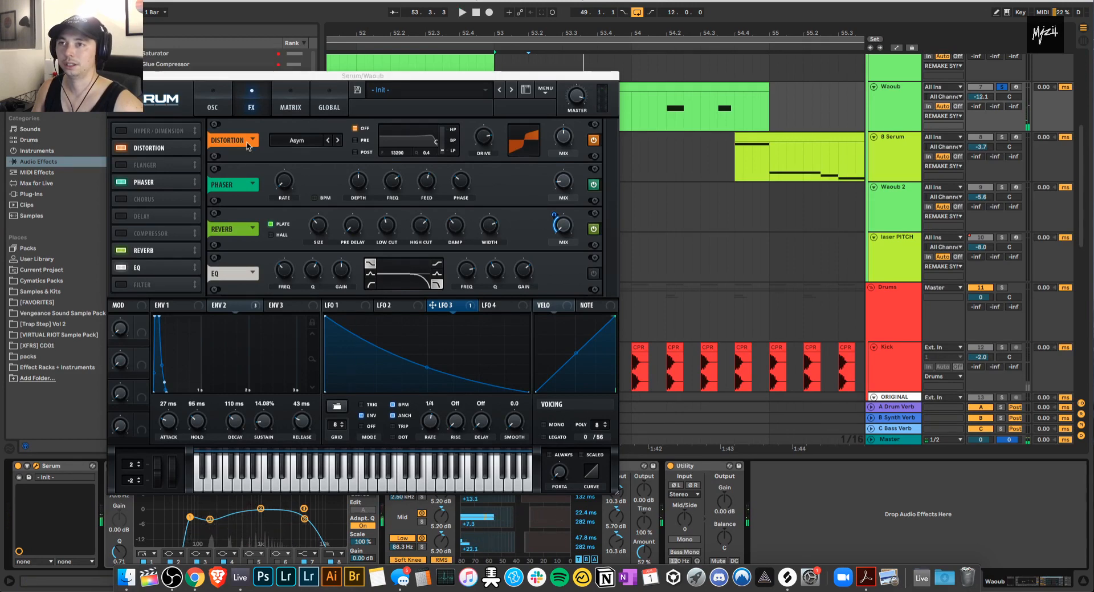
{"action": "left_click_drag", "start_coordinate": [258, 79], "coordinate": [507, 81]}
{"action": "left_click", "coordinate": [110, 466]}
{"action": "key", "text": "space"}
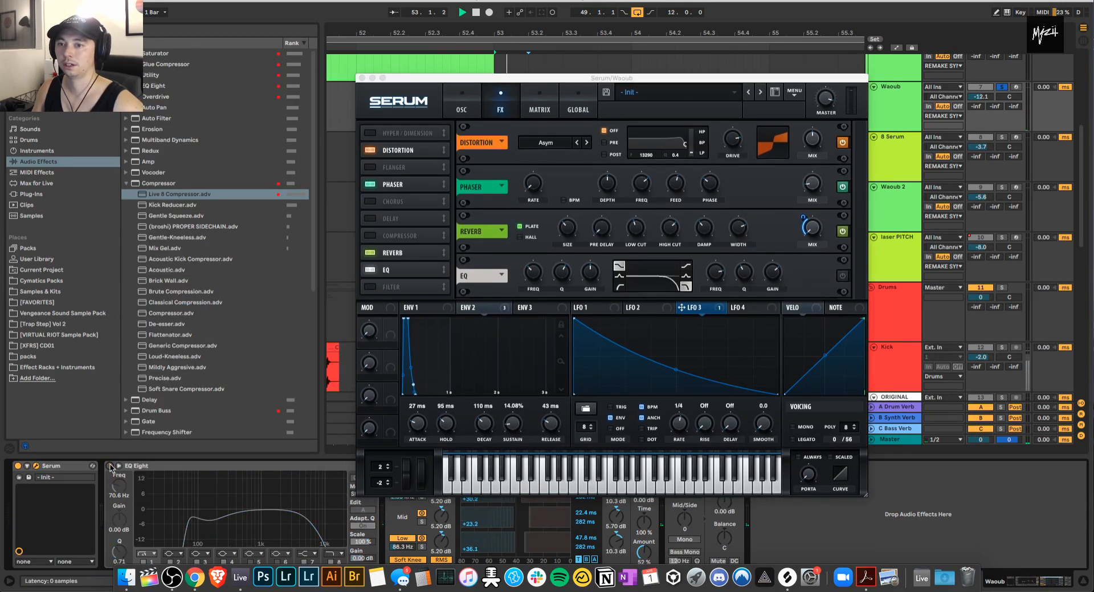
{"action": "key", "text": "space"}
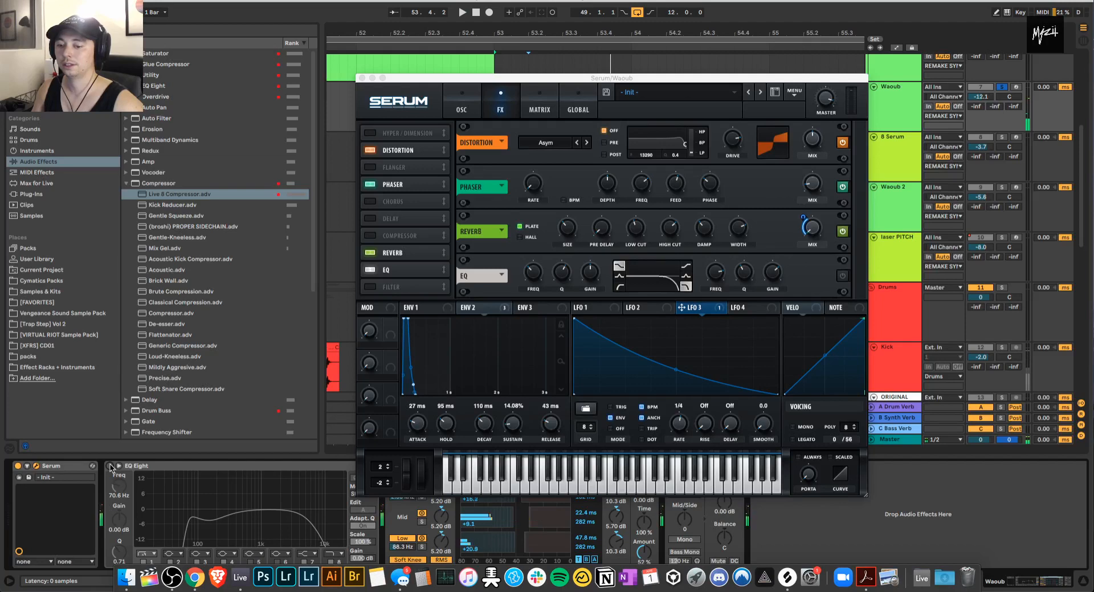
{"action": "key", "text": "space"}
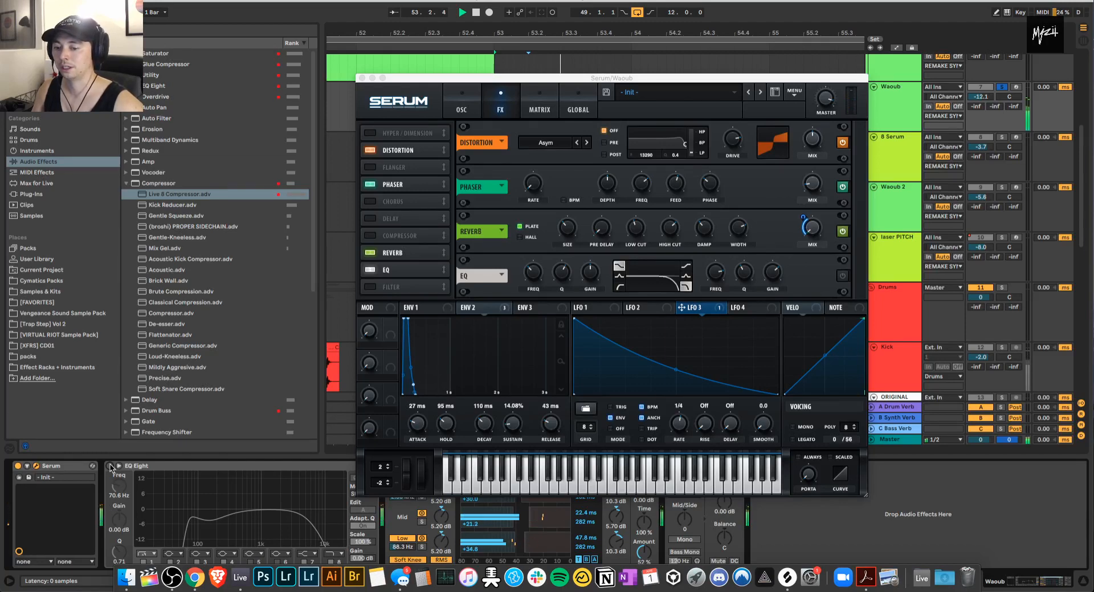
- Switch EQ Eight and Serum's EQ back on while auditioning the clip, and close Serum
{"action": "left_click", "coordinate": [110, 465]}
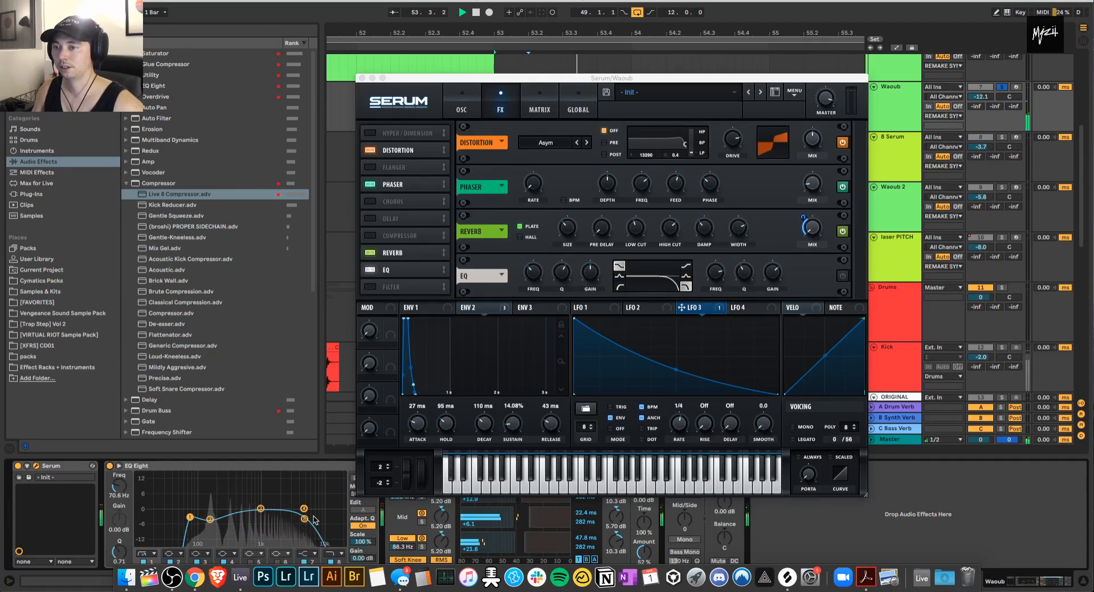
{"action": "key", "text": "space"}
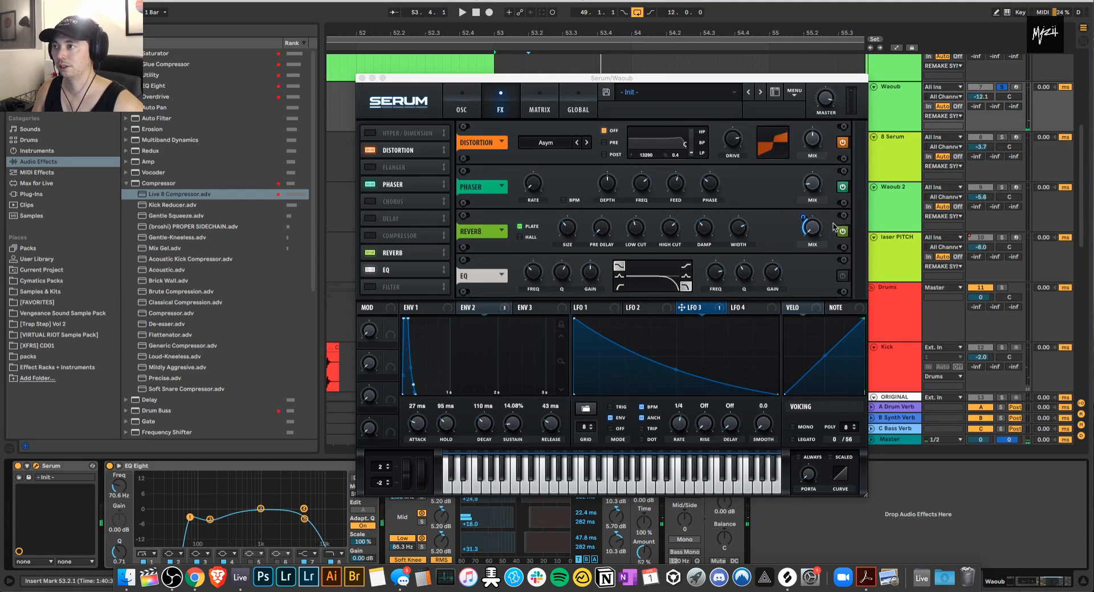
{"action": "left_click", "coordinate": [844, 276]}
{"action": "key", "text": "space"}
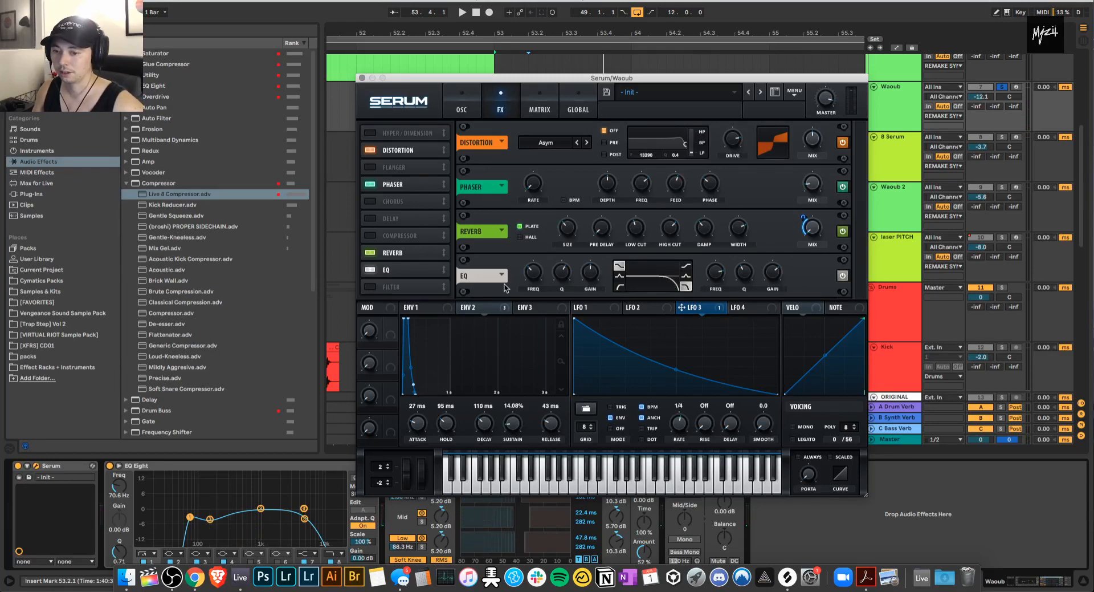
{"action": "left_click", "coordinate": [362, 78]}
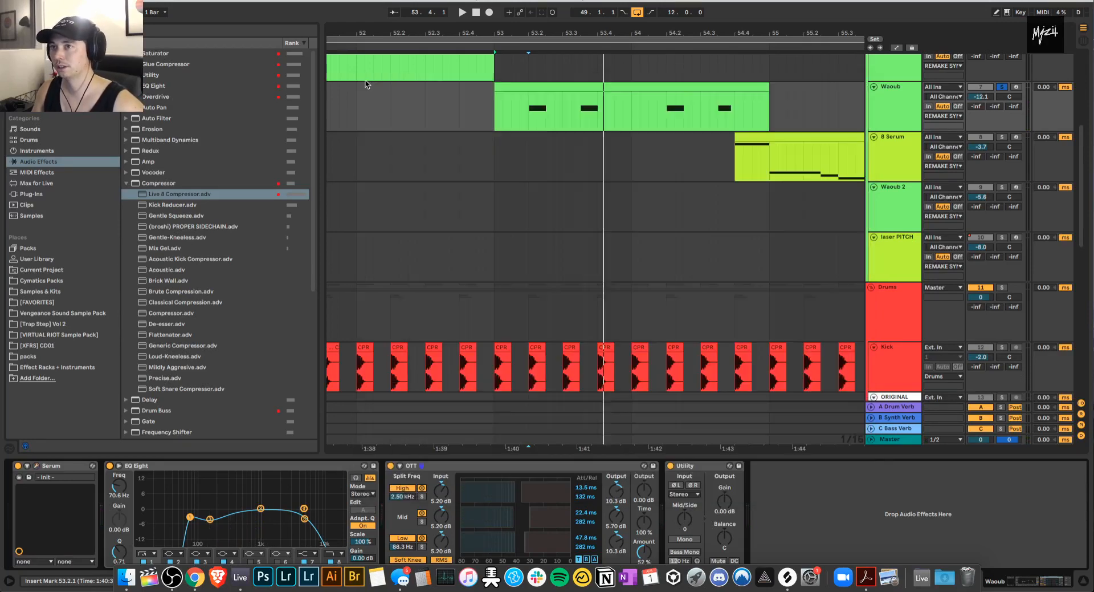
- Solo the 8 Serum track and play its clip from bar 54.4
{"action": "left_click_drag", "start_coordinate": [541, 32], "coordinate": [534, 33]}
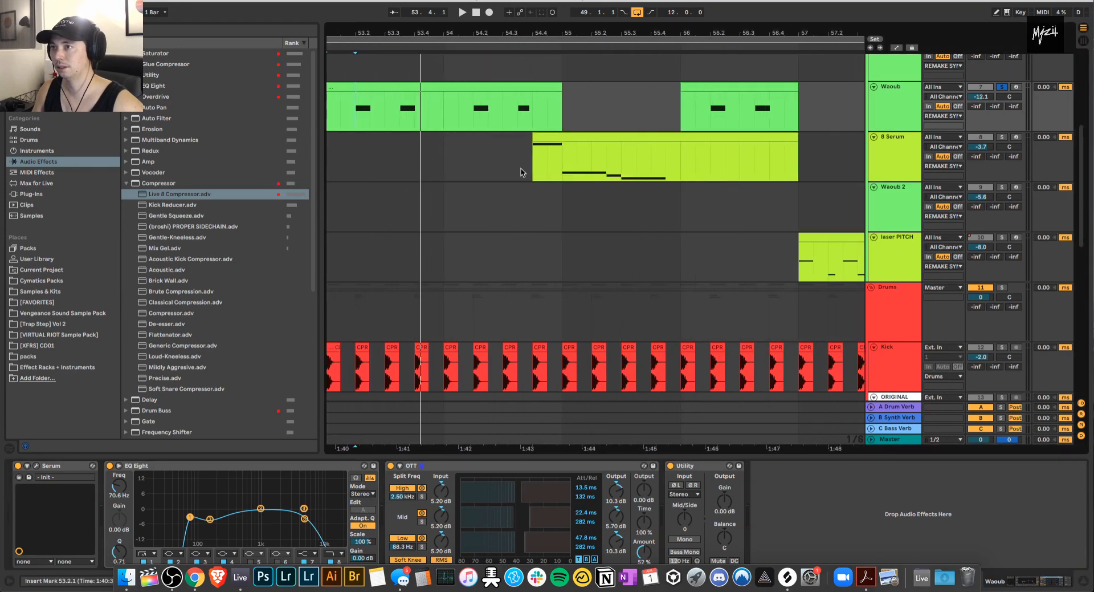
{"action": "left_click", "coordinate": [530, 171]}
{"action": "left_click", "coordinate": [1002, 137]}
{"action": "key", "text": "space"}
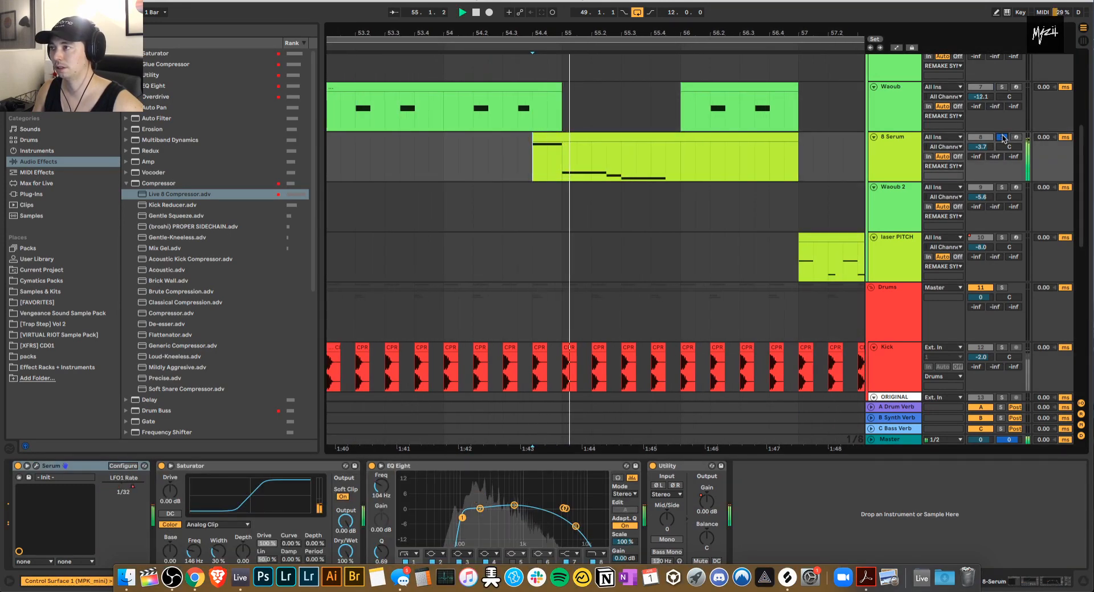
- Open Serum on the 8 Serum track and examine its oscillators, filter and LFO 1
{"action": "left_click", "coordinate": [905, 152]}
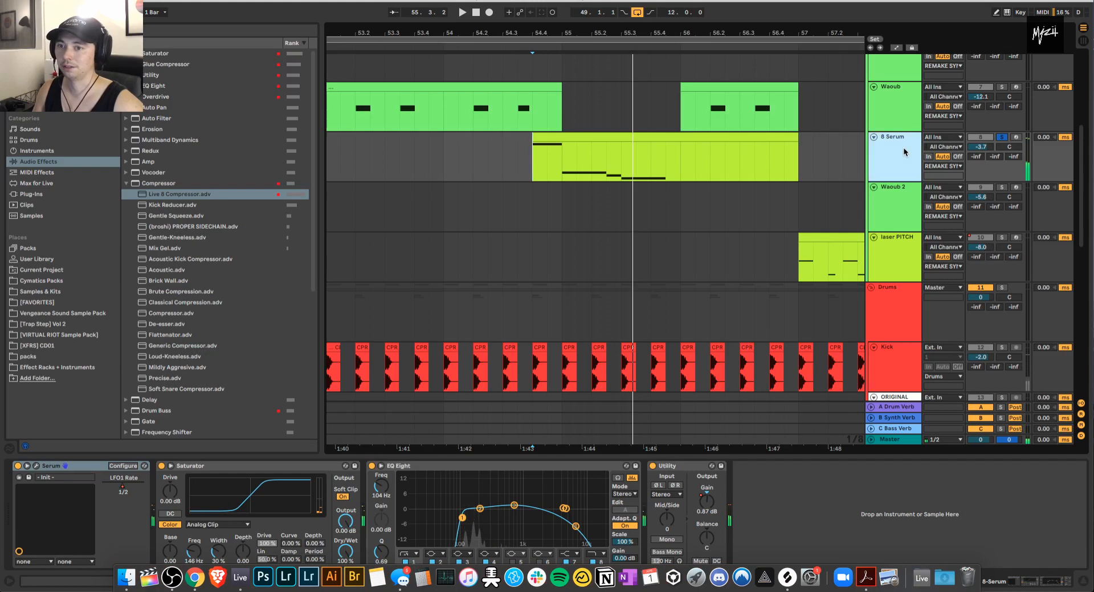
{"action": "left_click_drag", "start_coordinate": [521, 33], "coordinate": [521, 23]}
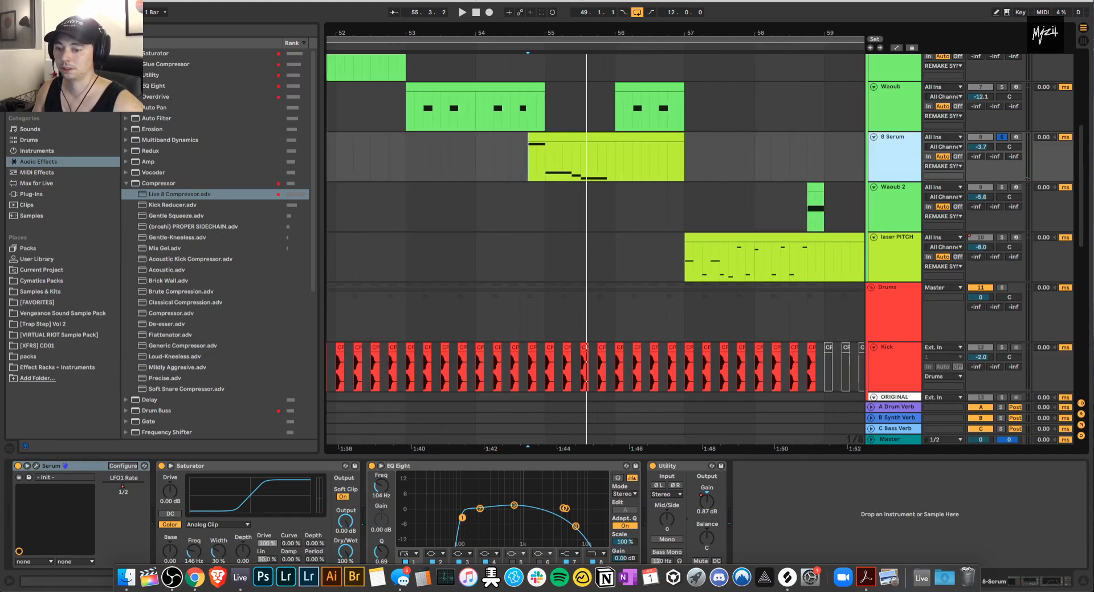
{"action": "left_click", "coordinate": [557, 138]}
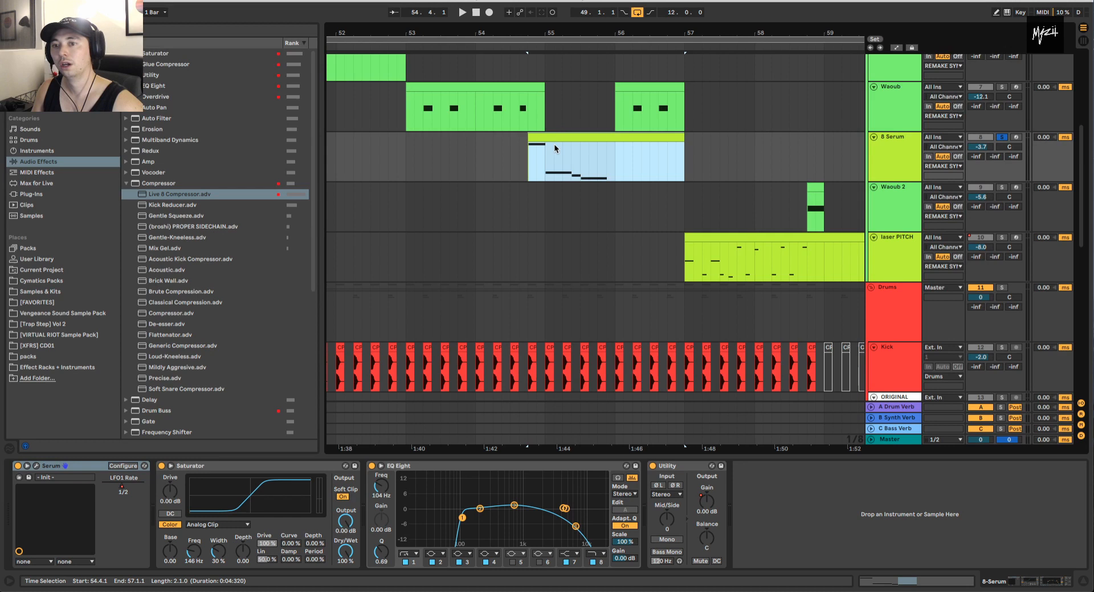
{"action": "left_click", "coordinate": [36, 466]}
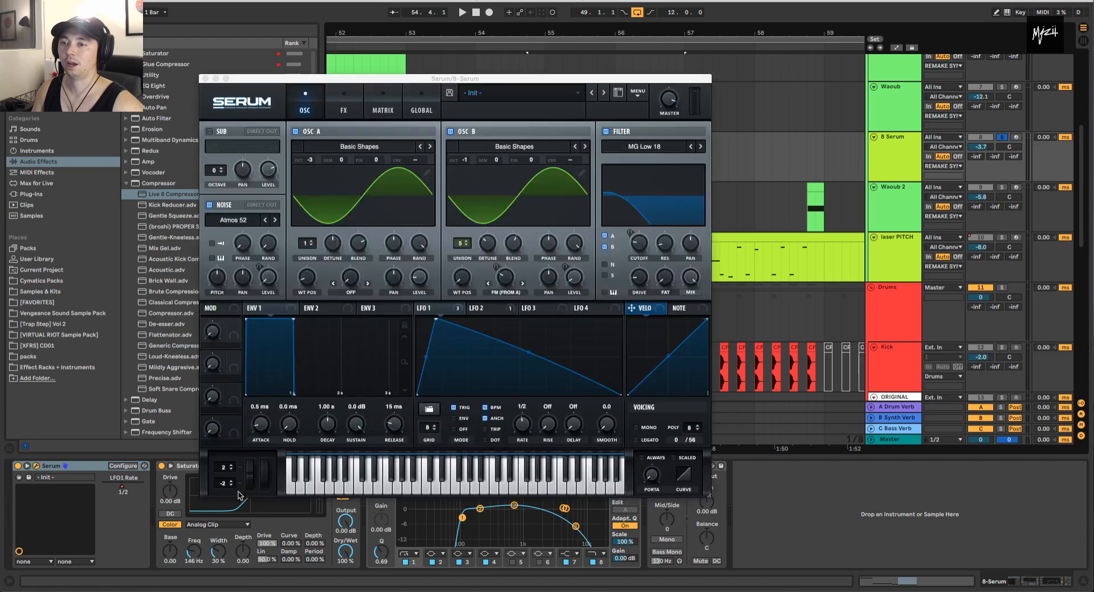
{"action": "left_click_drag", "start_coordinate": [450, 75], "coordinate": [259, 0]}
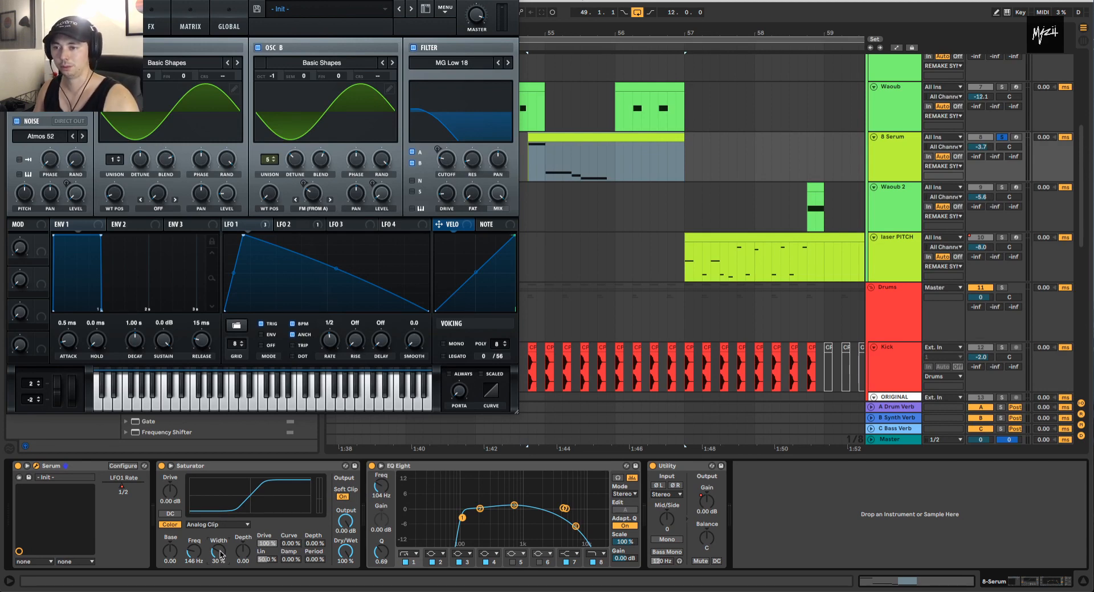
{"action": "left_click", "coordinate": [9, 581]}
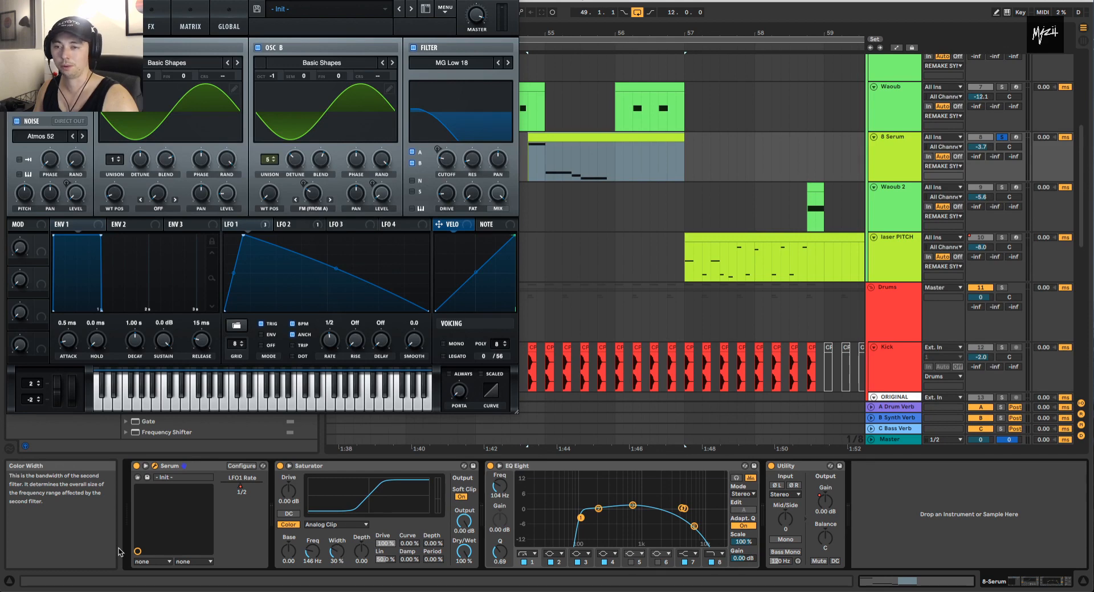
{"action": "left_click", "coordinate": [8, 581]}
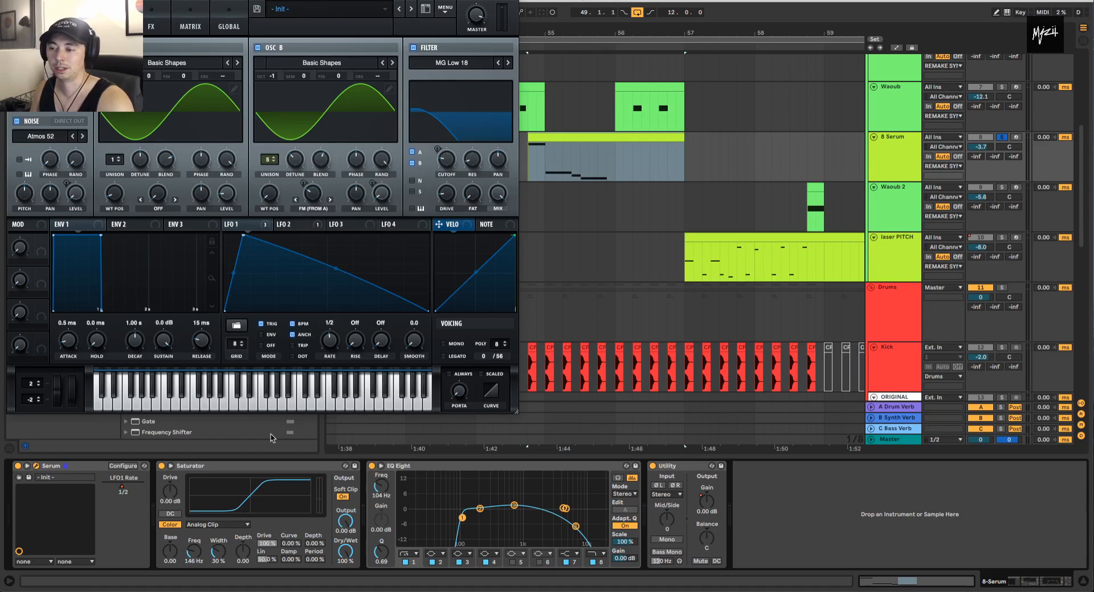
{"action": "key", "text": "alt+super+p"}
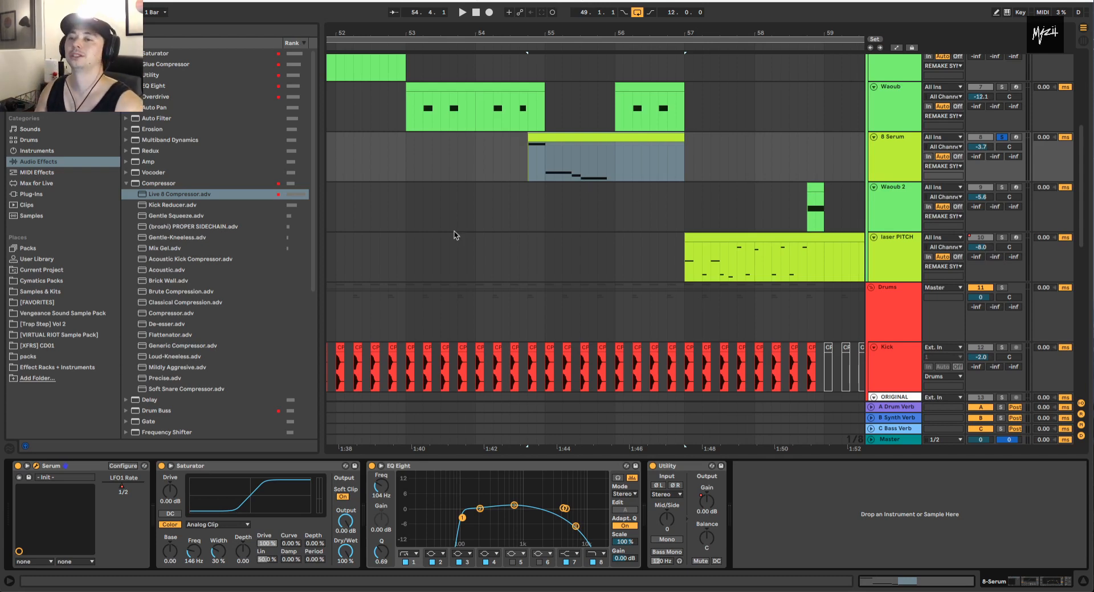
{"action": "key", "text": "alt+super+p"}
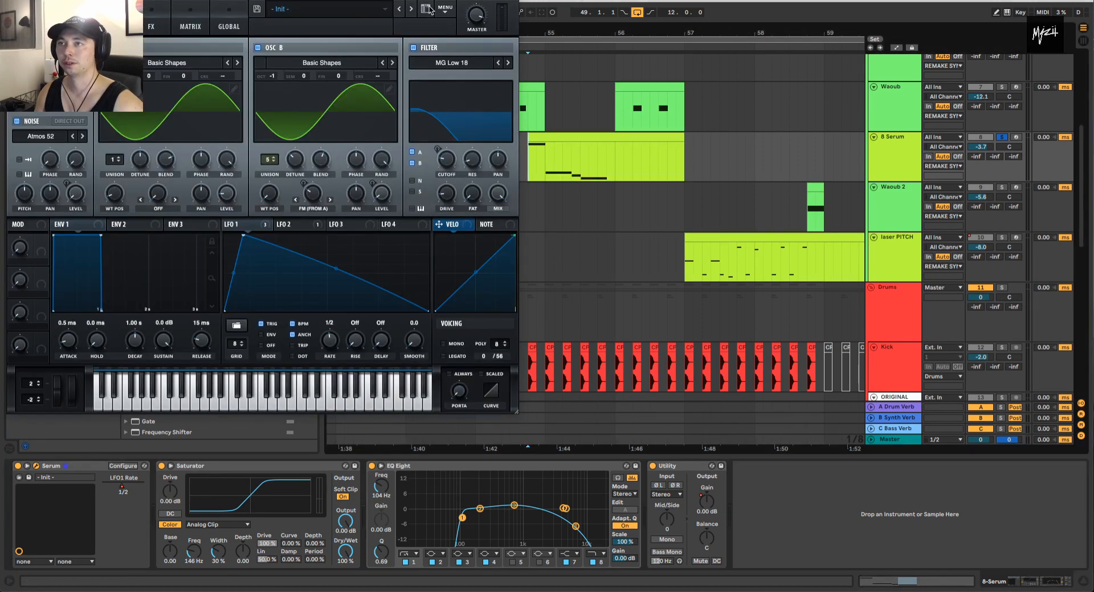
- Move the Serum window away from the 8 Serum clip's start and play the clip from bar 54.4
{"action": "left_click_drag", "start_coordinate": [431, 5], "coordinate": [418, 77]}
{"action": "key", "text": "space"}
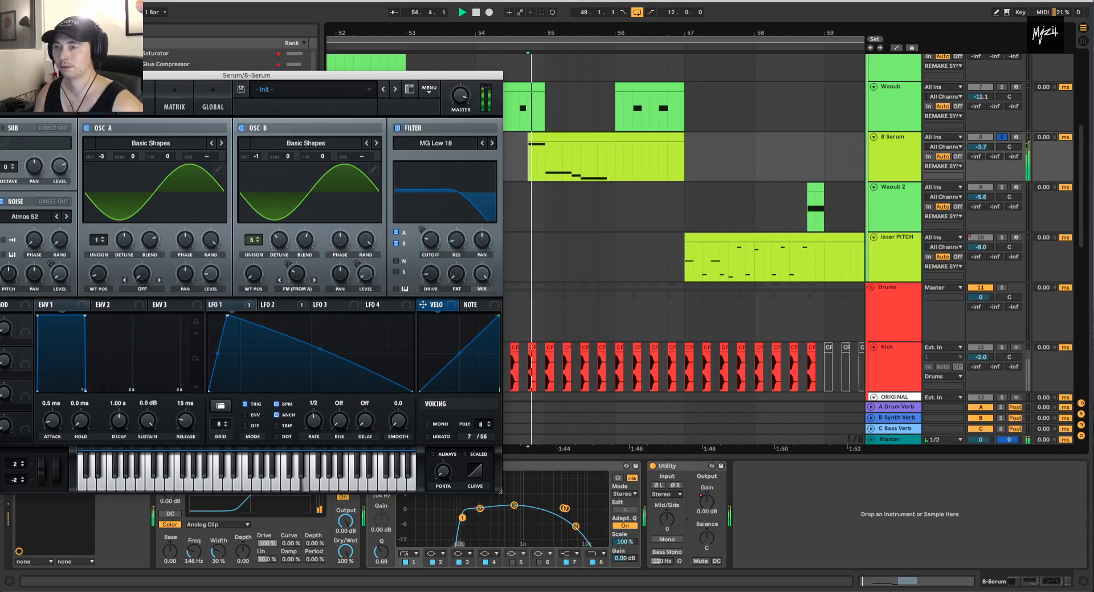
{"action": "left_click_drag", "start_coordinate": [248, 76], "coordinate": [763, 131]}
{"action": "key", "text": "space"}
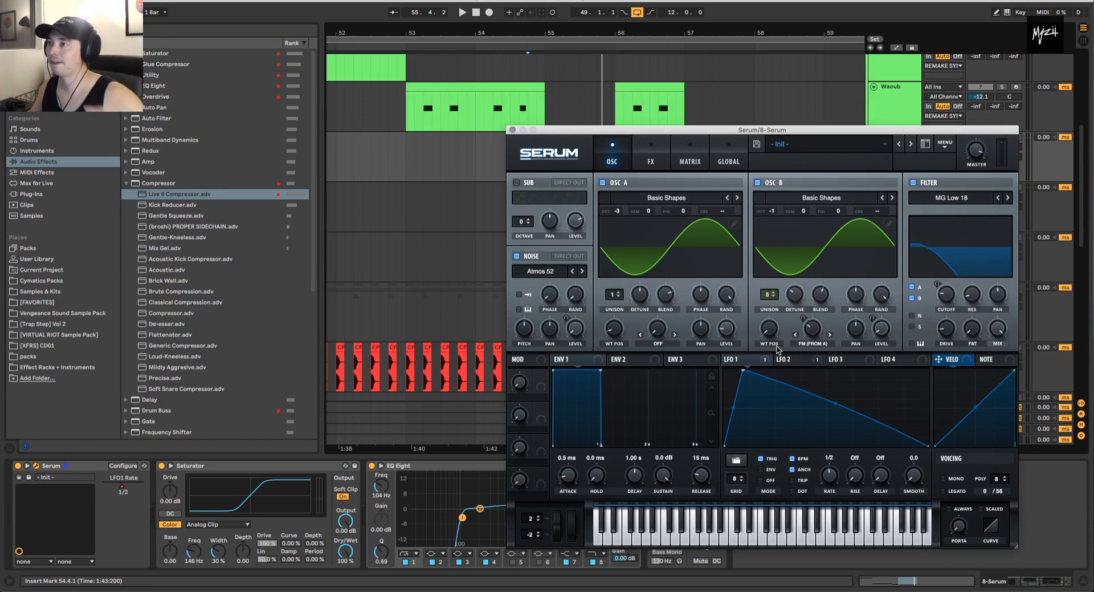
{"action": "key", "text": "space"}
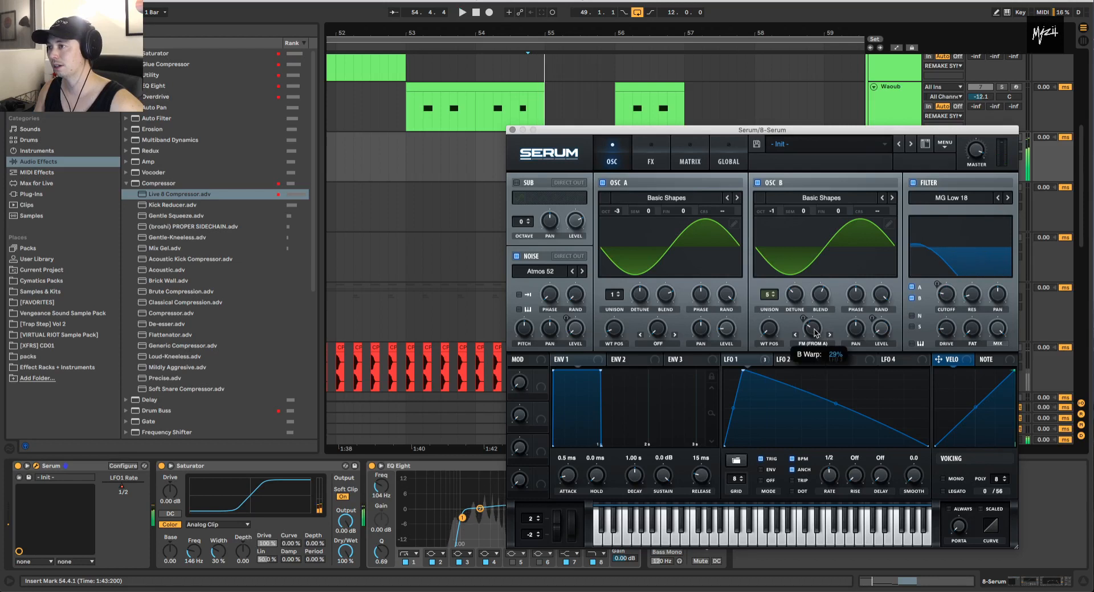
- Vary OSC B's FM (From A) warp amount while auditioning the start of the clip, and leave it at 30%
{"action": "left_click_drag", "start_coordinate": [816, 333], "coordinate": [819, 336]}
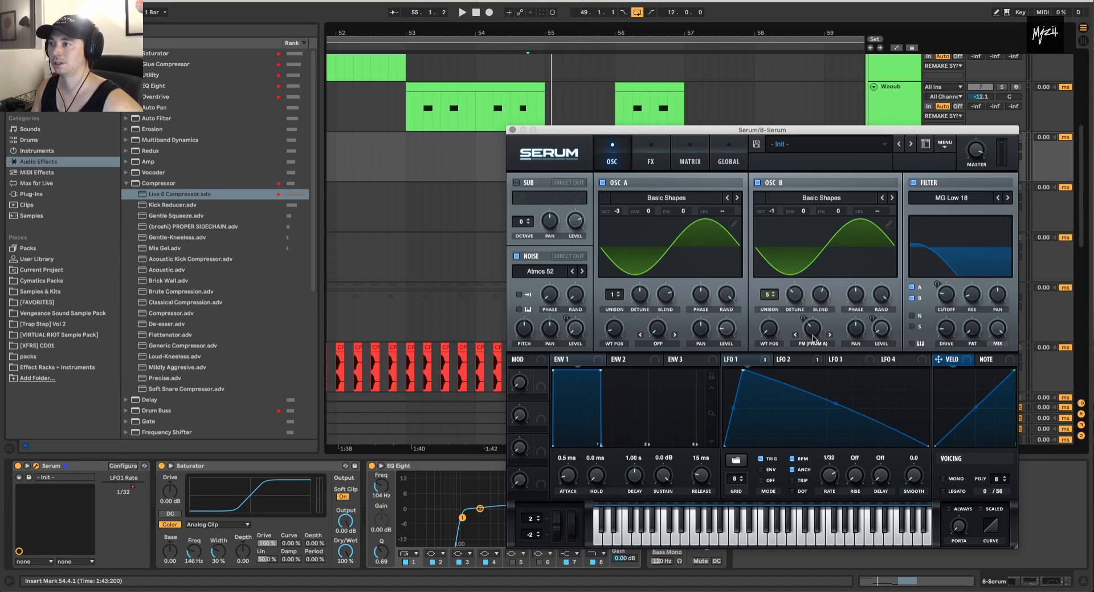
{"action": "key", "text": "space"}
{"action": "key", "text": "space"}
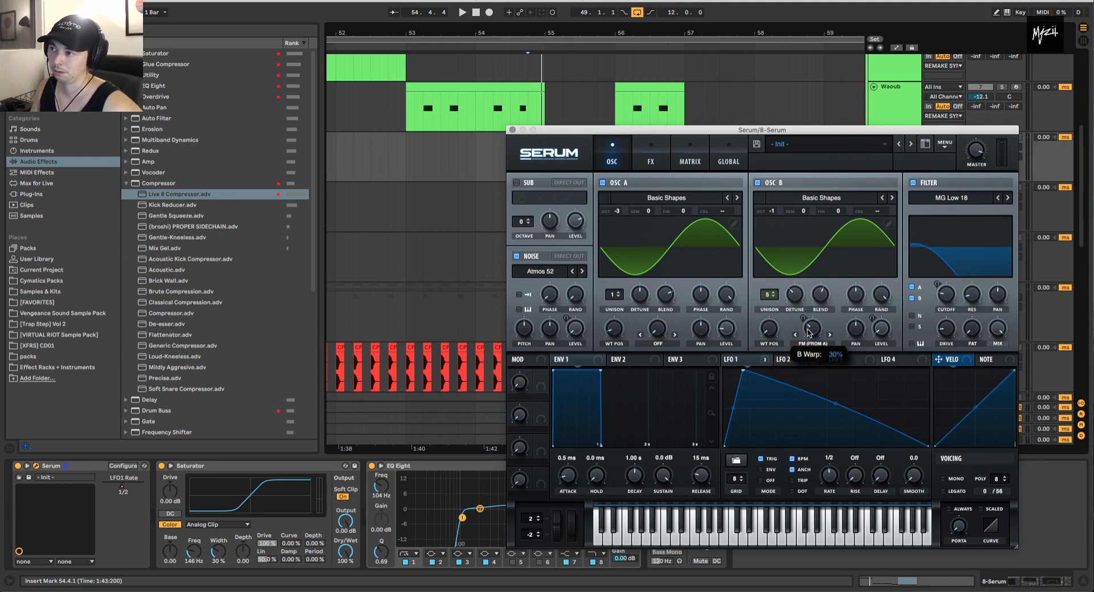
{"action": "left_click_drag", "start_coordinate": [808, 329], "coordinate": [807, 338]}
{"action": "key", "text": "space"}
{"action": "key", "text": "space"}
{"action": "key", "text": "space"}
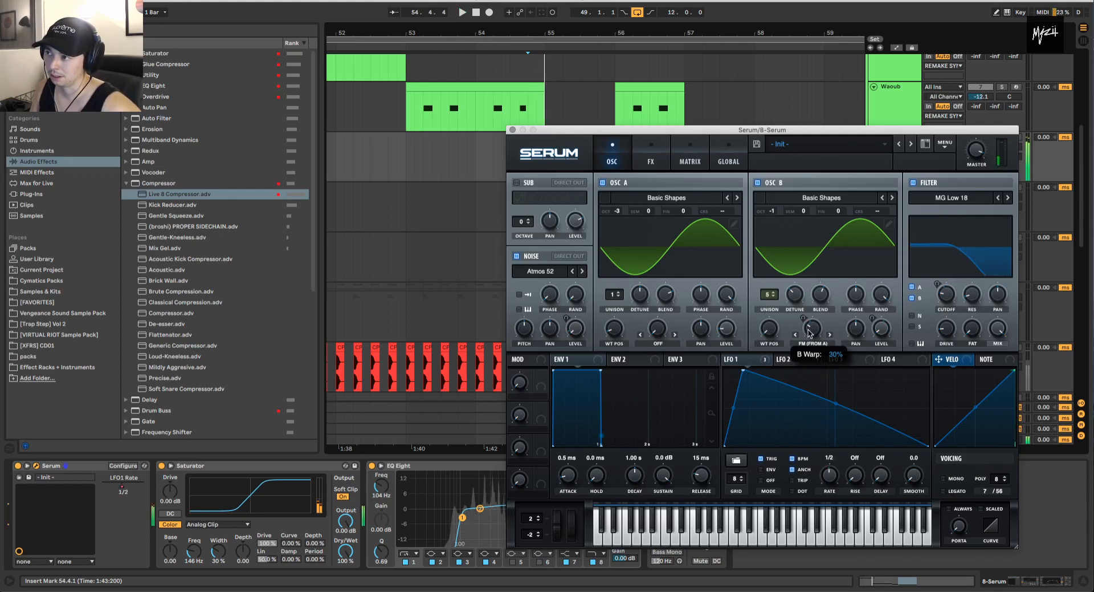
{"action": "key", "text": "space"}
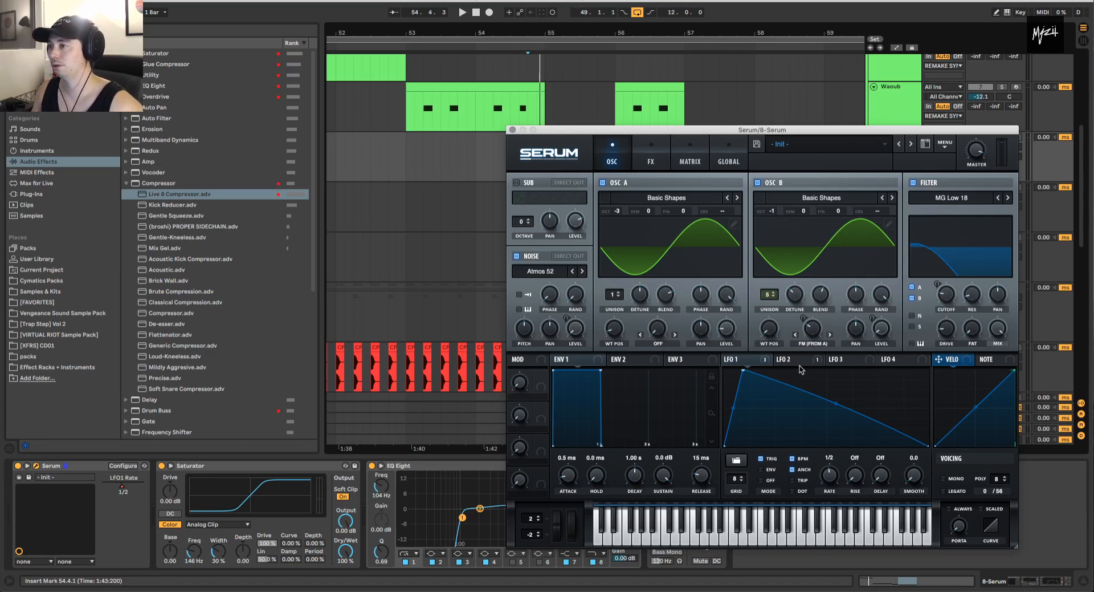
- Audition the clip with Serum's Hyper/Dimension and Distortion effects bypassed, and again with only Hyper/Dimension switched back on
{"action": "left_click", "coordinate": [735, 360]}
{"action": "left_click", "coordinate": [651, 155]}
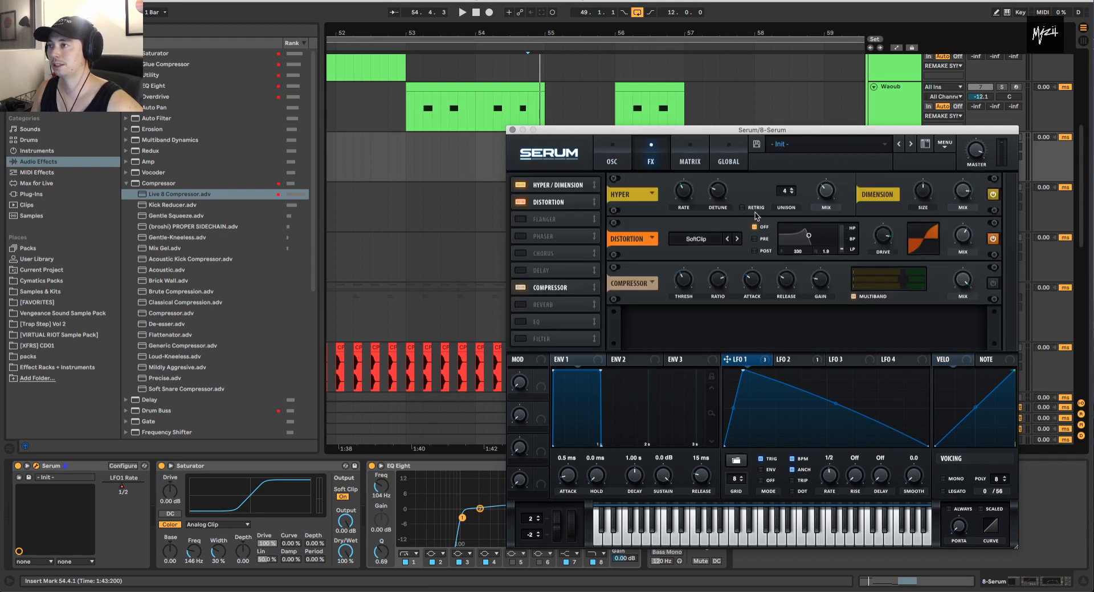
{"action": "left_click", "coordinate": [993, 194]}
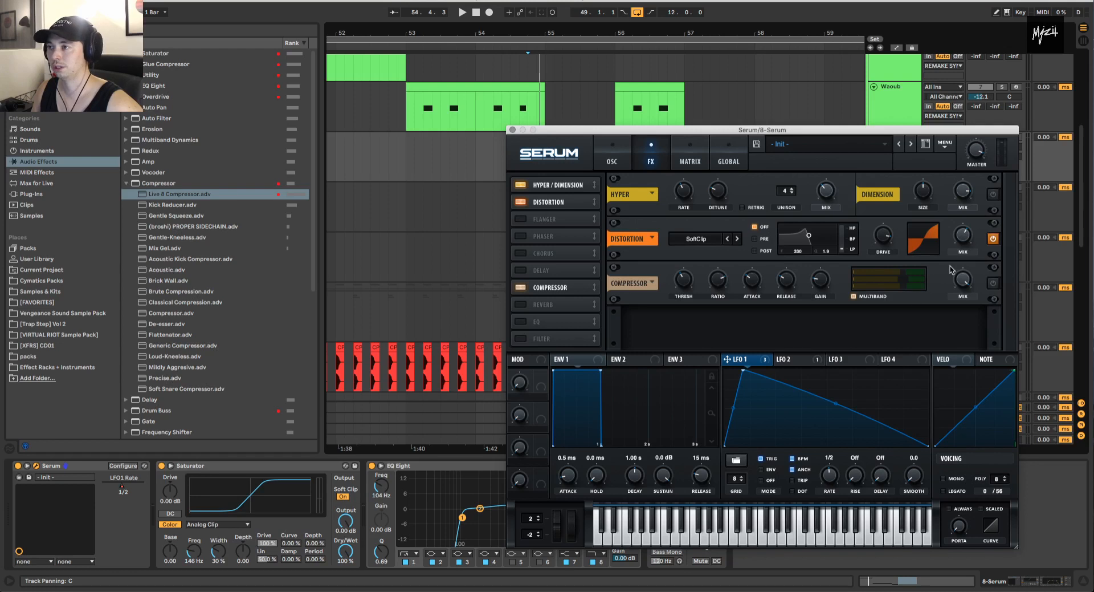
{"action": "left_click", "coordinate": [993, 239]}
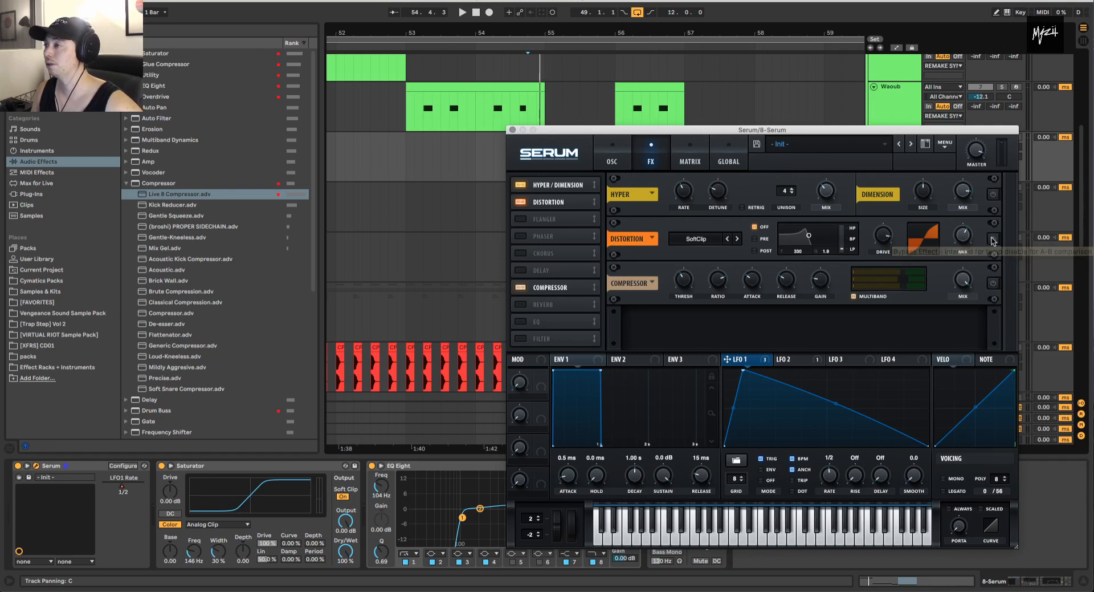
{"action": "key", "text": "space"}
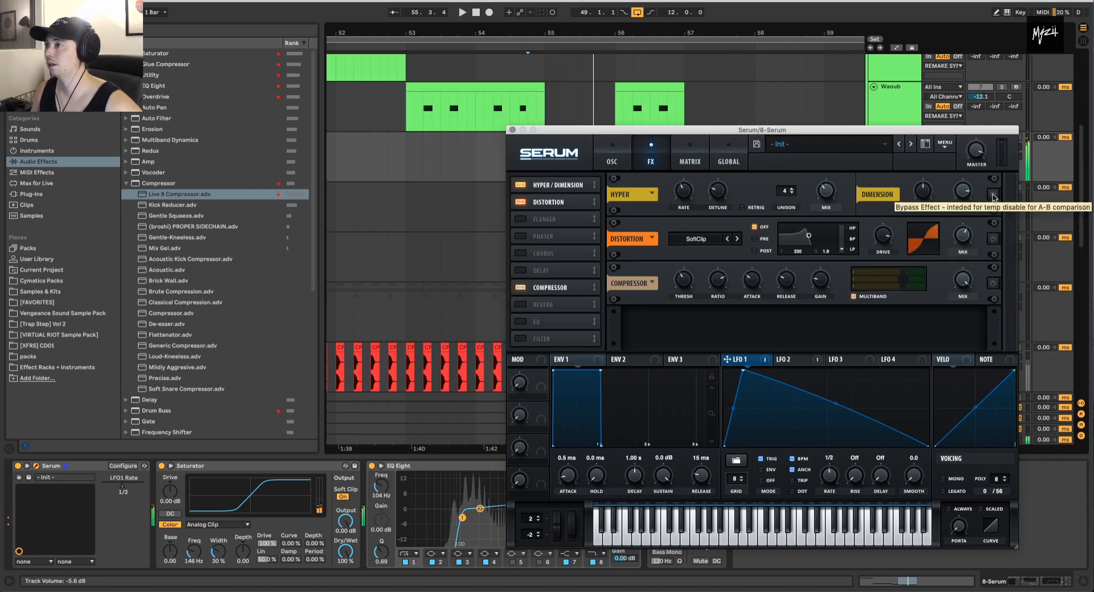
{"action": "left_click", "coordinate": [993, 194]}
{"action": "key", "text": "space"}
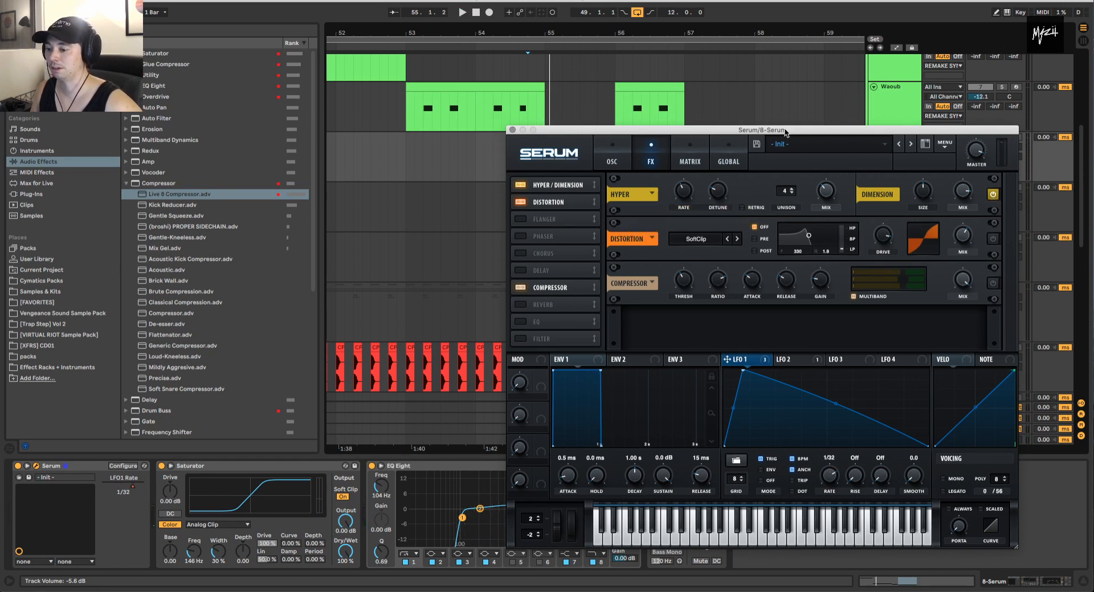
- Add the Wider plug-in to the 8 Serum track and place its window beside Serum
{"action": "left_click_drag", "start_coordinate": [785, 133], "coordinate": [728, 151]}
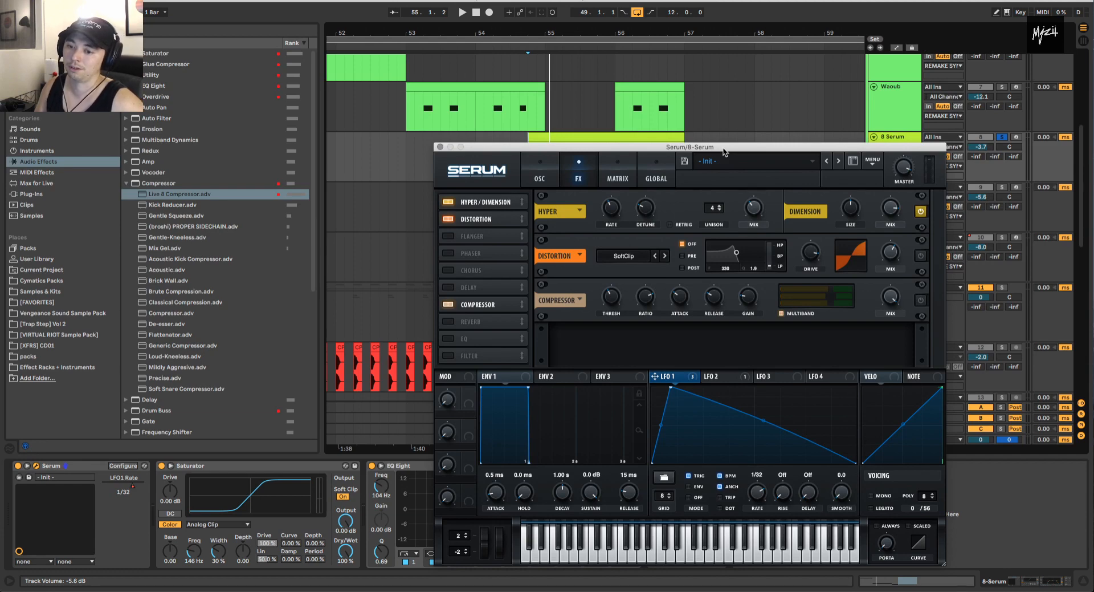
{"action": "left_click", "coordinate": [33, 194]}
{"action": "scroll", "coordinate": [181, 236], "scroll_direction": "down", "scroll_amount": 5}
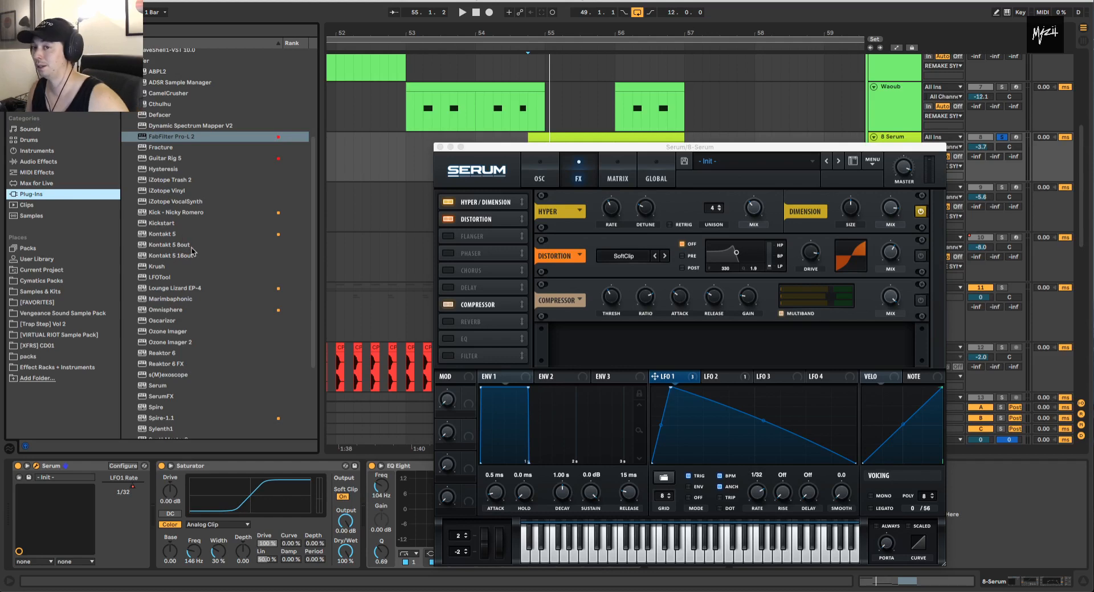
{"action": "scroll", "coordinate": [193, 251], "scroll_direction": "down", "scroll_amount": 5}
{"action": "left_click", "coordinate": [167, 389]}
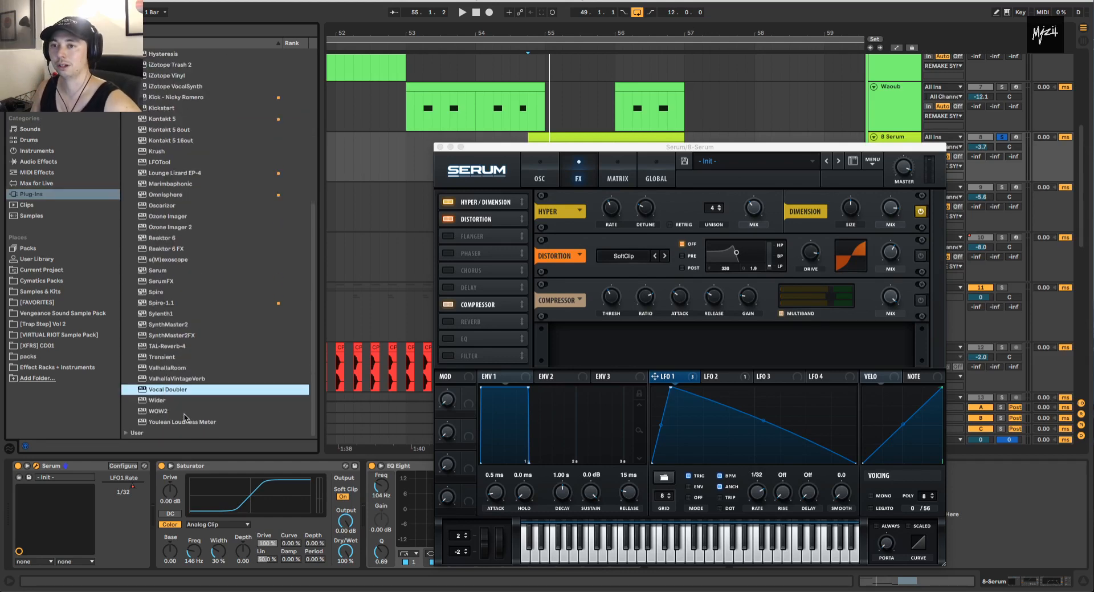
{"action": "double_click", "coordinate": [194, 399]}
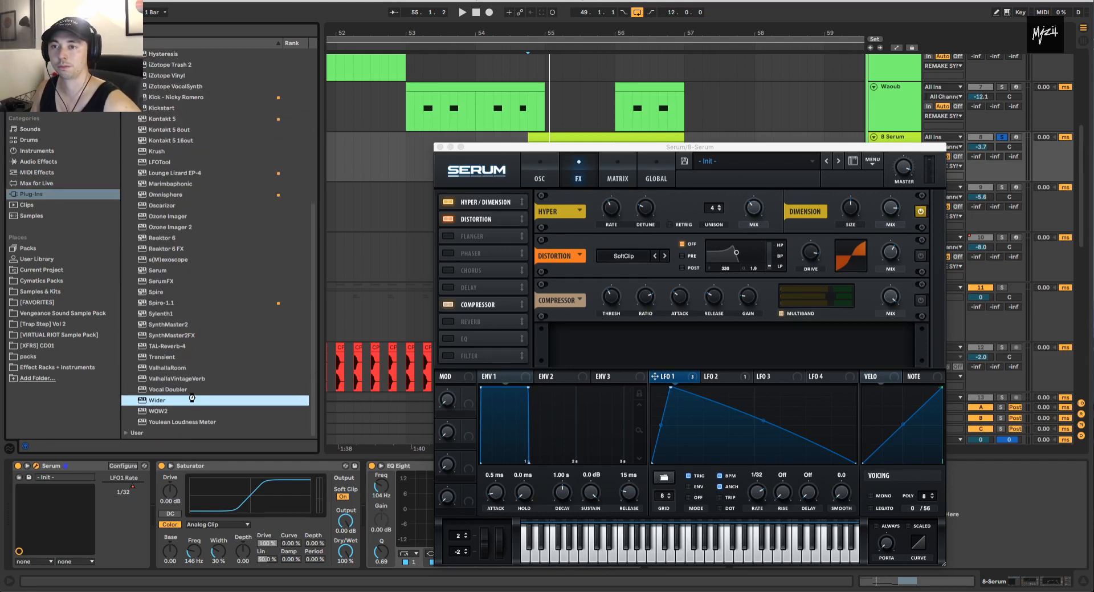
{"action": "left_click_drag", "start_coordinate": [752, 119], "coordinate": [418, 101]}
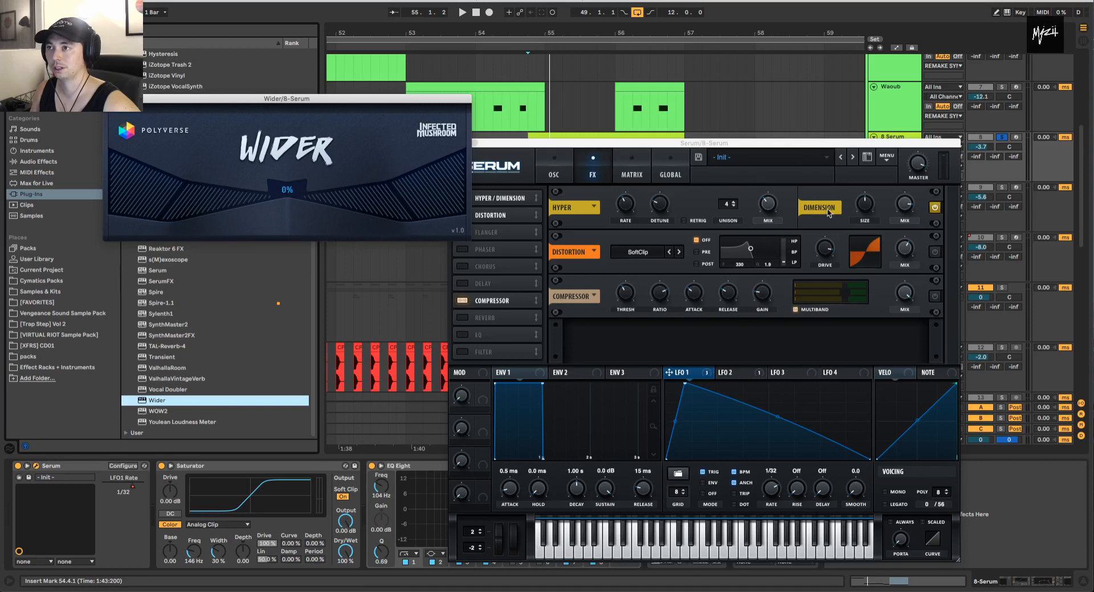
- Bypass Serum's Hyper/Dimension and set Wider's width to 65% while auditioning the clip
{"action": "left_click", "coordinate": [935, 209]}
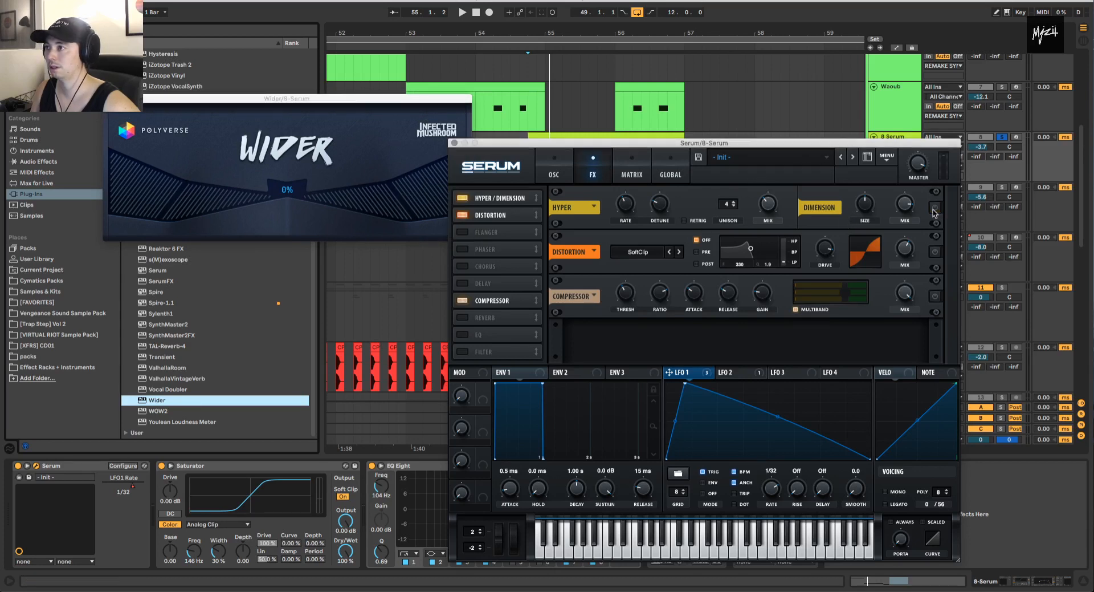
{"action": "key", "text": "space"}
{"action": "left_click_drag", "start_coordinate": [297, 191], "coordinate": [315, 131]}
{"action": "key", "text": "space"}
{"action": "key", "text": "space"}
{"action": "left_click_drag", "start_coordinate": [282, 189], "coordinate": [282, 191]}
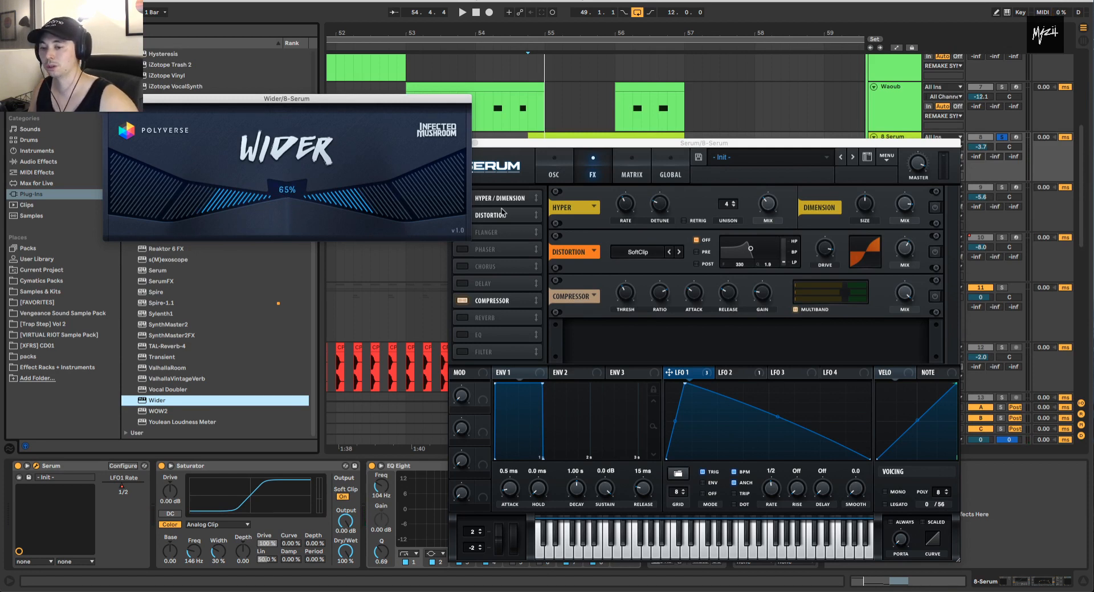
- Switch to the web browser and search Google in a new tab for "wider infected mushroom download"
{"action": "left_click_drag", "start_coordinate": [314, 102], "coordinate": [321, 111]}
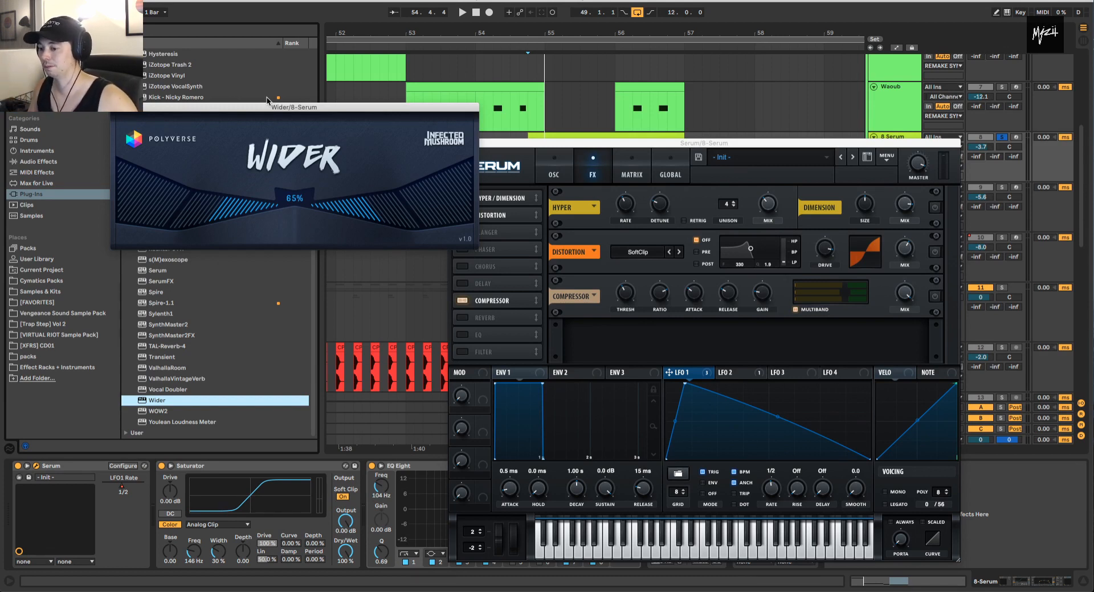
{"action": "left_click_drag", "start_coordinate": [302, 106], "coordinate": [383, 95]}
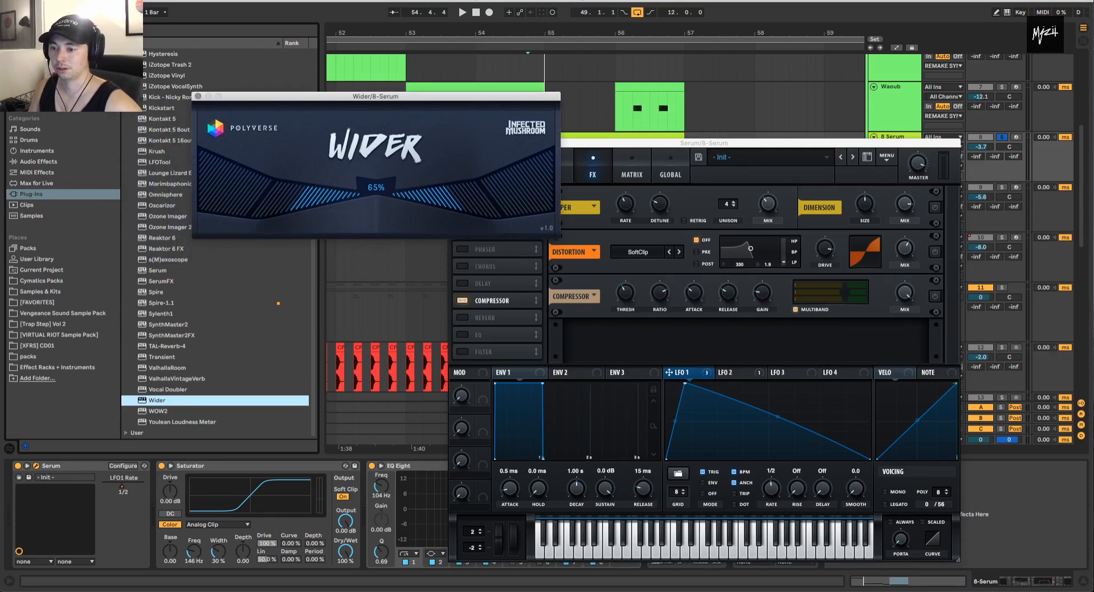
{"action": "key", "text": "super+Tab"}
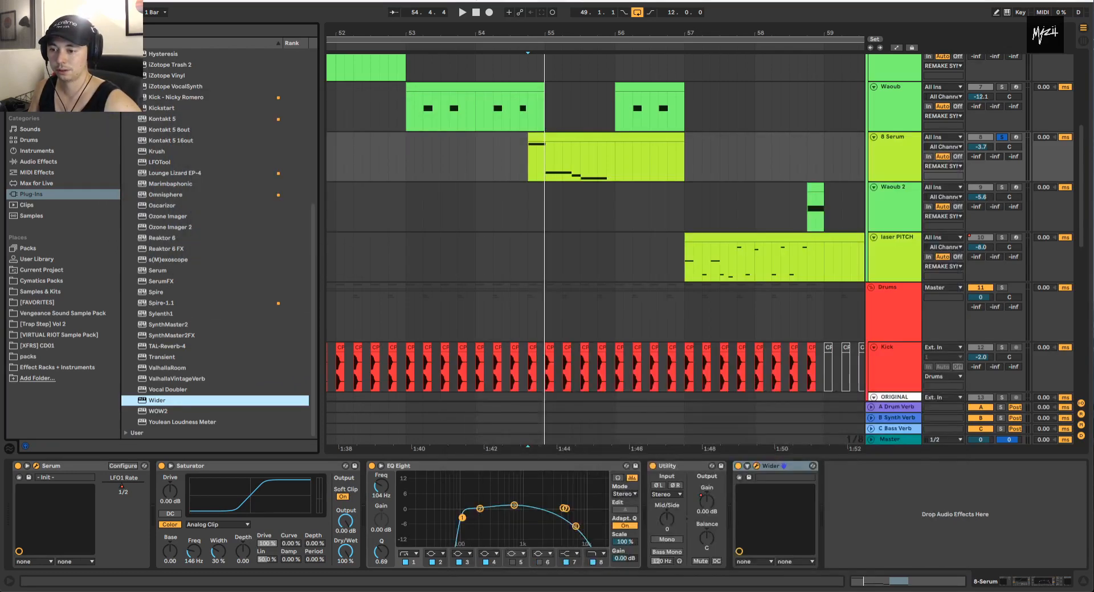
{"action": "key", "text": "super+t"}
{"action": "type", "text": "wider "}
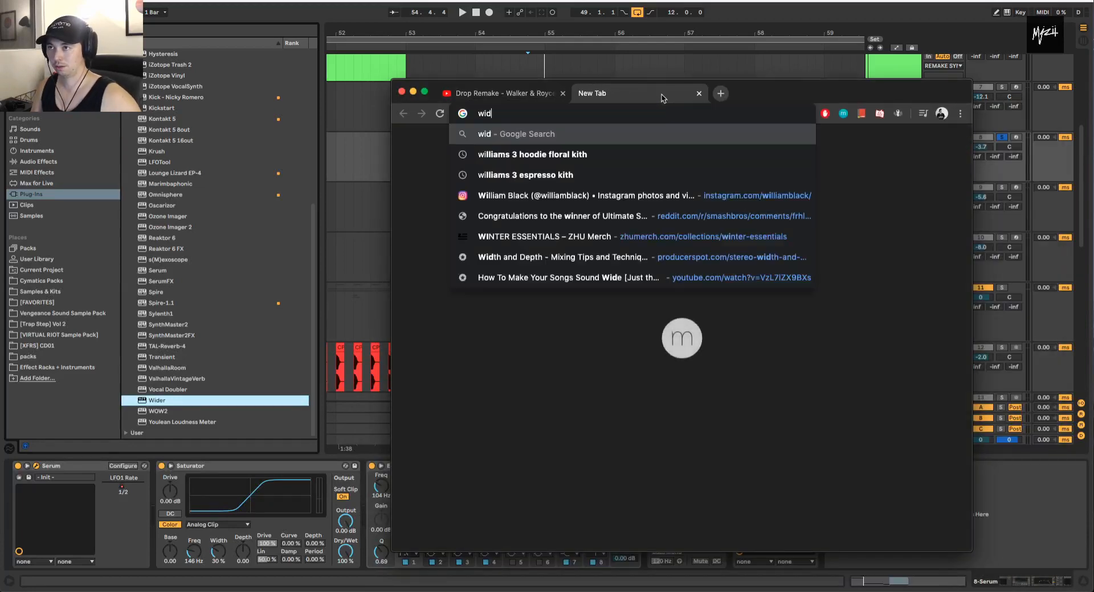
{"action": "type", "text": "infected"}
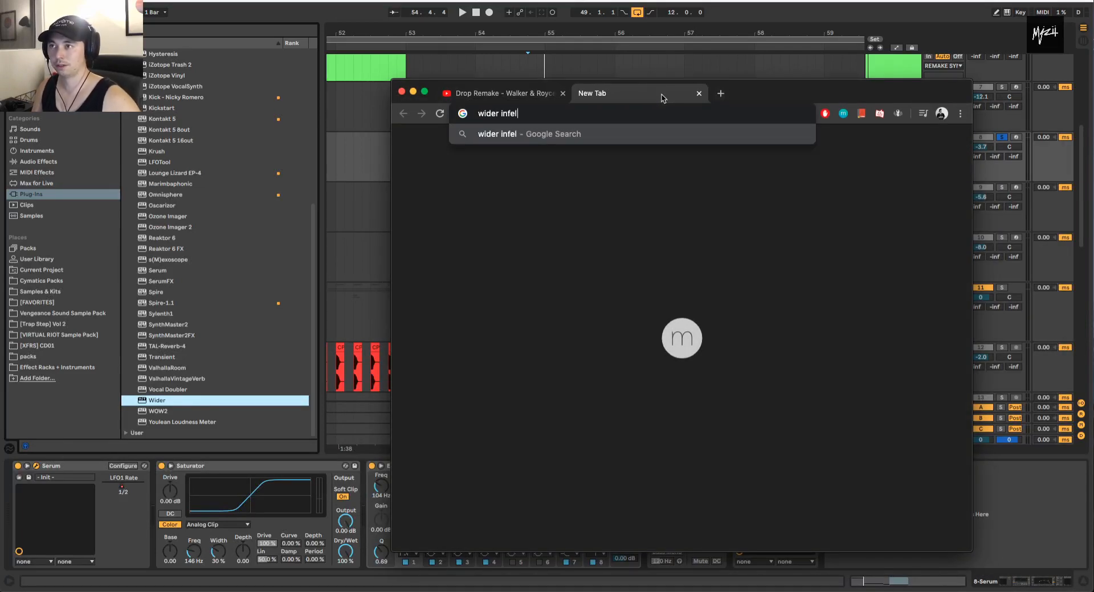
{"action": "type", "text": "om download"}
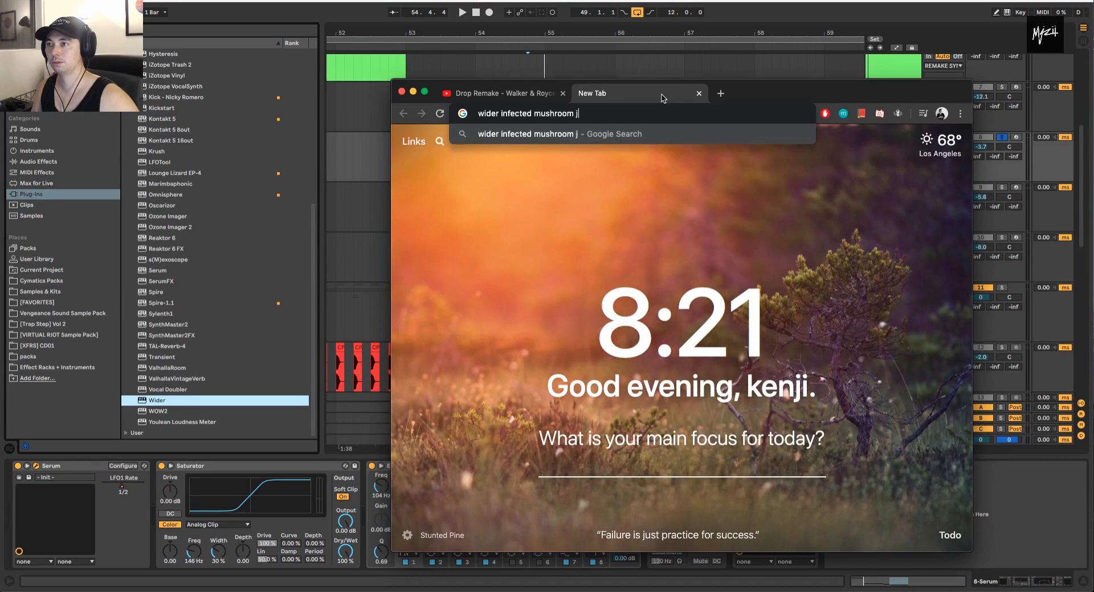
{"action": "key", "text": "Return"}
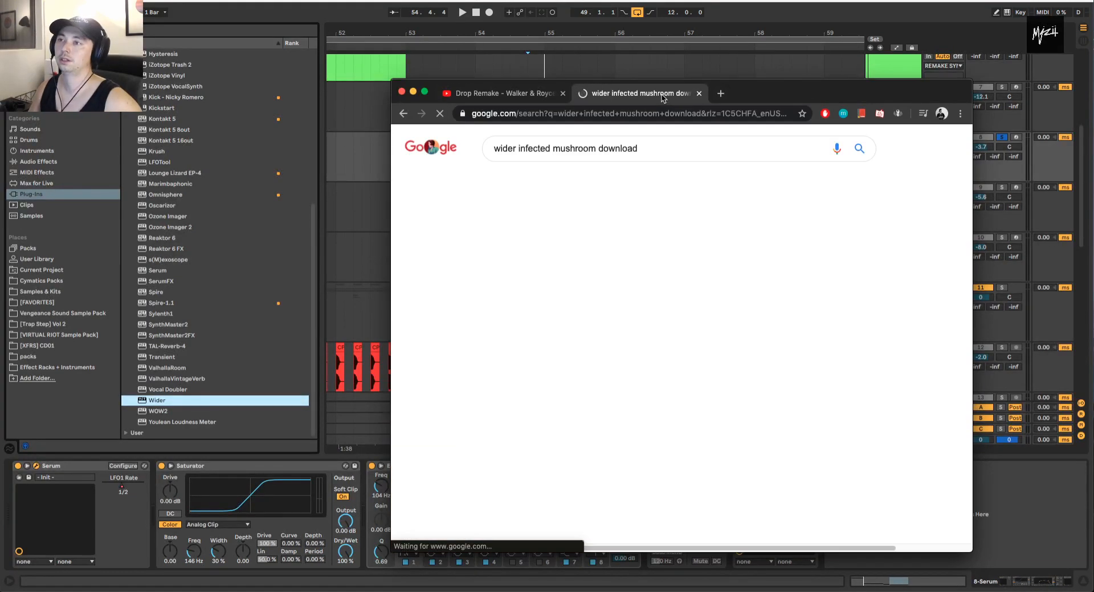
- Open Polyverse's Wider product page and show its free PC/Mac download section and web address
{"action": "left_click", "coordinate": [599, 243]}
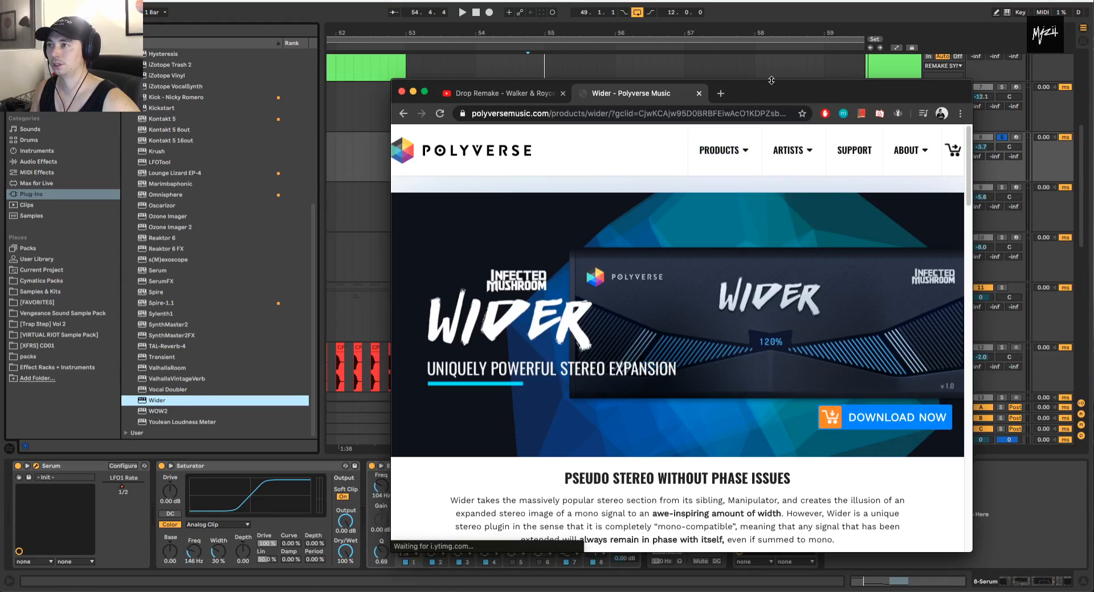
{"action": "left_click_drag", "start_coordinate": [760, 89], "coordinate": [686, 89]}
{"action": "scroll", "coordinate": [801, 223], "scroll_direction": "down", "scroll_amount": 4}
{"action": "scroll", "coordinate": [824, 224], "scroll_direction": "down", "scroll_amount": 20}
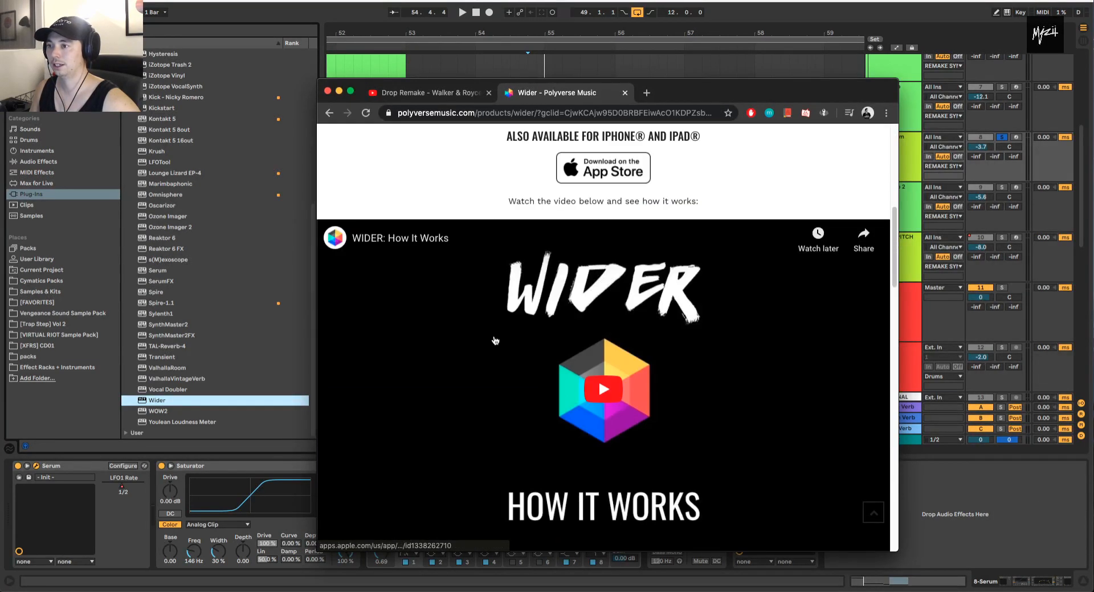
{"action": "scroll", "coordinate": [617, 362], "scroll_direction": "down", "scroll_amount": 2}
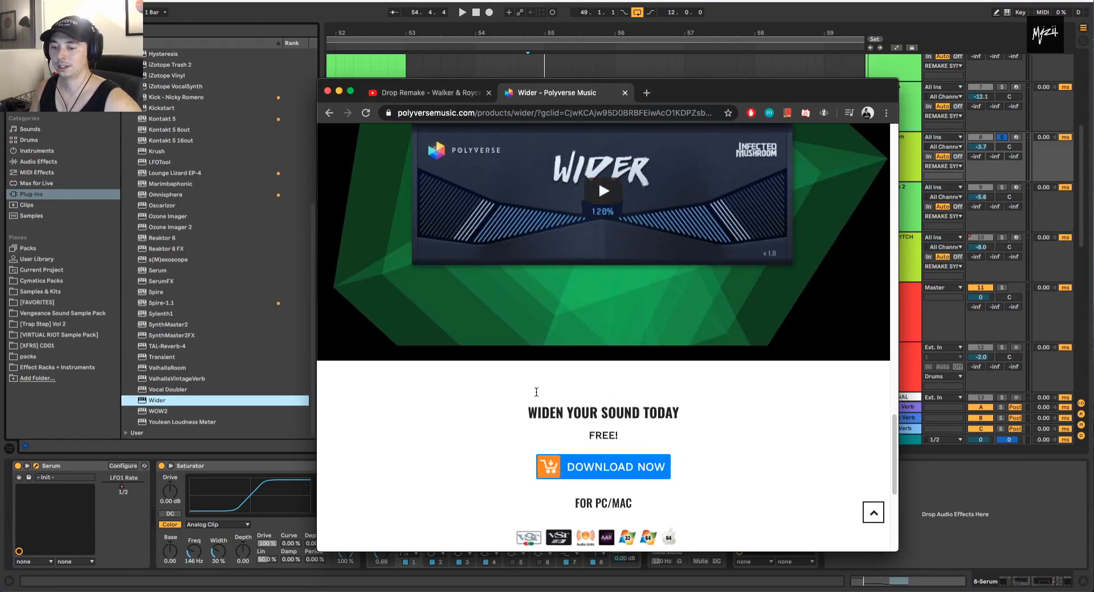
{"action": "left_click", "coordinate": [473, 112]}
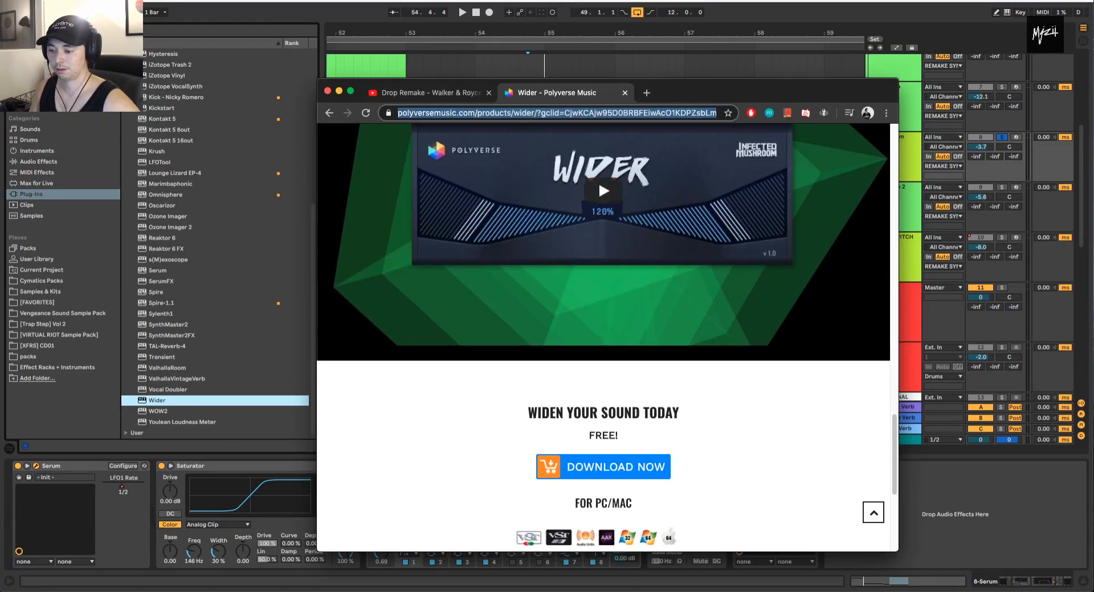
{"action": "key", "text": "super+Tab"}
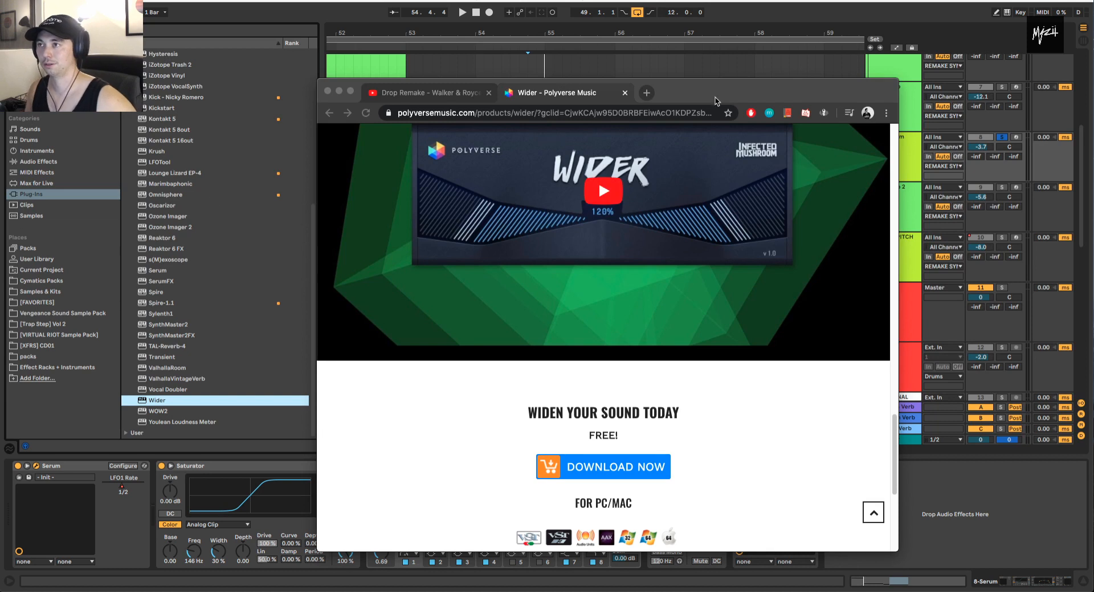
{"action": "left_click", "coordinate": [716, 95]}
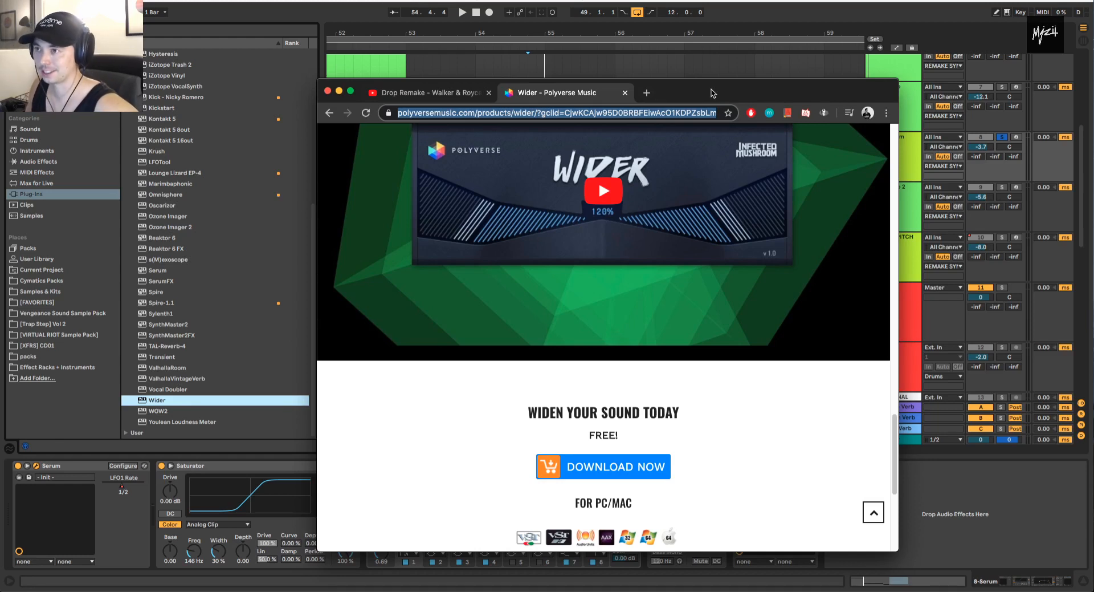
- Close the browser tabs and the Serum window, and move the Wider window clear of the 8 Serum clip
{"action": "left_click", "coordinate": [624, 93]}
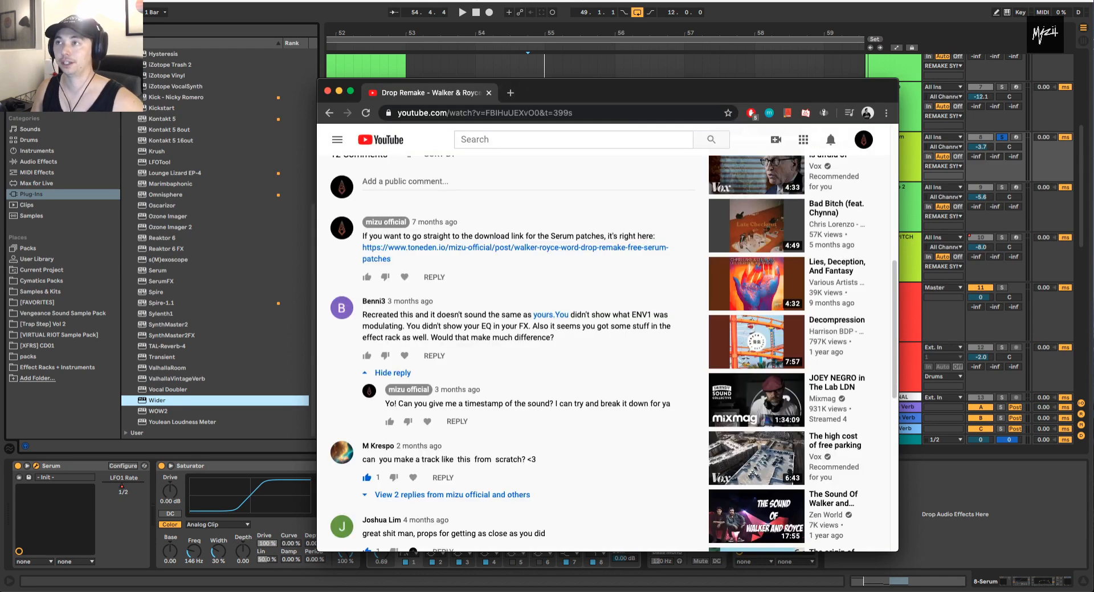
{"action": "left_click", "coordinate": [489, 92]}
{"action": "left_click", "coordinate": [454, 143]}
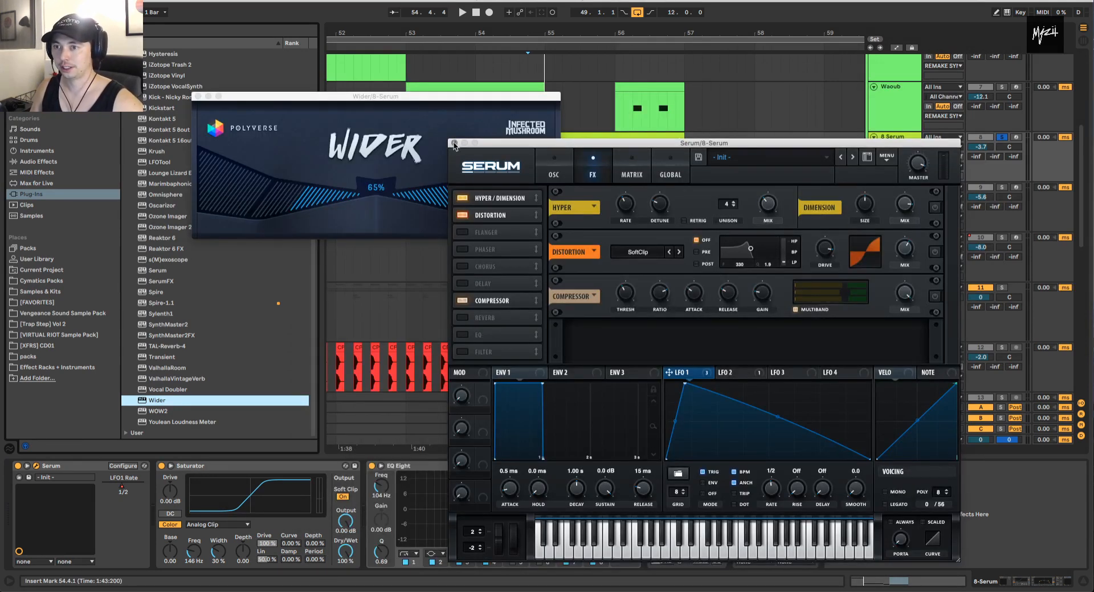
{"action": "left_click", "coordinate": [407, 101]}
{"action": "left_click", "coordinate": [260, 90]}
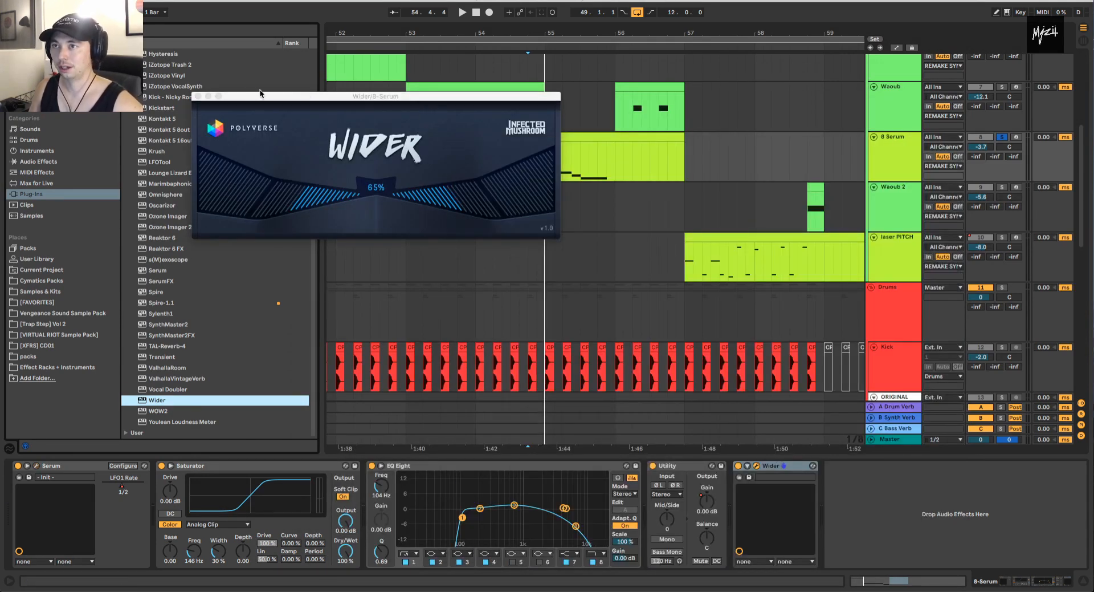
{"action": "left_click_drag", "start_coordinate": [308, 102], "coordinate": [264, 112]}
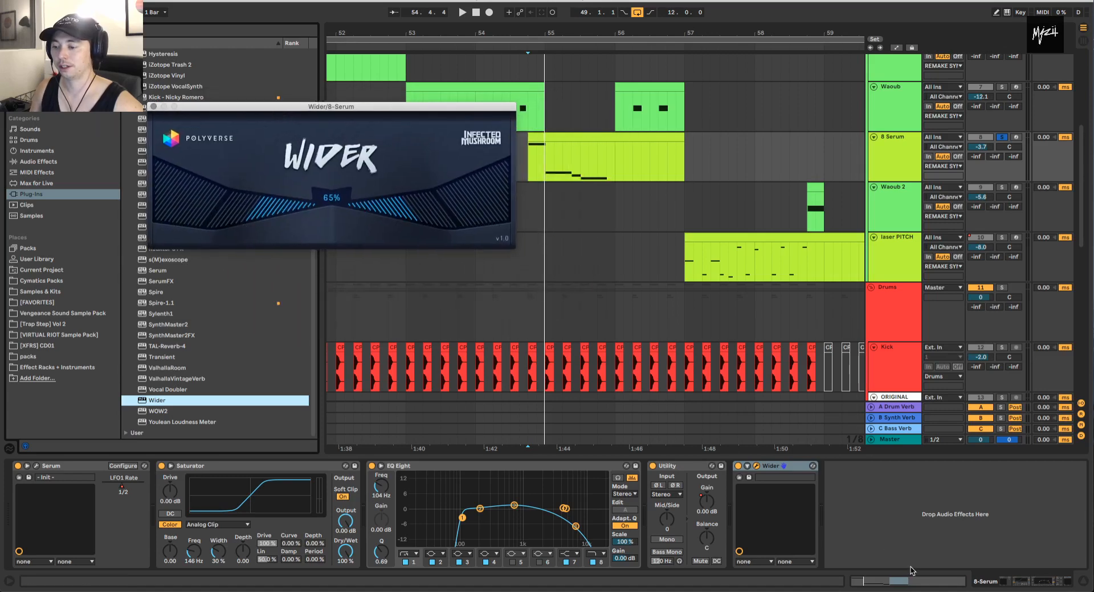
- Move Wider directly after Saturator in the device chain and group Serum into an Instrument Rack
{"action": "left_click_drag", "start_coordinate": [779, 467], "coordinate": [352, 467]}
{"action": "left_click", "coordinate": [89, 467]}
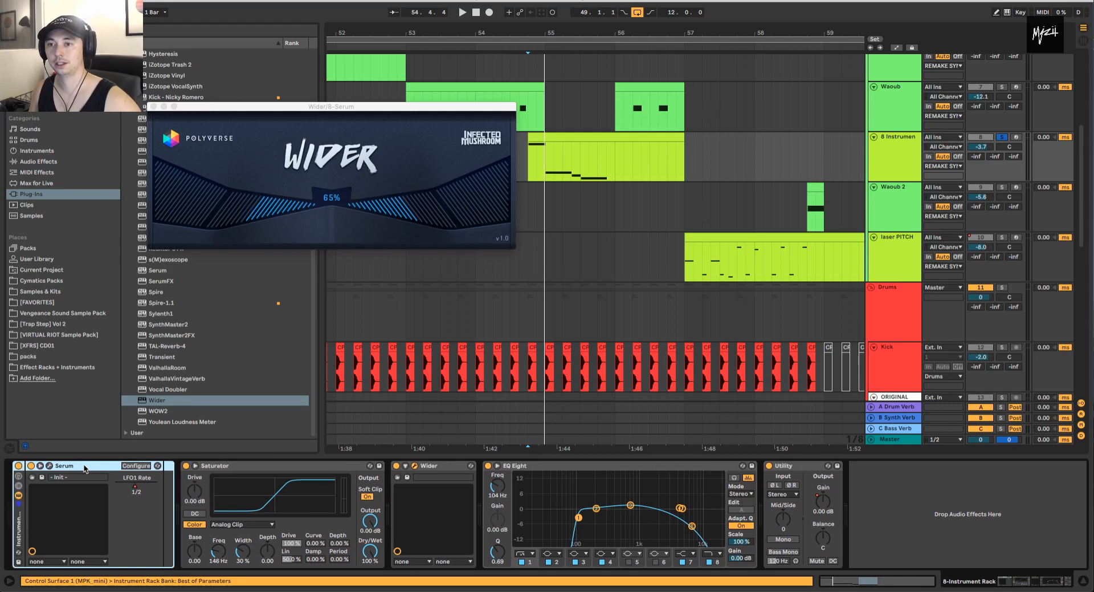
{"action": "key", "text": "super+g"}
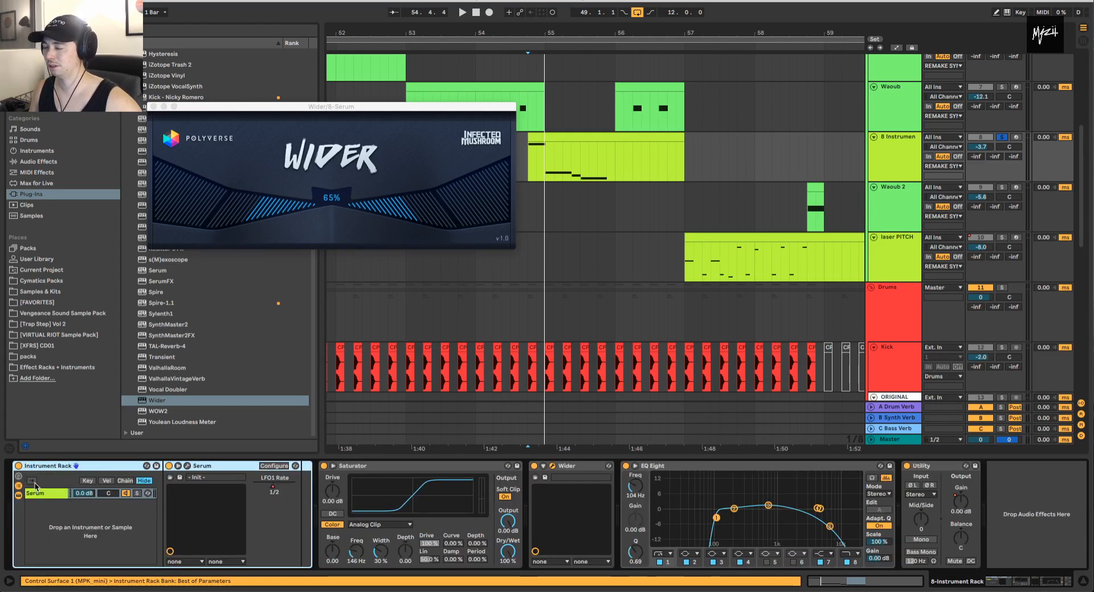
- Duplicate the Serum chain inside the Instrument Rack and delete the extra chain
{"action": "left_click", "coordinate": [57, 493]}
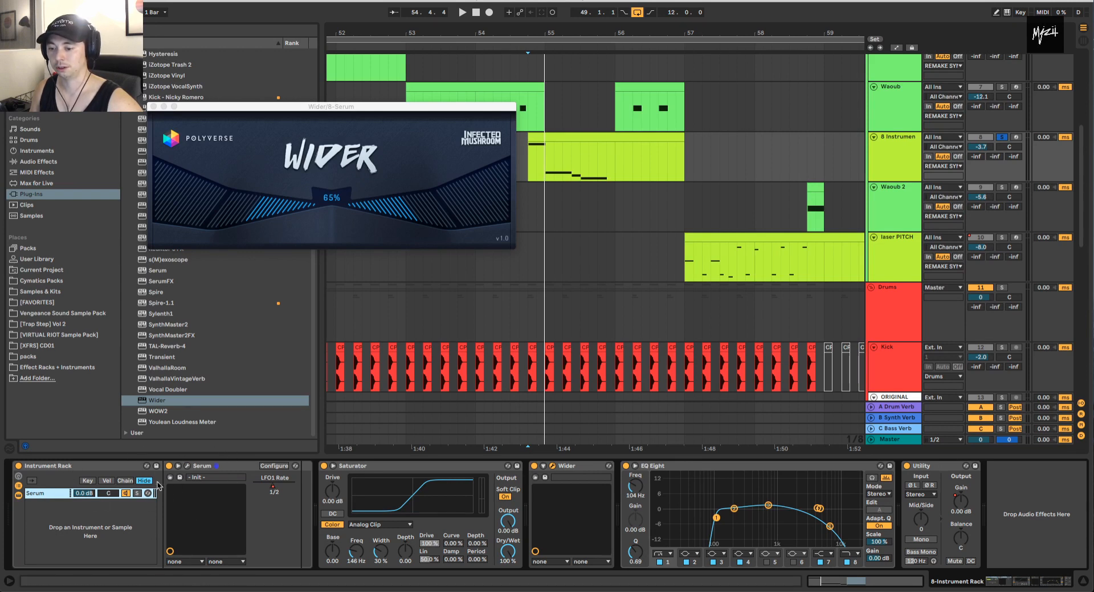
{"action": "key", "text": "super+d"}
{"action": "left_click", "coordinate": [56, 493]}
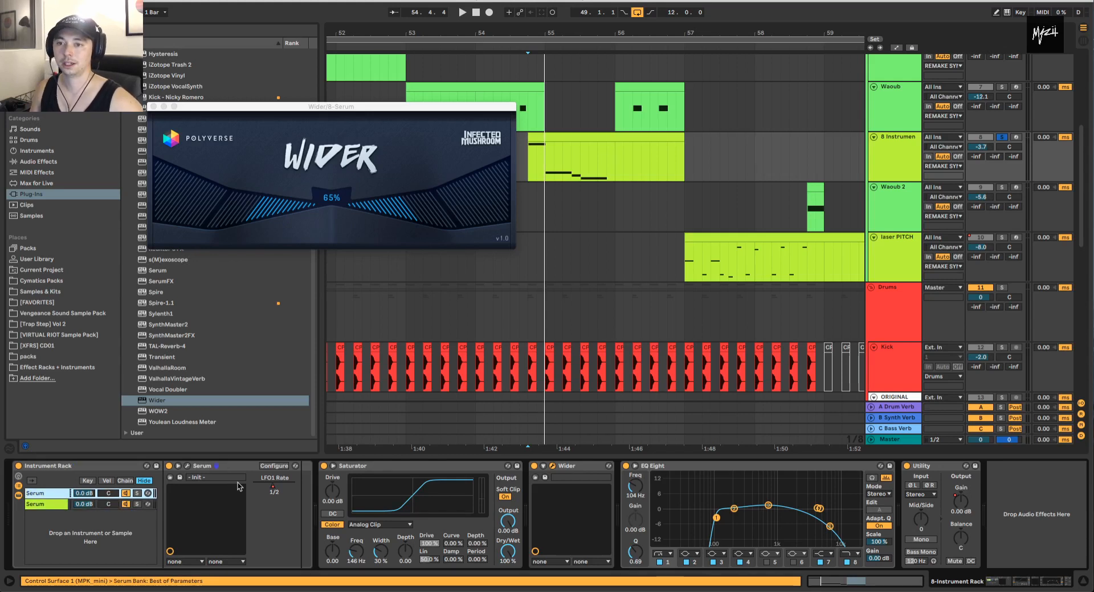
{"action": "key", "text": "Delete"}
{"action": "left_click", "coordinate": [103, 465]}
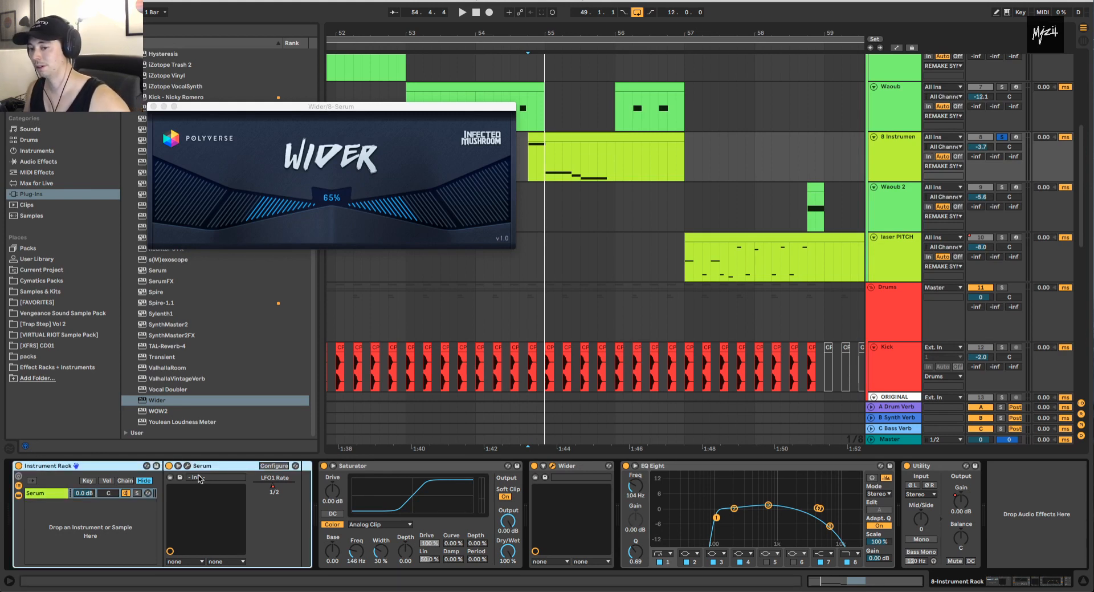
- Group the Wider plug-in into an Audio Effect Rack
{"action": "left_click", "coordinate": [554, 477]}
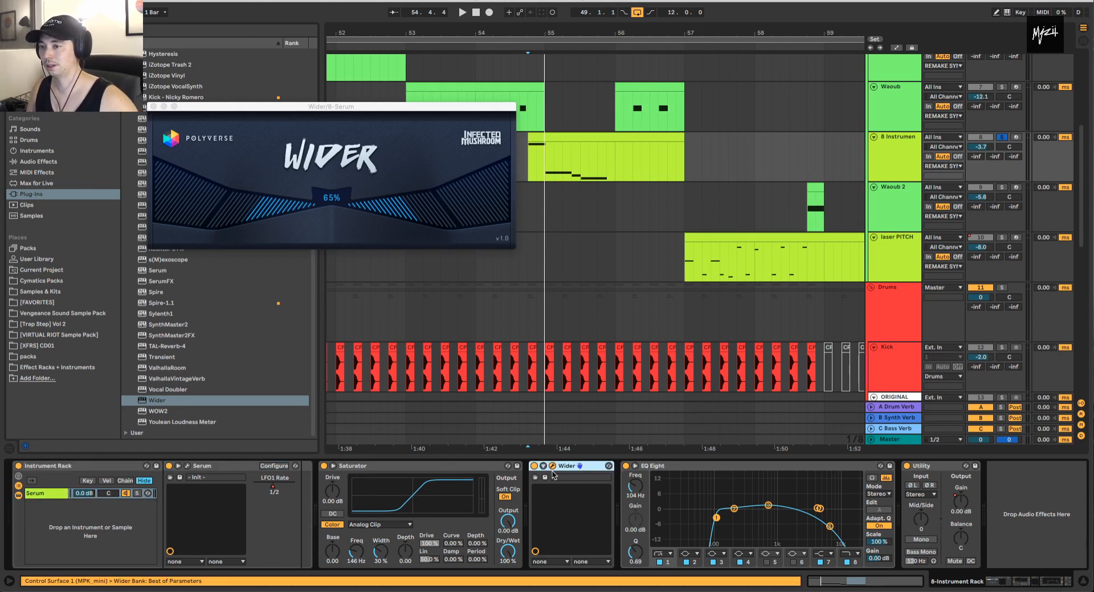
{"action": "key", "text": "super+g"}
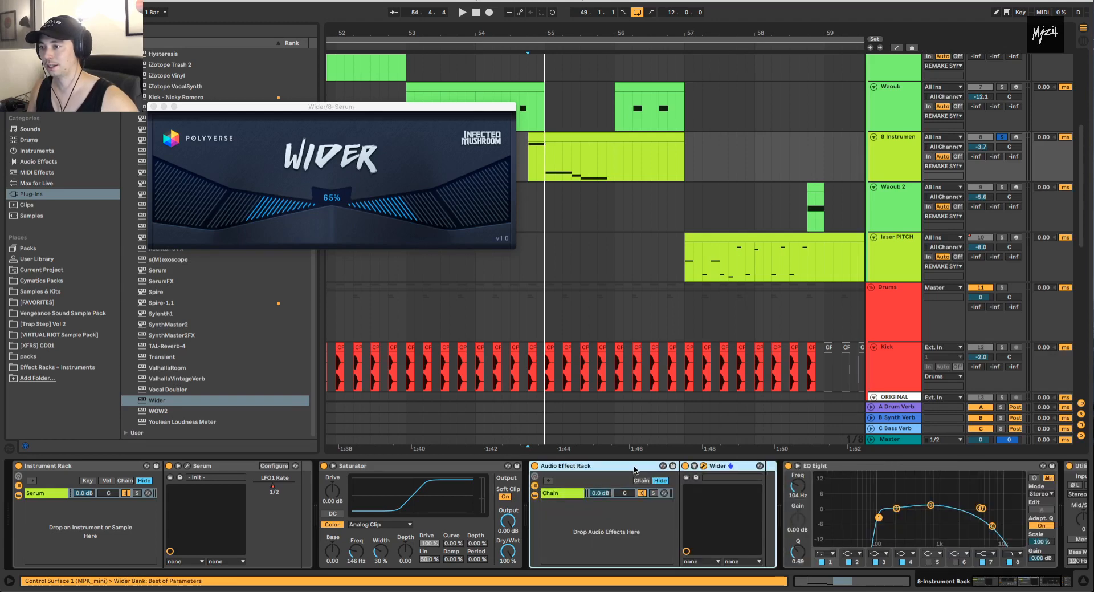
{"action": "left_click", "coordinate": [730, 467]}
{"action": "left_click", "coordinate": [617, 466]}
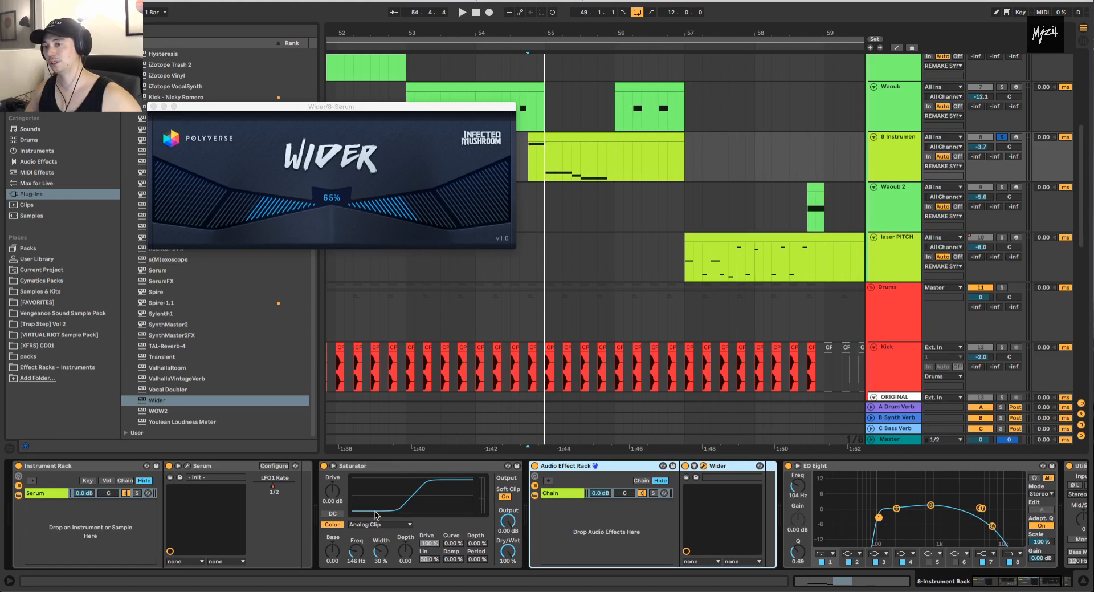
{"action": "left_click", "coordinate": [79, 467]}
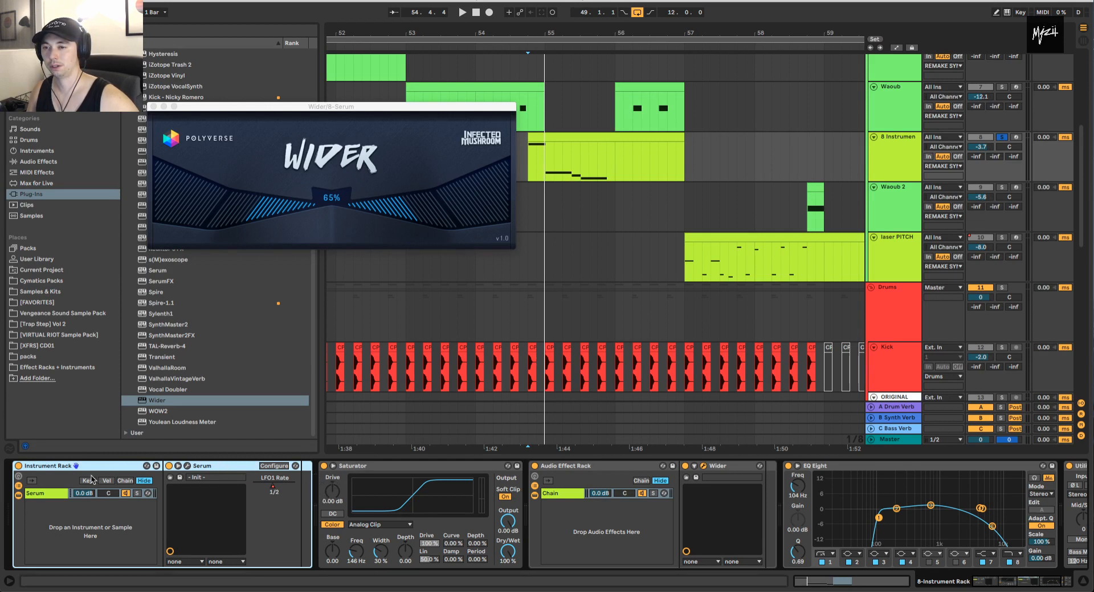
{"action": "left_click", "coordinate": [57, 517]}
{"action": "mouse_move", "coordinate": [46, 494]}
{"action": "left_mouse_down"}
{"action": "mouse_move", "coordinate": [11, 510]}
{"action": "mouse_move", "coordinate": [42, 507]}
{"action": "left_mouse_up"}
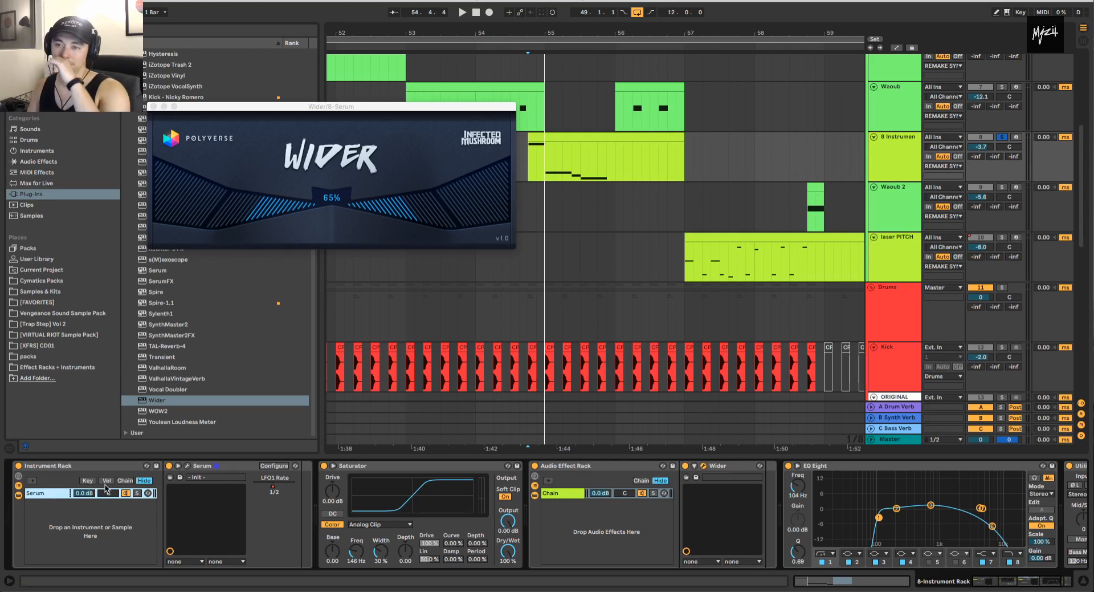
{"action": "left_click", "coordinate": [214, 479]}
{"action": "left_click", "coordinate": [370, 468]}
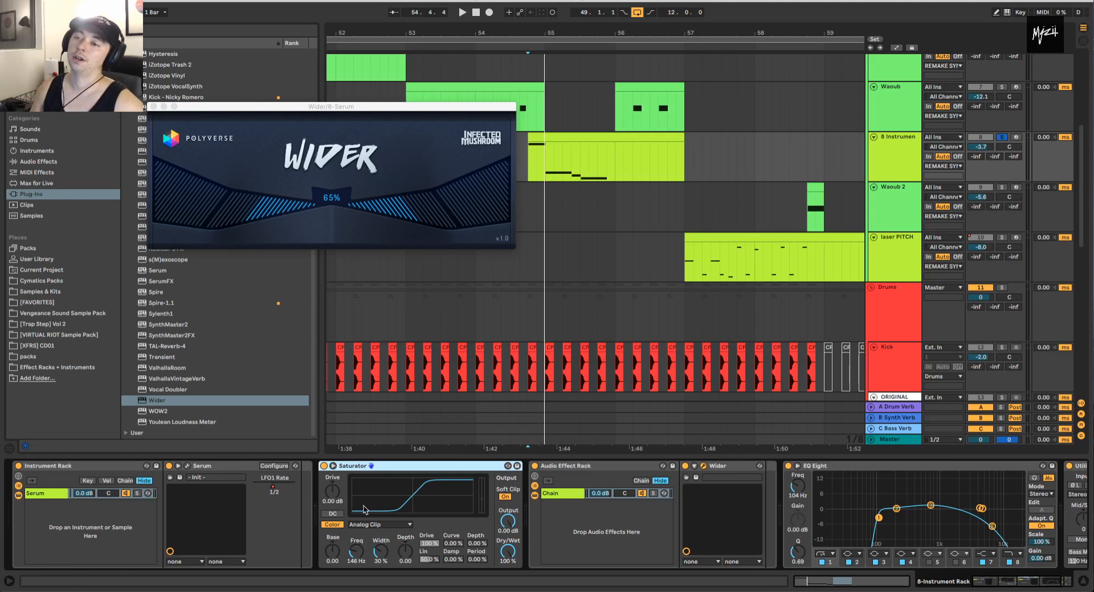
- Duplicate the Wider chain inside the Audio Effect Rack
{"action": "left_click", "coordinate": [695, 471]}
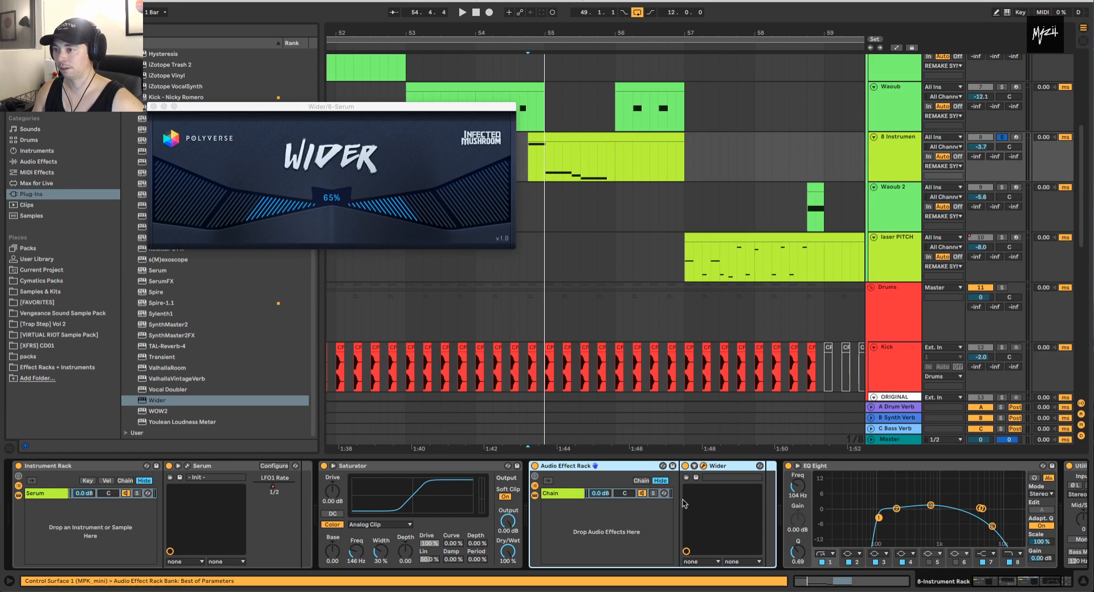
{"action": "left_click", "coordinate": [724, 467]}
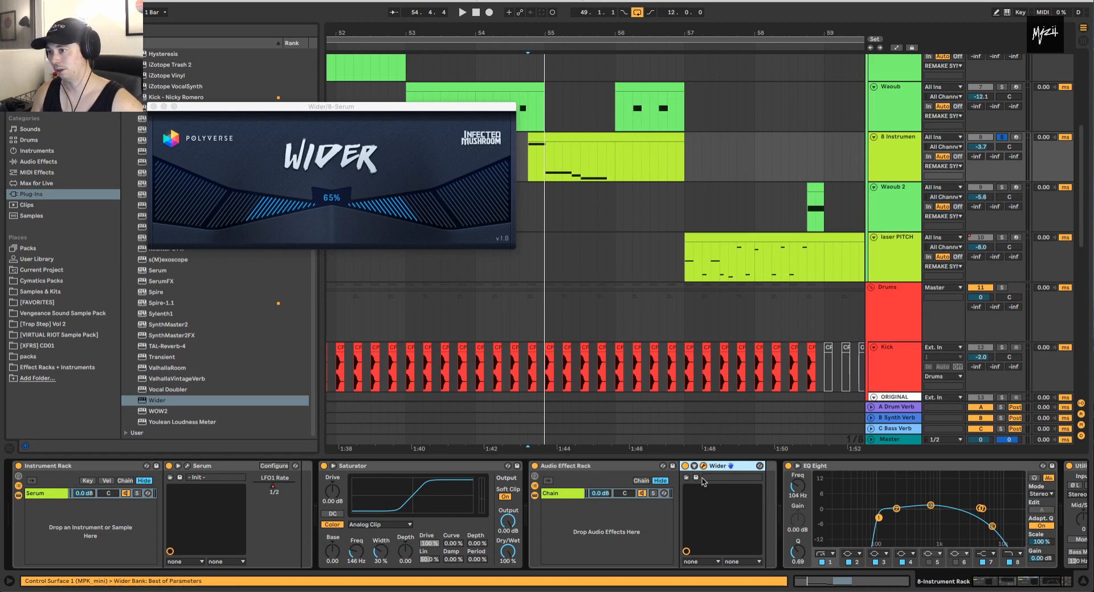
{"action": "left_click", "coordinate": [576, 496]}
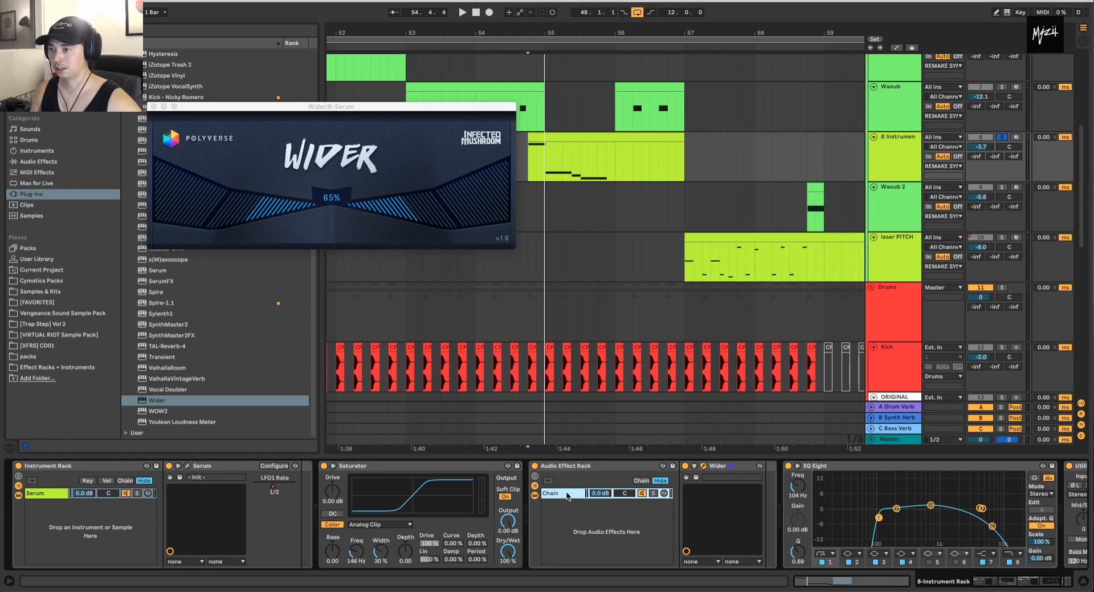
{"action": "key", "text": "ctrl+d"}
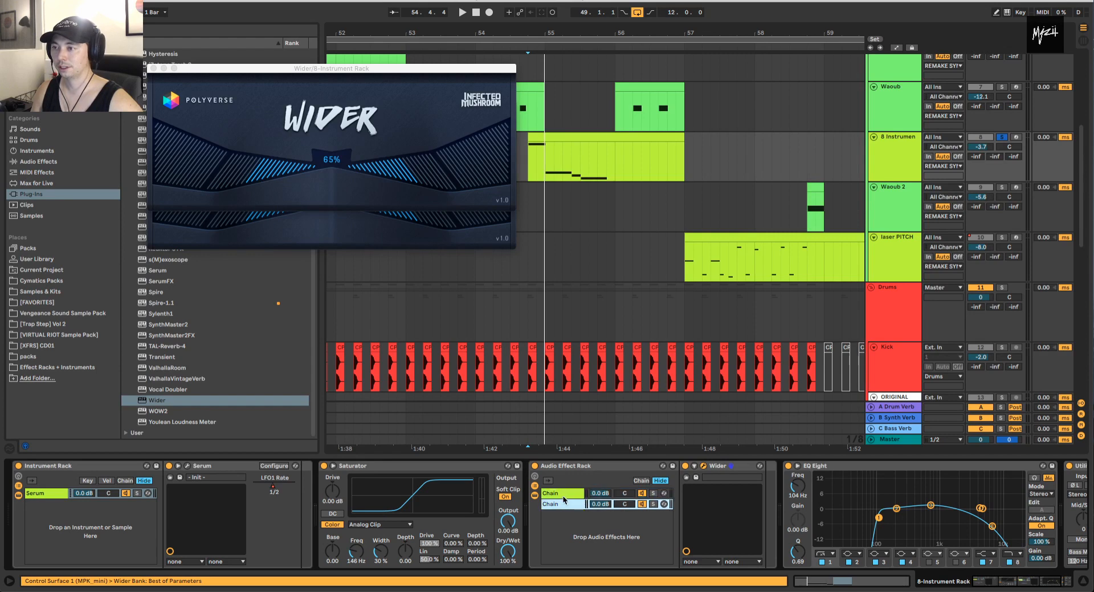
- Audition the clip while toggling the Audio Effect Rack's two parallel chains on and off
{"action": "key", "text": "space"}
{"action": "key", "text": "space"}
{"action": "left_click", "coordinate": [644, 505]}
{"action": "left_click", "coordinate": [644, 493]}
{"action": "key", "text": "space"}
{"action": "key", "text": "space"}
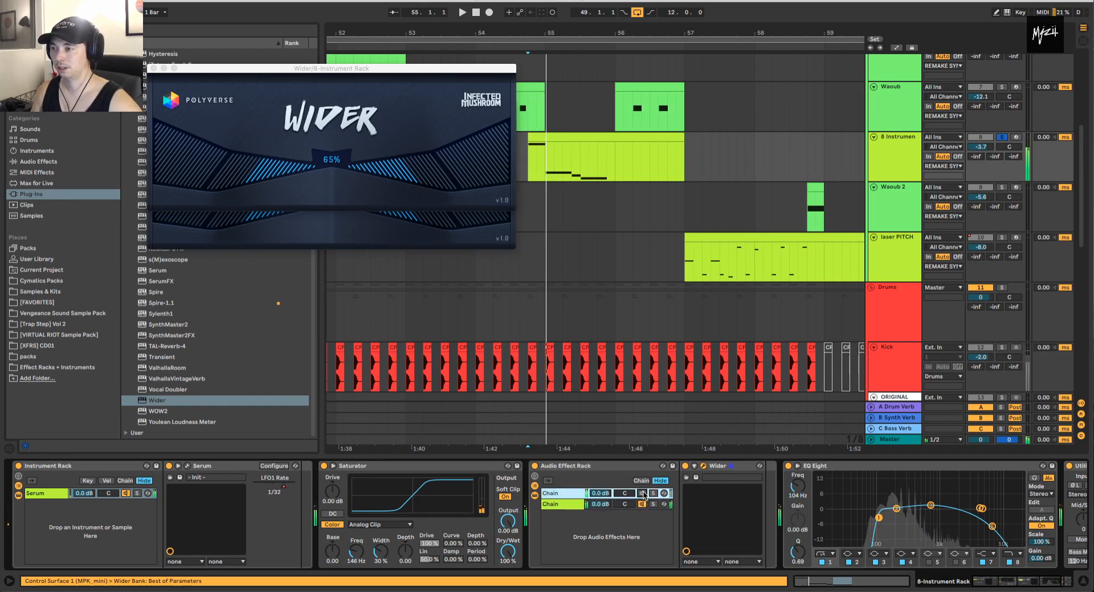
{"action": "left_click", "coordinate": [644, 493]}
{"action": "key", "text": "space"}
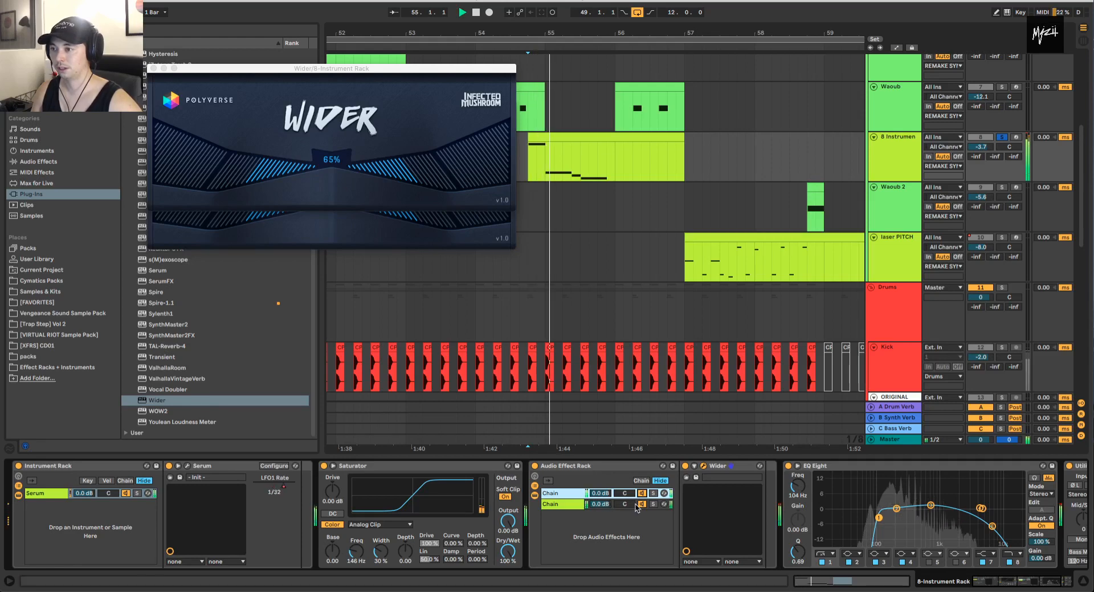
{"action": "key", "text": "space"}
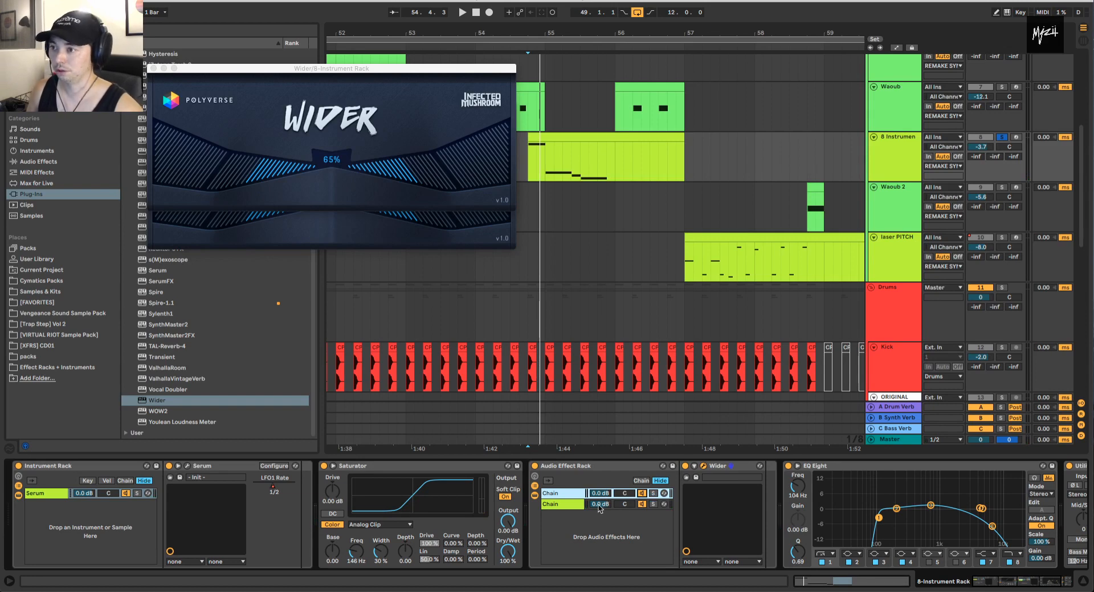
- Delete Wider from the Audio Effect Rack's first chain and solo that chain
{"action": "left_click", "coordinate": [567, 505]}
{"action": "left_click", "coordinate": [570, 492]}
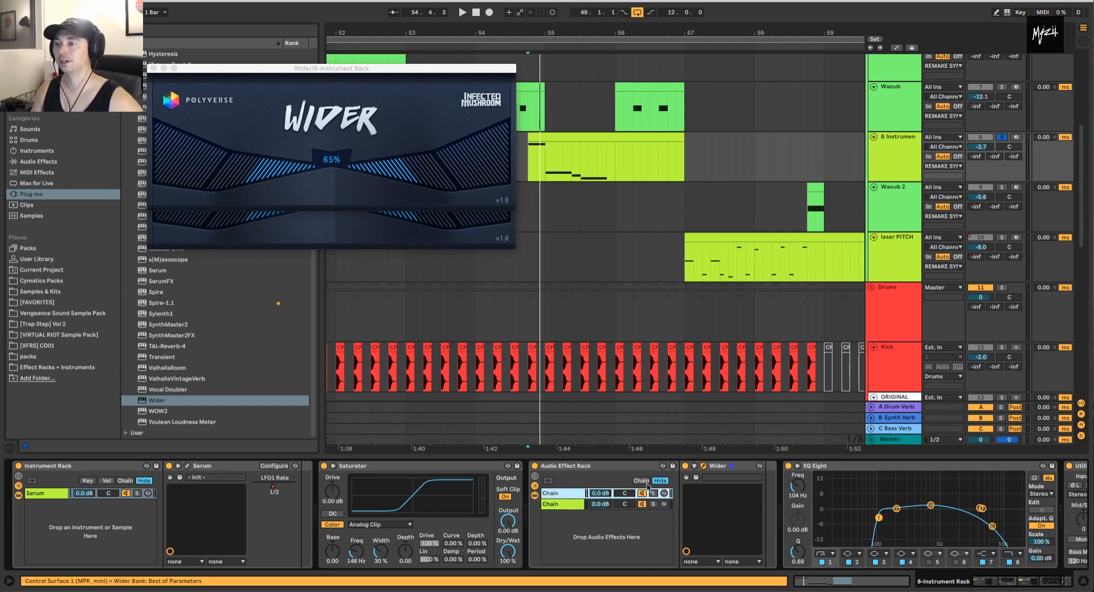
{"action": "left_click", "coordinate": [728, 466]}
{"action": "key", "text": "Delete"}
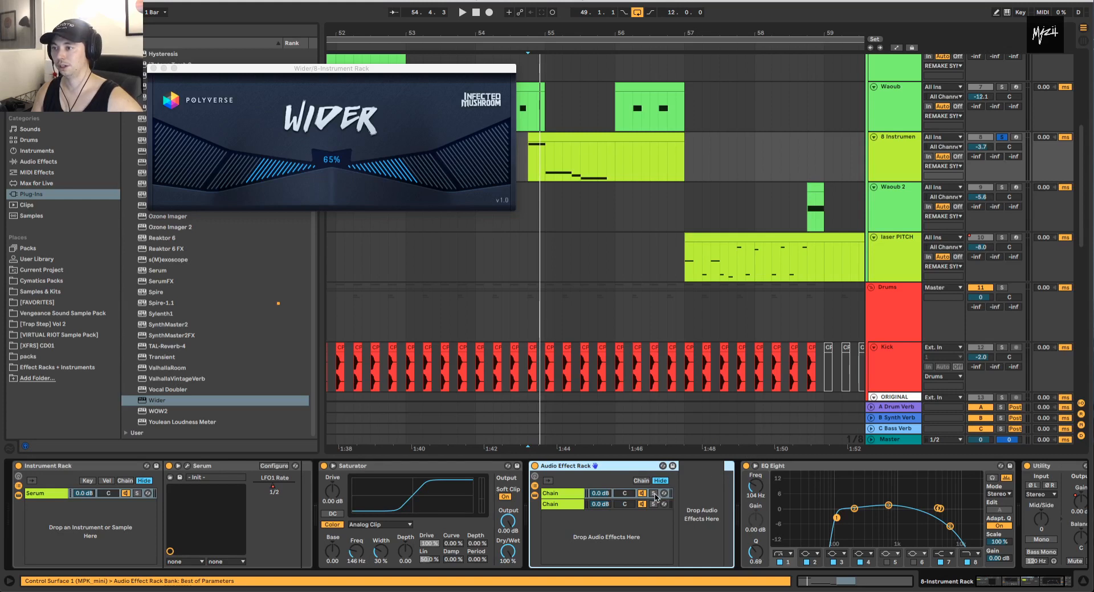
{"action": "left_click", "coordinate": [654, 493]}
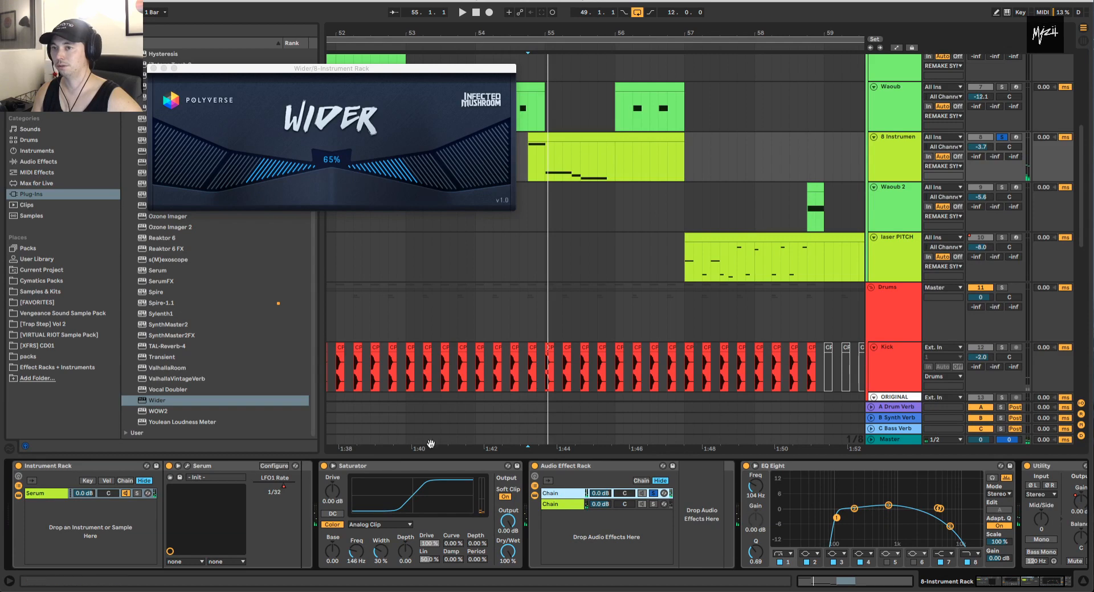
- Close the Wider window and add a Utility audio effect to the Audio Effect Rack's first chain
{"action": "left_click", "coordinate": [77, 216]}
{"action": "left_click", "coordinate": [61, 173]}
{"action": "left_click", "coordinate": [59, 162]}
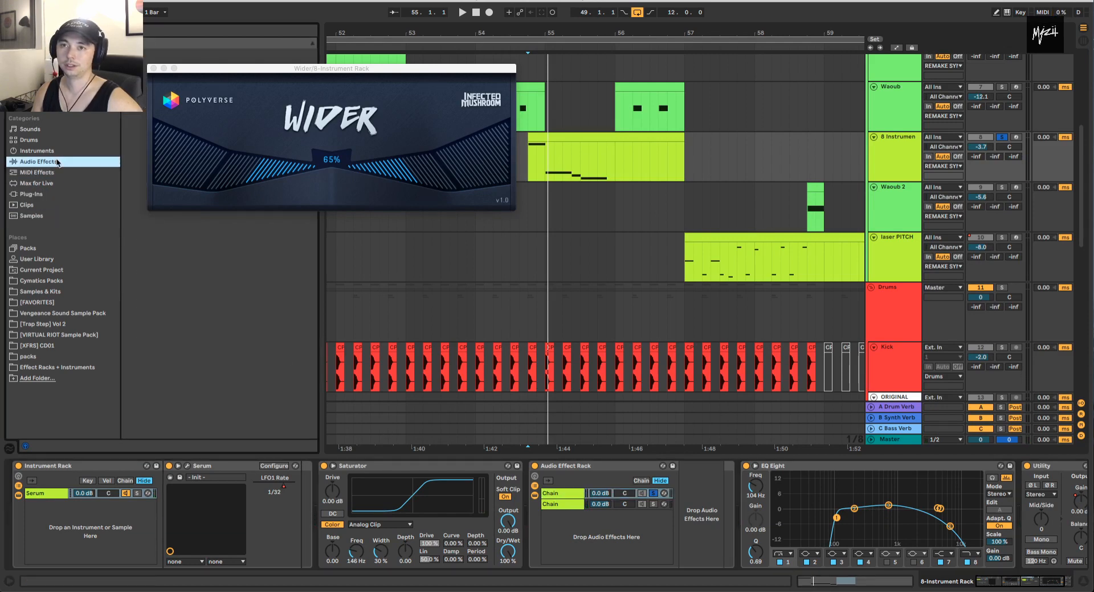
{"action": "left_click", "coordinate": [57, 151]}
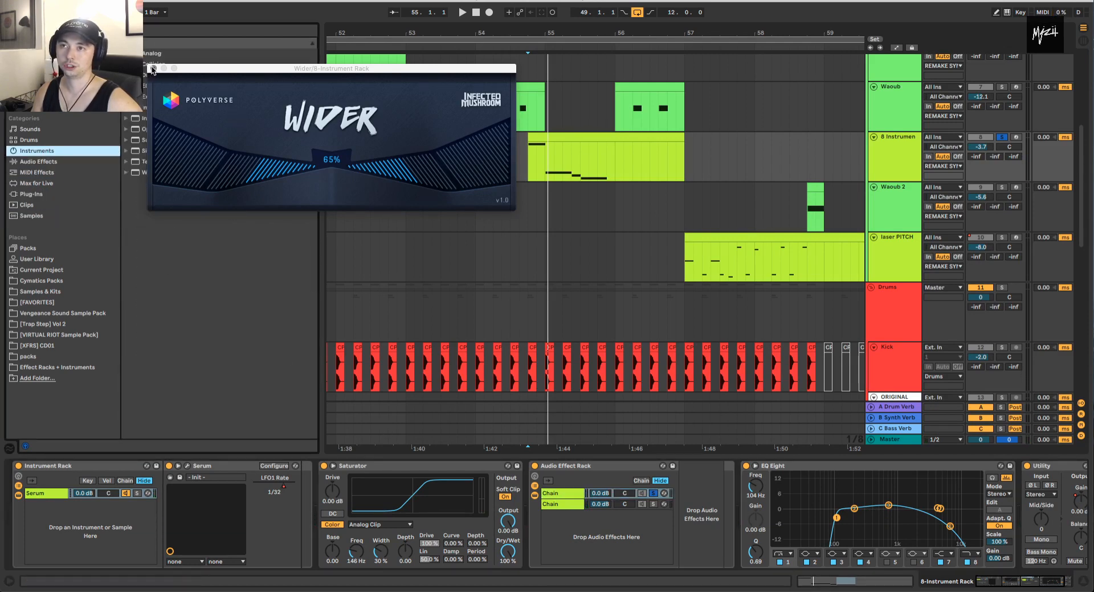
{"action": "left_click", "coordinate": [151, 69]}
{"action": "left_click", "coordinate": [63, 204]}
{"action": "left_click", "coordinate": [59, 195]}
{"action": "left_click", "coordinate": [38, 173]}
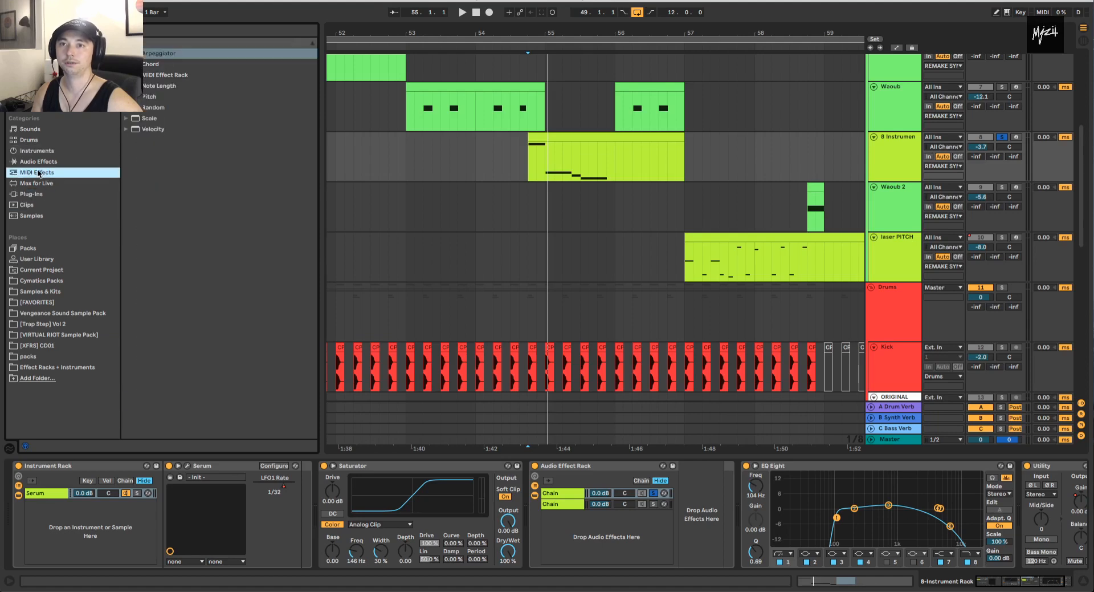
{"action": "left_click", "coordinate": [38, 161]}
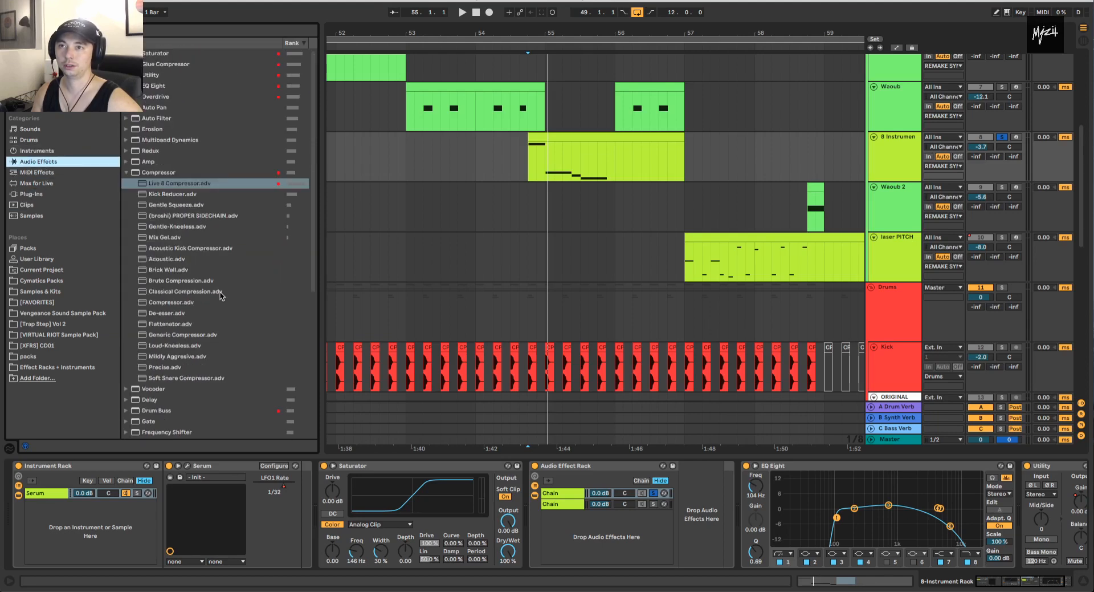
{"action": "left_click_drag", "start_coordinate": [151, 74], "coordinate": [795, 482]}
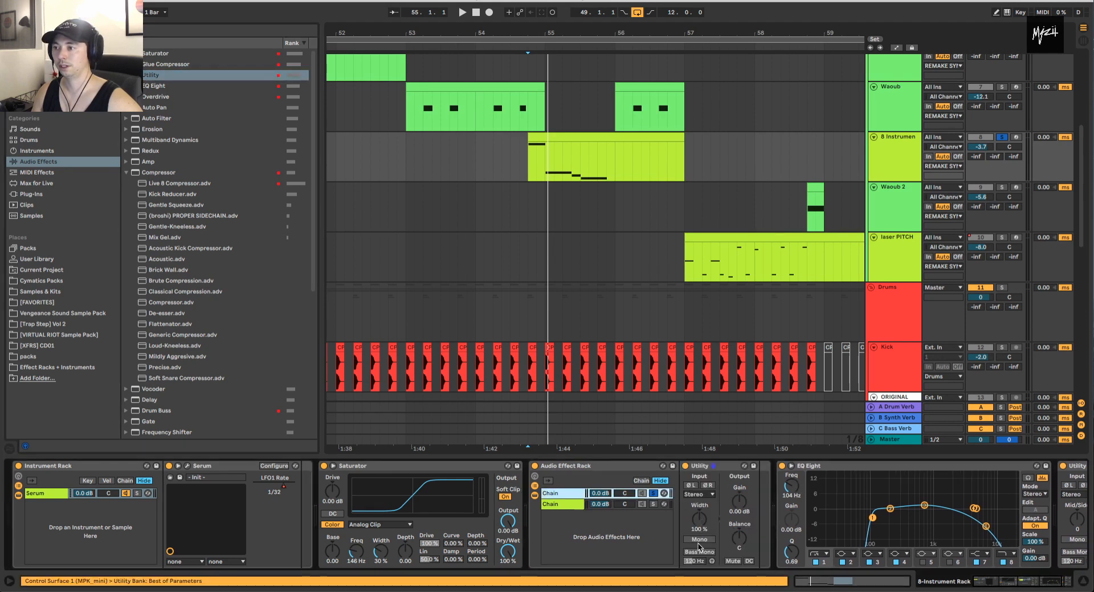
- Set the first chain's Utility width to 3% and audition that soloed chain
{"action": "left_click_drag", "start_coordinate": [700, 522], "coordinate": [700, 556]}
{"action": "key", "text": "space"}
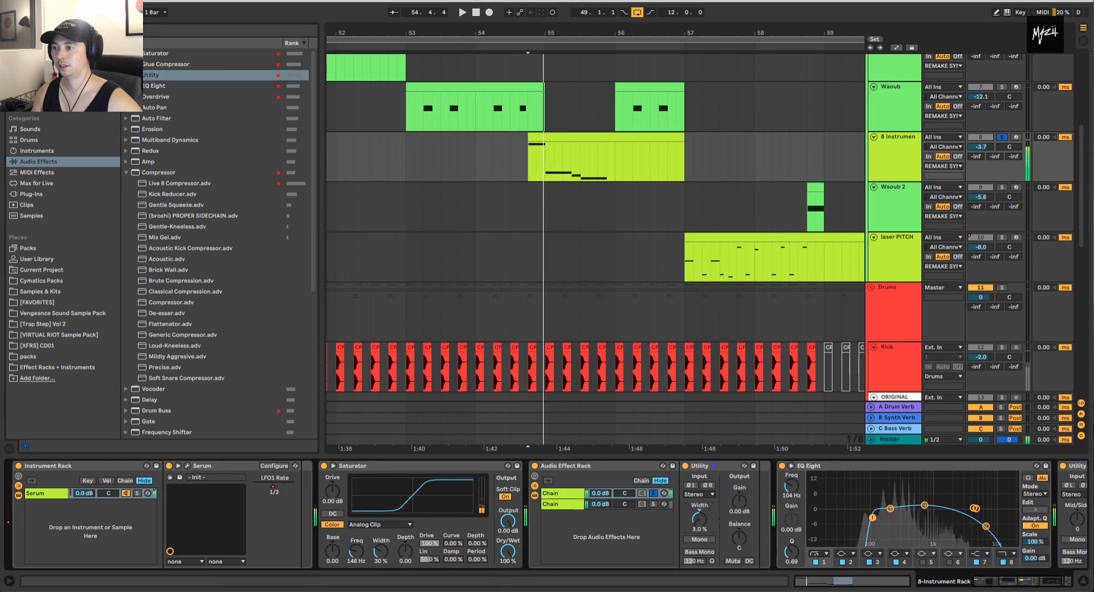
{"action": "key", "text": "space"}
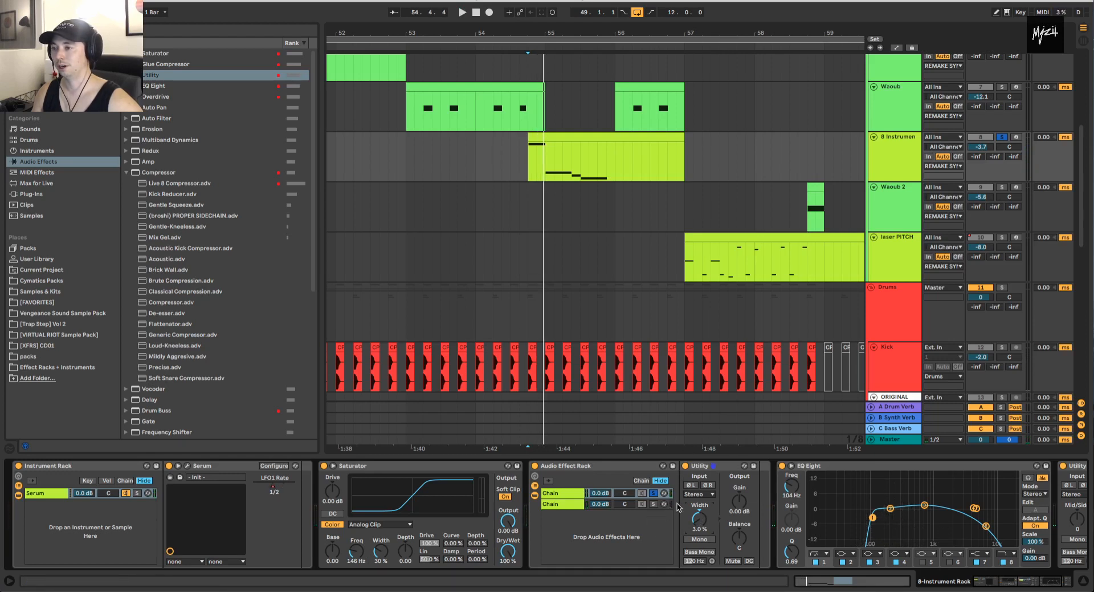
- Inspect Wider in the Audio Effect Rack's second chain and audition that chain soloed
{"action": "left_click", "coordinate": [581, 504]}
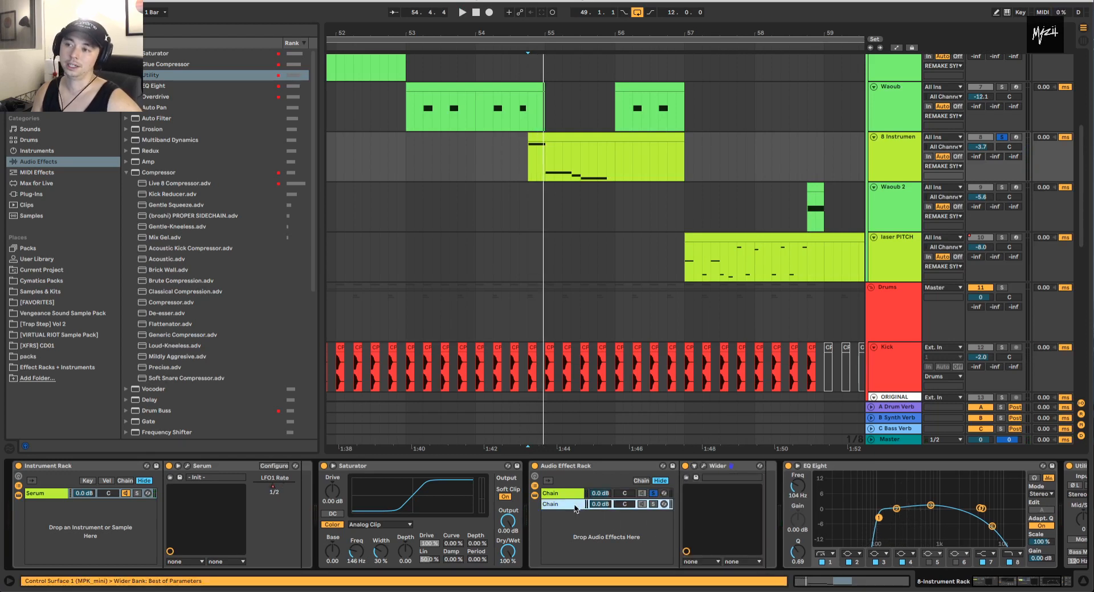
{"action": "left_click", "coordinate": [704, 466]}
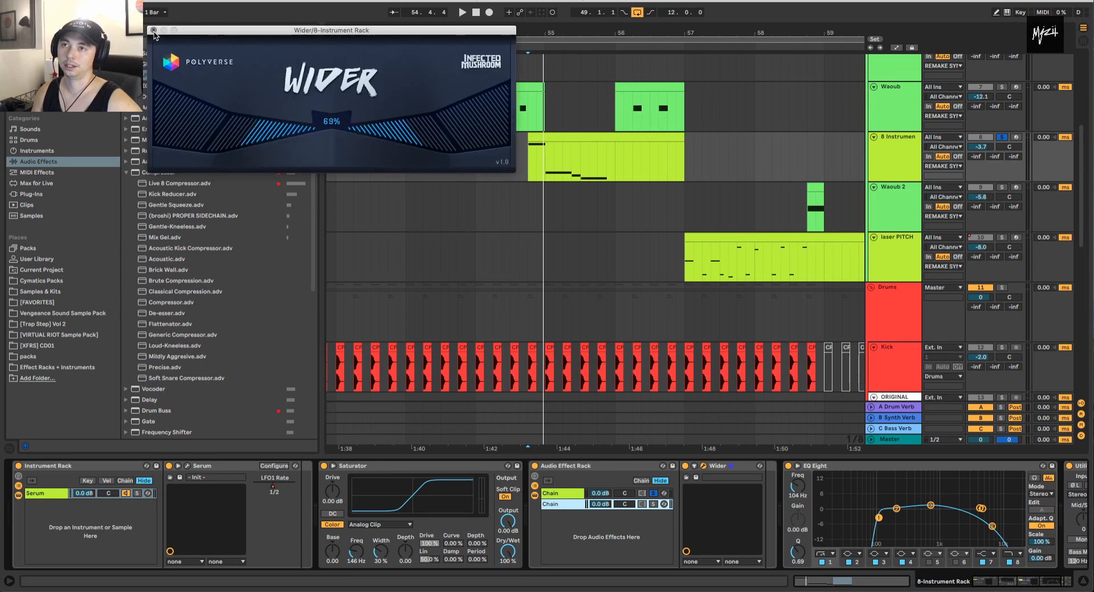
{"action": "left_click", "coordinate": [152, 29]}
{"action": "left_click", "coordinate": [653, 503]}
{"action": "key", "text": "space"}
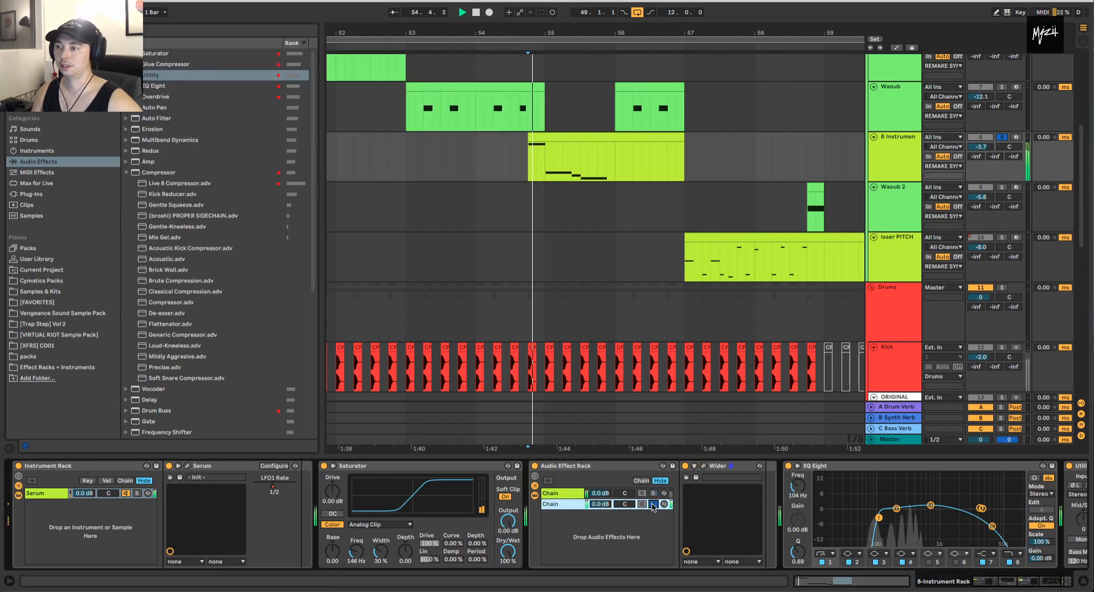
{"action": "key", "text": "space"}
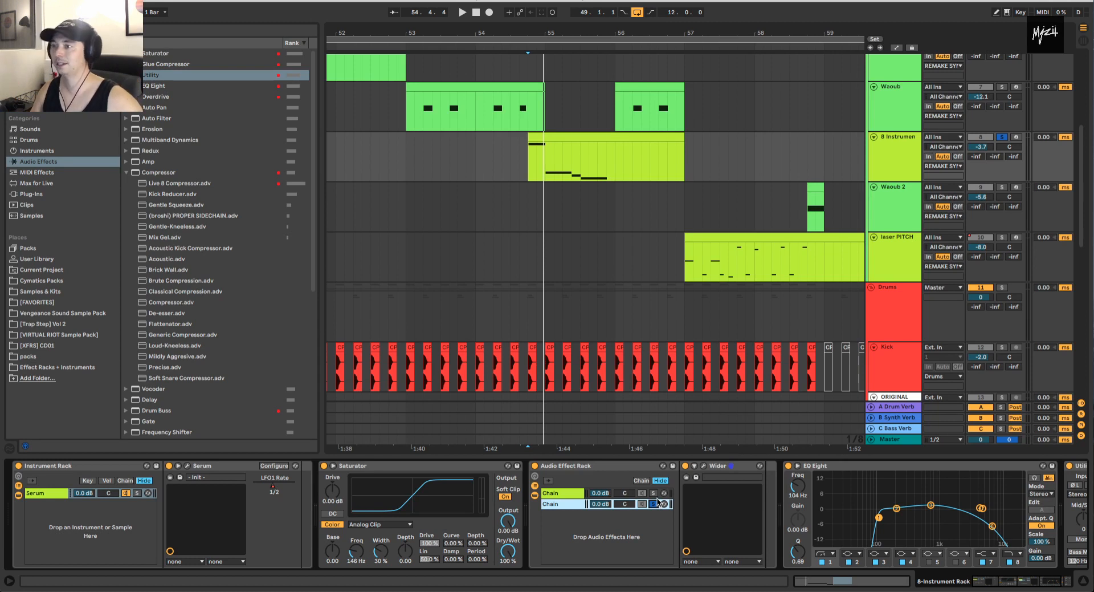
- Unsolo the rack's chains and audition them together while switching the Wider chain off and on
{"action": "left_click", "coordinate": [654, 492]}
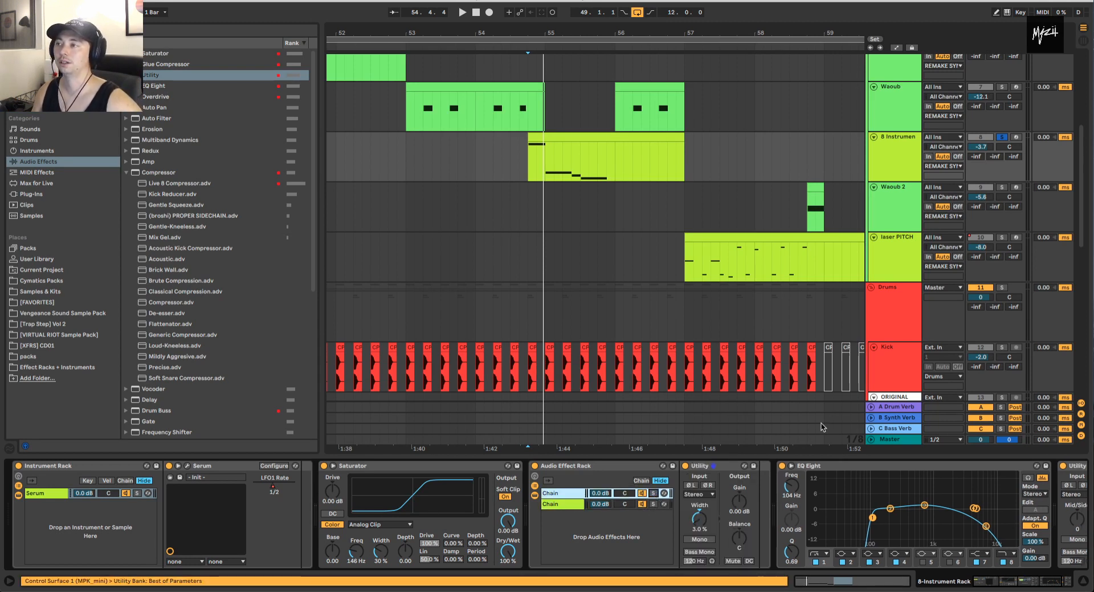
{"action": "key", "text": "space"}
{"action": "left_click", "coordinate": [643, 504]}
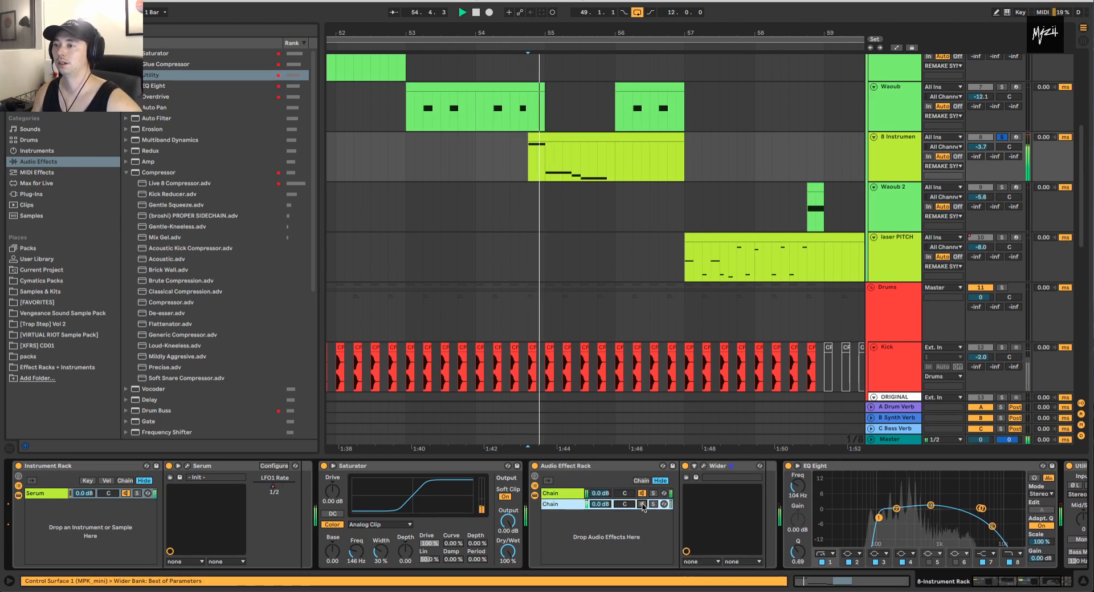
{"action": "left_click", "coordinate": [642, 504]}
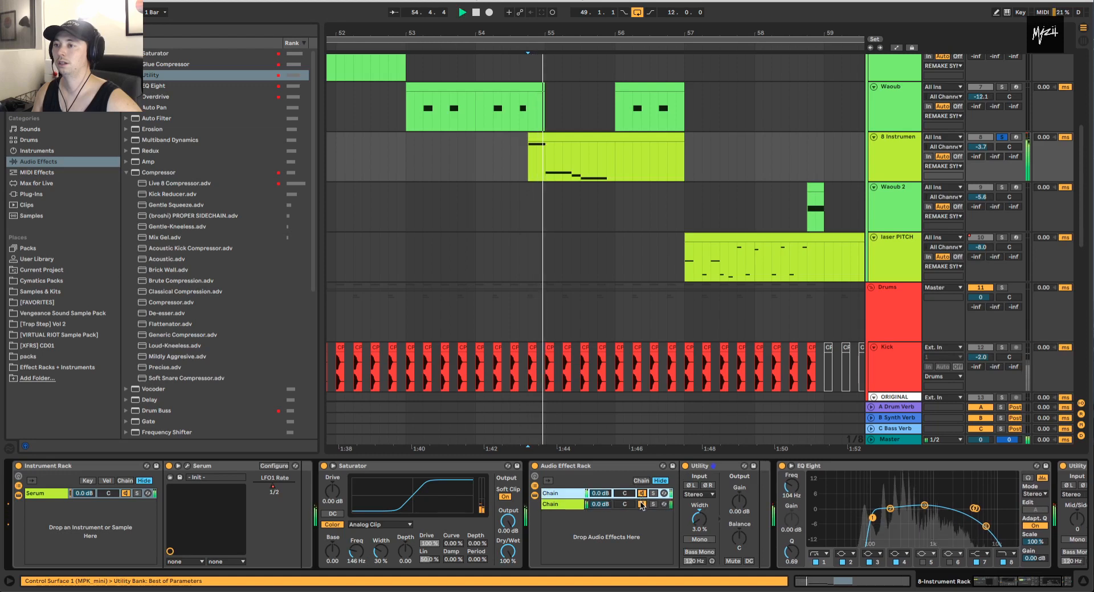
{"action": "key", "text": "space"}
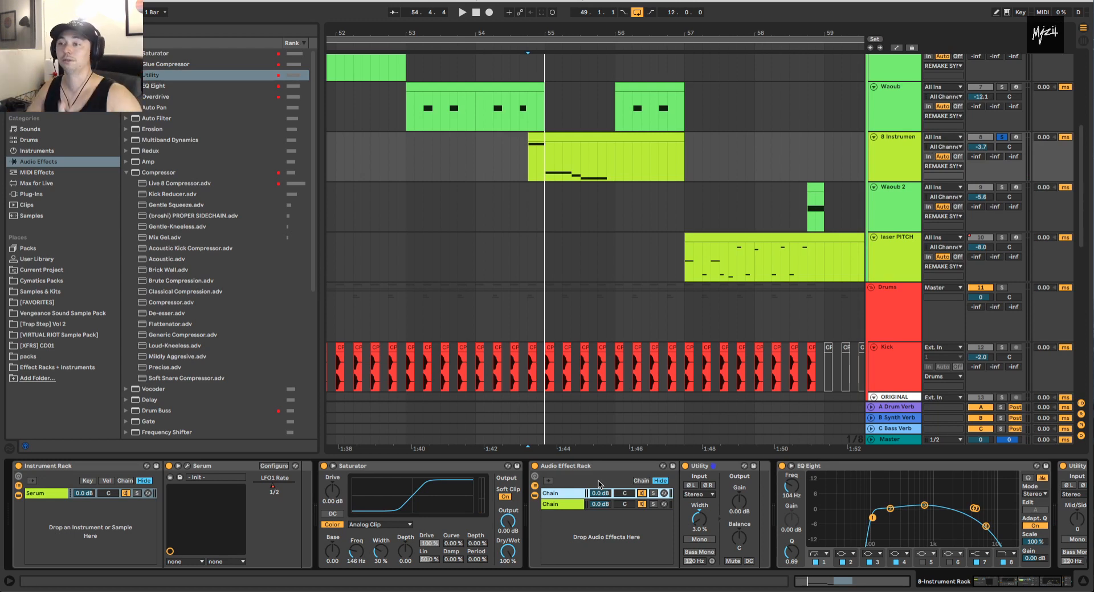
- Compare the rack's two chains and set the first chain's Utility width to 47%
{"action": "left_click", "coordinate": [569, 504]}
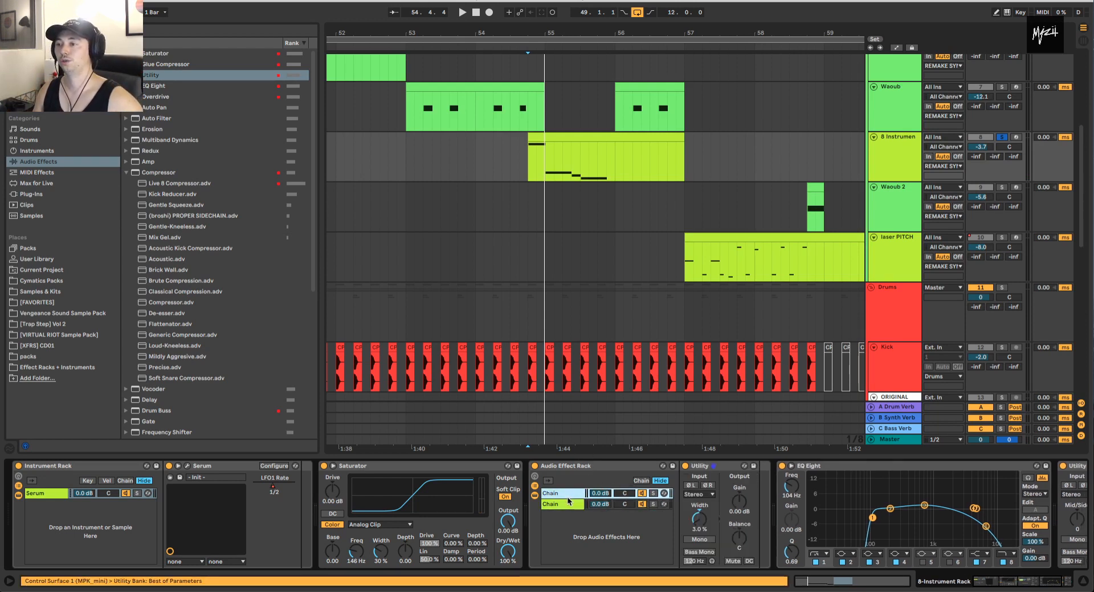
{"action": "left_click", "coordinate": [571, 493]}
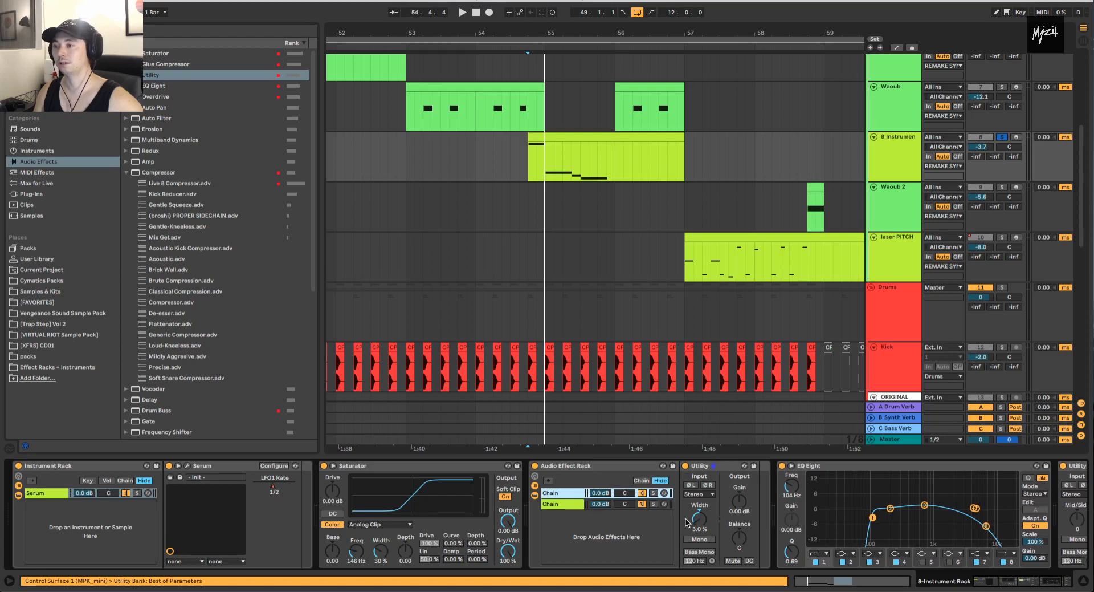
{"action": "left_click_drag", "start_coordinate": [699, 522], "coordinate": [700, 503]}
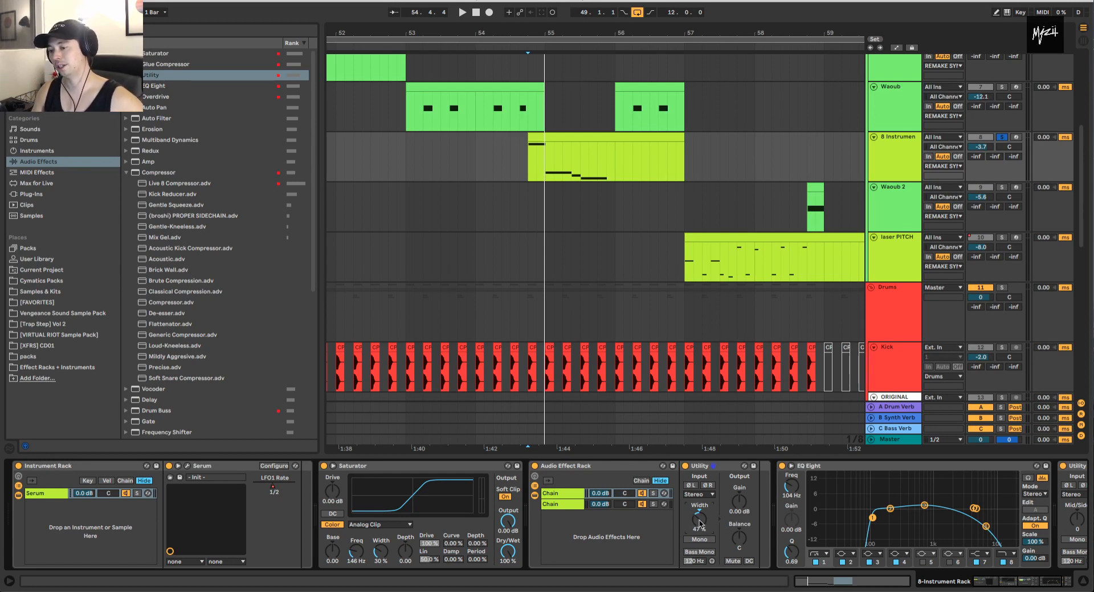
- Review the second chain's Wider and delete the whole Audio Effect Rack from the track
{"action": "left_click", "coordinate": [554, 504]}
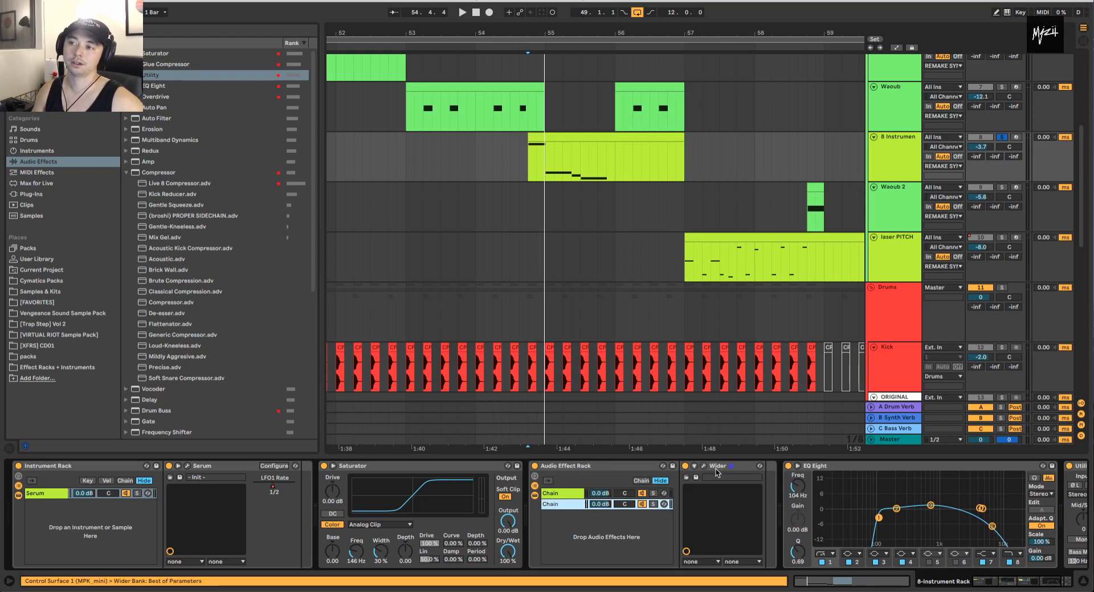
{"action": "left_click", "coordinate": [701, 469]}
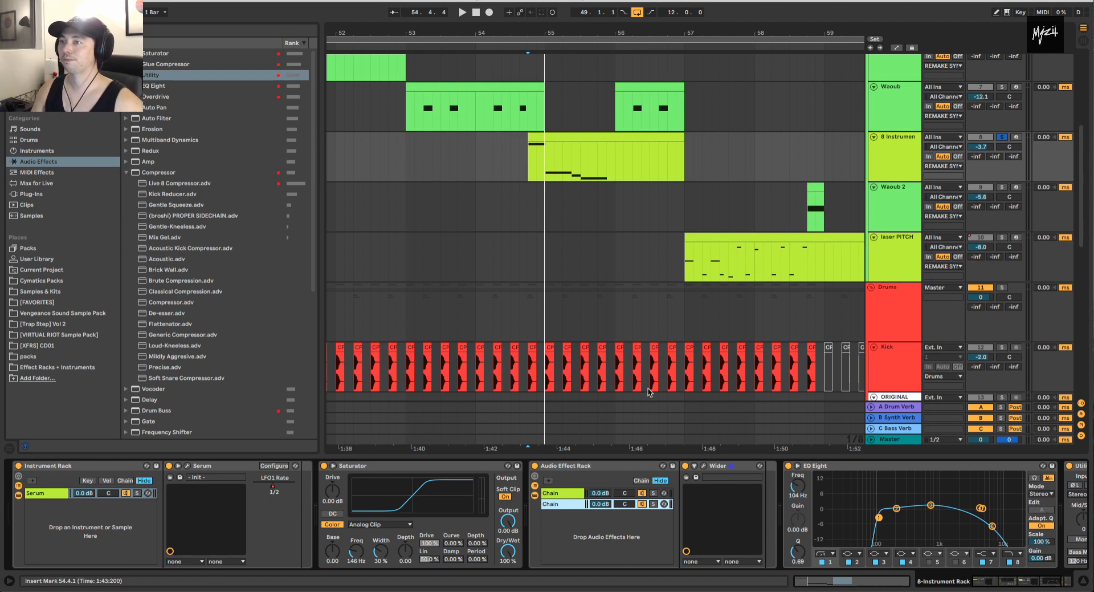
{"action": "left_click", "coordinate": [614, 467]}
{"action": "key", "text": "Delete"}
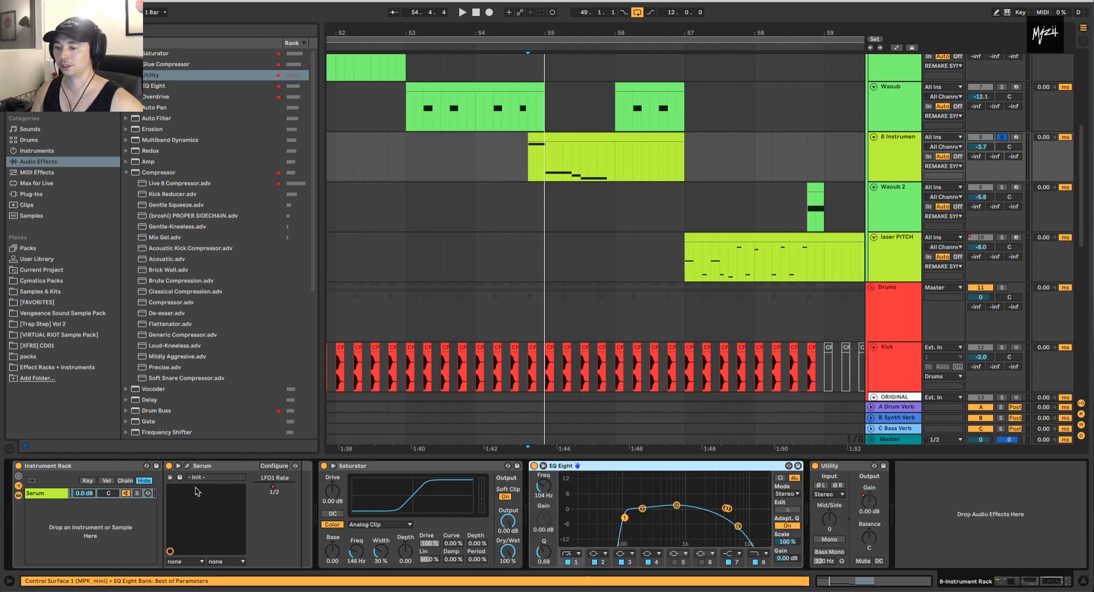
- Open Serum and audition the full patch, comparing it with OSC A and OSC B turned off
{"action": "left_click", "coordinate": [187, 465]}
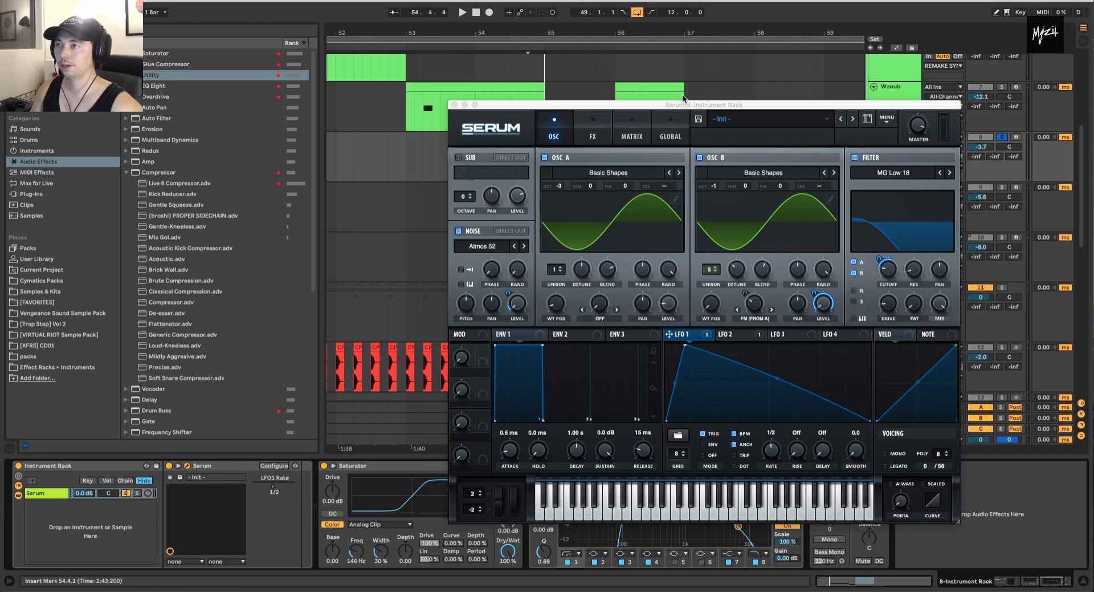
{"action": "left_click_drag", "start_coordinate": [686, 107], "coordinate": [437, 122]}
{"action": "key", "text": "space"}
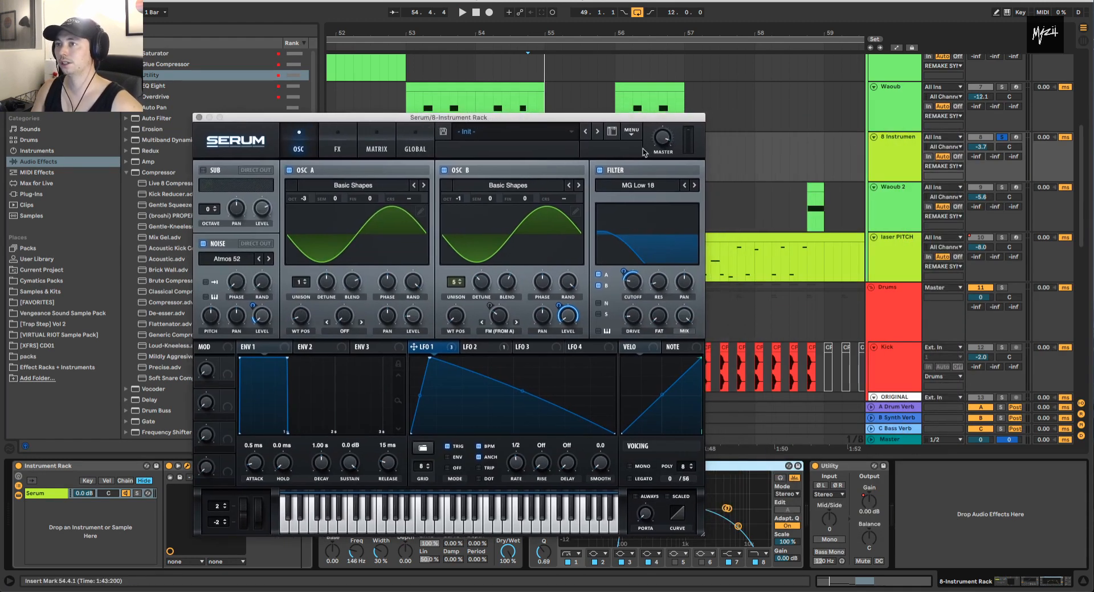
{"action": "key", "text": "space"}
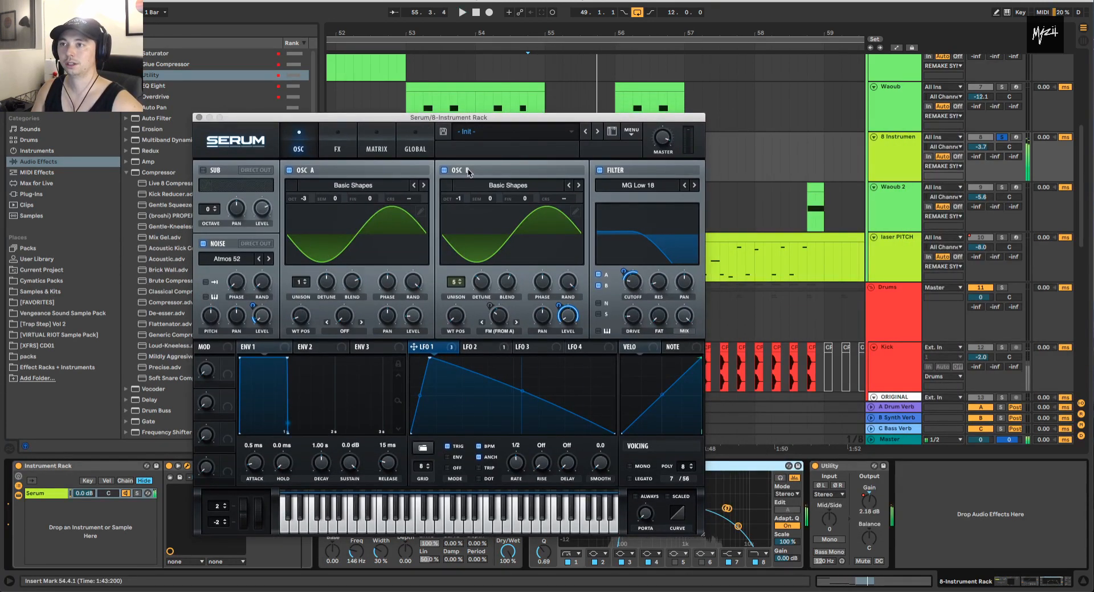
{"action": "left_click", "coordinate": [444, 170]}
{"action": "left_click", "coordinate": [299, 171]}
{"action": "key", "text": "space"}
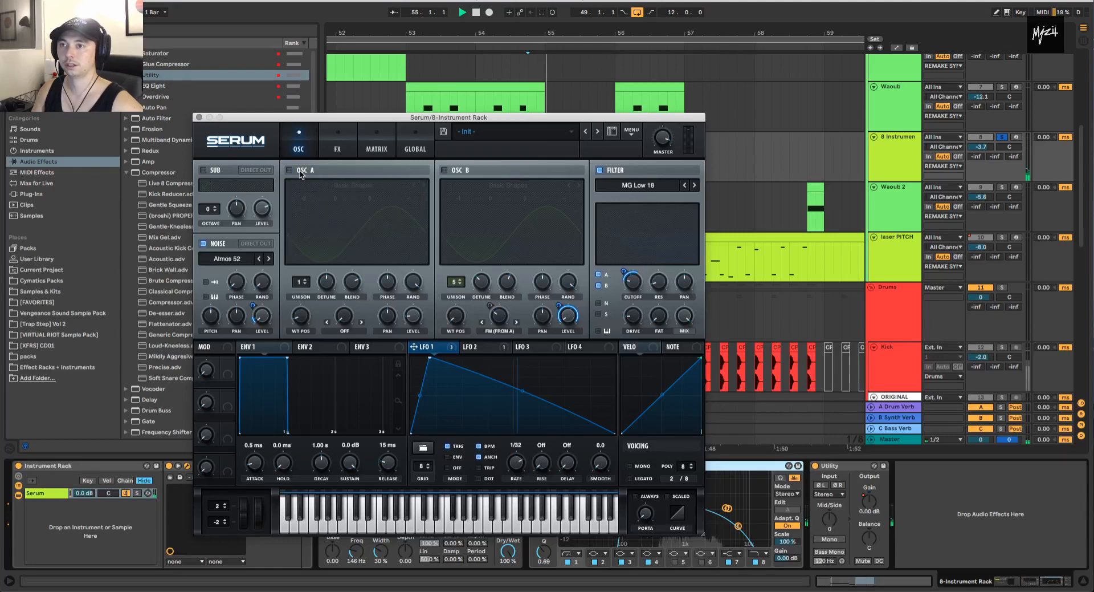
{"action": "key", "text": "space"}
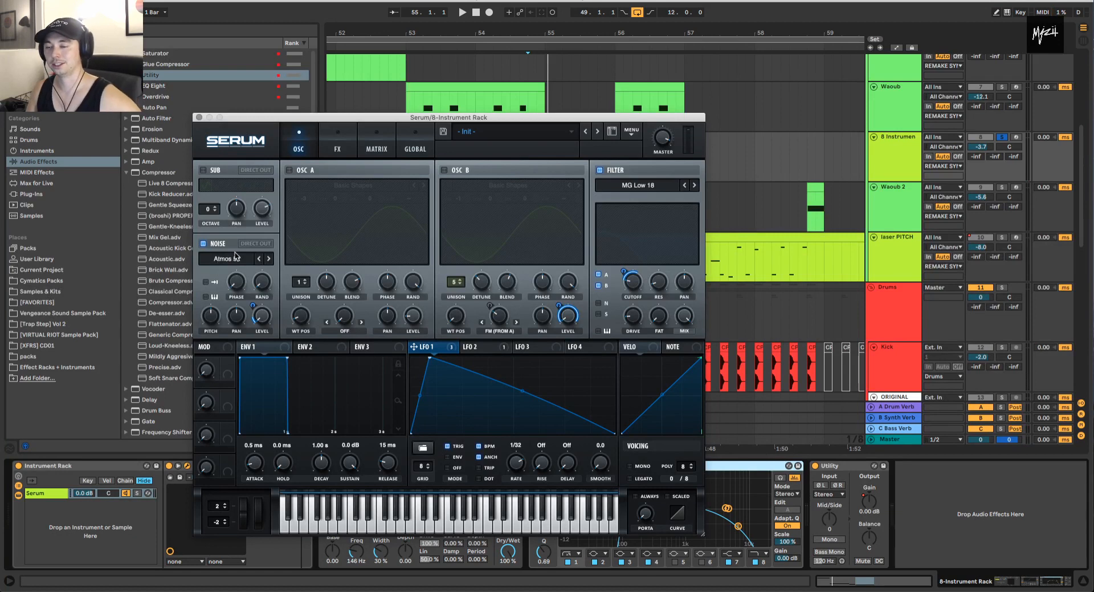
- Turn OSC A and OSC B back on in Serum and play the clip
{"action": "left_click_drag", "start_coordinate": [570, 123], "coordinate": [427, 66]}
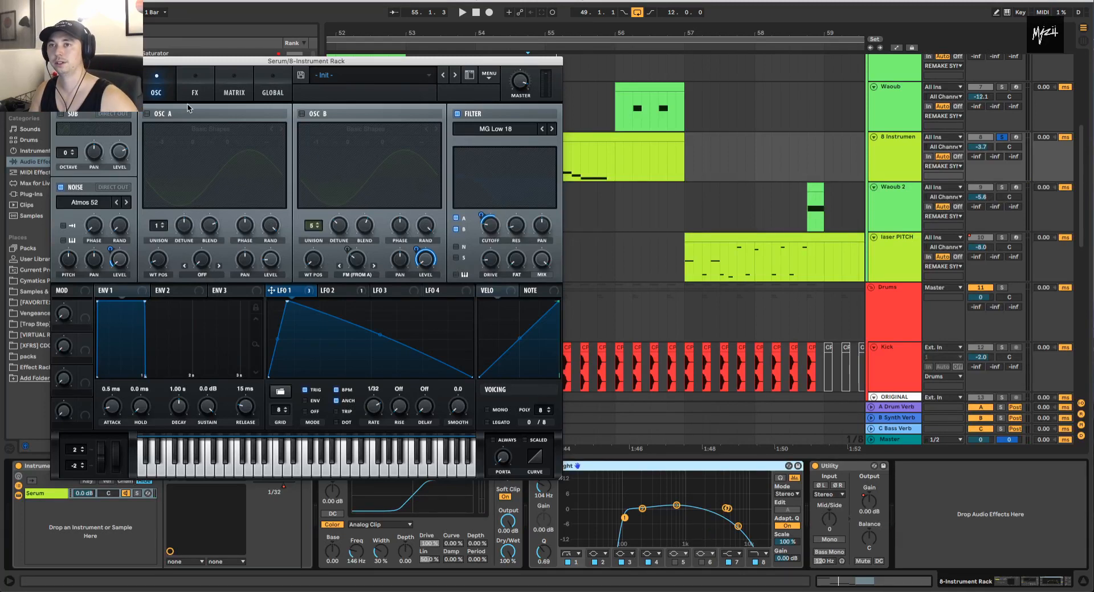
{"action": "left_click", "coordinate": [164, 114]}
{"action": "left_click", "coordinate": [317, 114]}
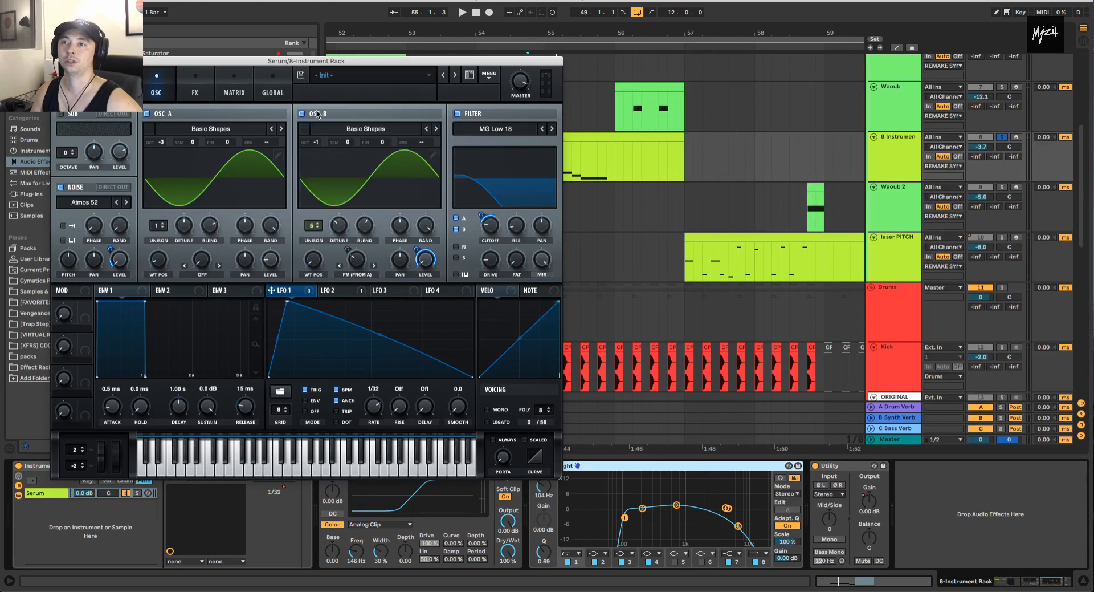
{"action": "key", "text": "space"}
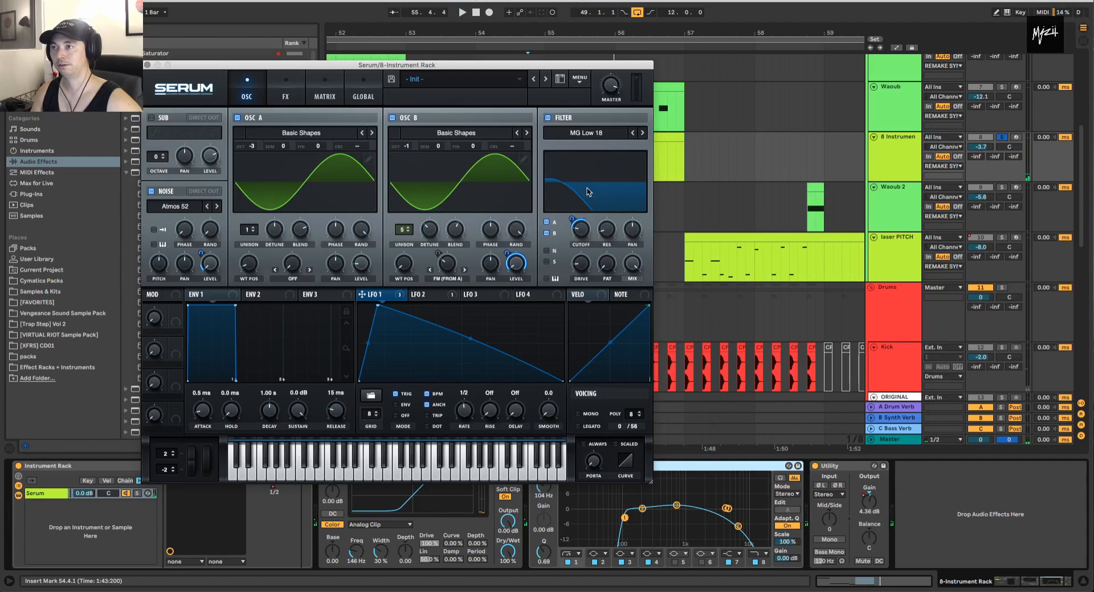
- Show LFO 2 in Serum and audition how it modulates OSC B's FM (From A) amount
{"action": "left_click", "coordinate": [416, 295]}
{"action": "key", "text": "space"}
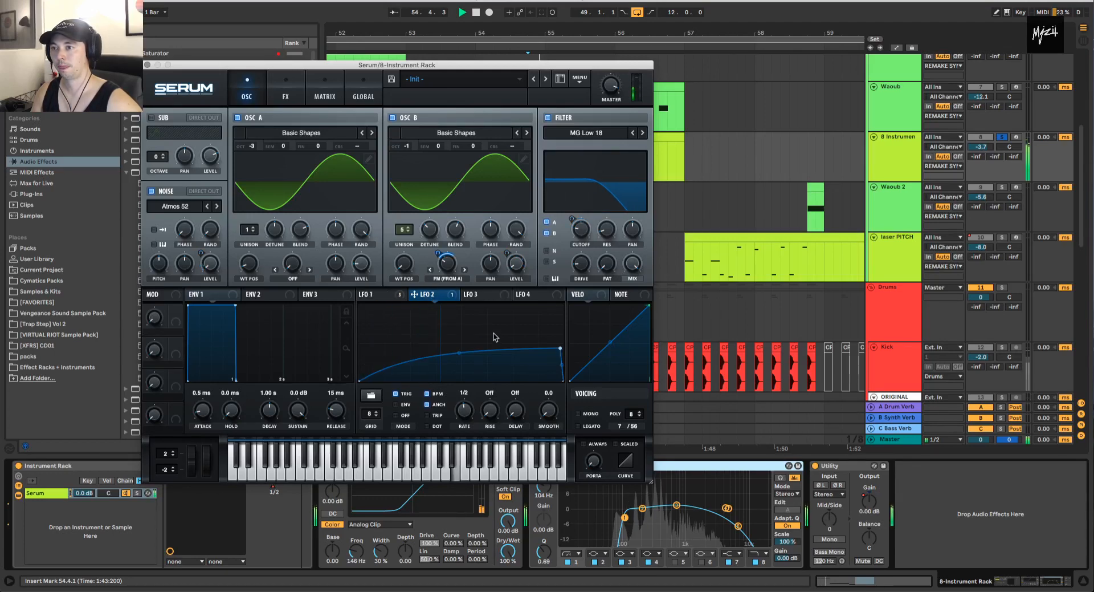
{"action": "key", "text": "space"}
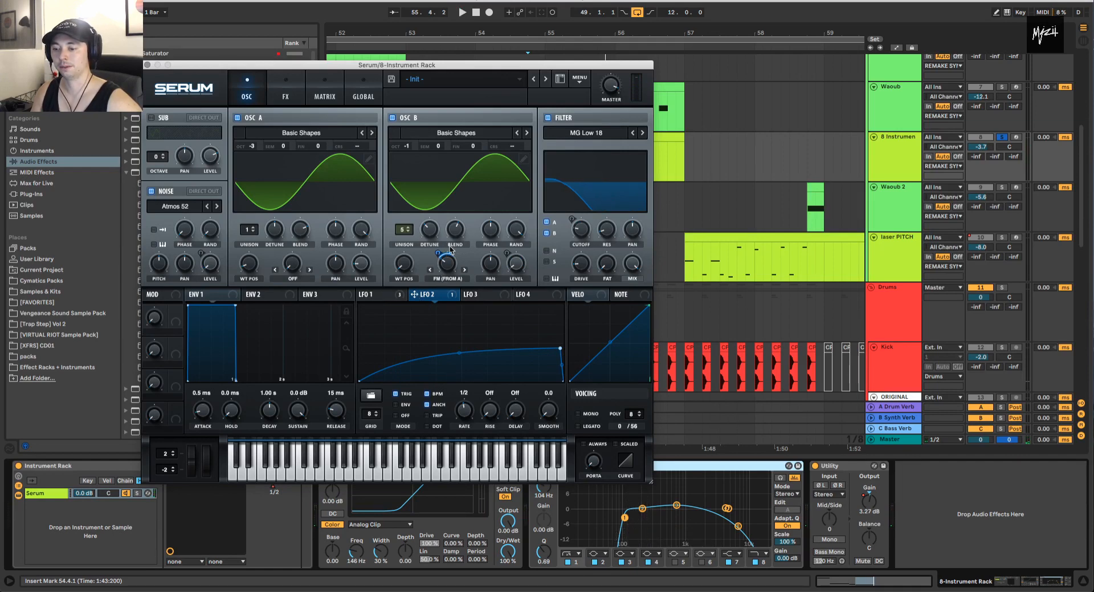
{"action": "key", "text": "space"}
{"action": "key", "text": "space"}
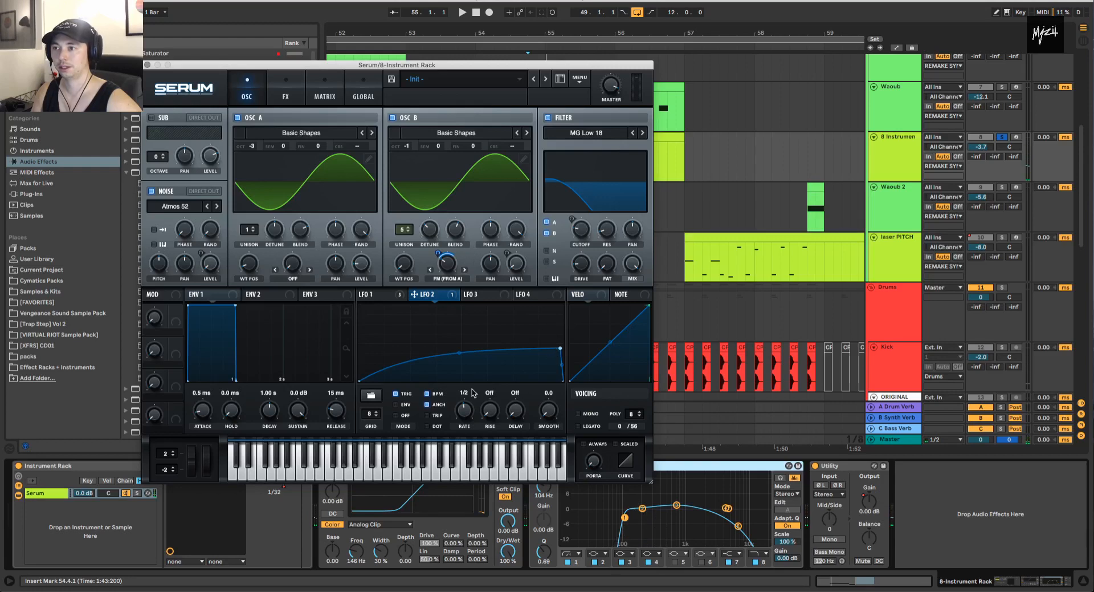
{"action": "key", "text": "space"}
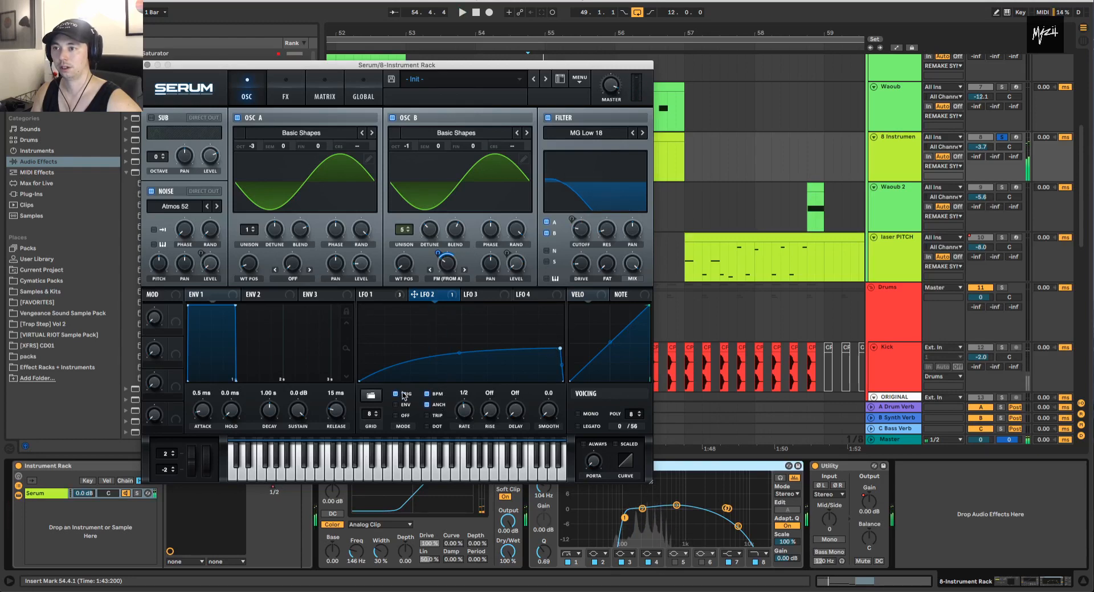
- Switch LFO 2's mode from Trig to Env and audition the clip
{"action": "left_click", "coordinate": [396, 394]}
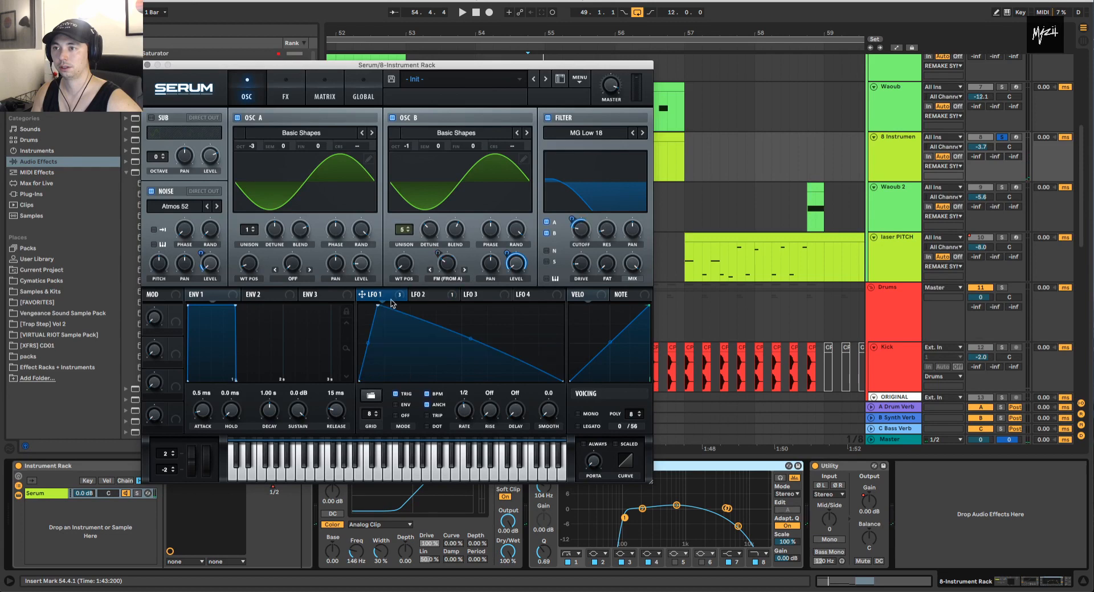
{"action": "left_click", "coordinate": [397, 415]}
{"action": "key", "text": "space"}
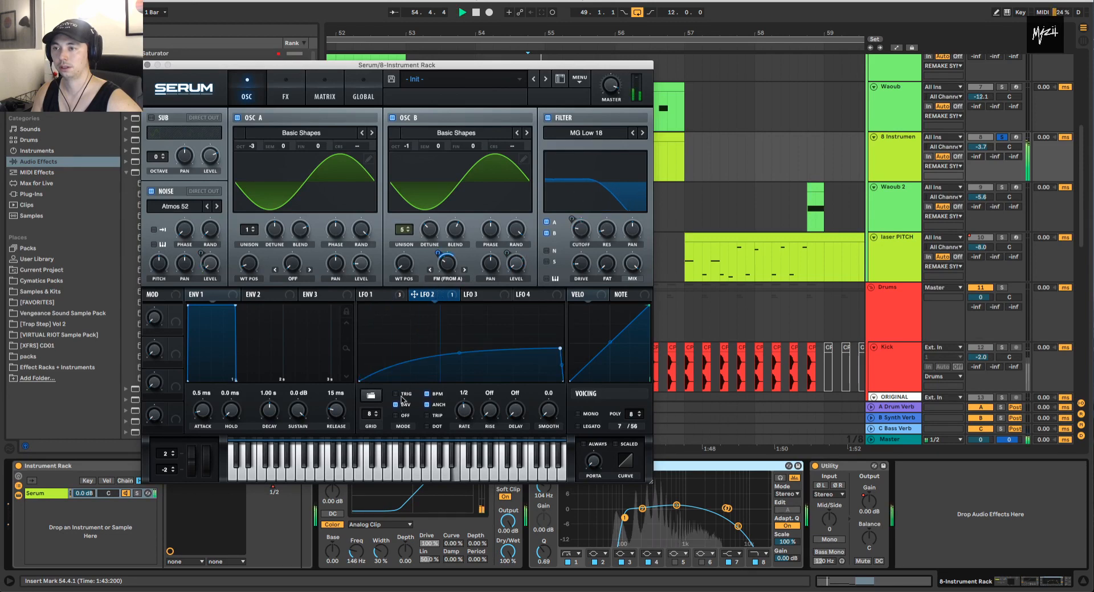
- Stop playback, set LFO 2's mode to Trig, and audition the clip with the Serum window moved off the arrangement
{"action": "key", "text": "space"}
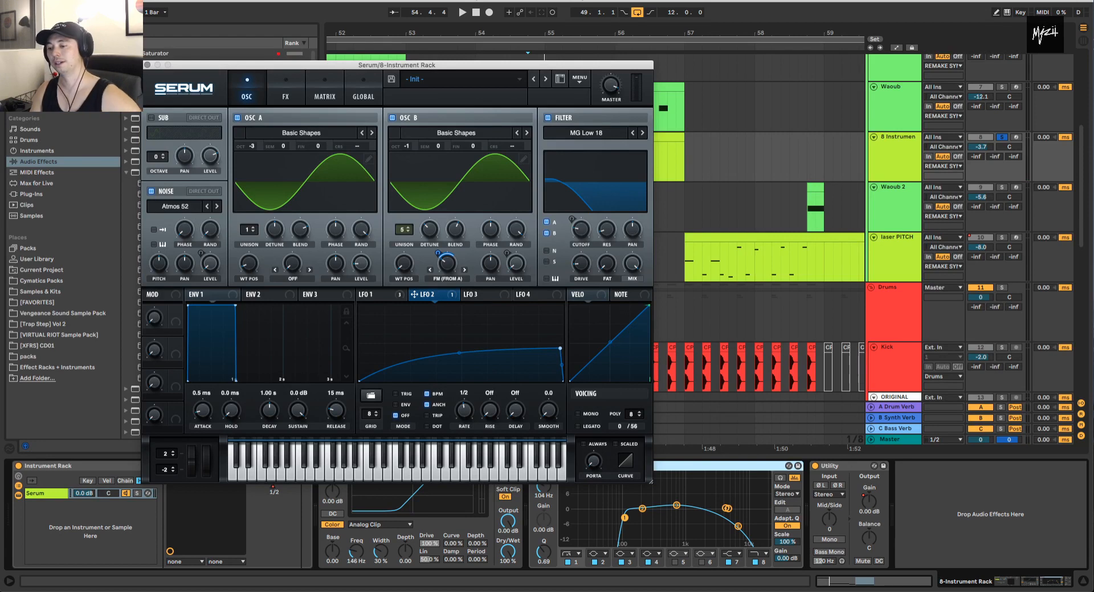
{"action": "left_click", "coordinate": [403, 396]}
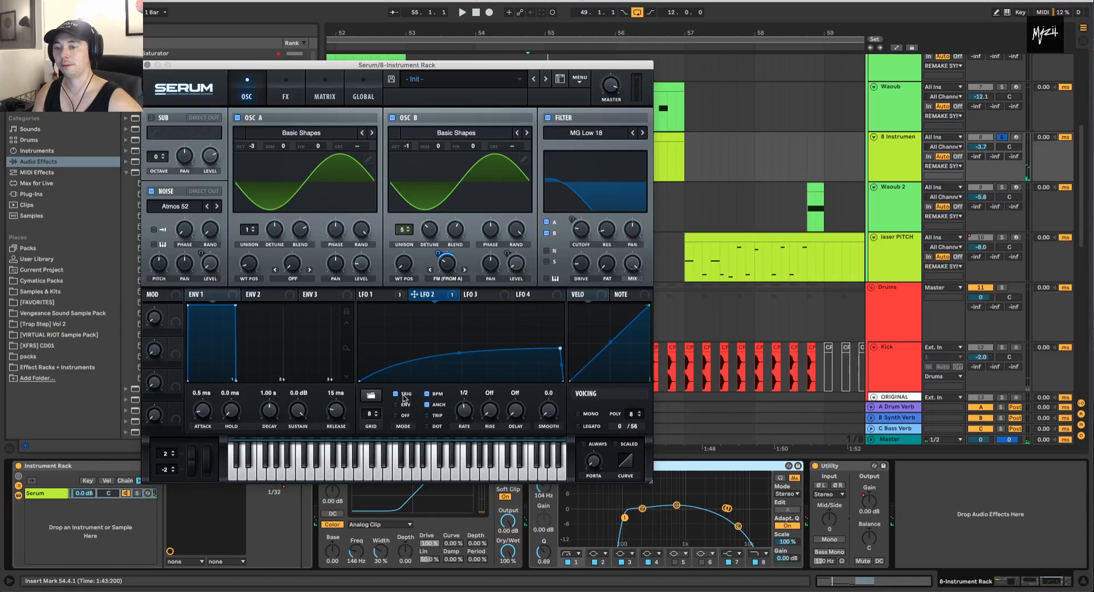
{"action": "mouse_move", "coordinate": [404, 397]}
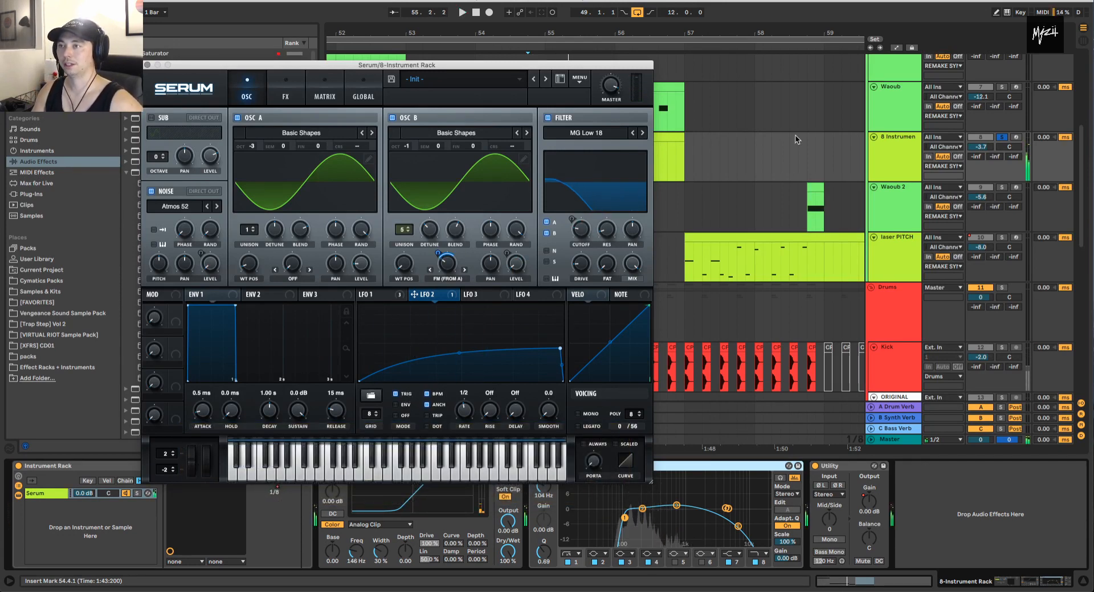
{"action": "left_click_drag", "start_coordinate": [600, 65], "coordinate": [523, 217]}
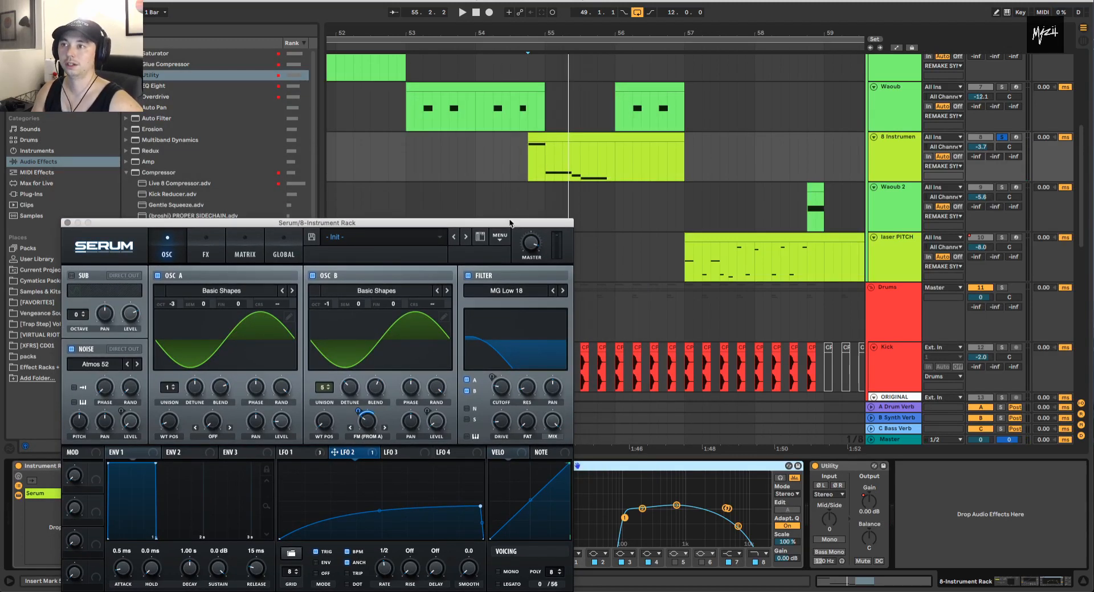
{"action": "left_click_drag", "start_coordinate": [510, 223], "coordinate": [530, 145]}
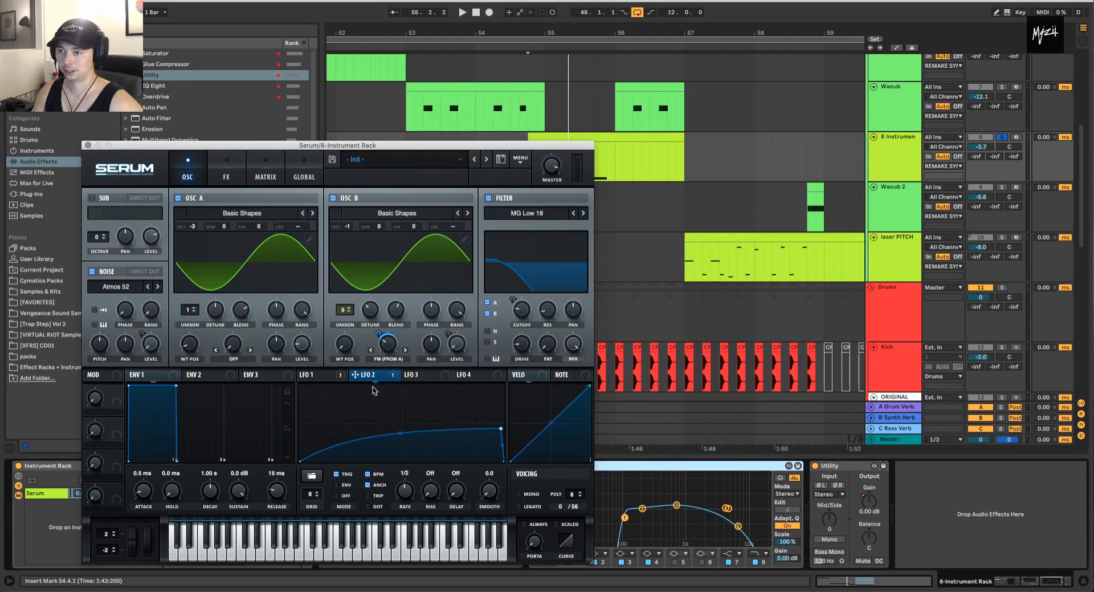
{"action": "key", "text": "space"}
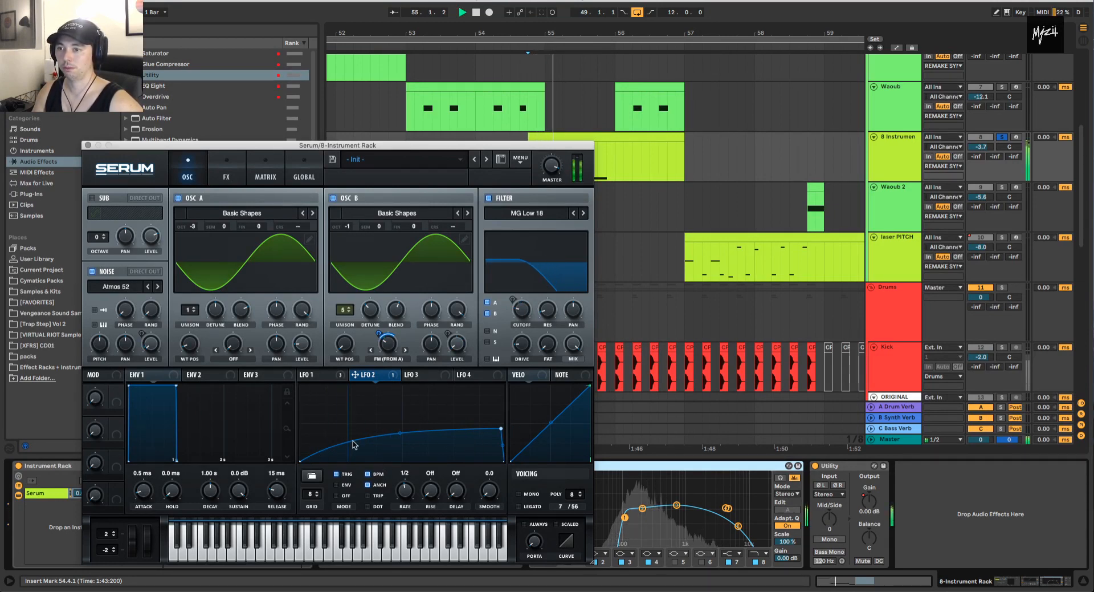
{"action": "key", "text": "space"}
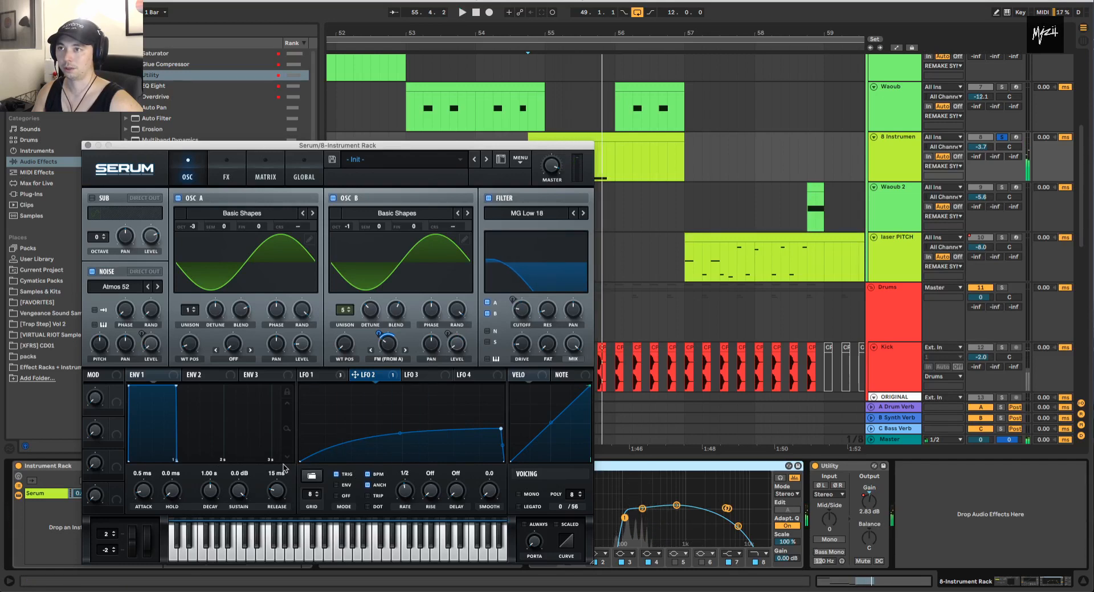
- Audition the clip with LFO 2's mode set to Off, and return the mode to Trig
{"action": "left_click", "coordinate": [344, 495]}
{"action": "key", "text": "space"}
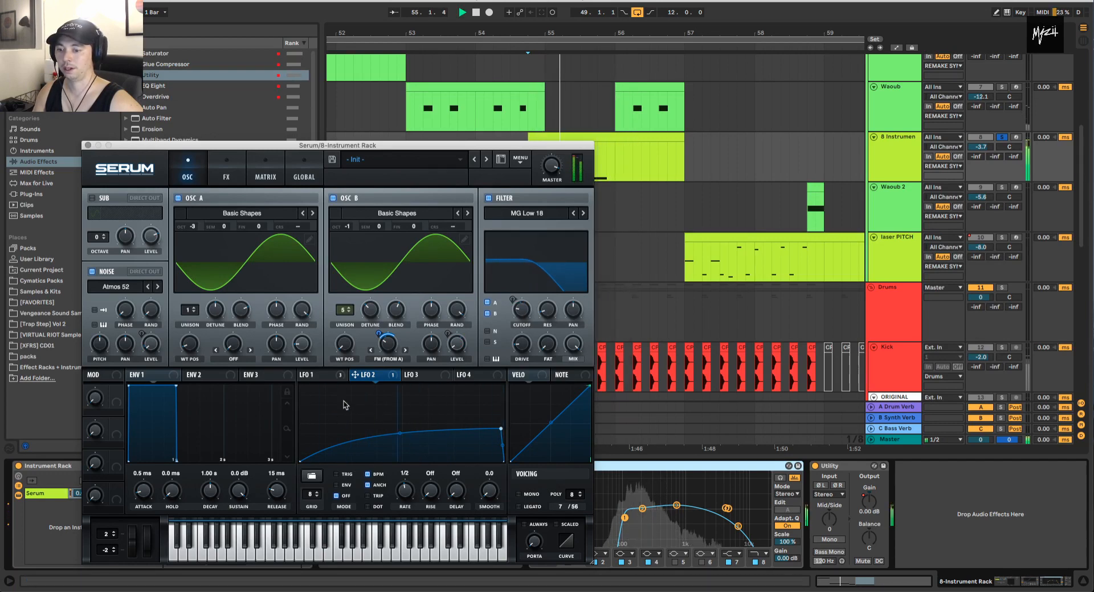
{"action": "key", "text": "space"}
{"action": "key", "text": "space"}
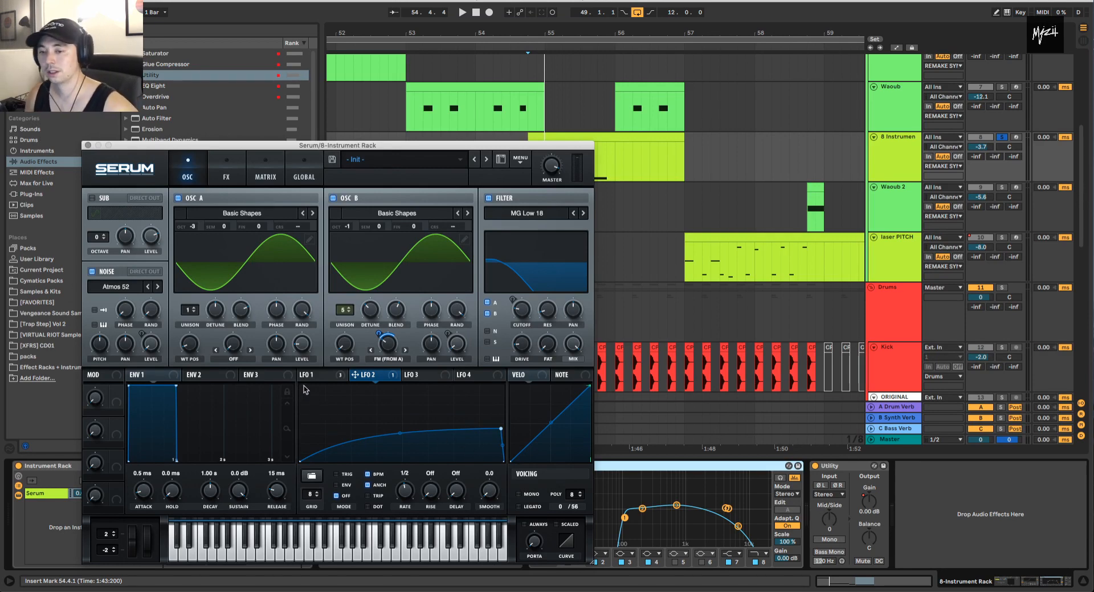
{"action": "left_click", "coordinate": [347, 482]}
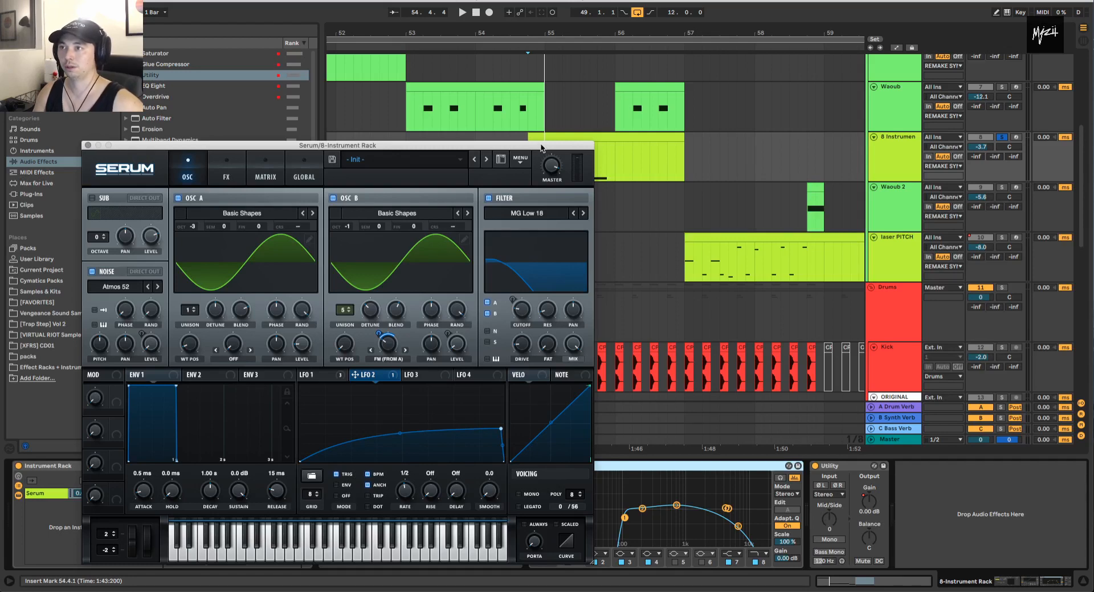
- Switch LFO 2's mode to Env in Serum
{"action": "left_click_drag", "start_coordinate": [541, 148], "coordinate": [553, 184]}
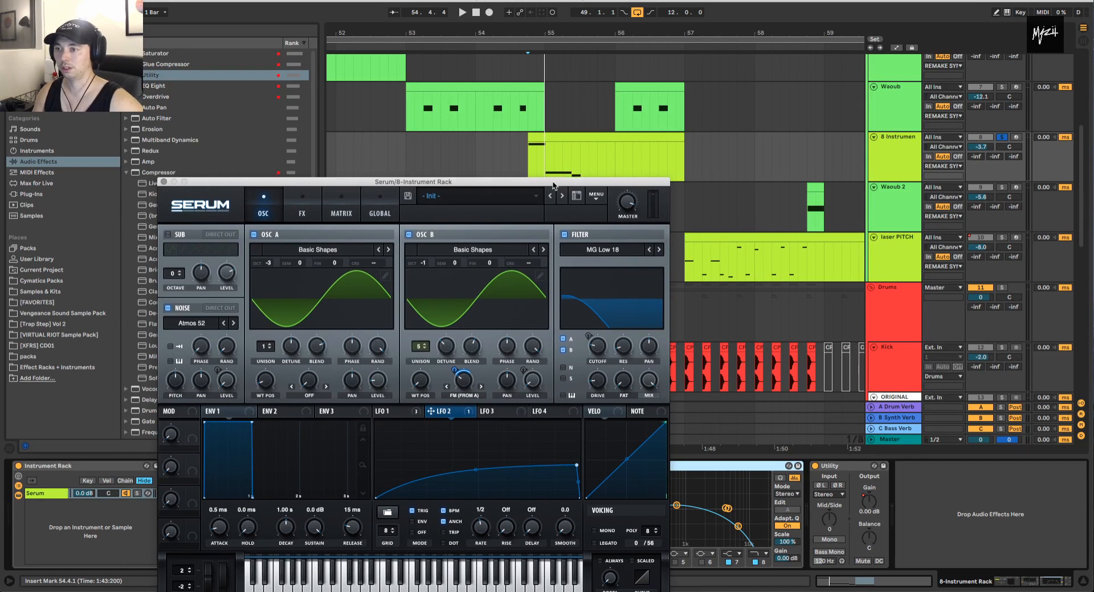
{"action": "left_click", "coordinate": [423, 521]}
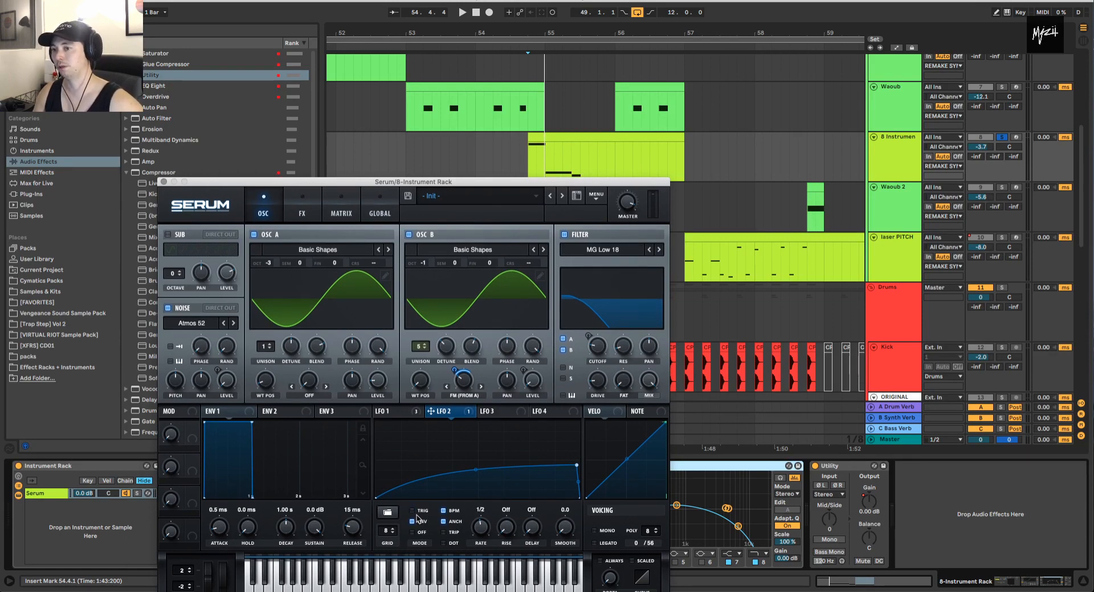
{"action": "left_click", "coordinate": [418, 512]}
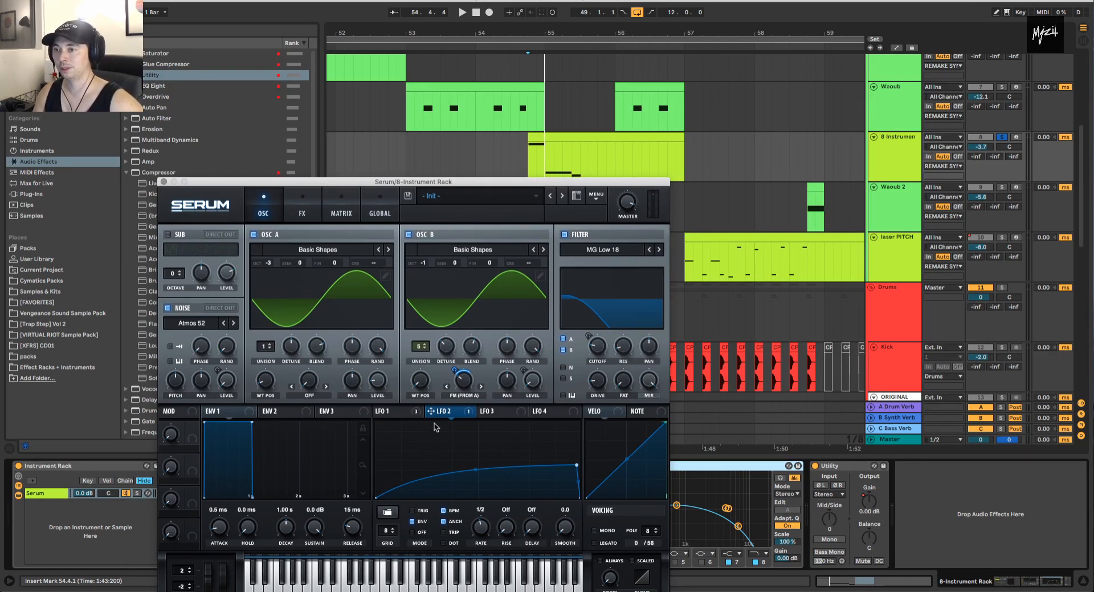
- Show LFO 1's shape and assignments in Serum and audition the clip
{"action": "left_click", "coordinate": [408, 410]}
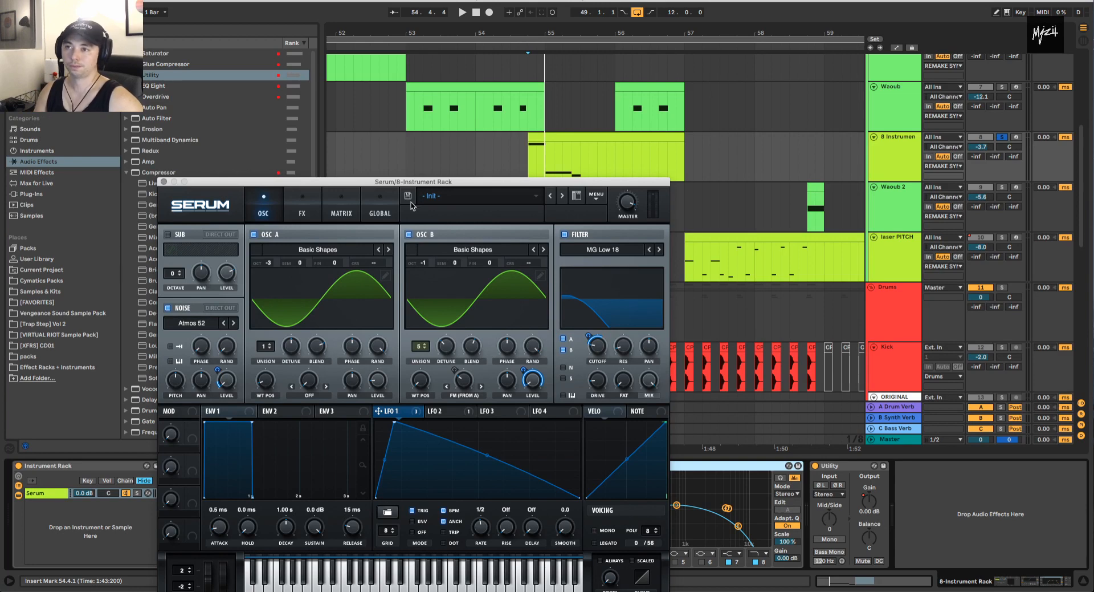
{"action": "left_click_drag", "start_coordinate": [445, 183], "coordinate": [530, 109]}
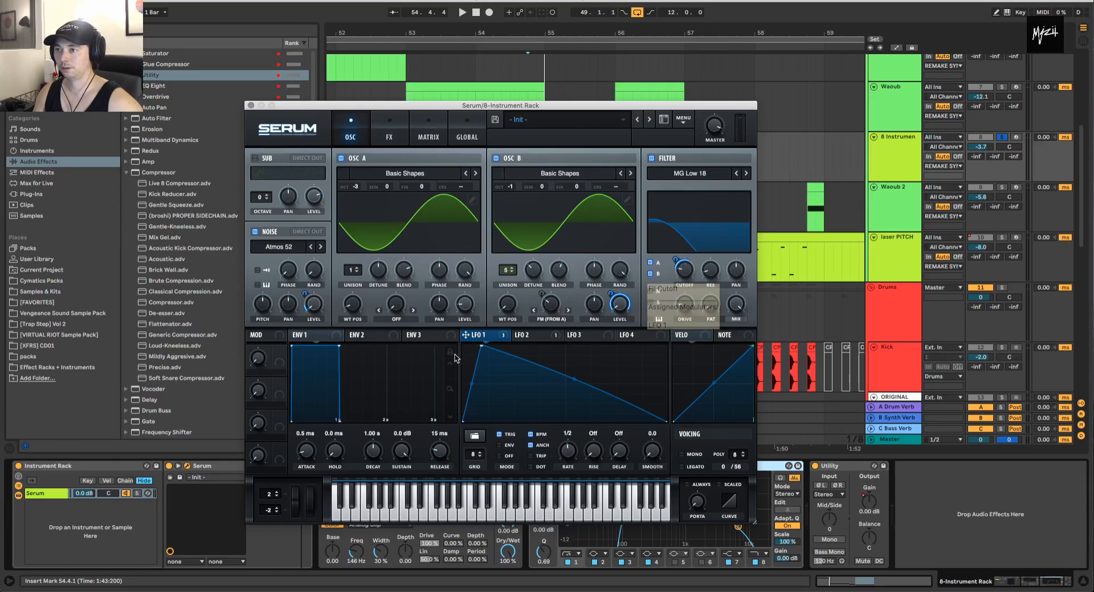
{"action": "left_click_drag", "start_coordinate": [568, 444], "coordinate": [569, 439]}
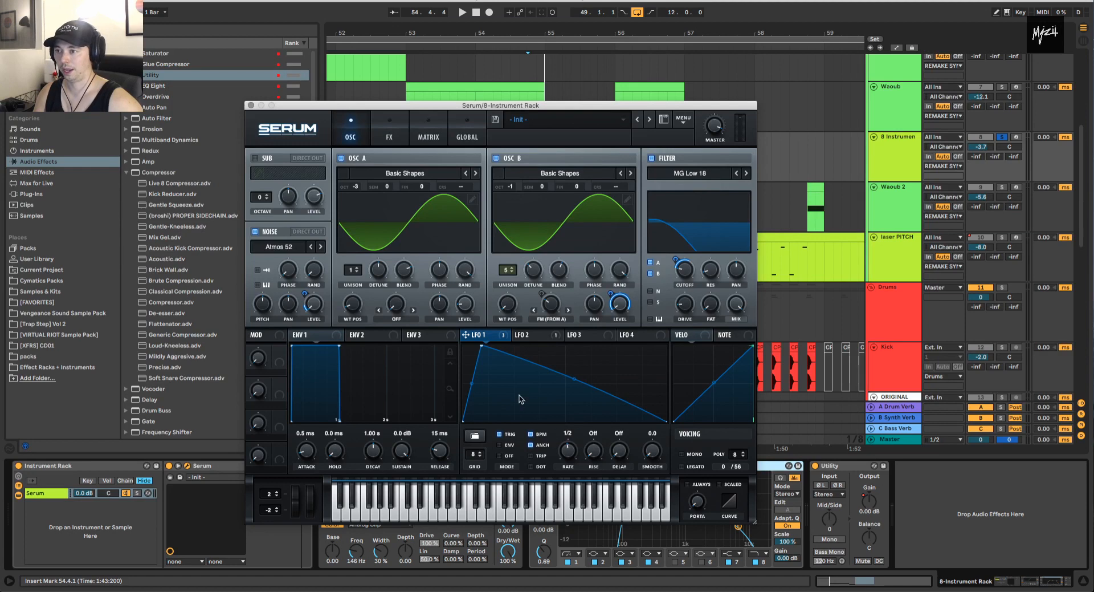
{"action": "key", "text": "space"}
{"action": "key", "text": "space"}
- Return to LFO 2, set its mode to Trig, and audition the clip
{"action": "left_click", "coordinate": [523, 335]}
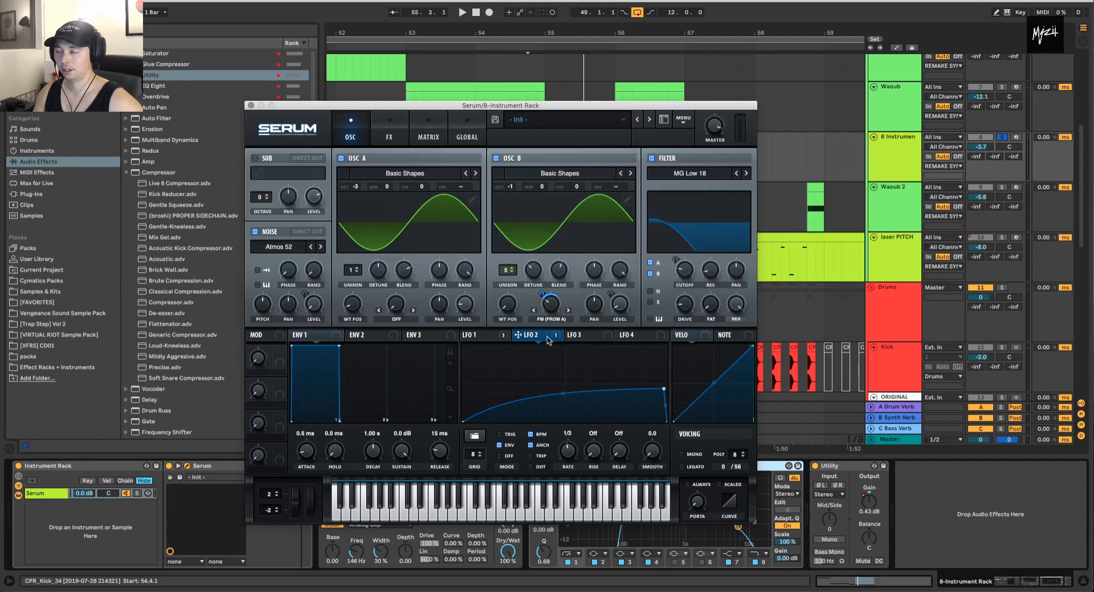
{"action": "mouse_move", "coordinate": [545, 338]}
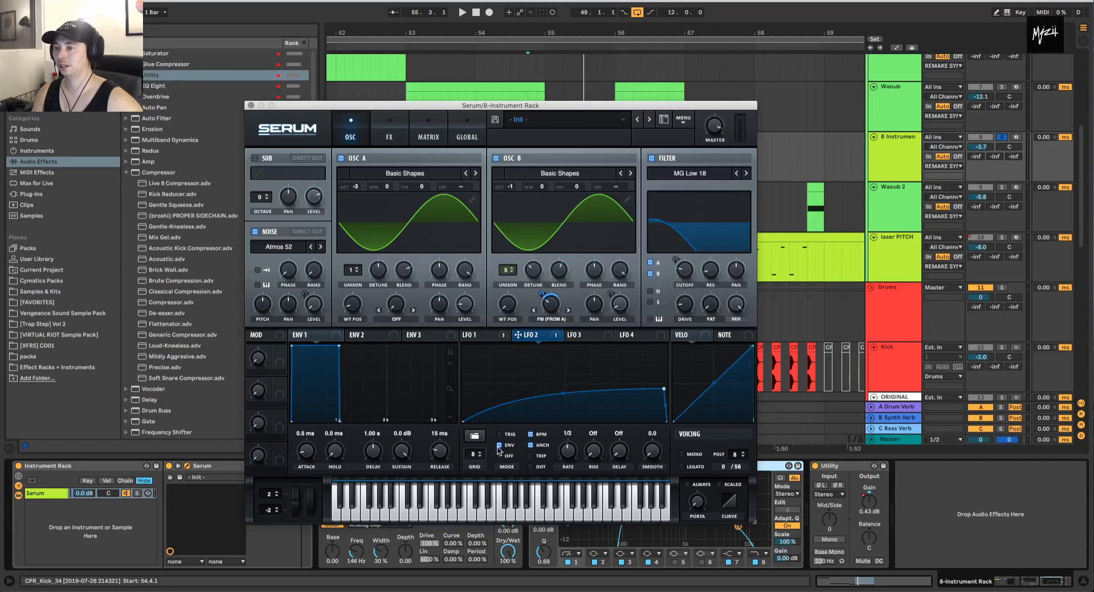
{"action": "left_click", "coordinate": [500, 435]}
{"action": "key", "text": "space"}
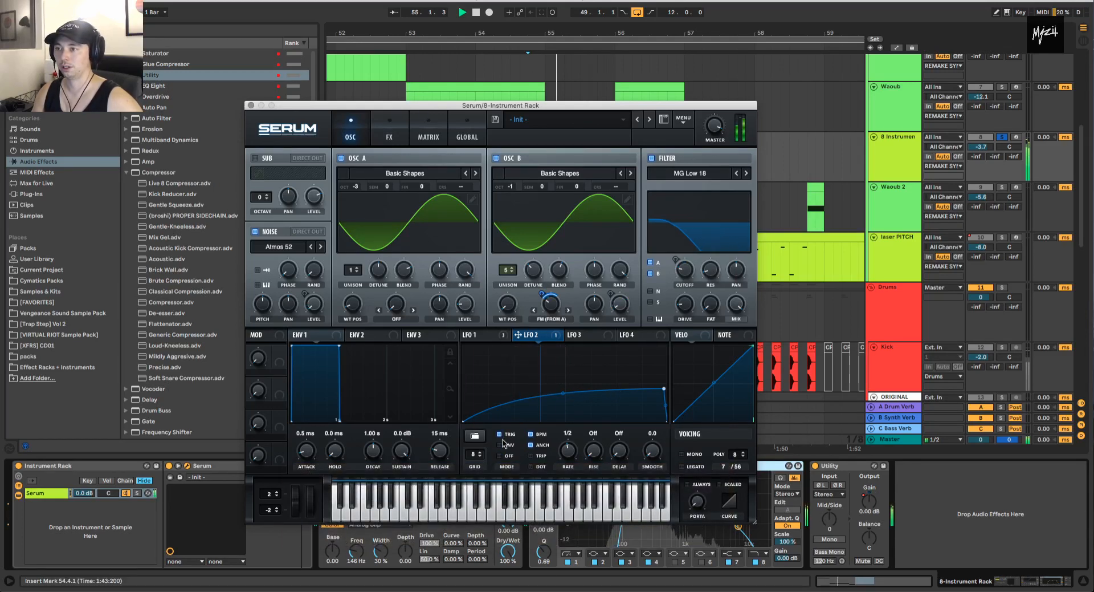
{"action": "key", "text": "space"}
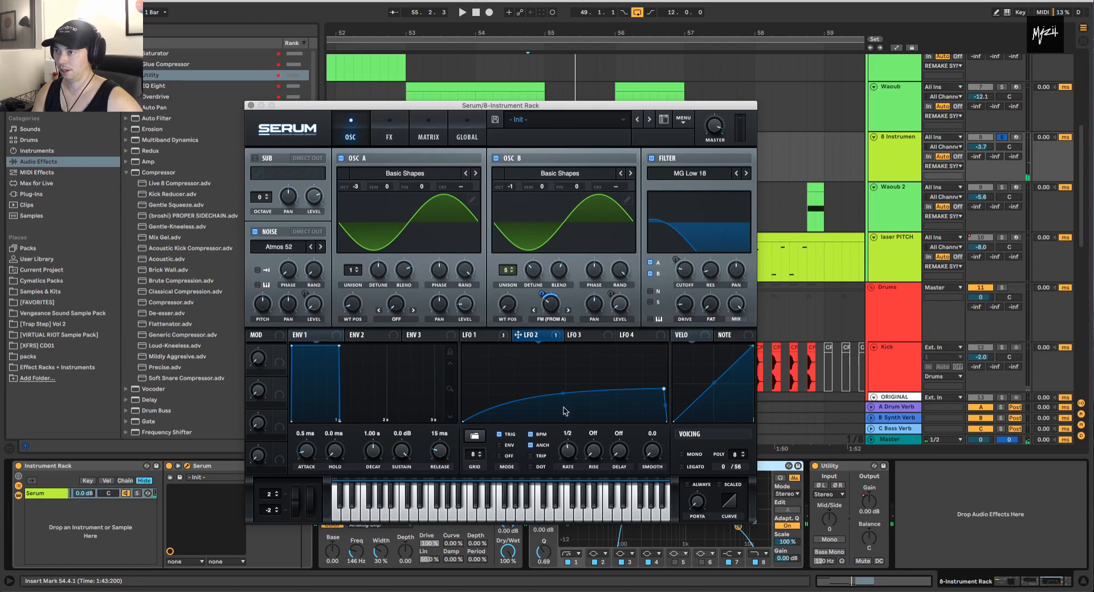
- Enable Dimension in Serum's effects rack and compare the playing clip with it off and on
{"action": "left_click", "coordinate": [390, 130]}
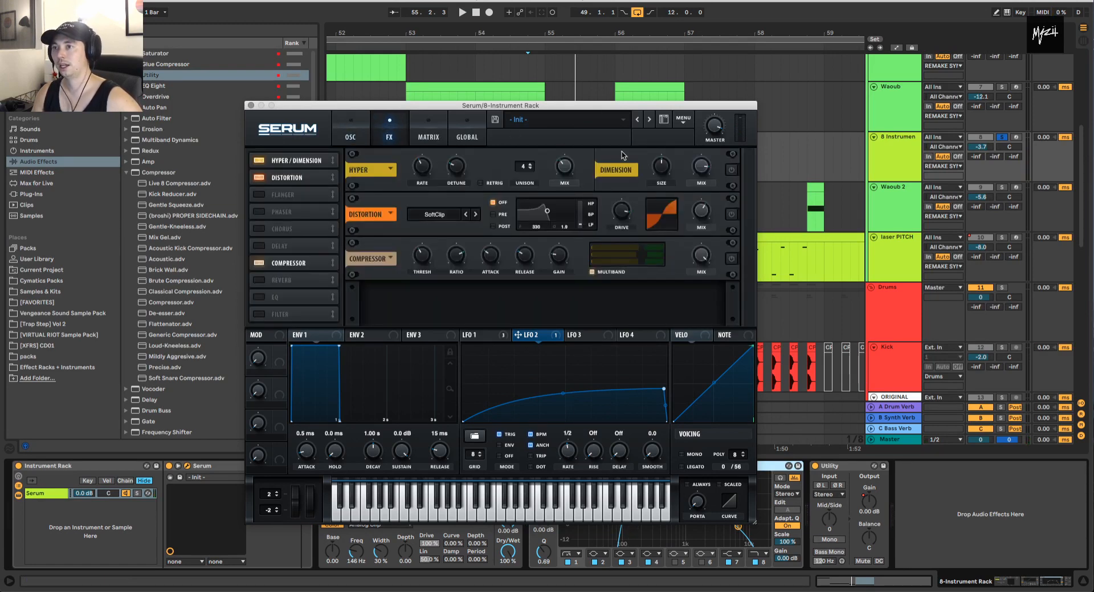
{"action": "left_click", "coordinate": [732, 170]}
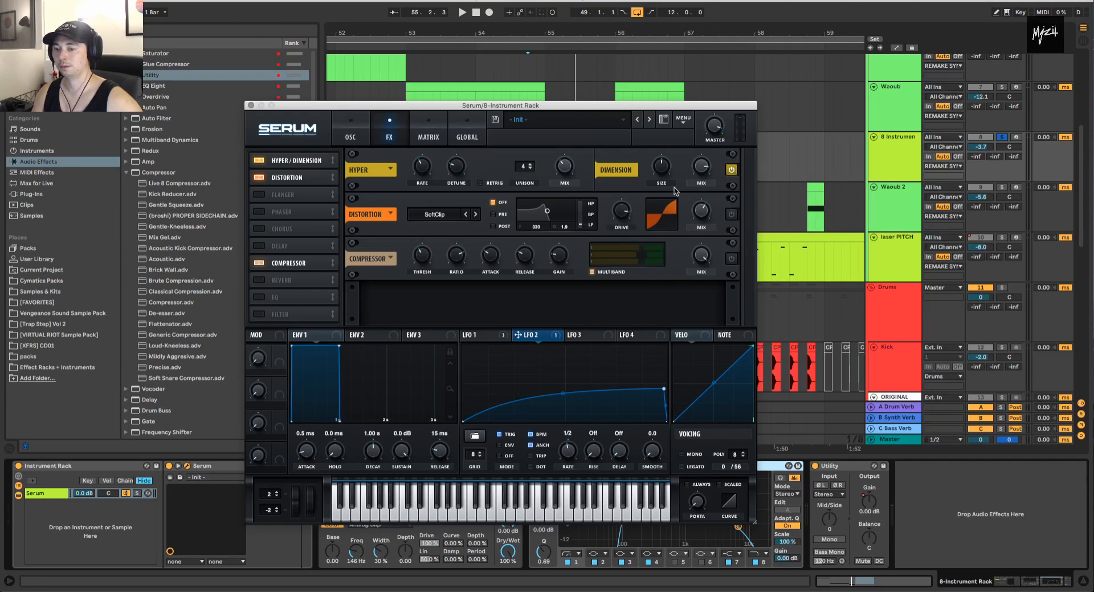
{"action": "key", "text": "space"}
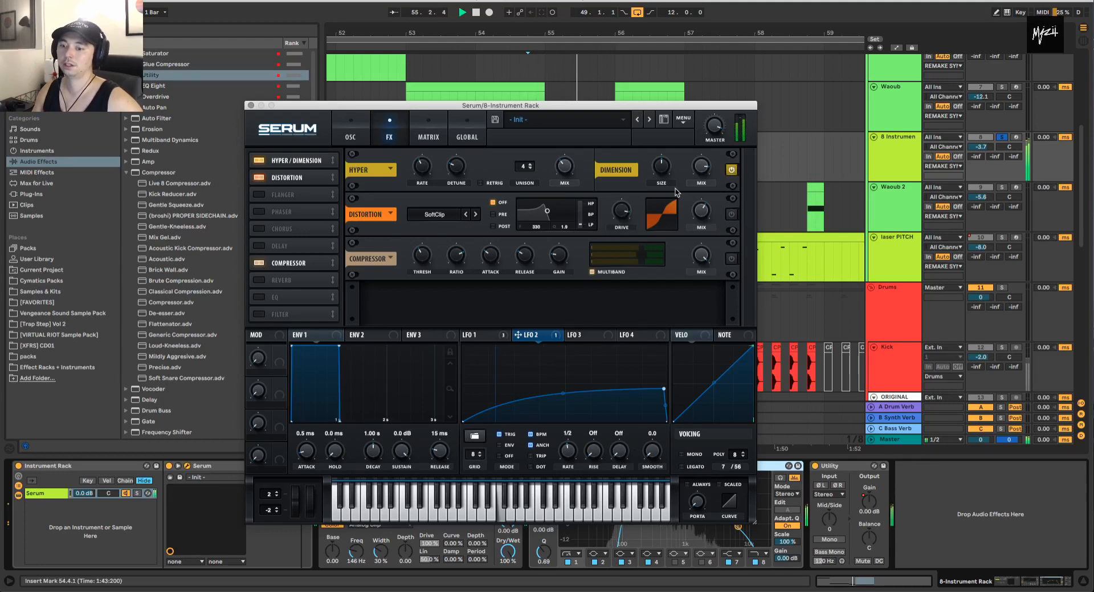
{"action": "left_click", "coordinate": [731, 170]}
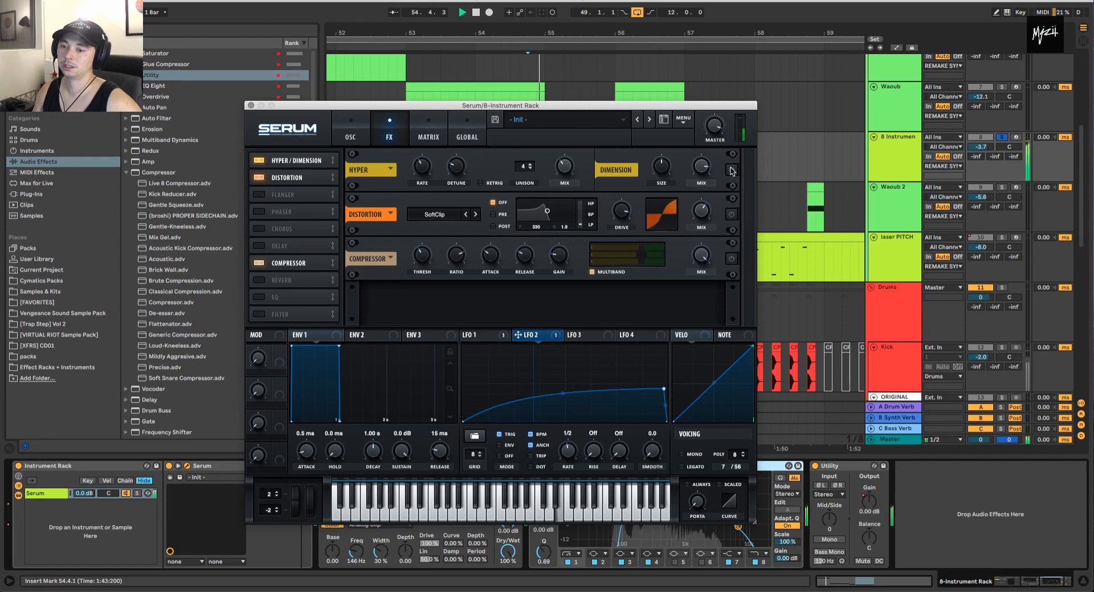
{"action": "left_click", "coordinate": [731, 170]}
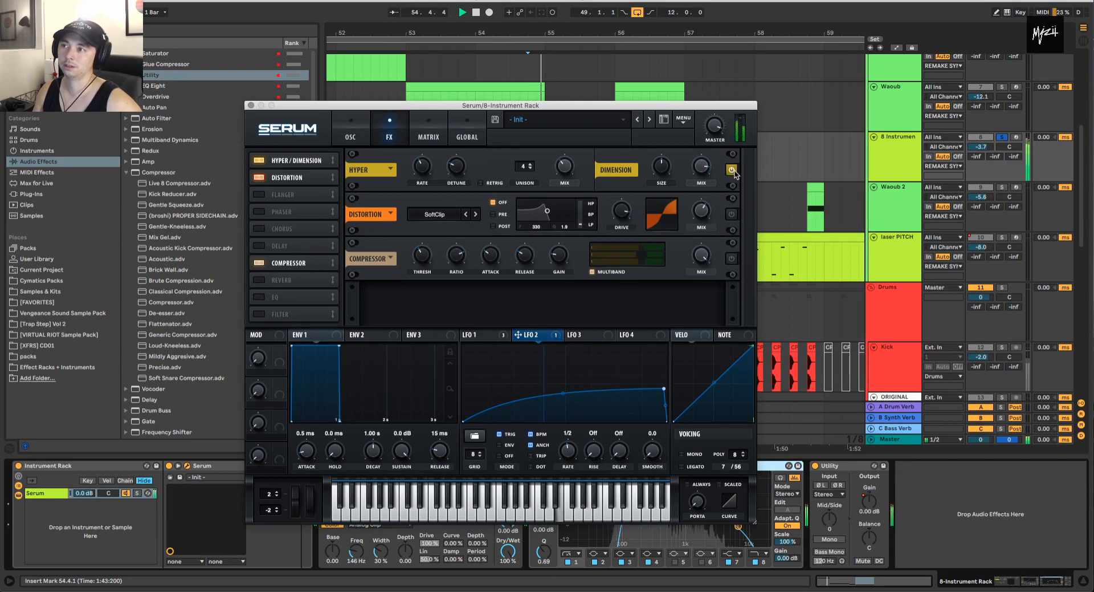
{"action": "key", "text": "space"}
- Enable the SoftClip Distortion in Serum's effects rack, audition the clip, and close the Serum window
{"action": "left_click_drag", "start_coordinate": [700, 107], "coordinate": [689, 120]}
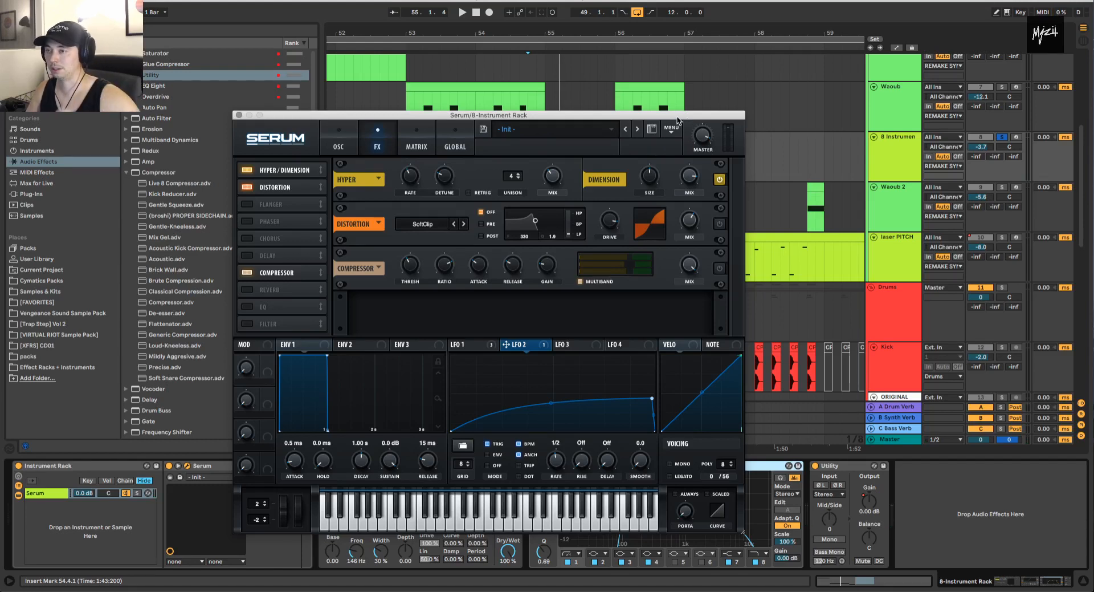
{"action": "left_click", "coordinate": [720, 226]}
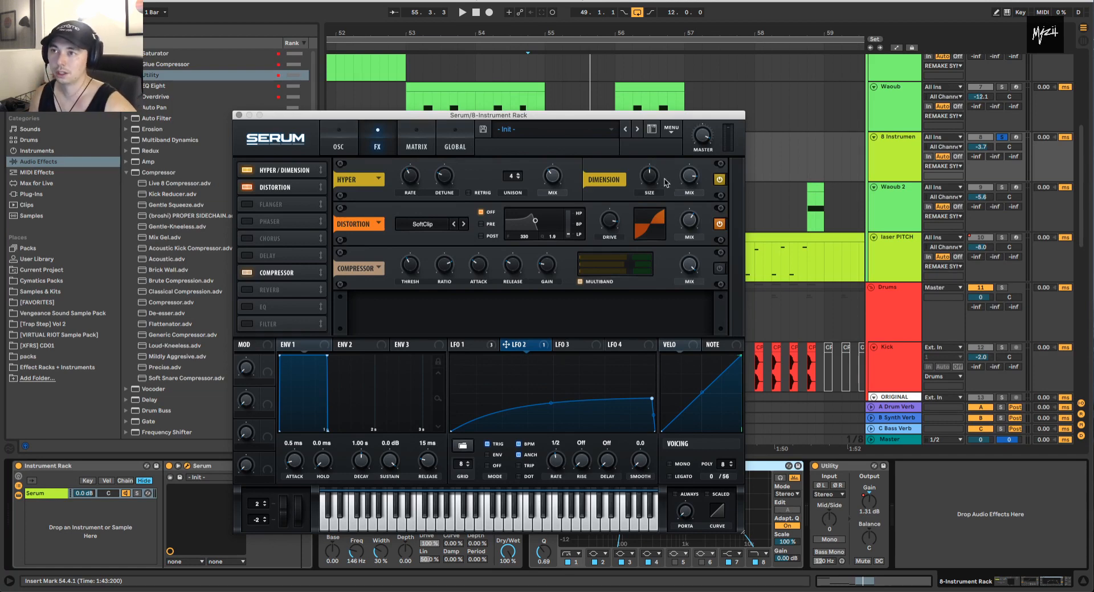
{"action": "key", "text": "space"}
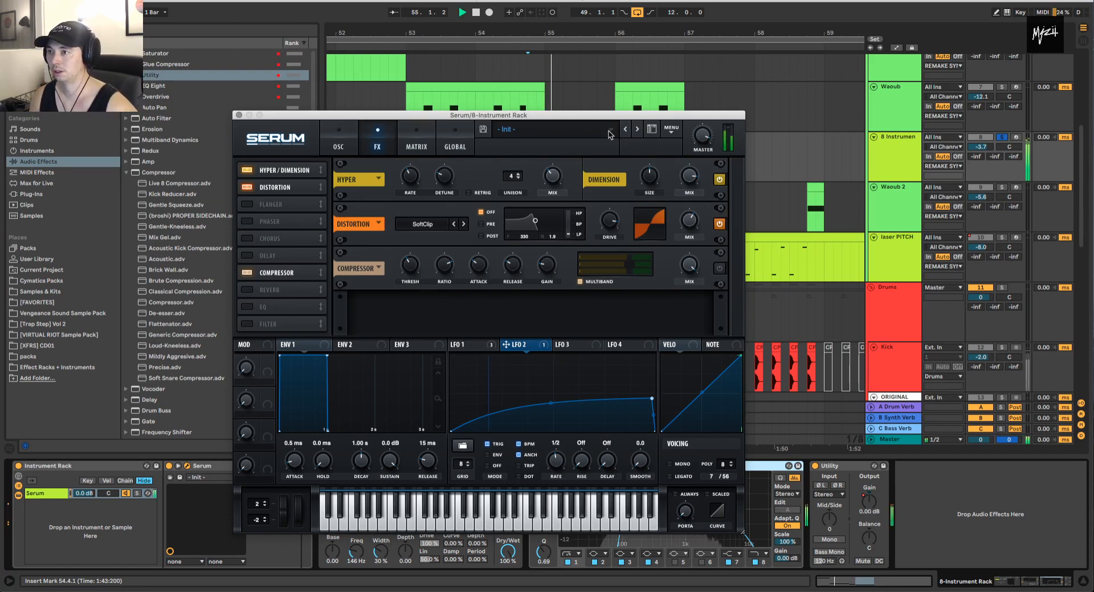
{"action": "left_click", "coordinate": [239, 114]}
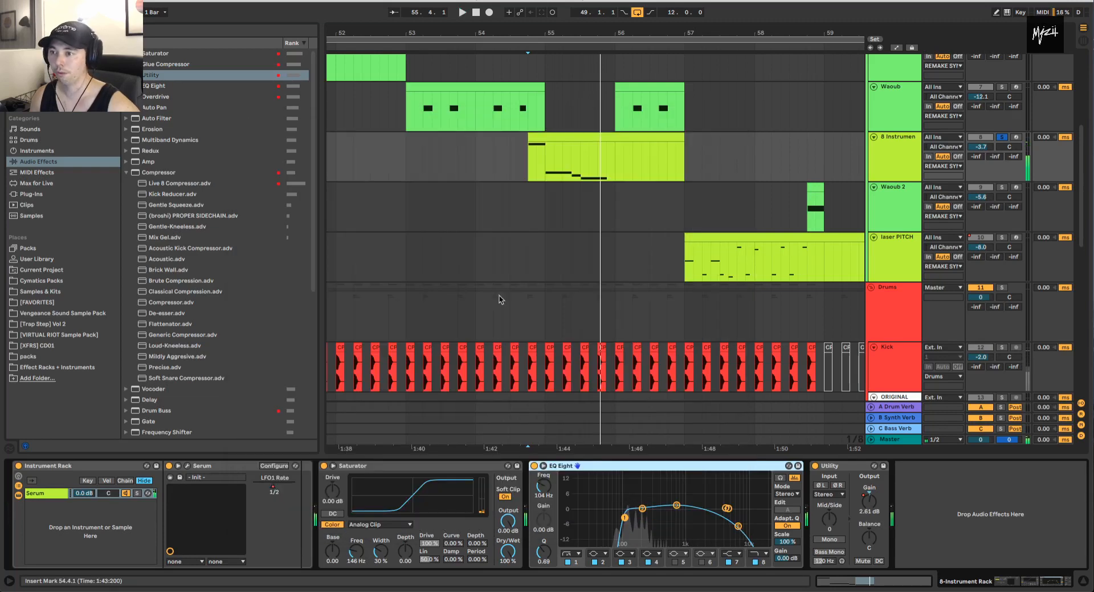
- Review the Saturator's curve types on the 8 Instrument track, keeping Analog Clip selected
{"action": "left_click", "coordinate": [421, 481]}
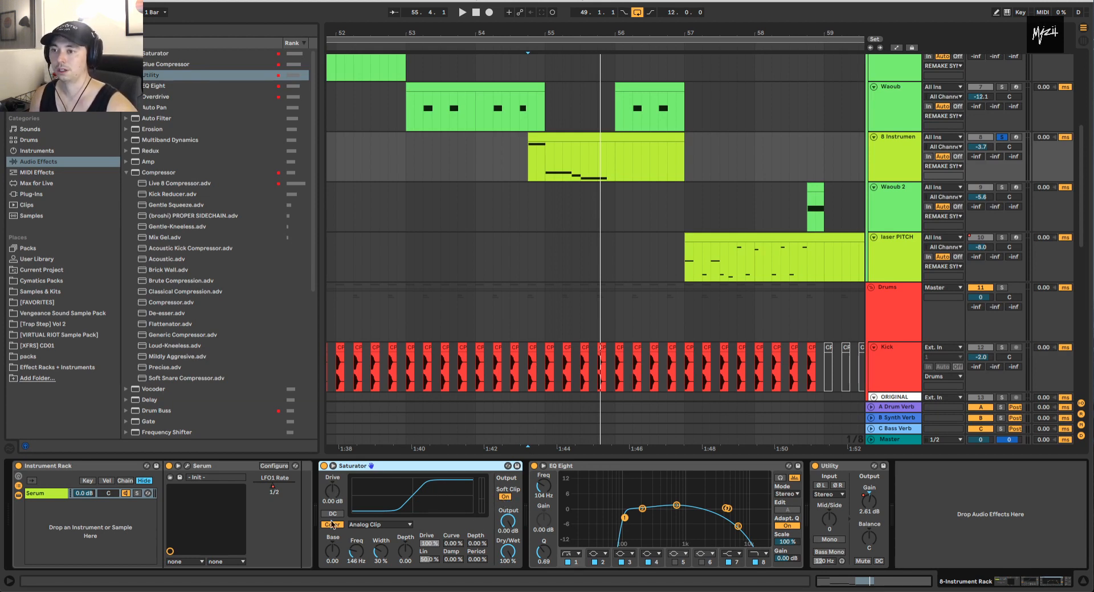
{"action": "left_click", "coordinate": [359, 523]}
{"action": "left_click", "coordinate": [360, 524]}
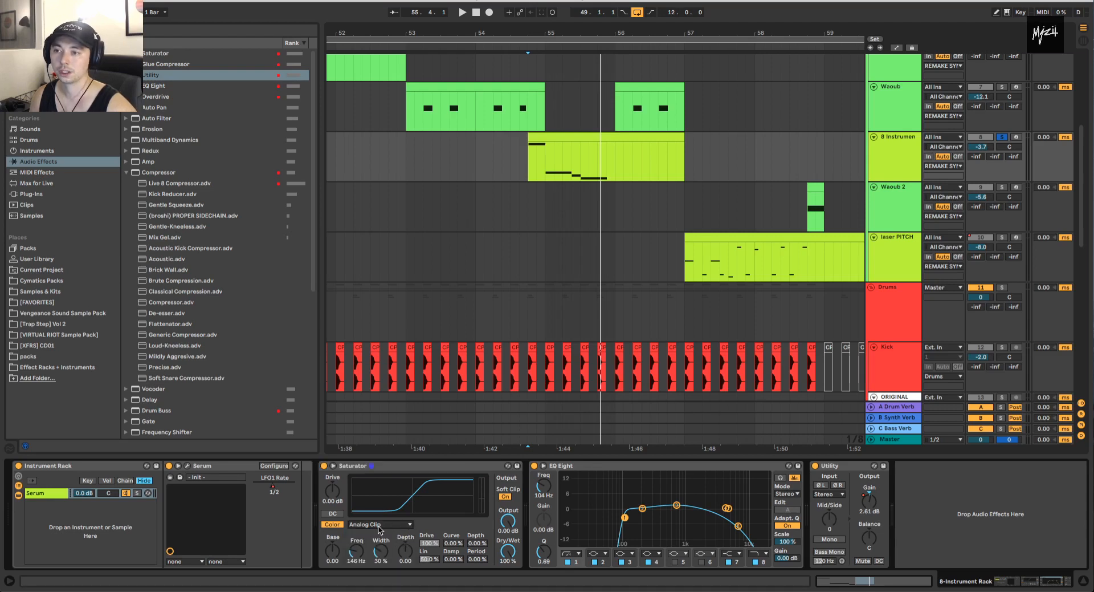
{"action": "left_click", "coordinate": [379, 525]}
{"action": "left_click", "coordinate": [377, 533]}
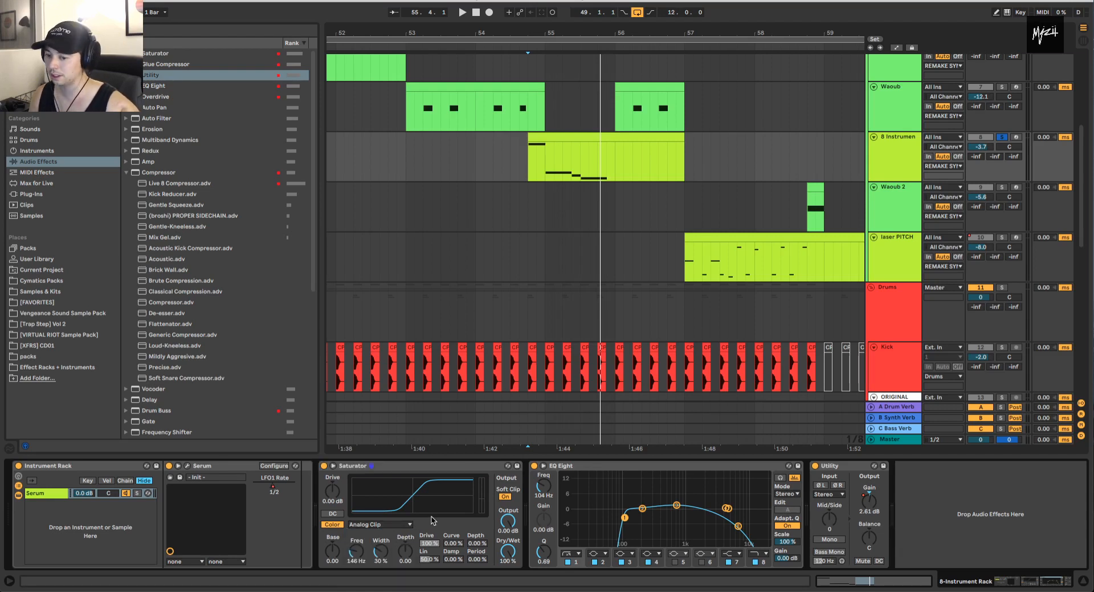
{"action": "left_click", "coordinate": [410, 524]}
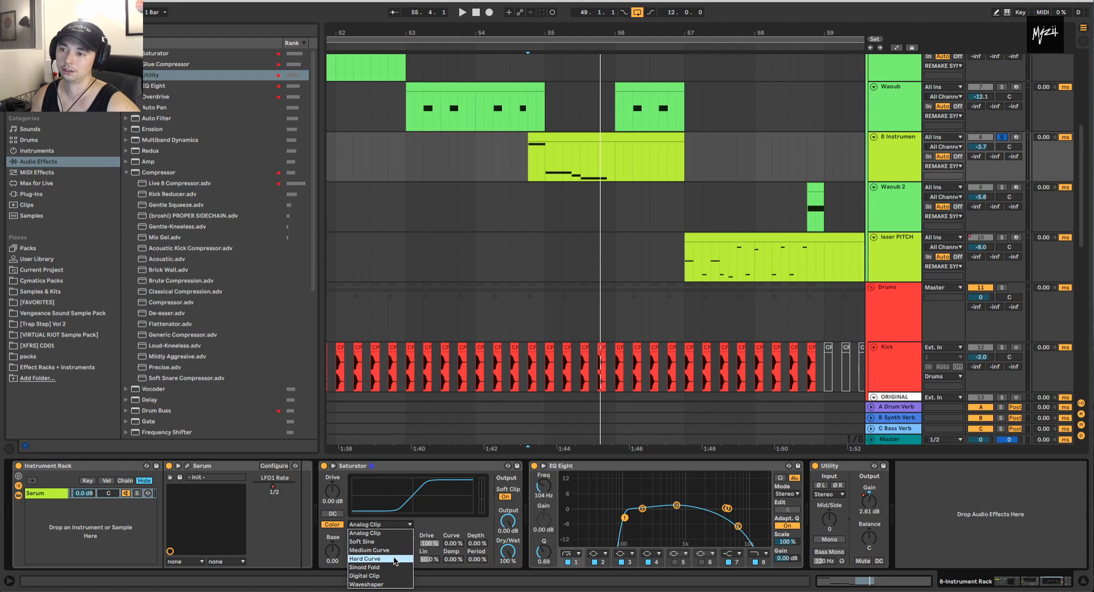
{"action": "left_click", "coordinate": [379, 532]}
- Audition the 8 Instrument clip while comparing the Saturator's Hard Curve with Analog Clip, and leave Analog Clip selected
{"action": "left_click", "coordinate": [595, 142]}
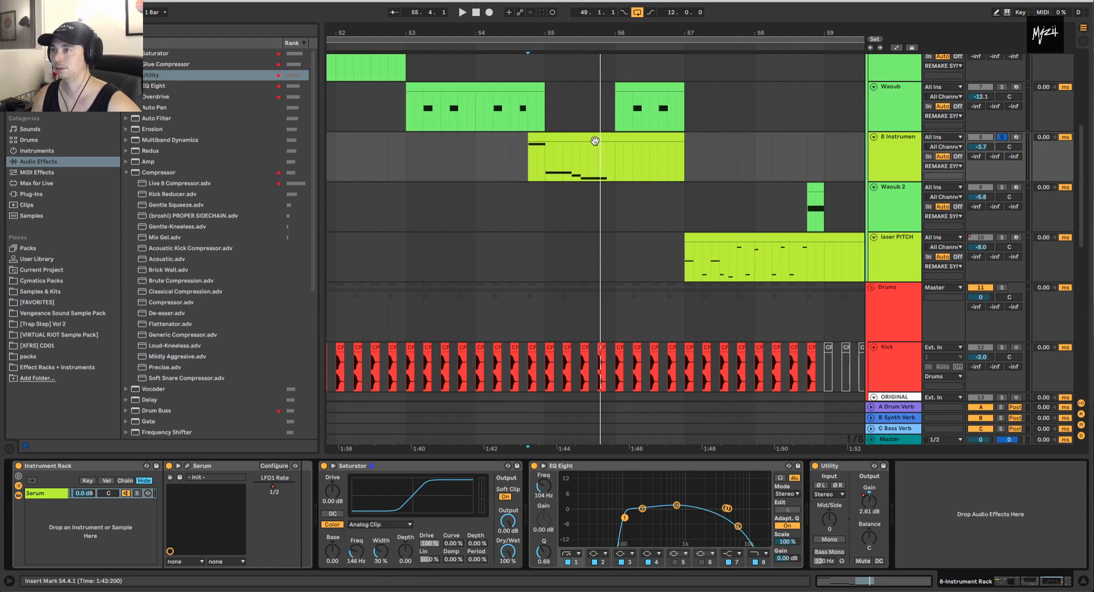
{"action": "key", "text": "space"}
{"action": "left_click", "coordinate": [387, 524]}
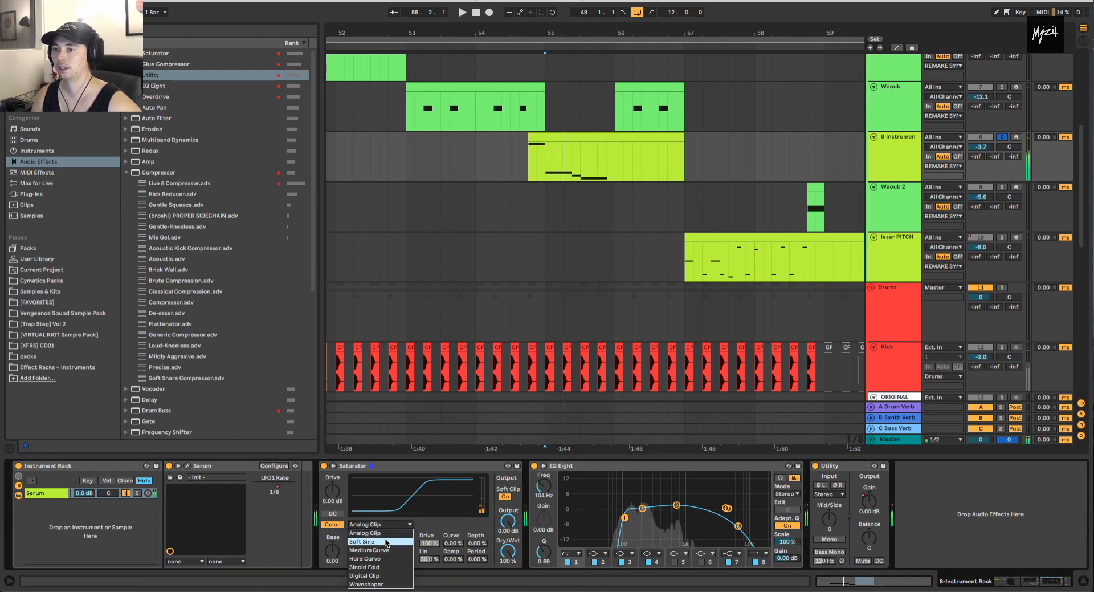
{"action": "left_click", "coordinate": [386, 530]}
{"action": "left_click", "coordinate": [386, 526]}
{"action": "left_click", "coordinate": [385, 529]}
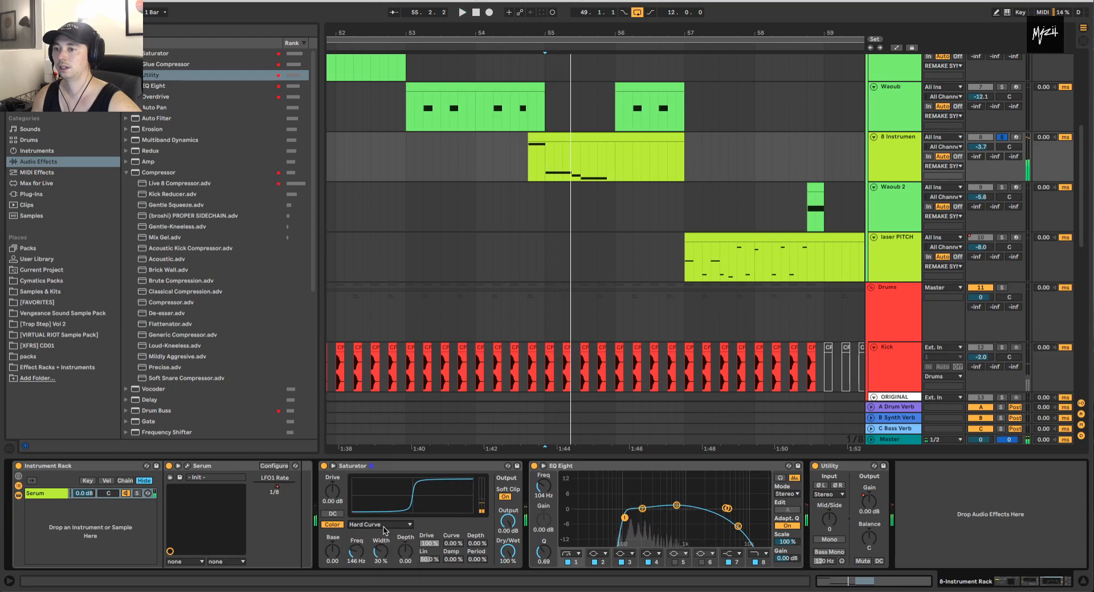
{"action": "left_click", "coordinate": [385, 526]}
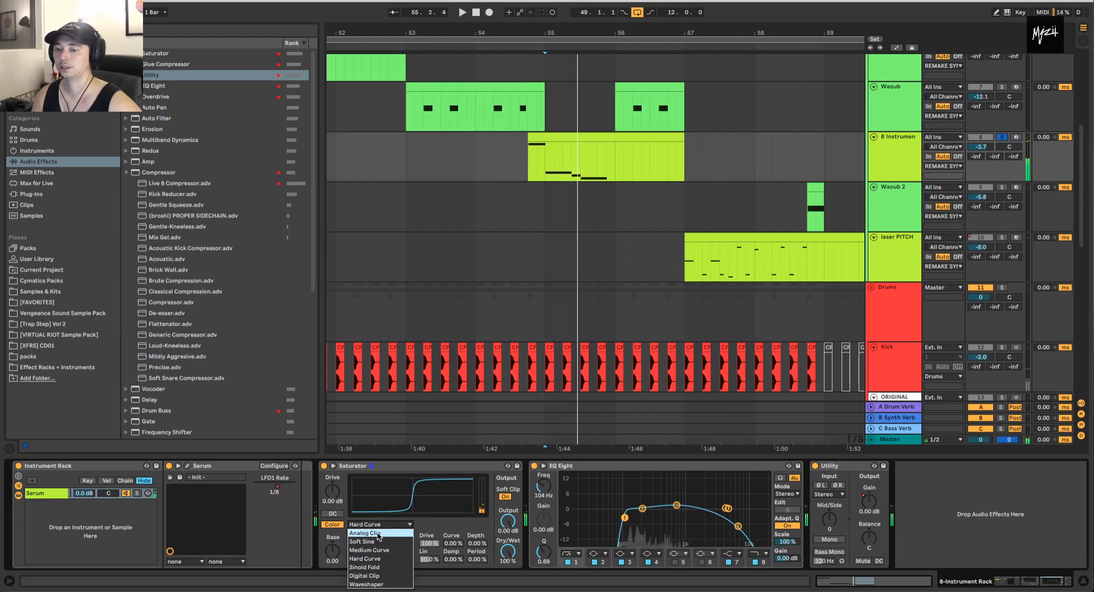
{"action": "left_click", "coordinate": [381, 531]}
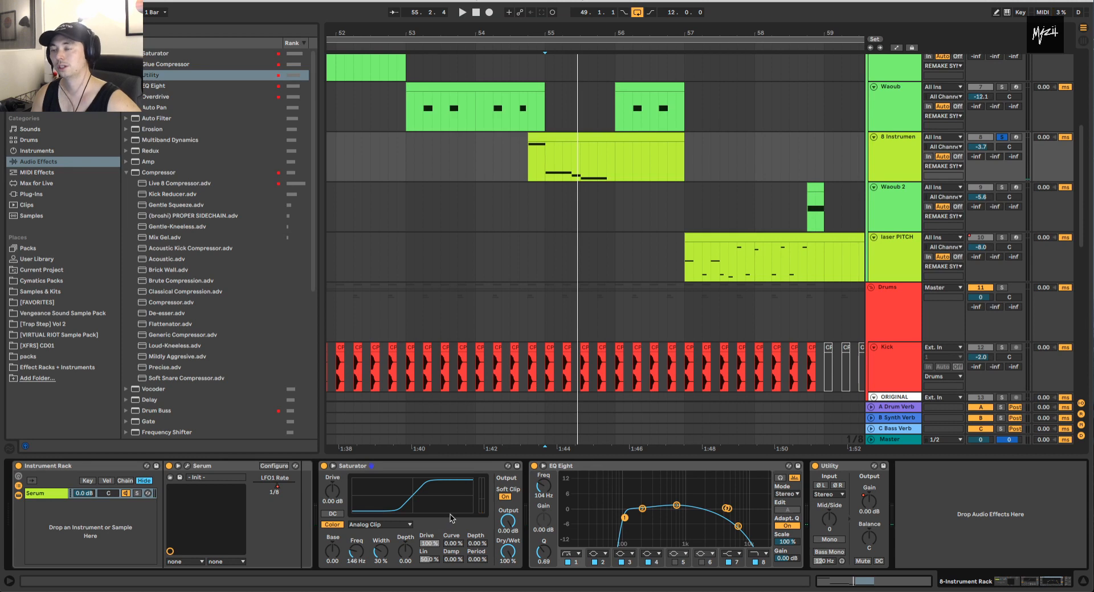
{"action": "left_click", "coordinate": [376, 524]}
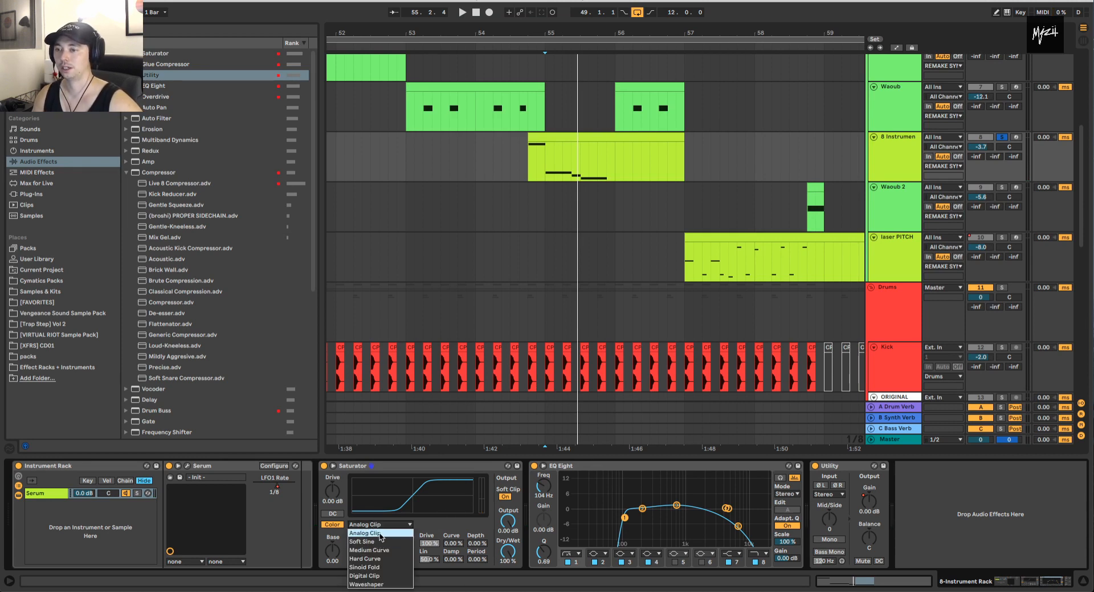
{"action": "left_click", "coordinate": [379, 532]}
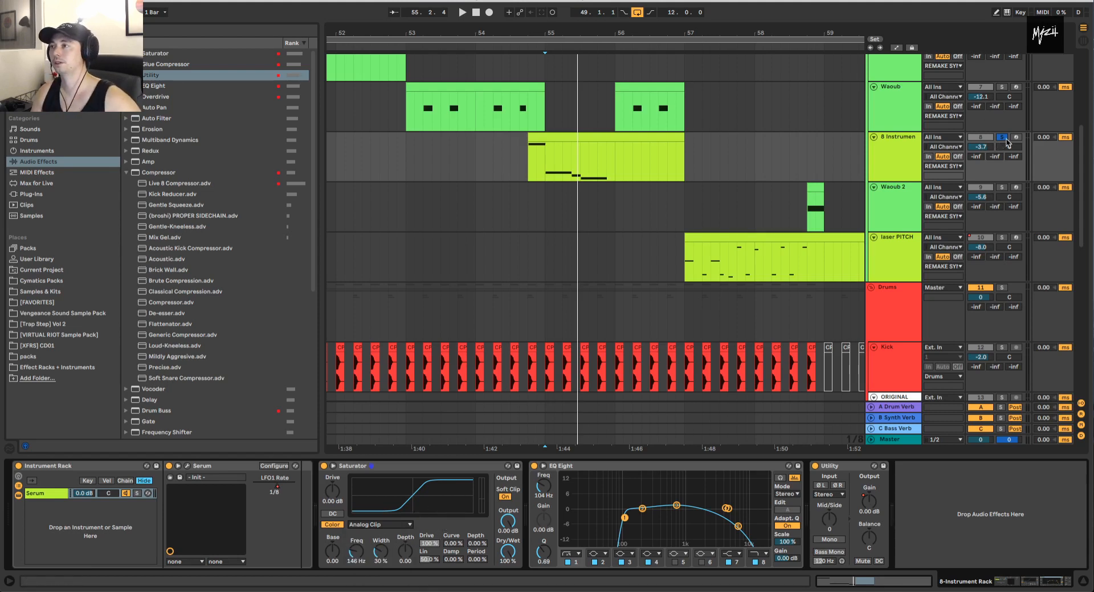
- Unsolo the 8 Instrument track, solo the laser PITCH track, and audition its clip from bar 57
{"action": "left_click", "coordinate": [1002, 138]}
{"action": "left_click", "coordinate": [778, 247]}
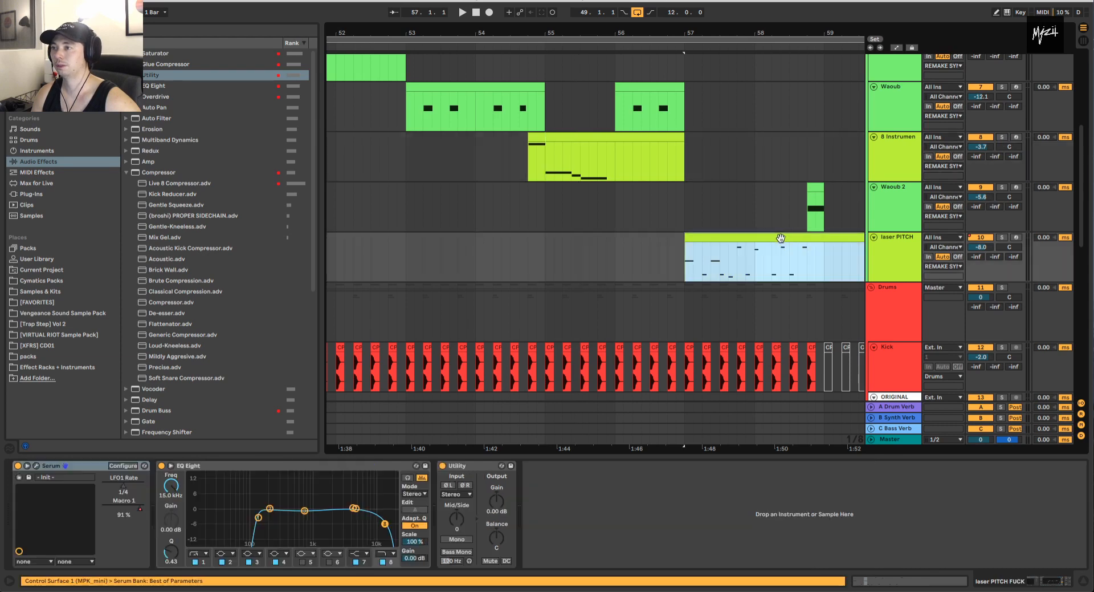
{"action": "left_click", "coordinate": [1003, 238]}
{"action": "key", "text": "space"}
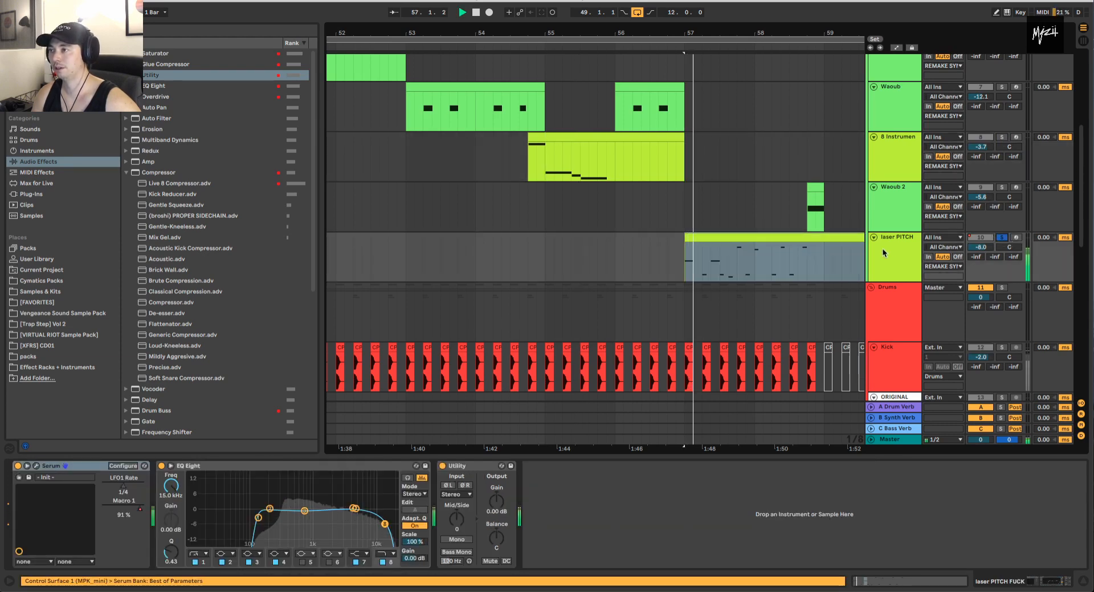
{"action": "key", "text": "space"}
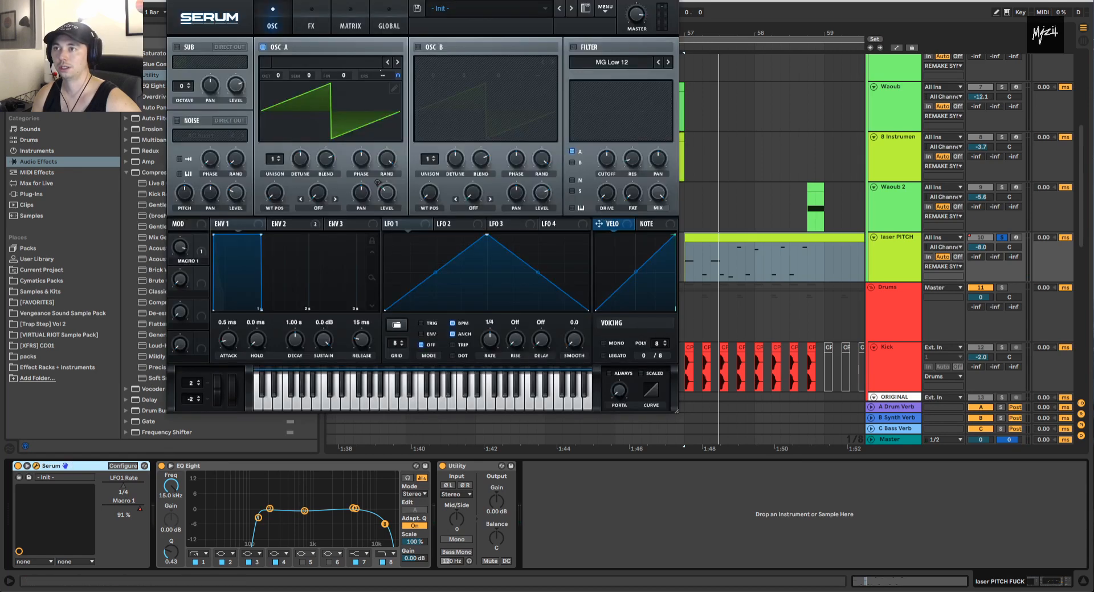
- Show the laser PITCH track's Serum window and review its Envelope 2 settings while auditioning the clip
{"action": "left_click_drag", "start_coordinate": [424, 2], "coordinate": [485, 51]}
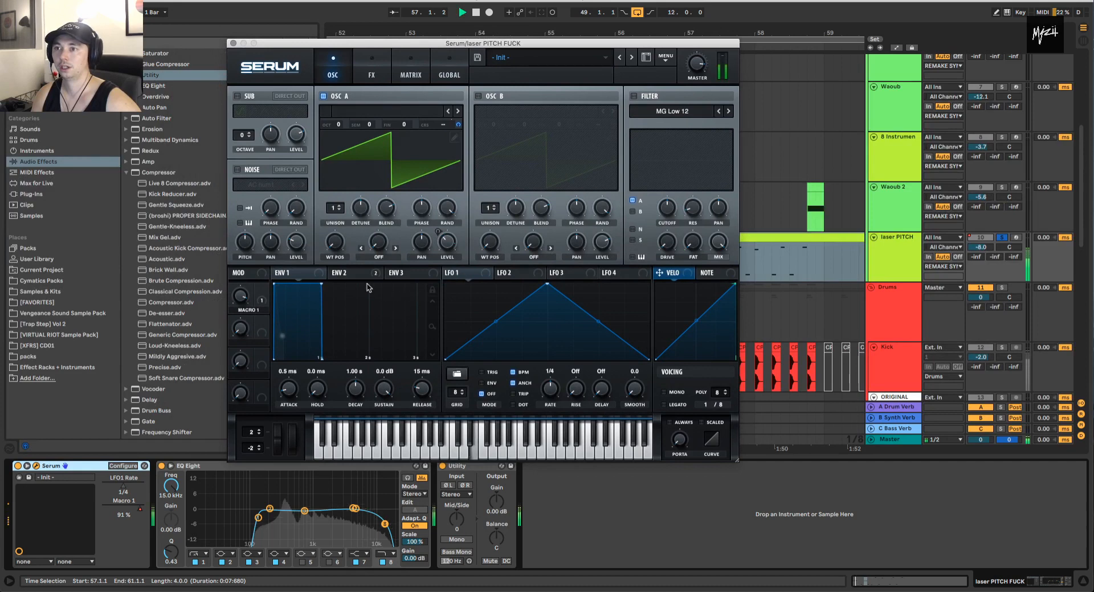
{"action": "left_click", "coordinate": [344, 272]}
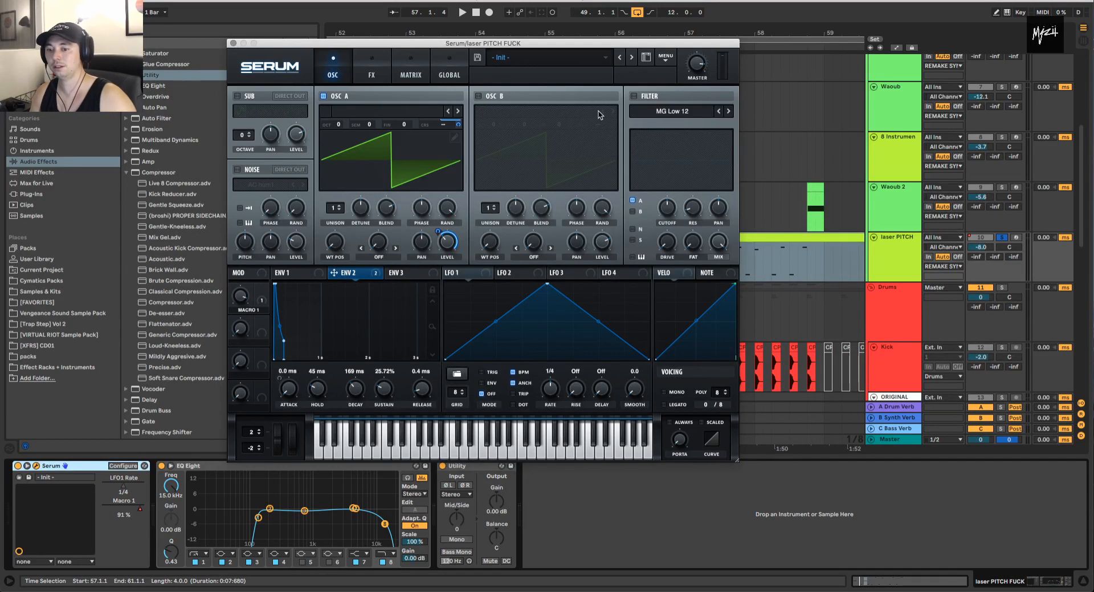
{"action": "key", "text": "space"}
{"action": "key", "text": "space"}
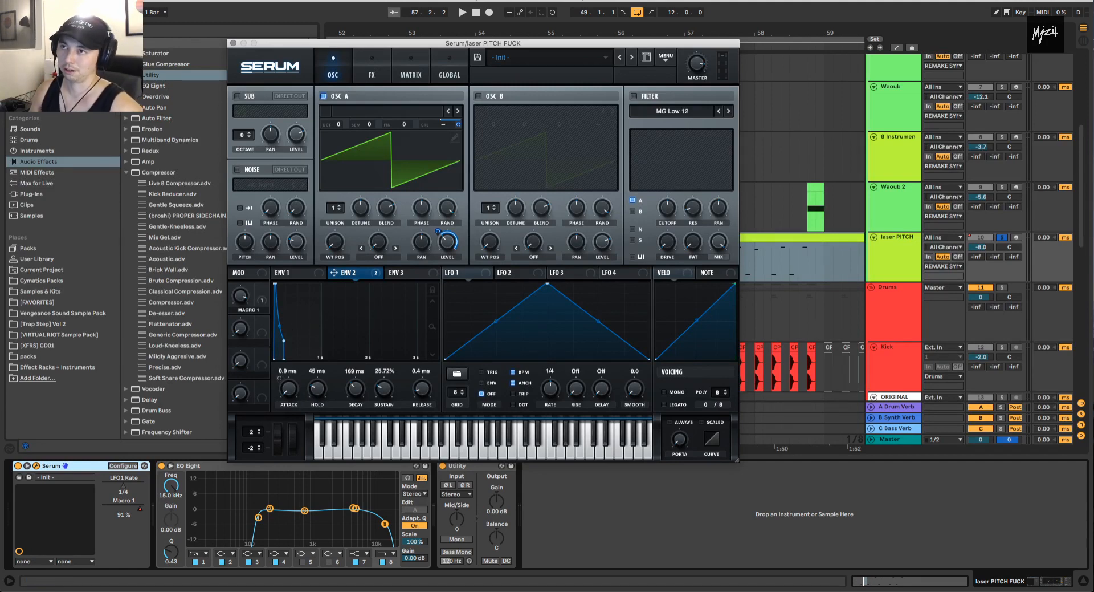
- Review Serum's effects rack on the laser PITCH track and compare the clip with Reverb off and on
{"action": "left_click", "coordinate": [373, 62]}
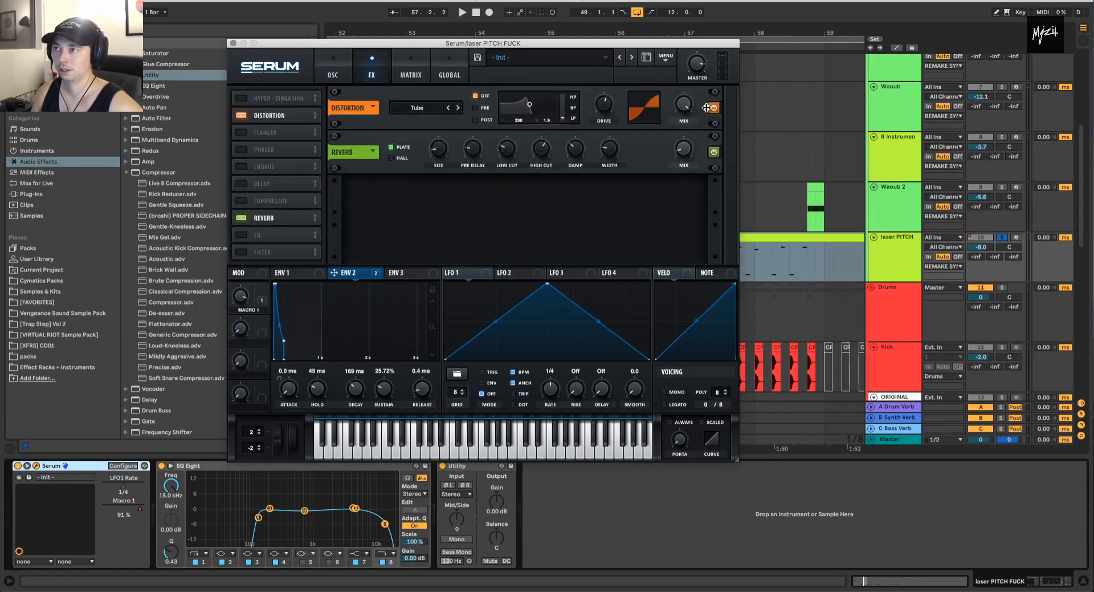
{"action": "left_click_drag", "start_coordinate": [478, 44], "coordinate": [461, 60]}
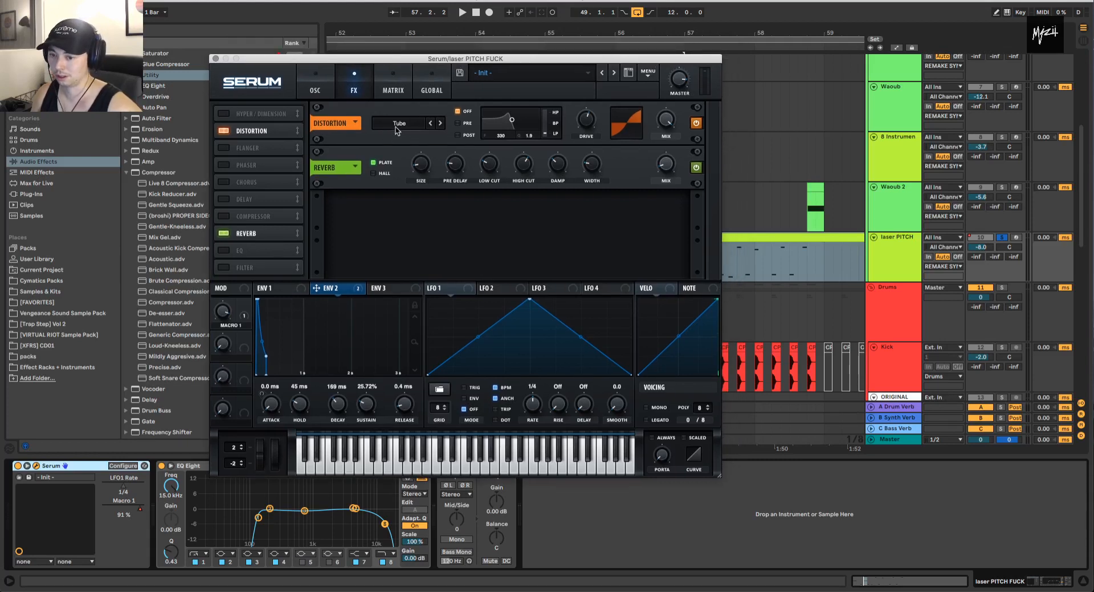
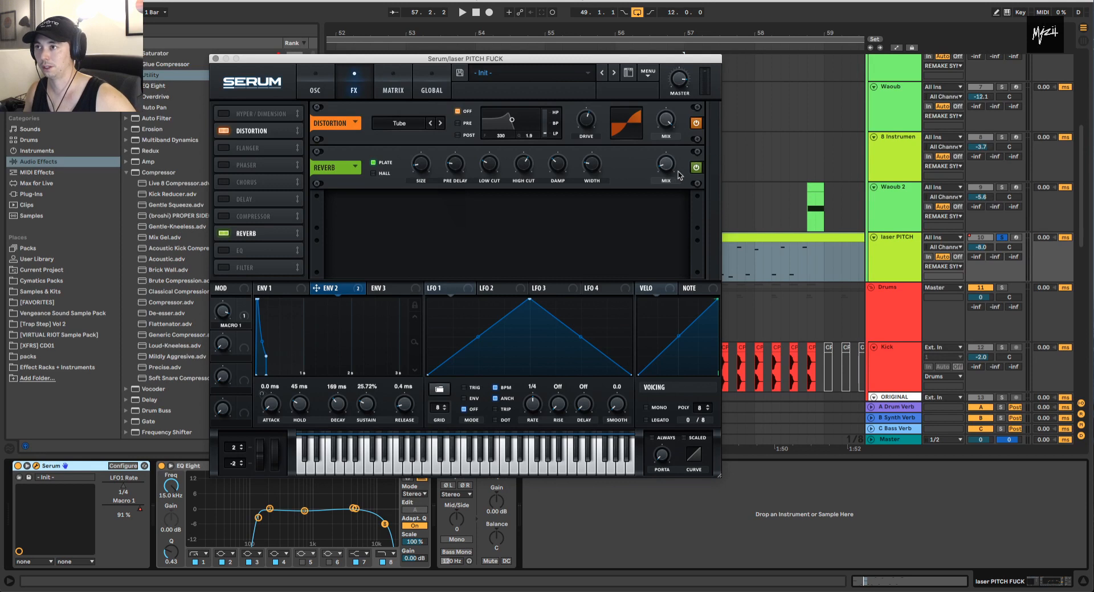
{"action": "key", "text": "space"}
{"action": "key", "text": "space"}
{"action": "left_click", "coordinate": [697, 168]}
{"action": "key", "text": "space"}
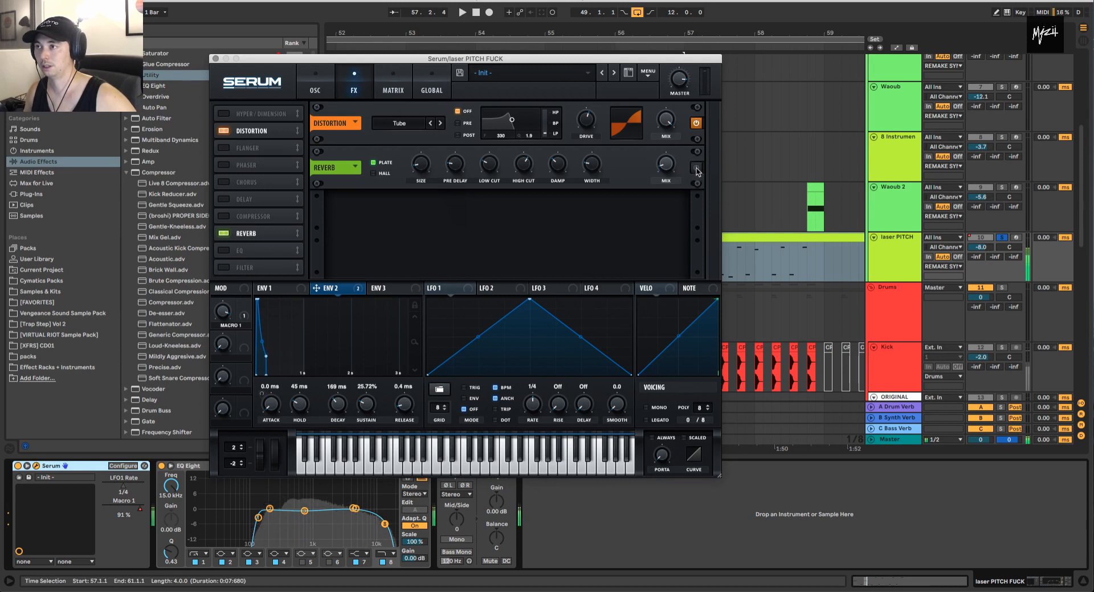
{"action": "key", "text": "space"}
{"action": "left_click", "coordinate": [696, 168]}
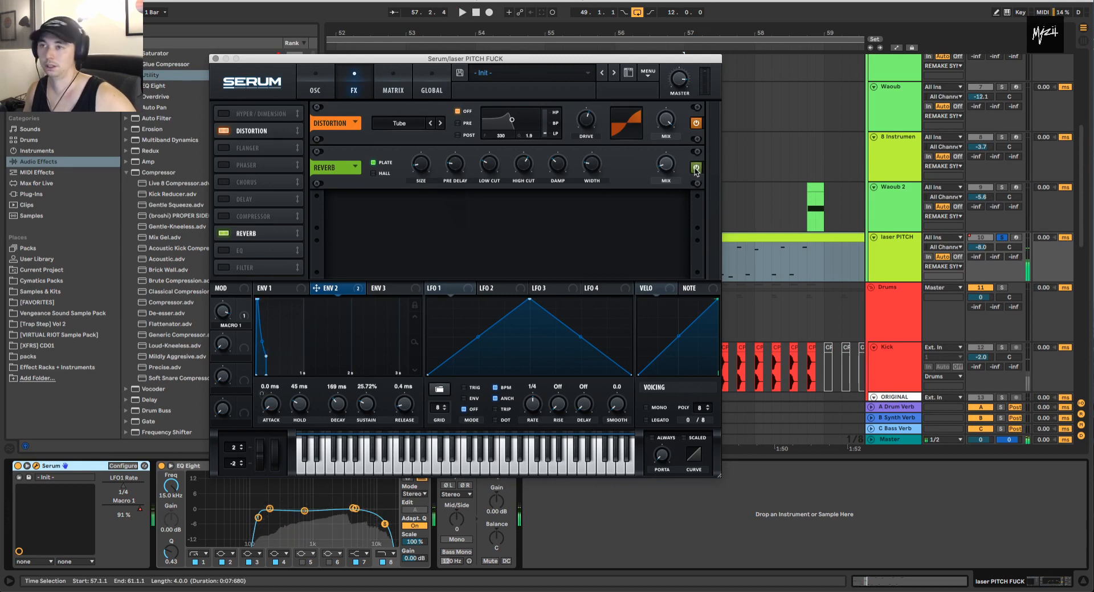
- Close the Serum window and audition the laser PITCH clip with its Macro 1 automation
{"action": "left_click", "coordinate": [215, 59]}
{"action": "key", "text": "space"}
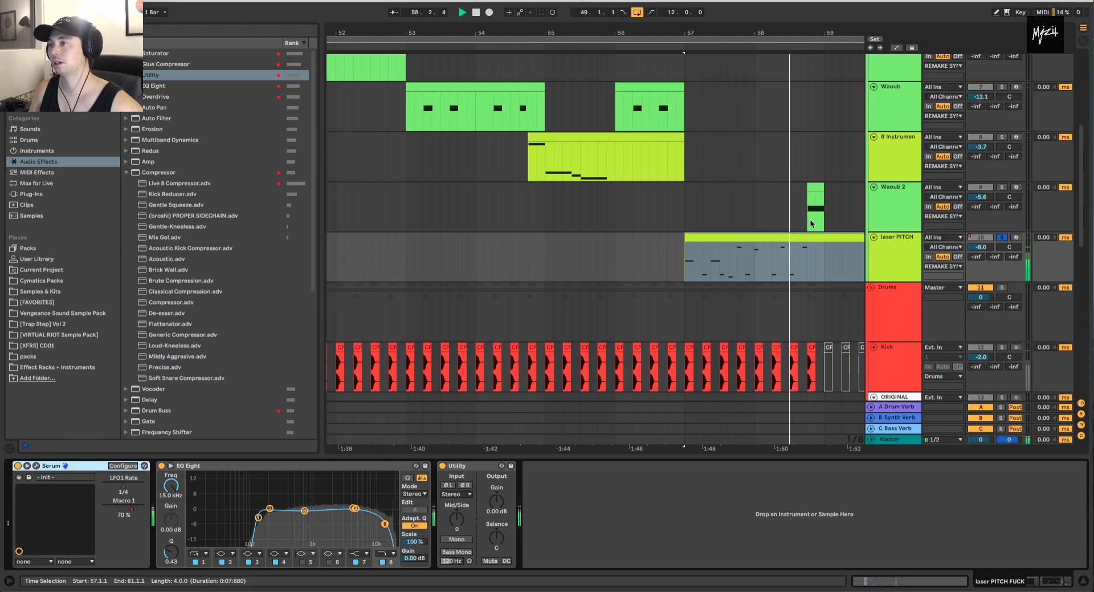
{"action": "key", "text": "space"}
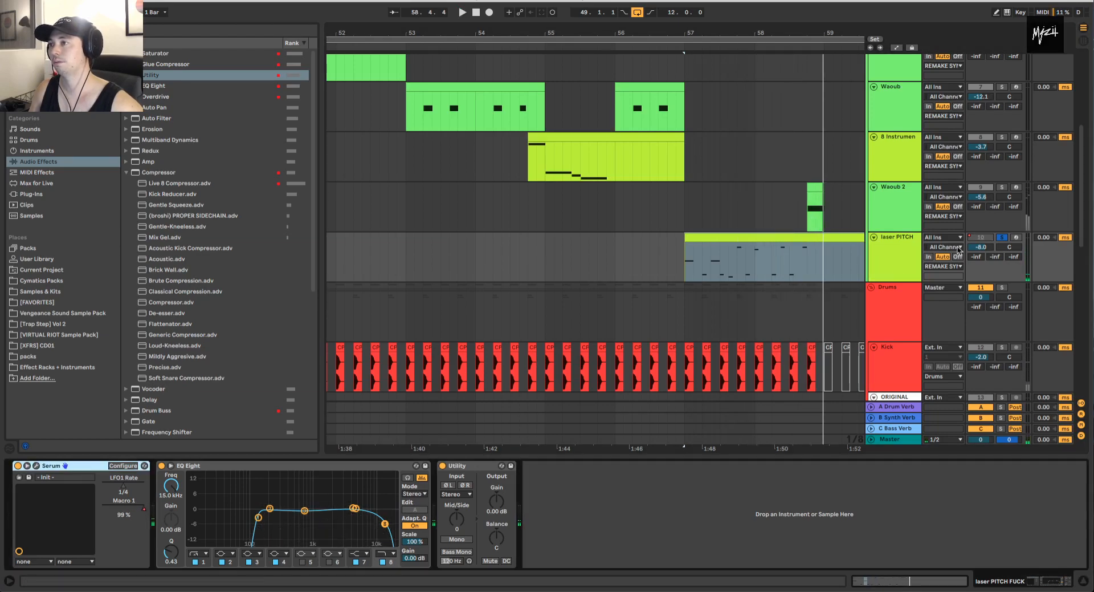
- Solo the Waoub 2 track and audition its short clip near the end of bar 58
{"action": "left_click", "coordinate": [887, 213]}
{"action": "left_click", "coordinate": [810, 206]}
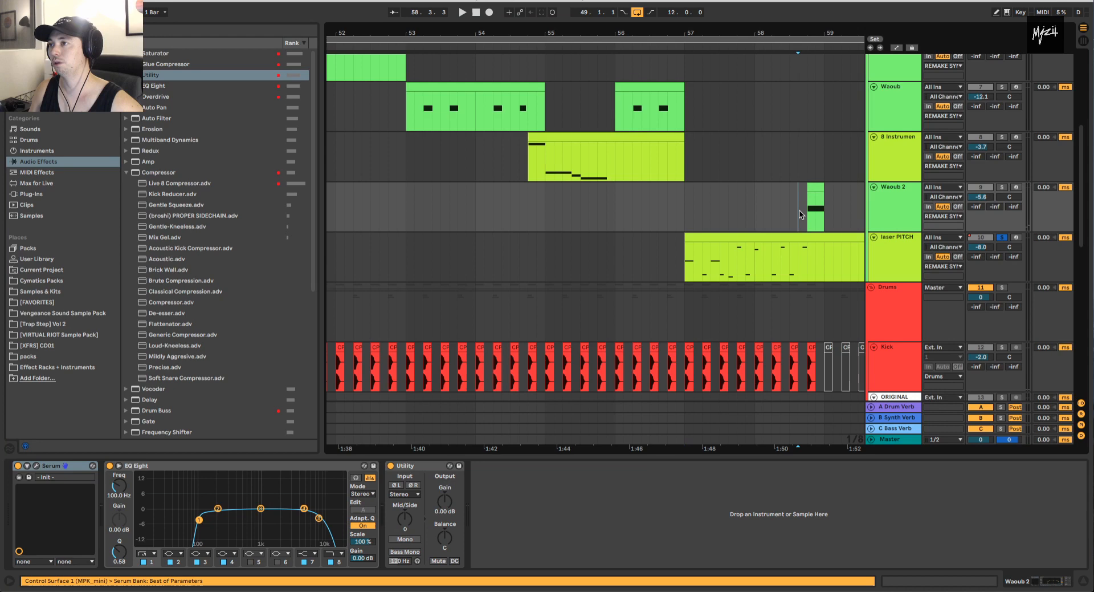
{"action": "left_click", "coordinate": [999, 188]}
{"action": "key", "text": "space"}
{"action": "key", "text": "space"}
{"action": "left_click", "coordinate": [889, 191]}
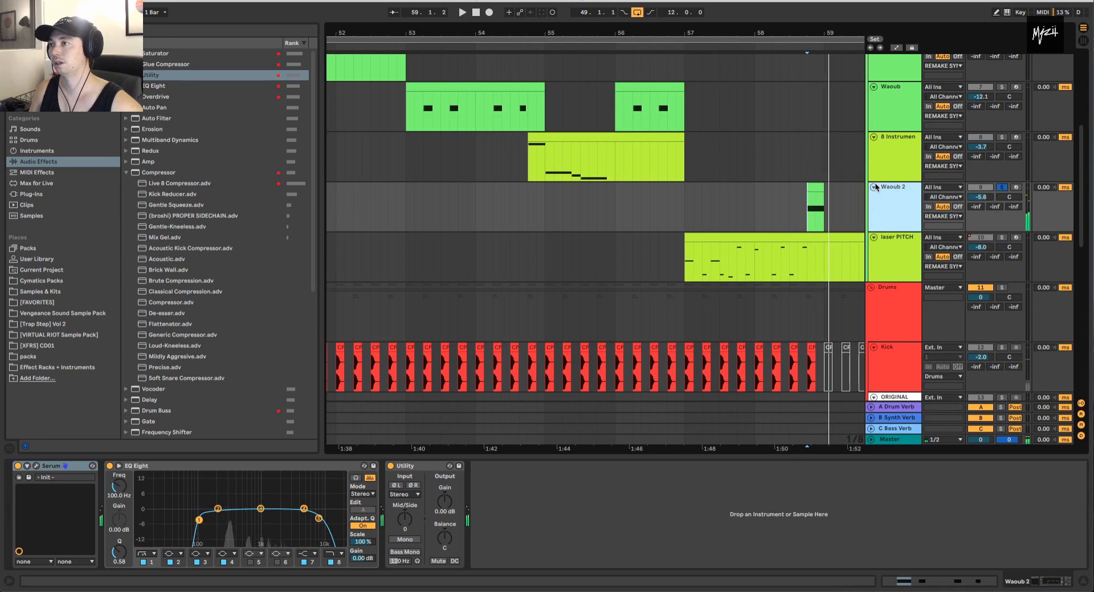
{"action": "left_click", "coordinate": [874, 187]}
{"action": "left_click", "coordinate": [874, 187]}
{"action": "key", "text": "space"}
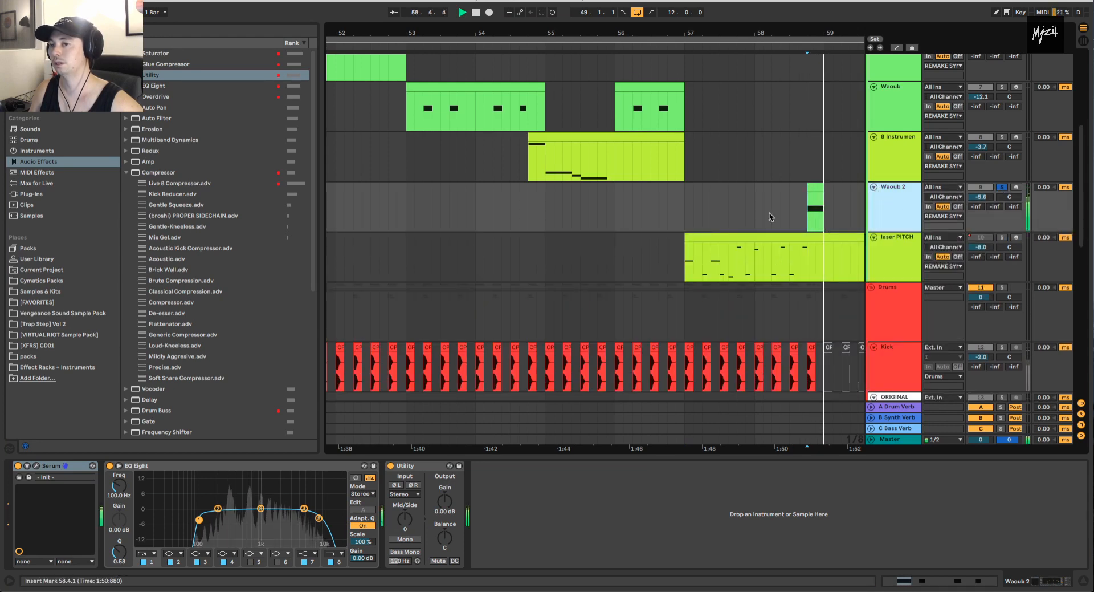
{"action": "key", "text": "space"}
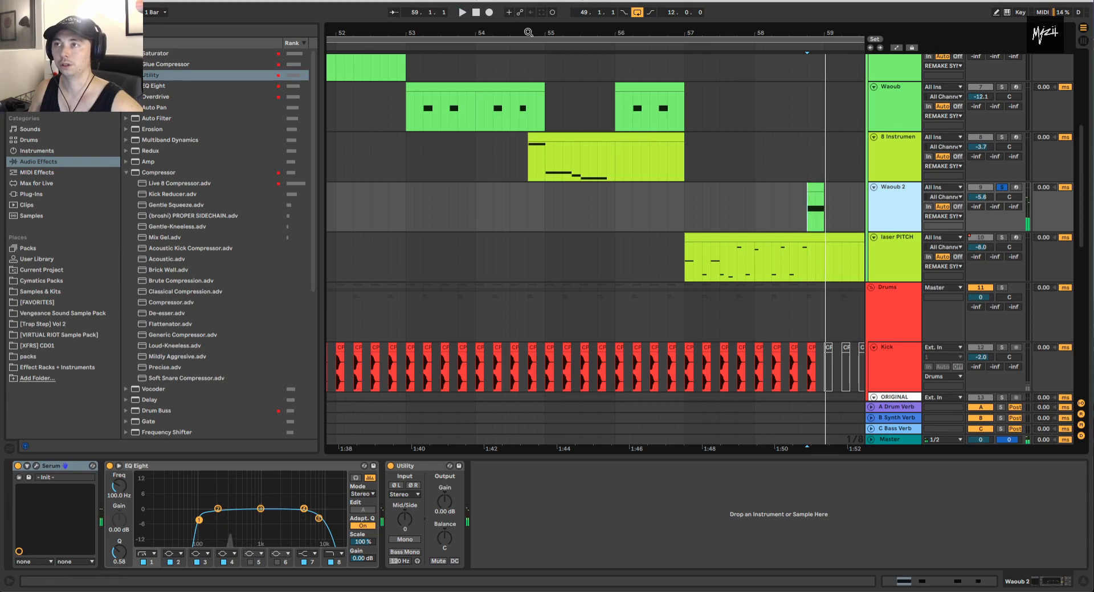
- Open the LFO'd Saw Lead clip's MIDI notes and select its long E3 note
{"action": "left_click_drag", "start_coordinate": [530, 32], "coordinate": [631, 8]}
{"action": "scroll", "coordinate": [579, 178], "scroll_direction": "up", "scroll_amount": 3}
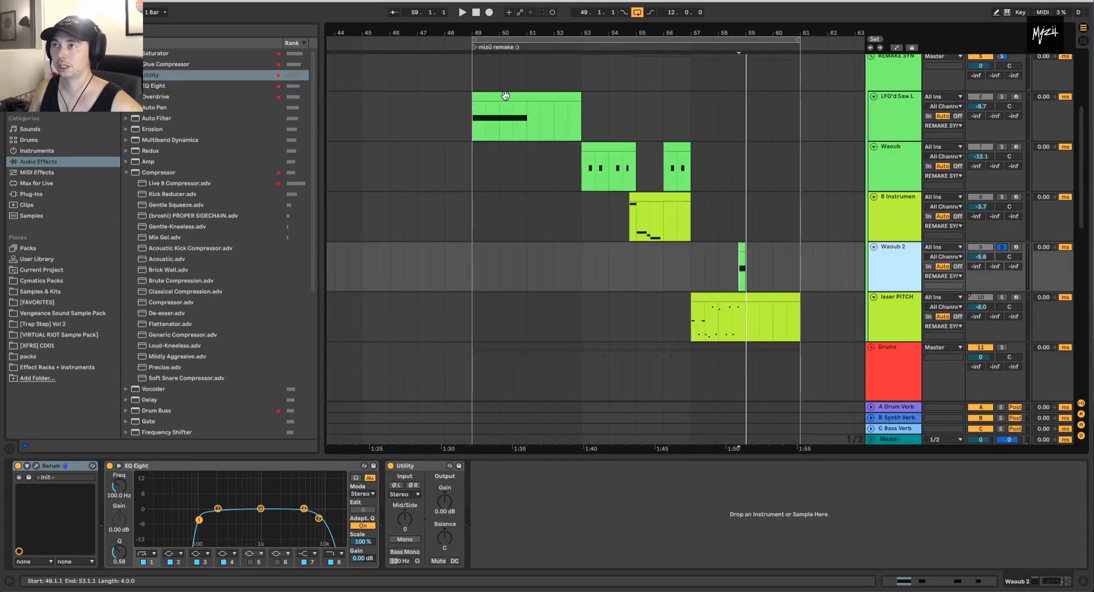
{"action": "left_click", "coordinate": [505, 96]}
{"action": "double_click", "coordinate": [505, 96]}
{"action": "left_click", "coordinate": [422, 405]}
{"action": "scroll", "coordinate": [215, 368], "scroll_direction": "up", "scroll_amount": 3}
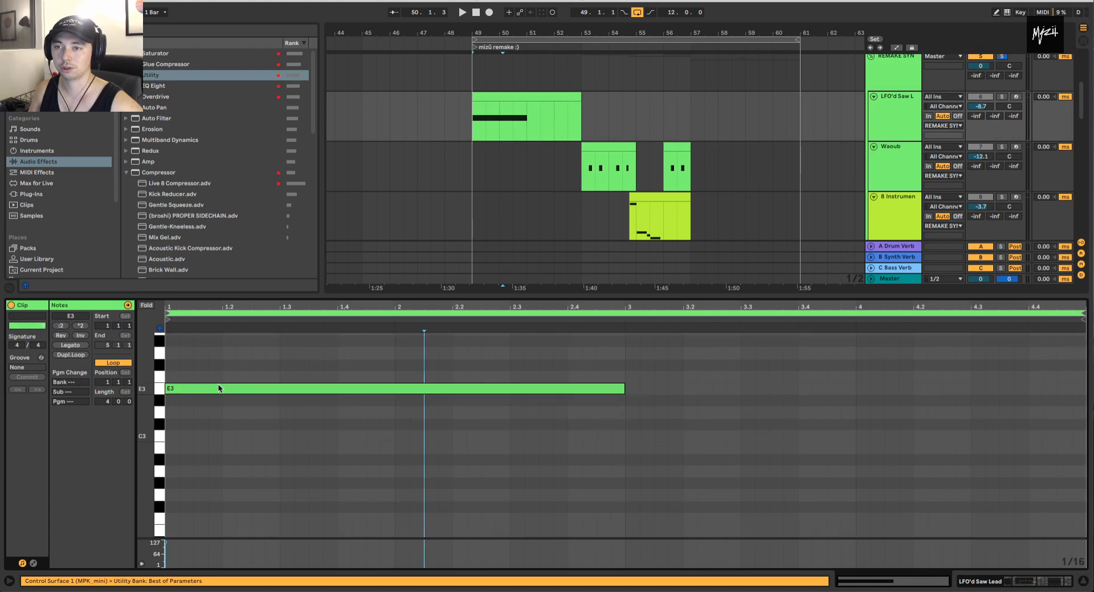
{"action": "left_click", "coordinate": [216, 387]}
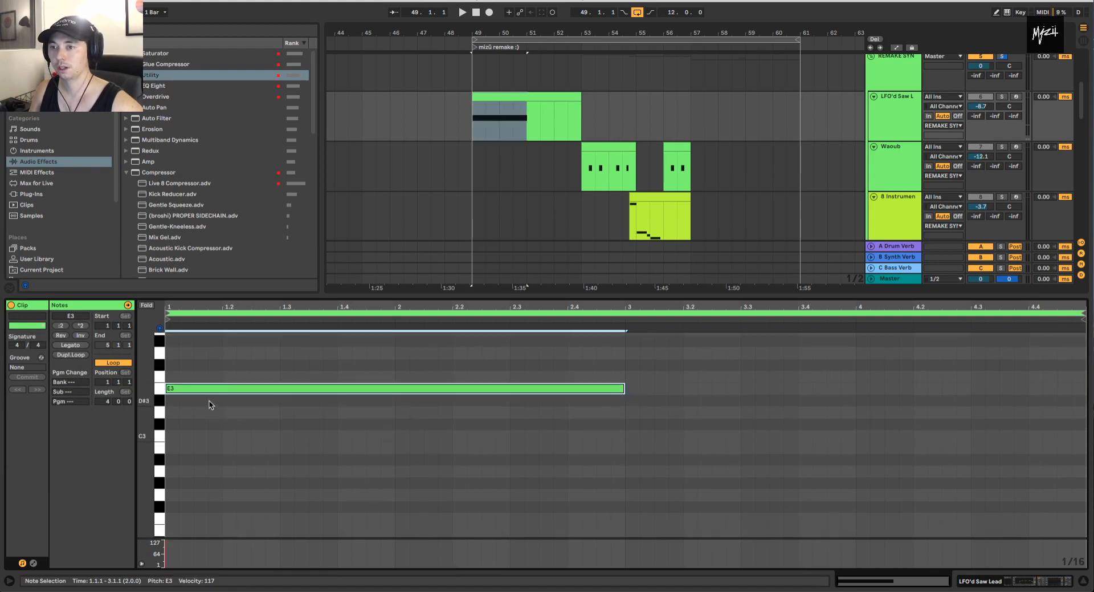
- Examine the MIDI notes of the first Waoub clip and the 8 Instrument clip
{"action": "left_click", "coordinate": [618, 150]}
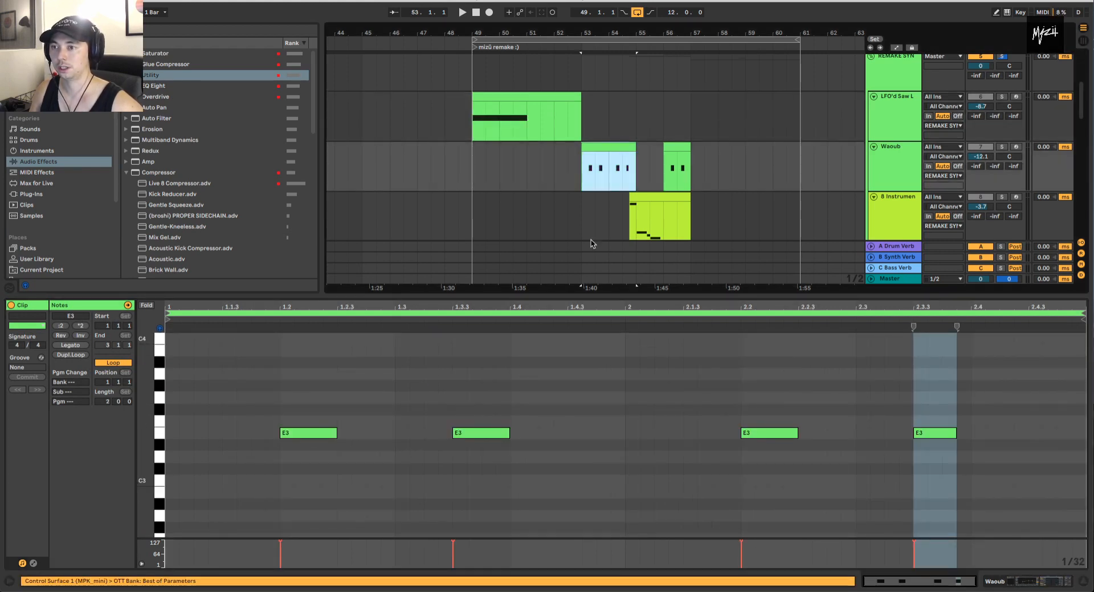
{"action": "left_click", "coordinate": [642, 194]}
{"action": "scroll", "coordinate": [267, 445], "scroll_direction": "down", "scroll_amount": 1}
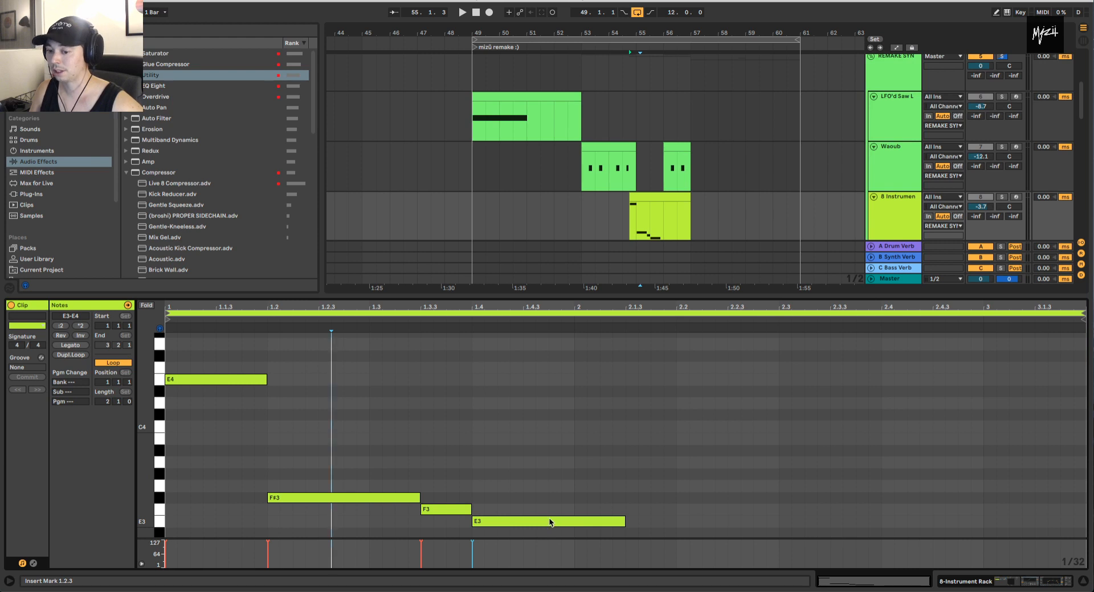
{"action": "left_click", "coordinate": [691, 223]}
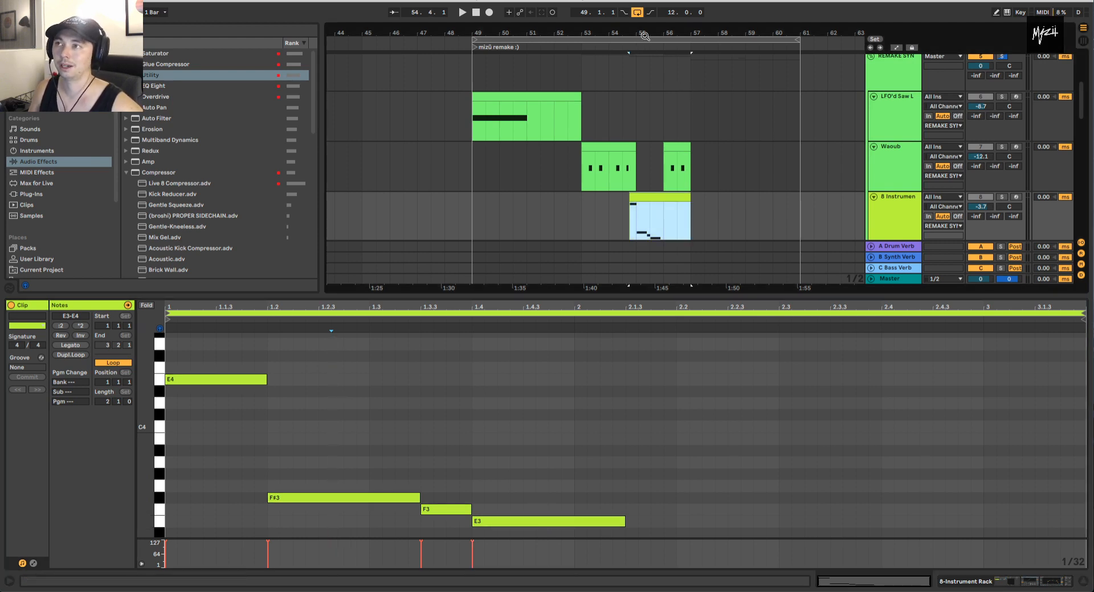
{"action": "key", "text": "plus"}
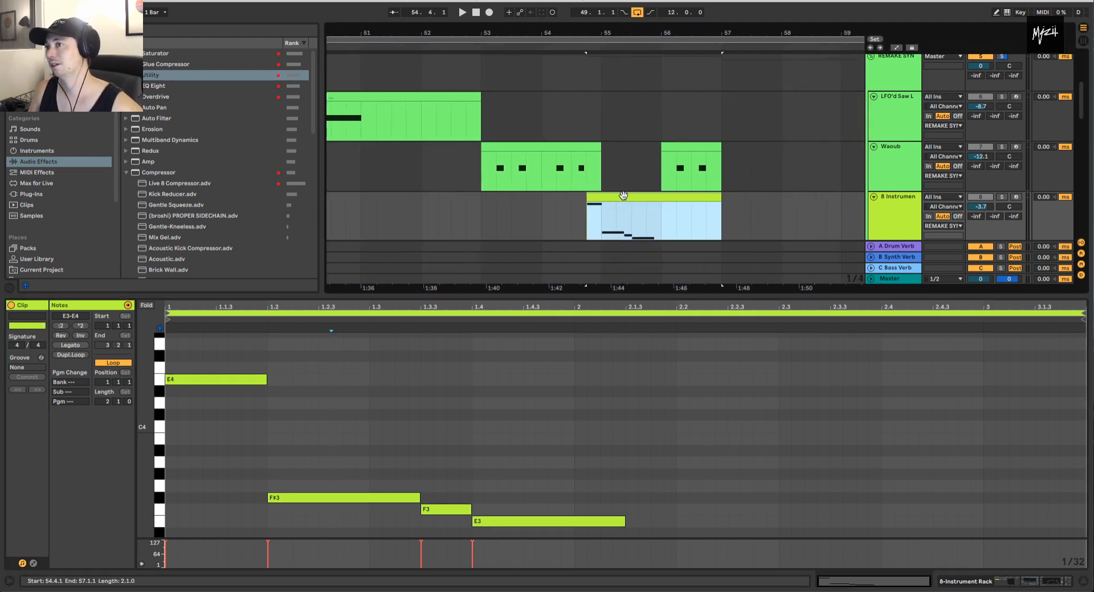
- Open the laser PITCH clip's MIDI notes and examine its pitch pattern across the octaves
{"action": "scroll", "coordinate": [598, 239], "scroll_direction": "down", "scroll_amount": 3}
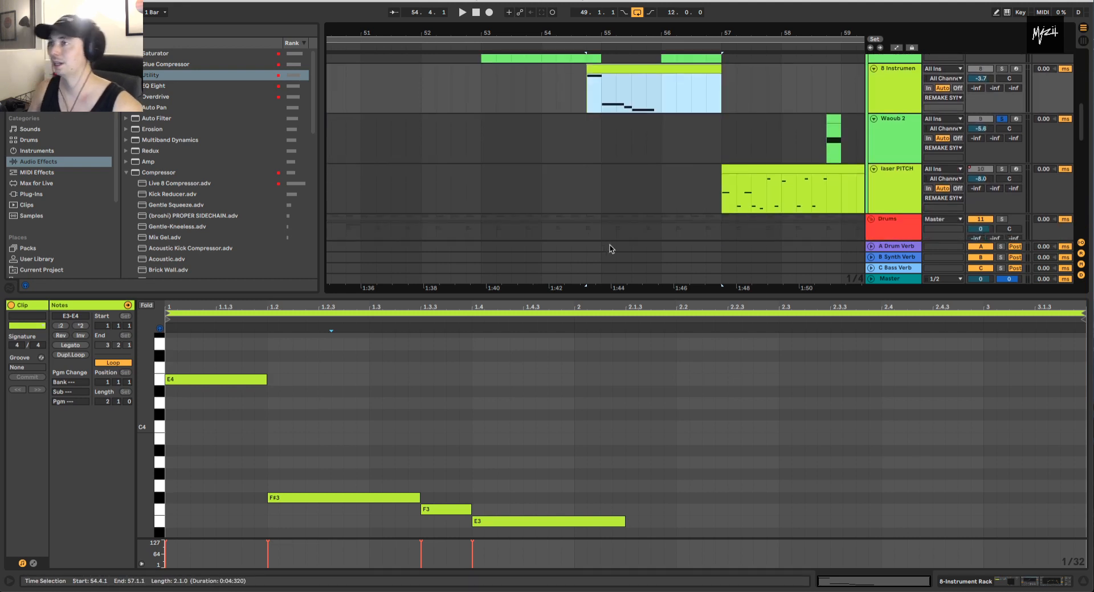
{"action": "left_click", "coordinate": [770, 179]}
{"action": "left_click", "coordinate": [554, 388]}
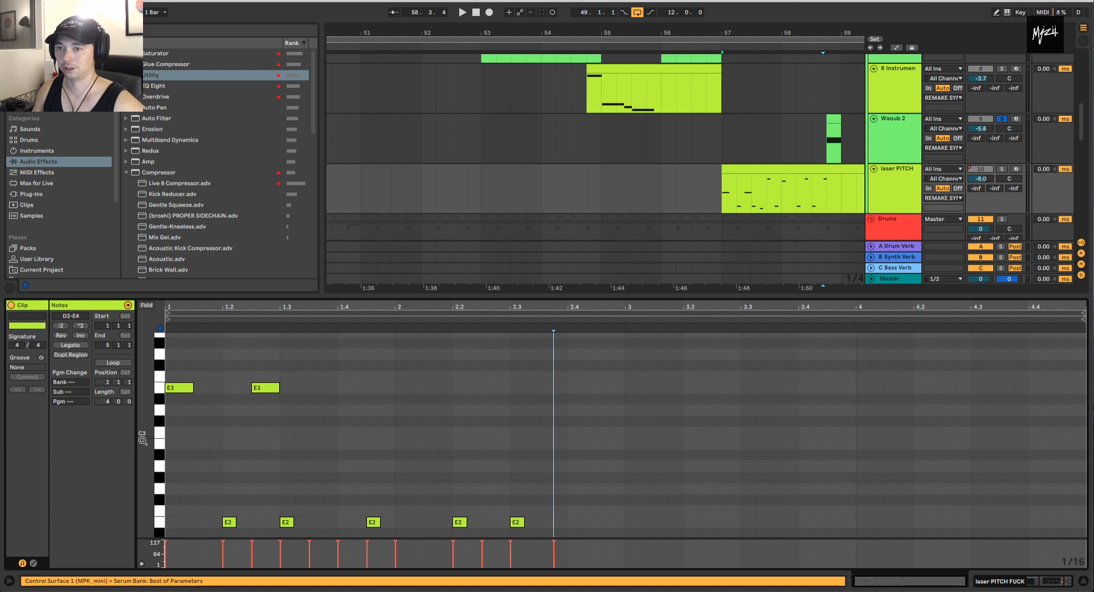
{"action": "left_click_drag", "start_coordinate": [143, 438], "coordinate": [104, 438]}
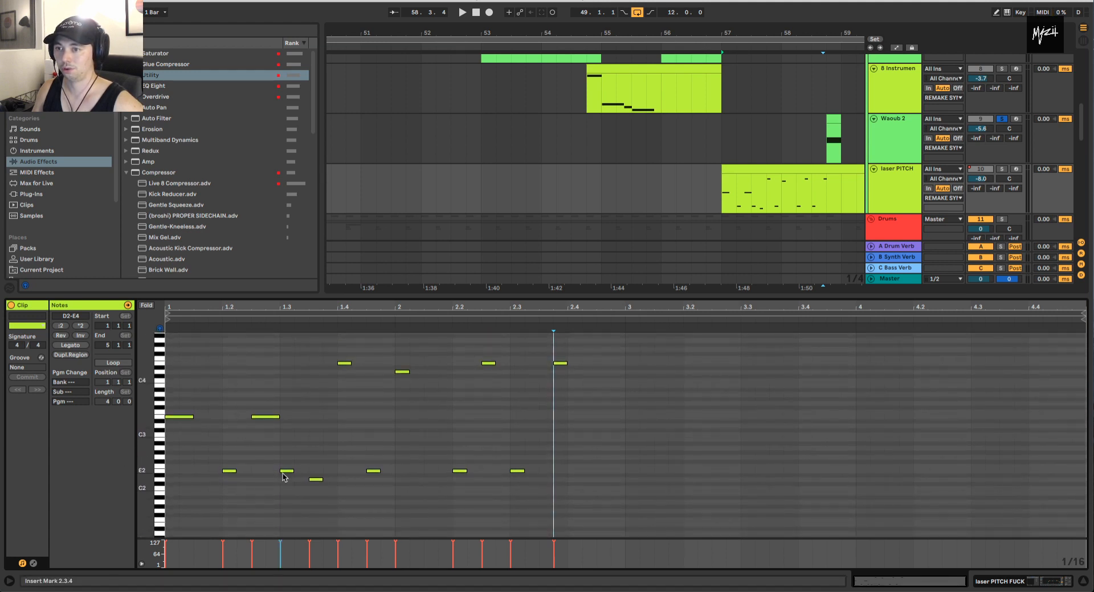
{"action": "left_click_drag", "start_coordinate": [144, 391], "coordinate": [173, 391]}
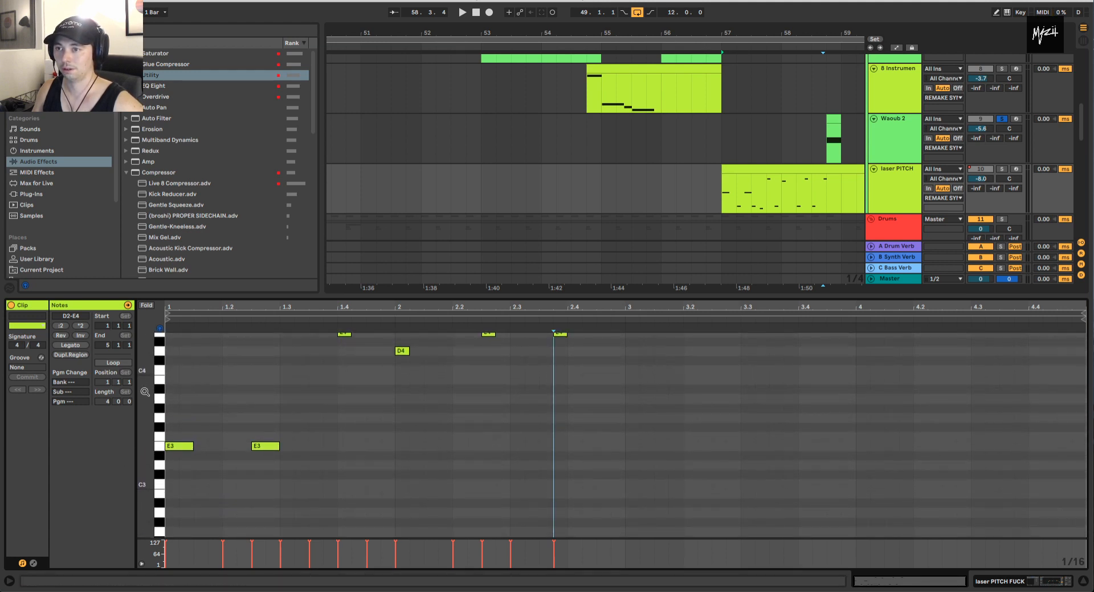
- Set the insert marker at the laser PITCH clip's D4 note and close the clip's MIDI note view
{"action": "scroll", "coordinate": [336, 389], "scroll_direction": "up", "scroll_amount": 1}
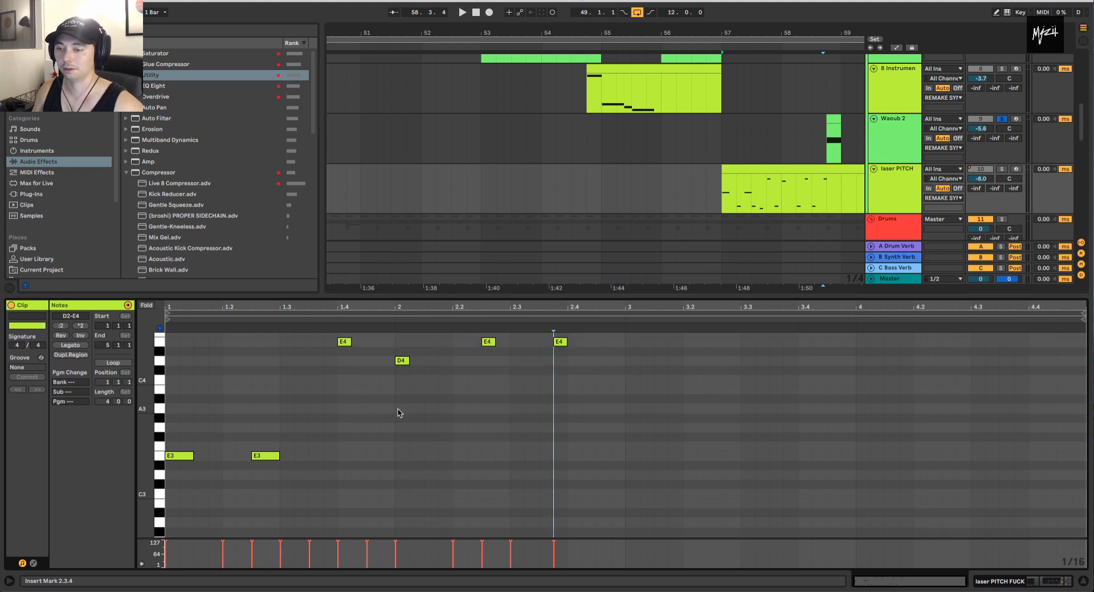
{"action": "left_click", "coordinate": [397, 415]}
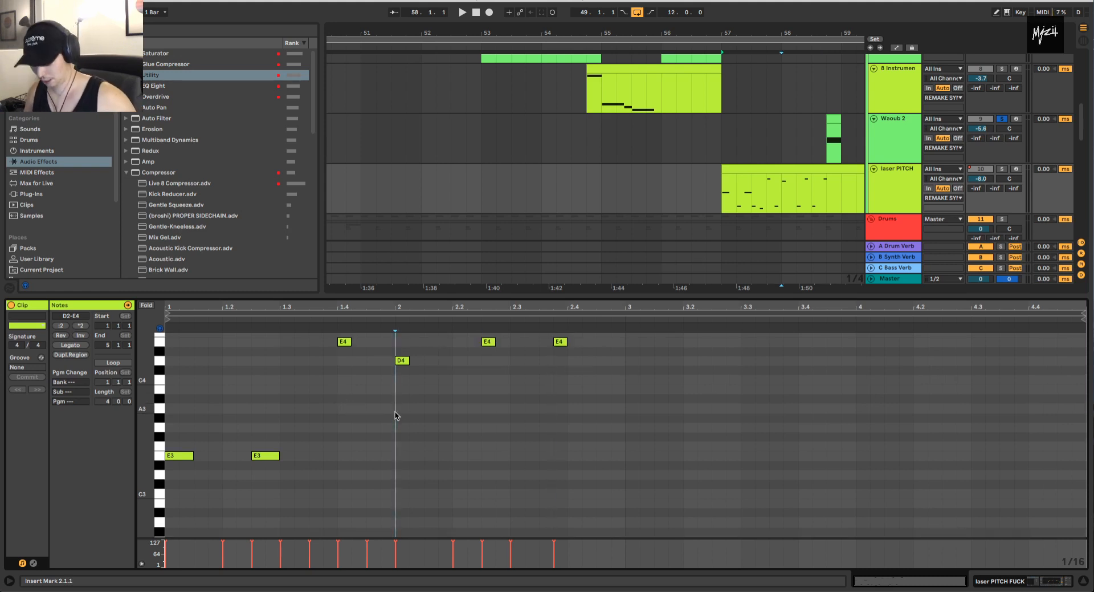
{"action": "key", "text": "super+alt+l"}
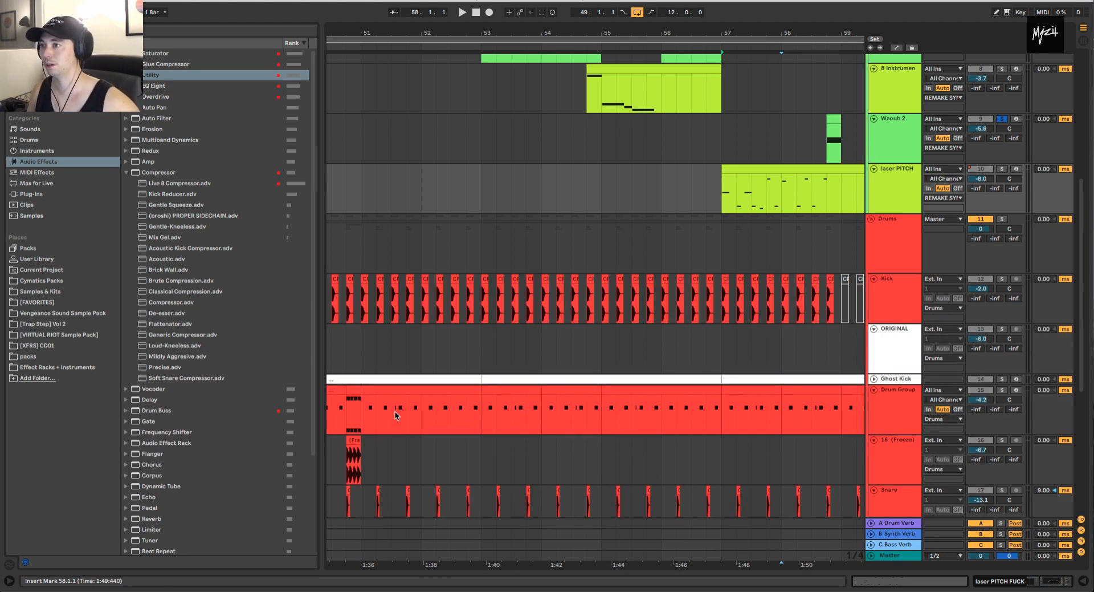
- Display the Waoub 2 track's device chain and audition its clip from 58.4.1
{"action": "scroll", "coordinate": [584, 181], "scroll_direction": "right", "scroll_amount": 8}
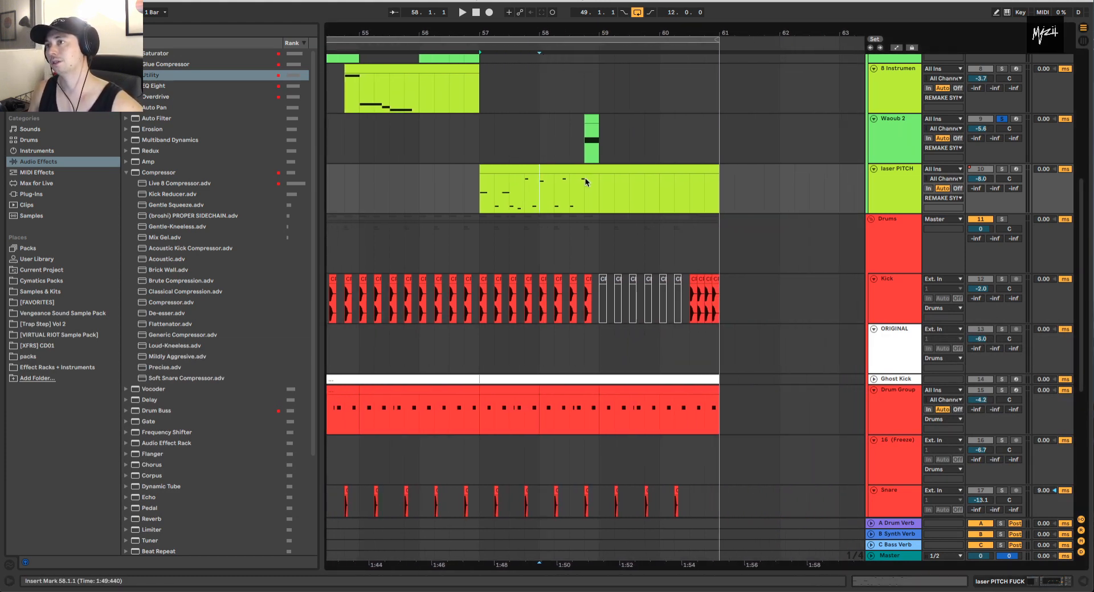
{"action": "left_click", "coordinate": [582, 140]}
{"action": "left_click", "coordinate": [873, 118]}
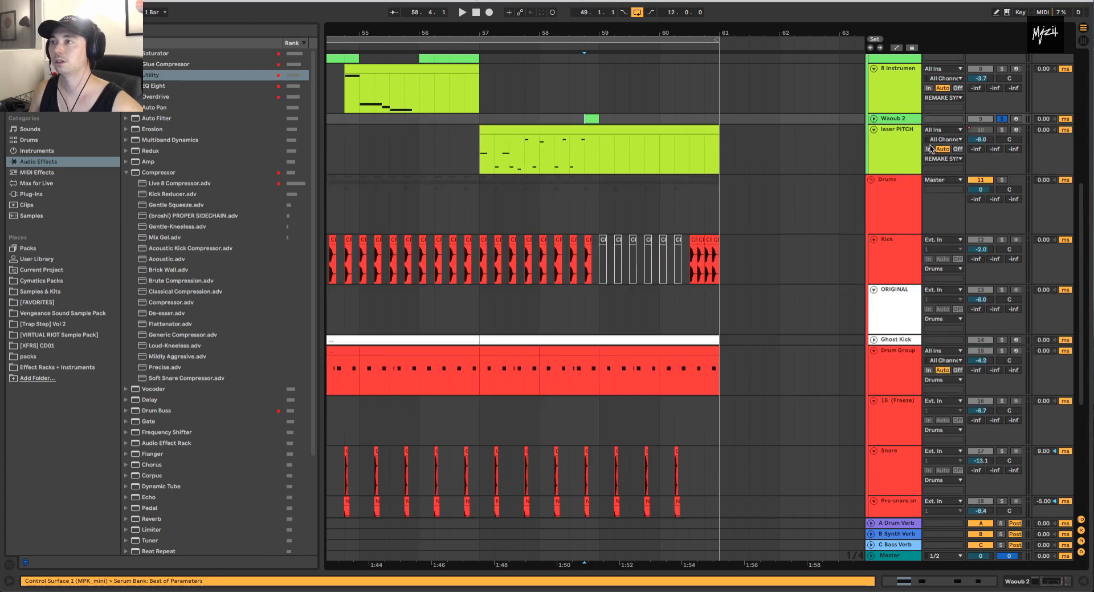
{"action": "left_click", "coordinate": [873, 119]}
{"action": "key", "text": "space"}
{"action": "double_click", "coordinate": [891, 126]}
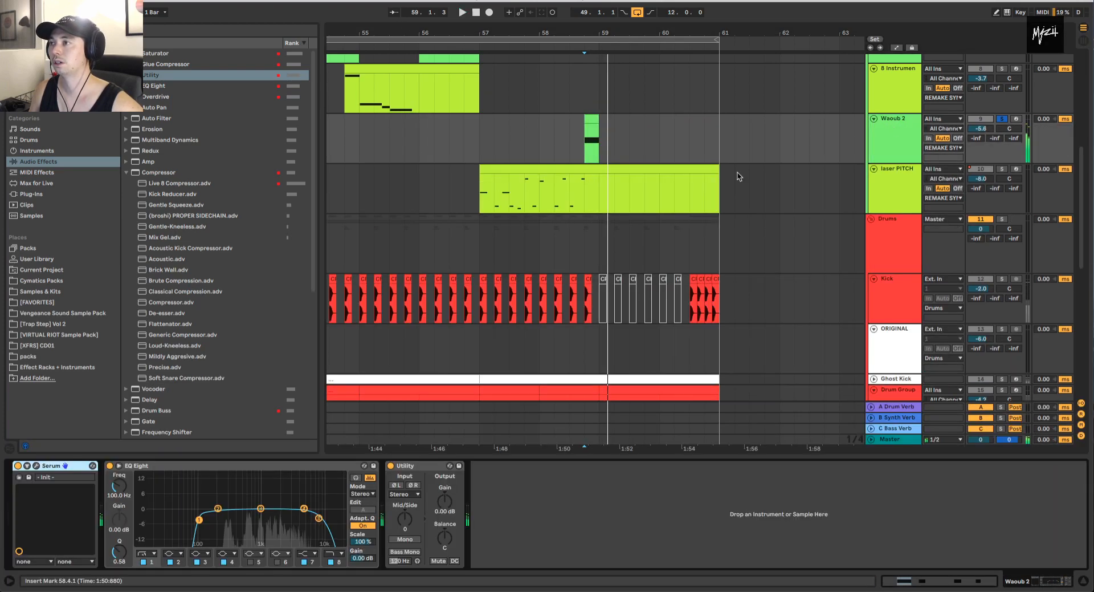
{"action": "key", "text": "space"}
{"action": "key", "text": "space"}
- Open Waoub 2's Serum patch, audition oscillators A and B in isolation, and re-enable both
{"action": "left_click", "coordinate": [37, 465]}
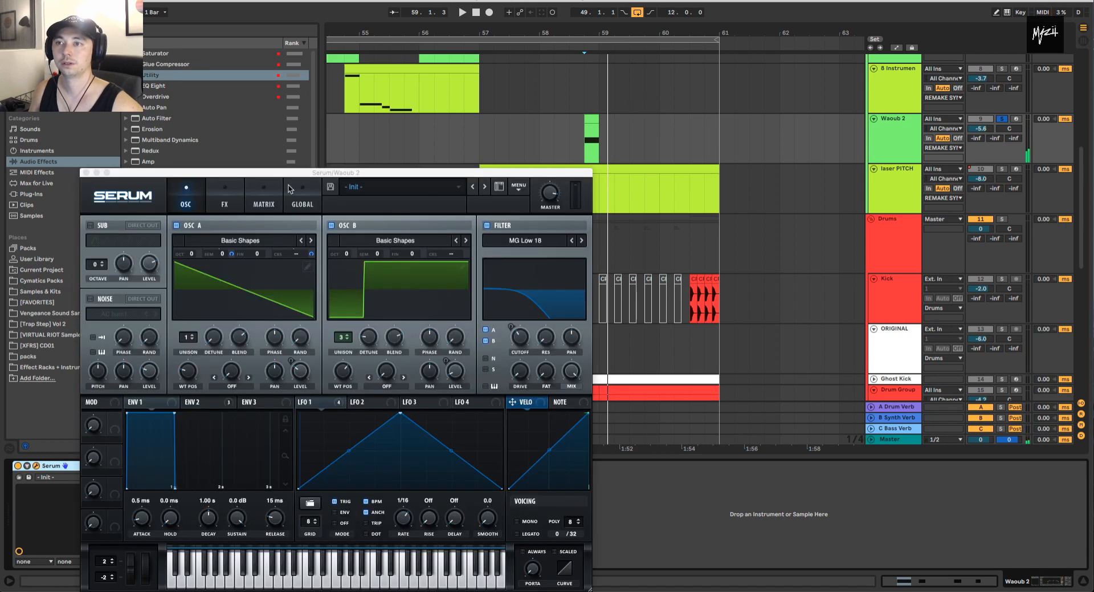
{"action": "left_click_drag", "start_coordinate": [326, 173], "coordinate": [527, 154]}
{"action": "left_click", "coordinate": [539, 208]}
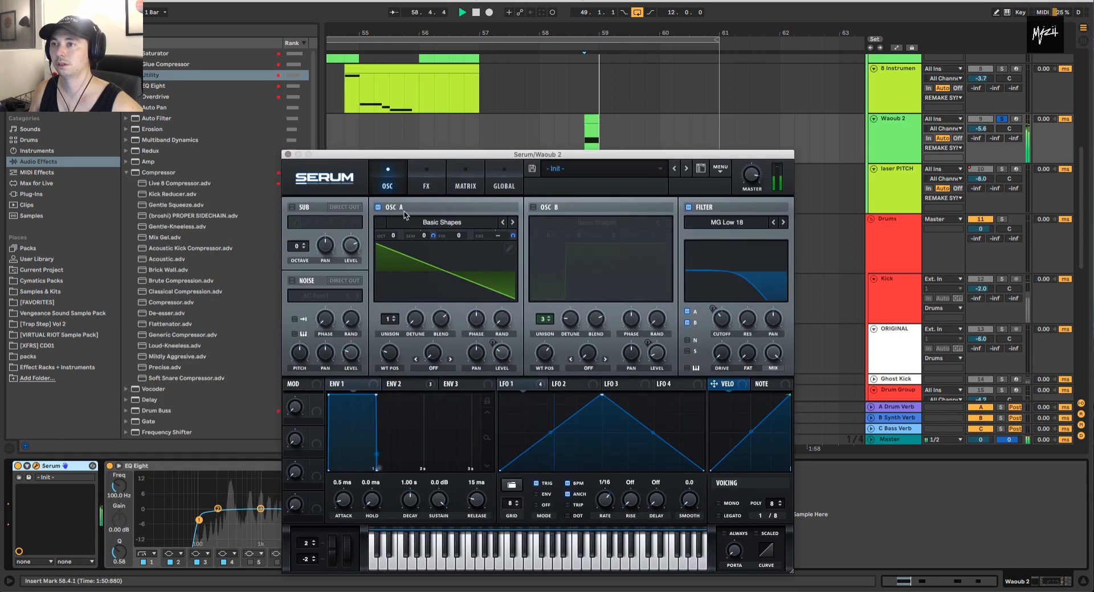
{"action": "left_click", "coordinate": [377, 207]}
{"action": "left_click", "coordinate": [534, 208]}
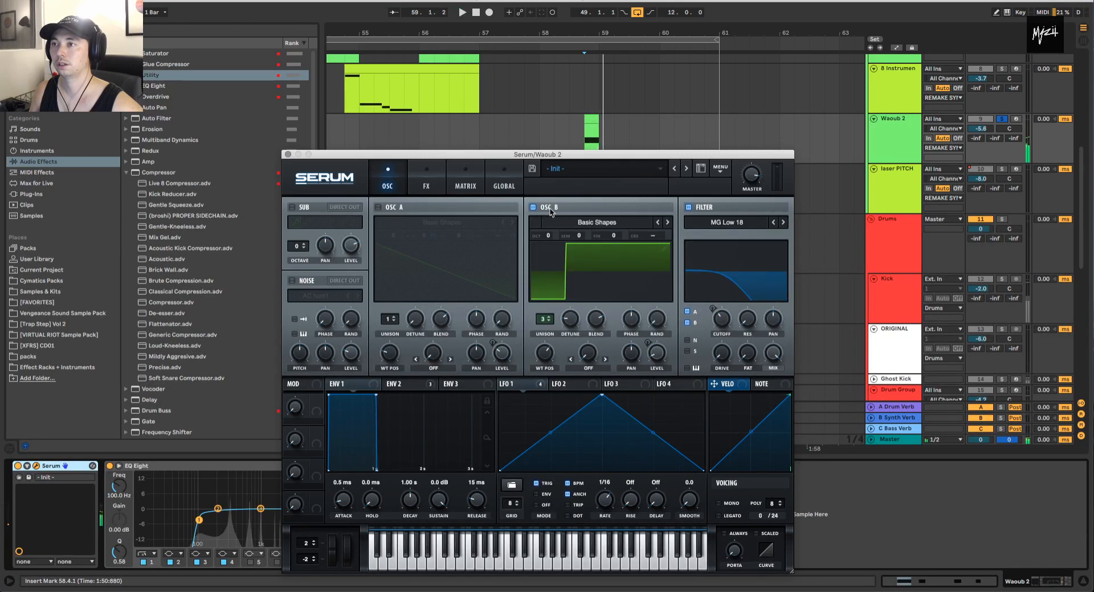
{"action": "left_click", "coordinate": [534, 207]}
{"action": "left_click", "coordinate": [377, 207]}
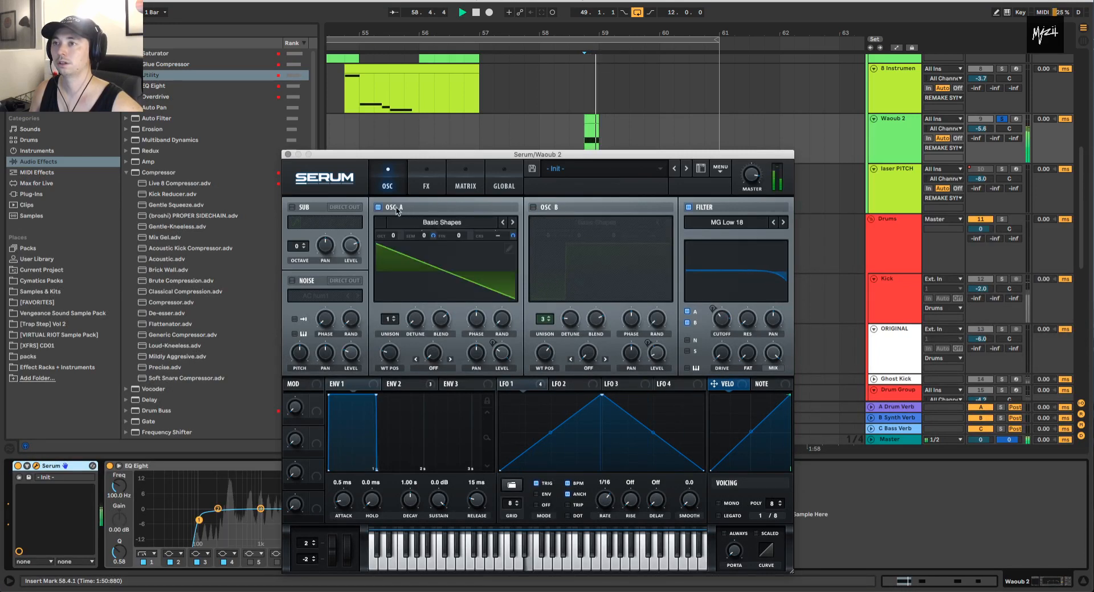
{"action": "left_click_drag", "start_coordinate": [482, 156], "coordinate": [422, 164]}
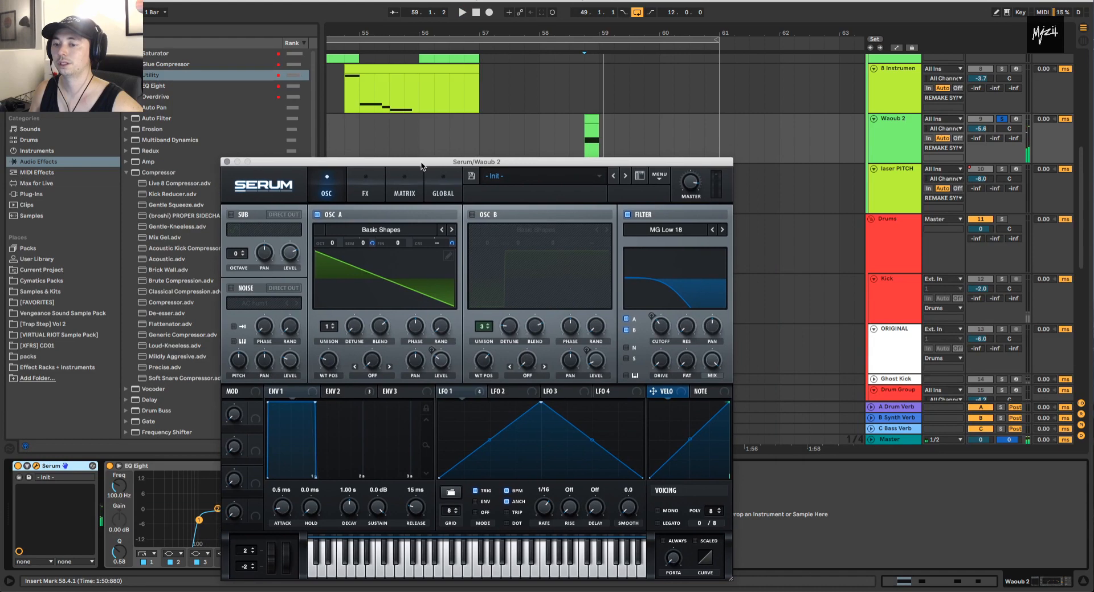
{"action": "left_click", "coordinate": [475, 215]}
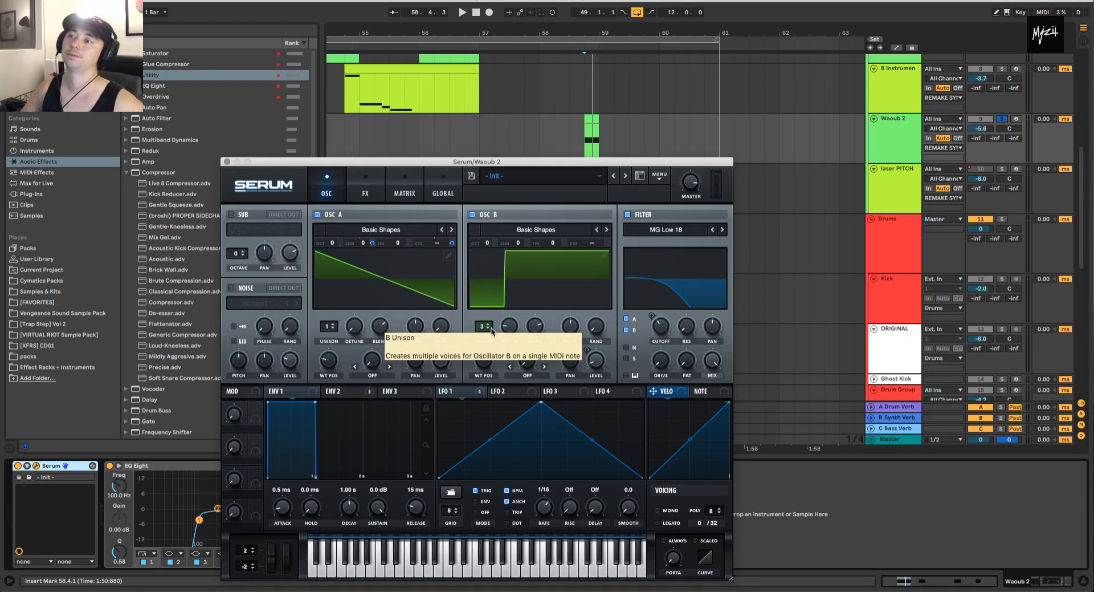
- Audition both oscillators together and examine oscillator B's square-type wave and unison voices
{"action": "key", "text": "space"}
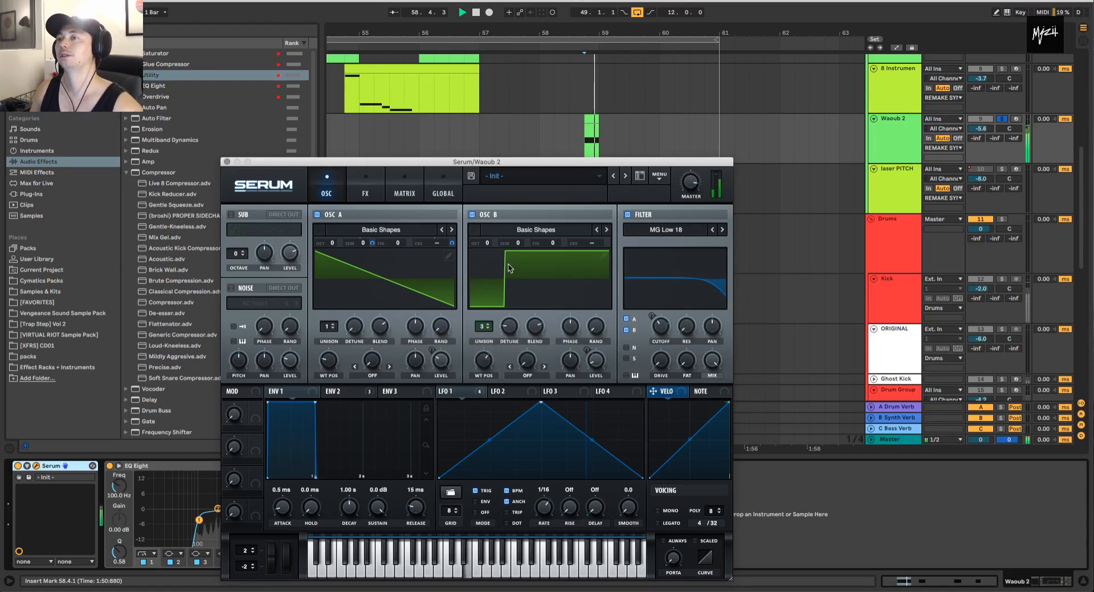
{"action": "key", "text": "space"}
{"action": "left_click", "coordinate": [510, 266]}
{"action": "left_click", "coordinate": [534, 277]}
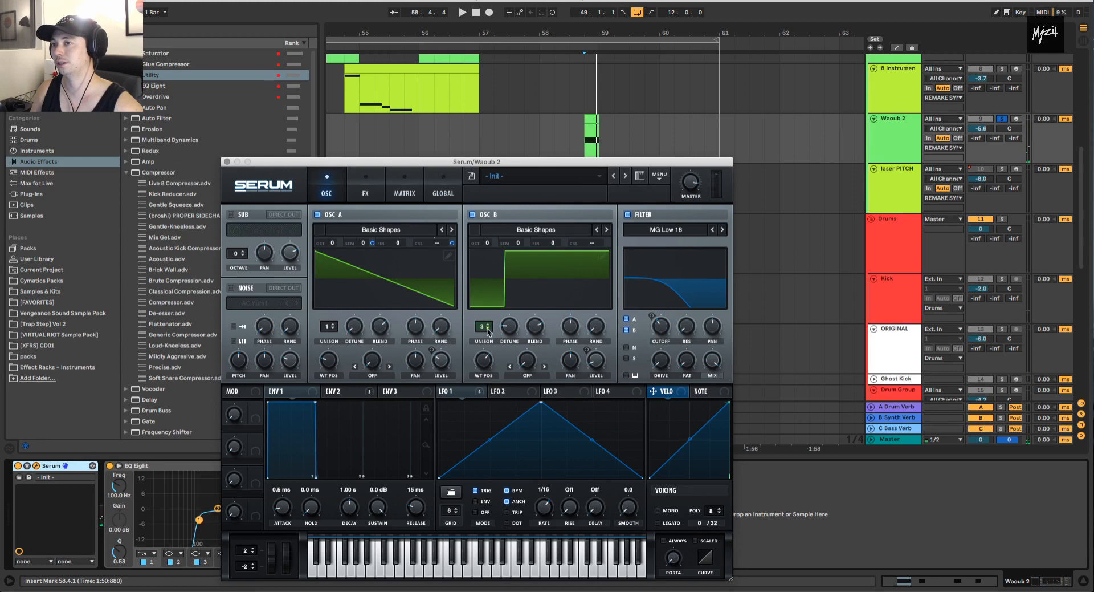
{"action": "left_click_drag", "start_coordinate": [485, 328], "coordinate": [545, 327]}
{"action": "key", "text": "space"}
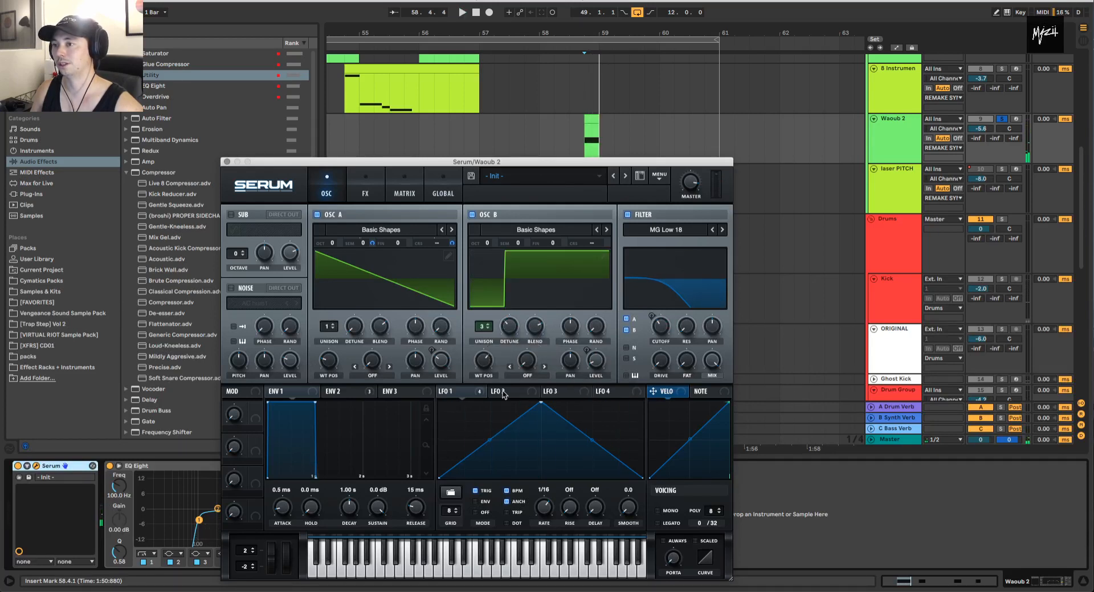
- Display Envelope 2 in Serum and examine its shape and its modulation of the oscillator levels and filter cutoff
{"action": "left_click", "coordinate": [341, 391]}
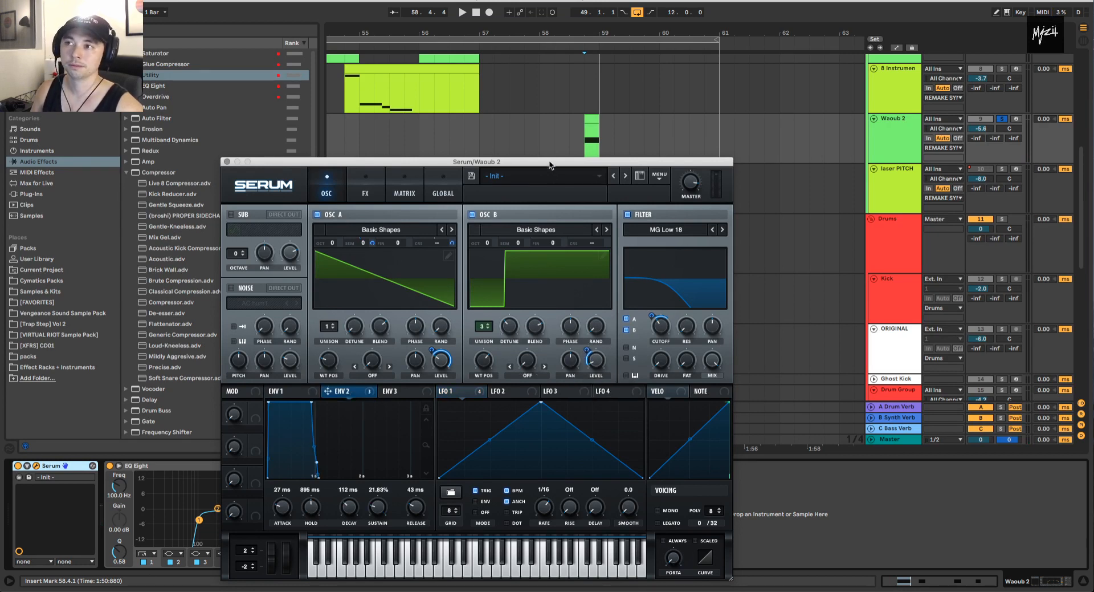
{"action": "left_click_drag", "start_coordinate": [550, 166], "coordinate": [624, 158]}
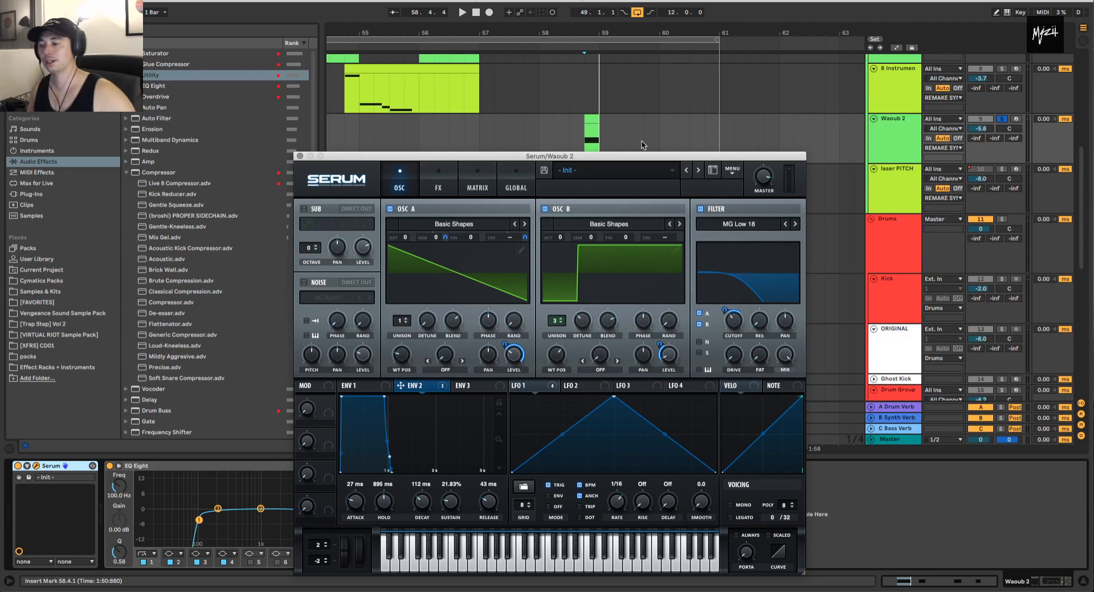
{"action": "key", "text": "super+Tab"}
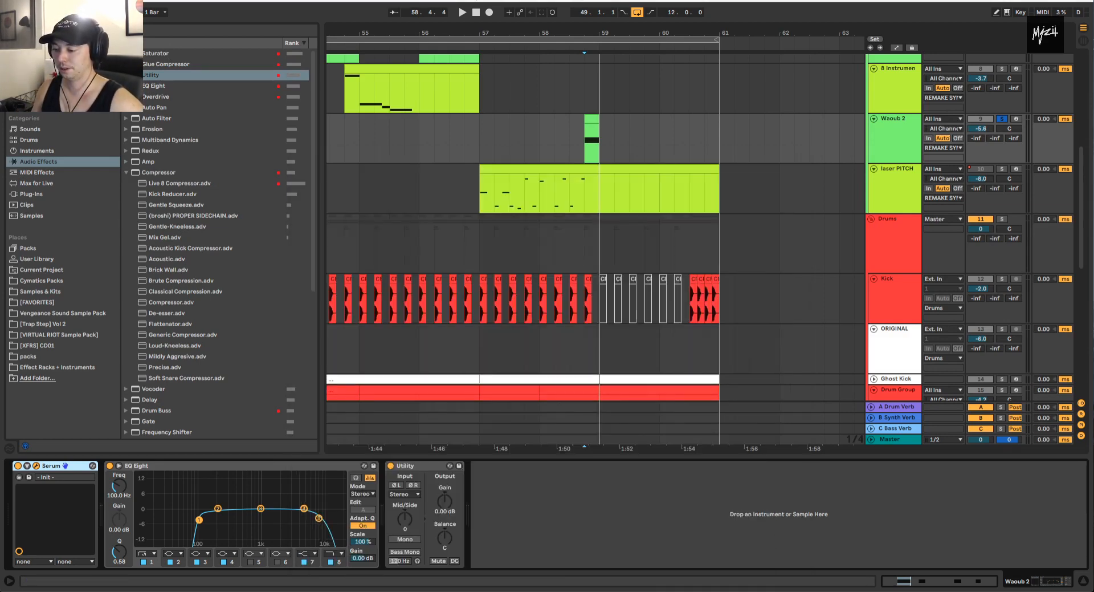
{"action": "left_click", "coordinate": [573, 129]}
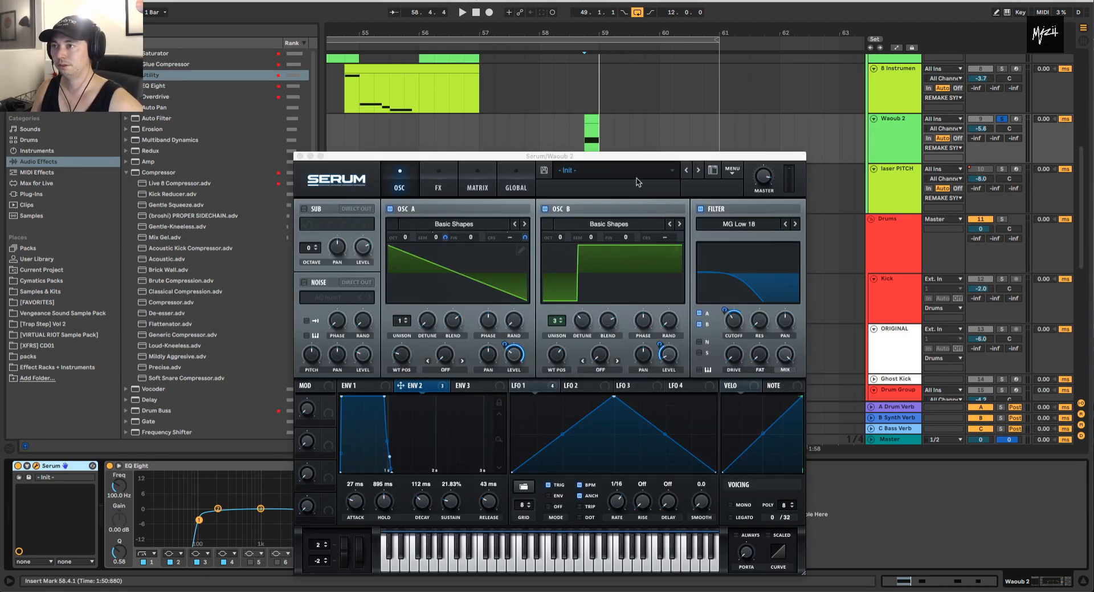
{"action": "left_click_drag", "start_coordinate": [630, 154], "coordinate": [562, 161]}
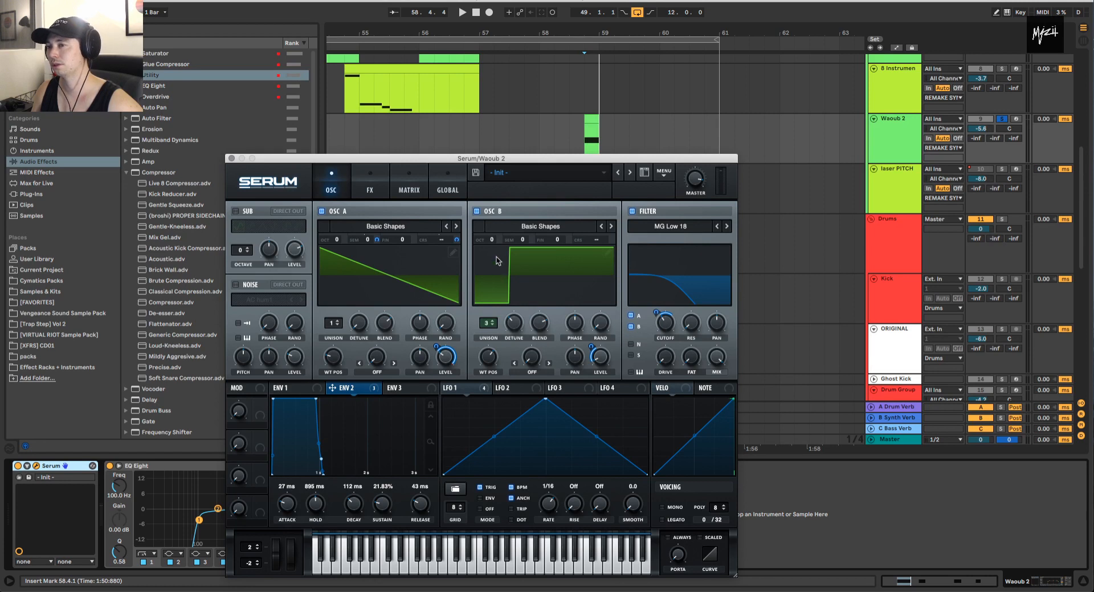
- Compare oscillators A and B during playback by switching each off and back on
{"action": "left_click", "coordinate": [482, 212]}
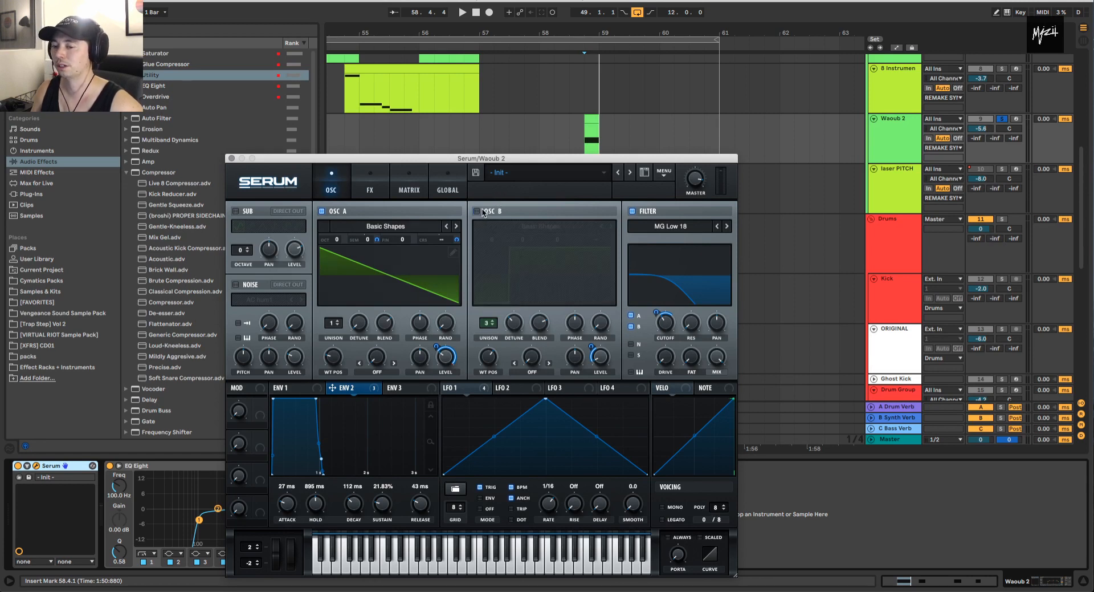
{"action": "left_click", "coordinate": [477, 212]}
{"action": "key", "text": "space"}
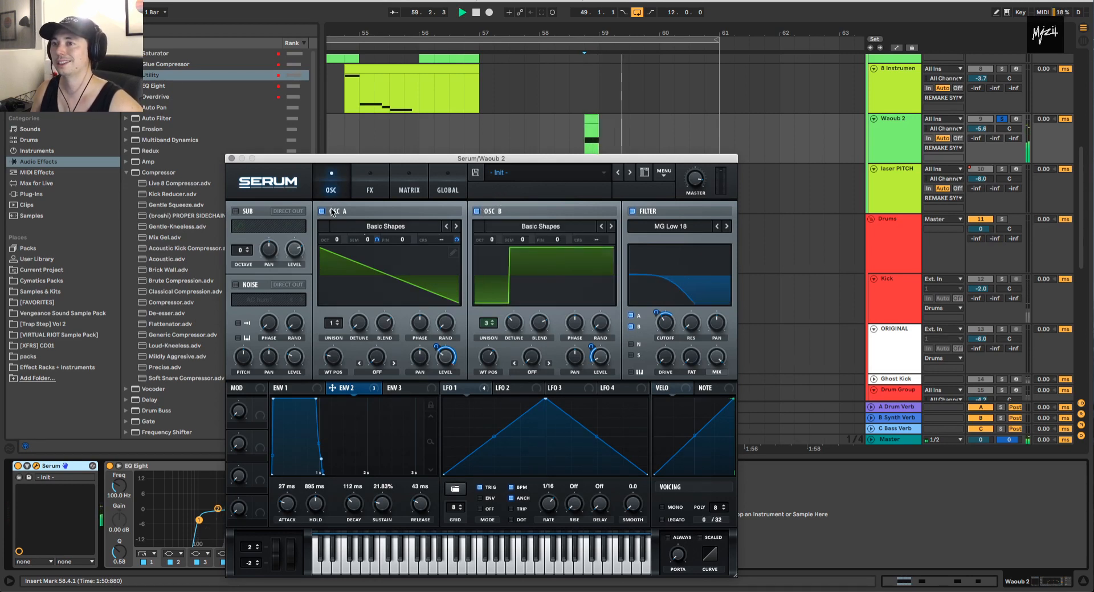
{"action": "left_click", "coordinate": [332, 212]}
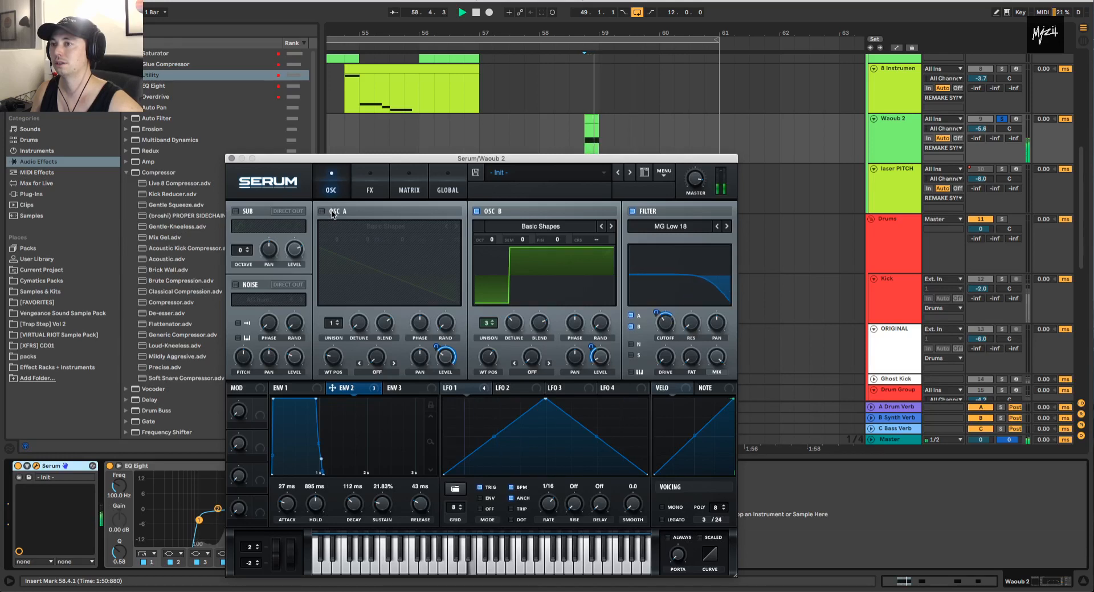
{"action": "key", "text": "space"}
{"action": "left_click", "coordinate": [332, 212]}
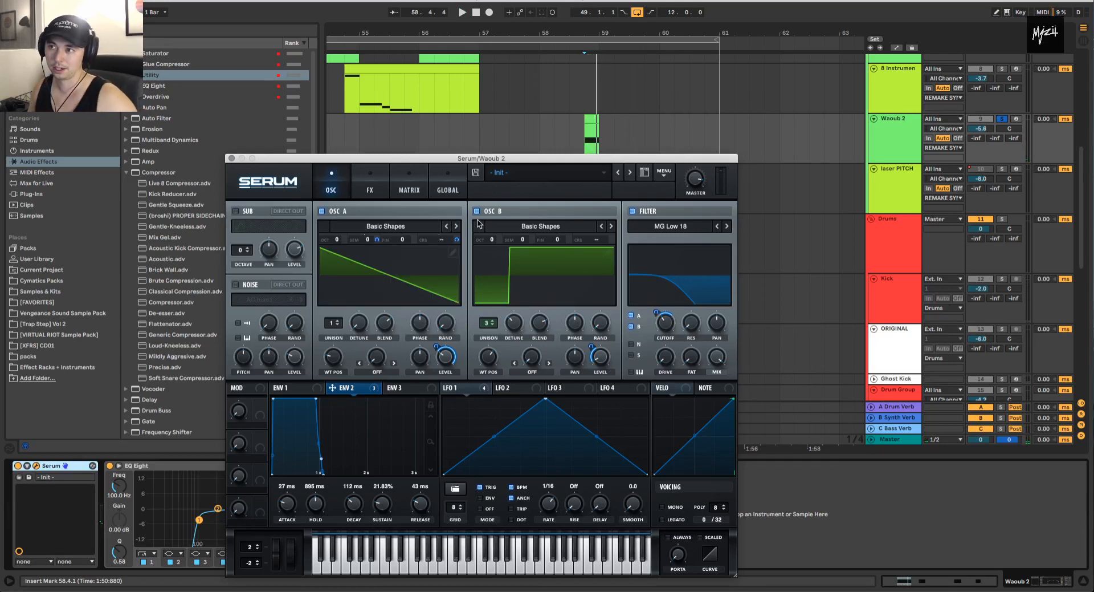
{"action": "left_click", "coordinate": [322, 211]}
{"action": "key", "text": "space"}
{"action": "left_click", "coordinate": [322, 211]}
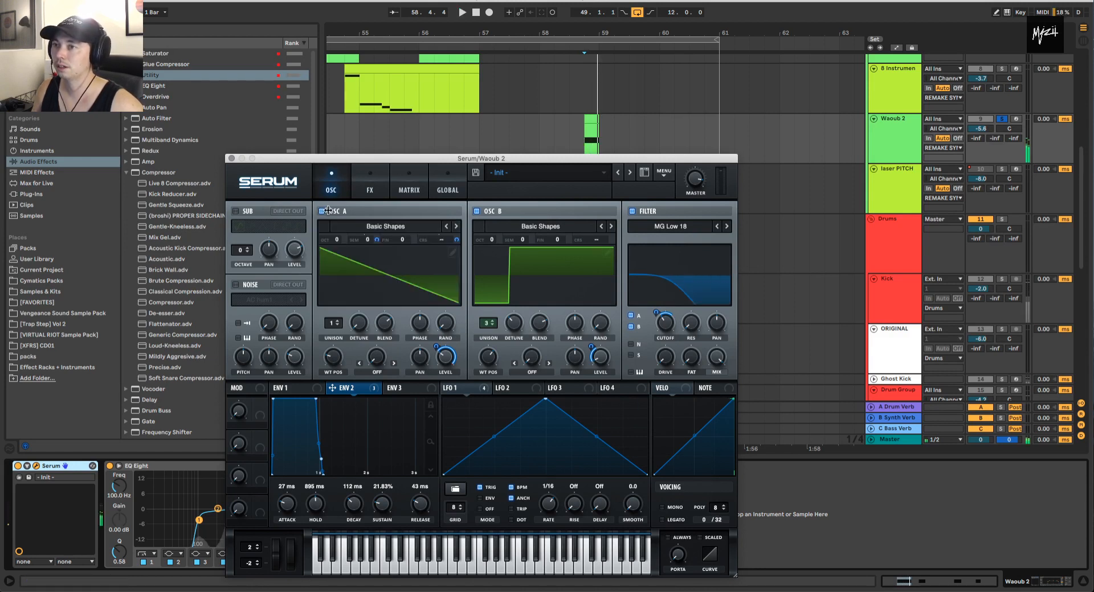
{"action": "left_click", "coordinate": [477, 211]}
{"action": "left_click", "coordinate": [484, 213]}
{"action": "key", "text": "space"}
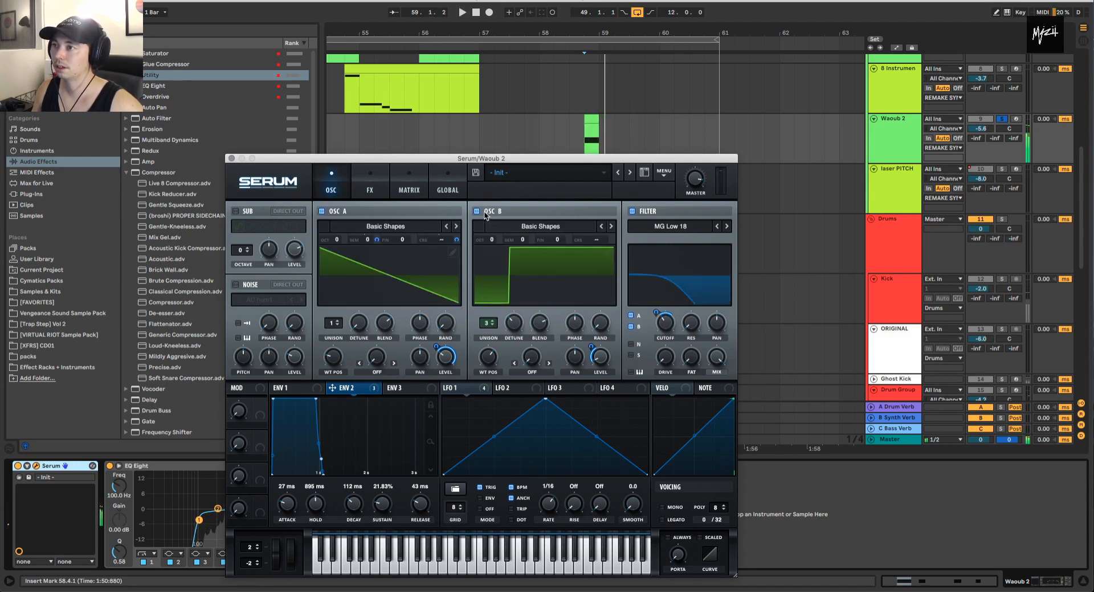
- Compare the LFO 1 and Envelope 2 modulation of the oscillator levels and audition the patch again
{"action": "left_click_drag", "start_coordinate": [536, 161], "coordinate": [699, 163]}
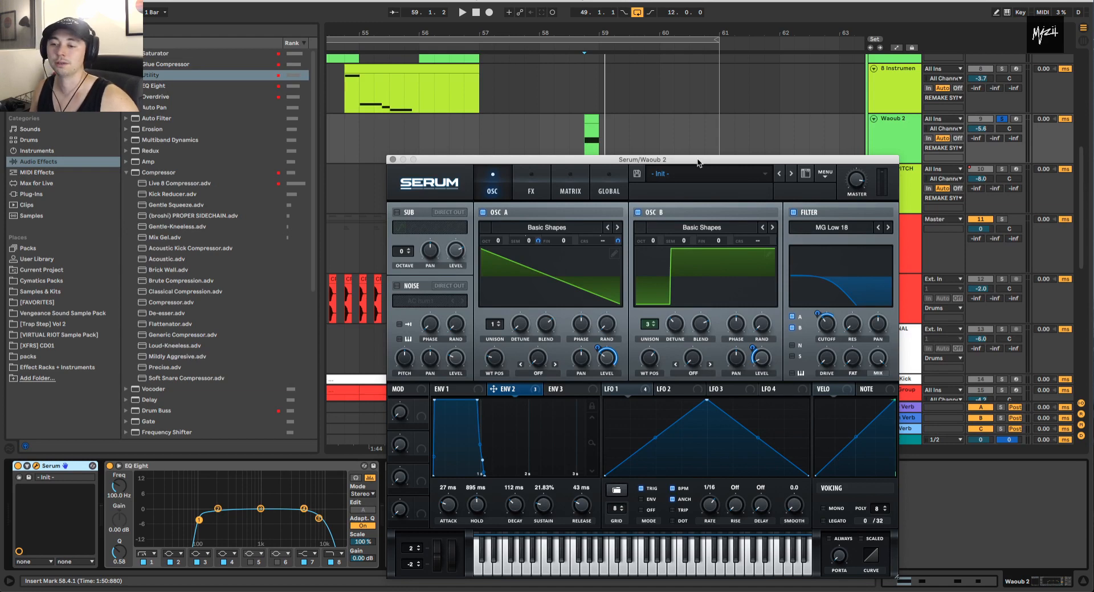
{"action": "left_click_drag", "start_coordinate": [698, 163], "coordinate": [615, 159]}
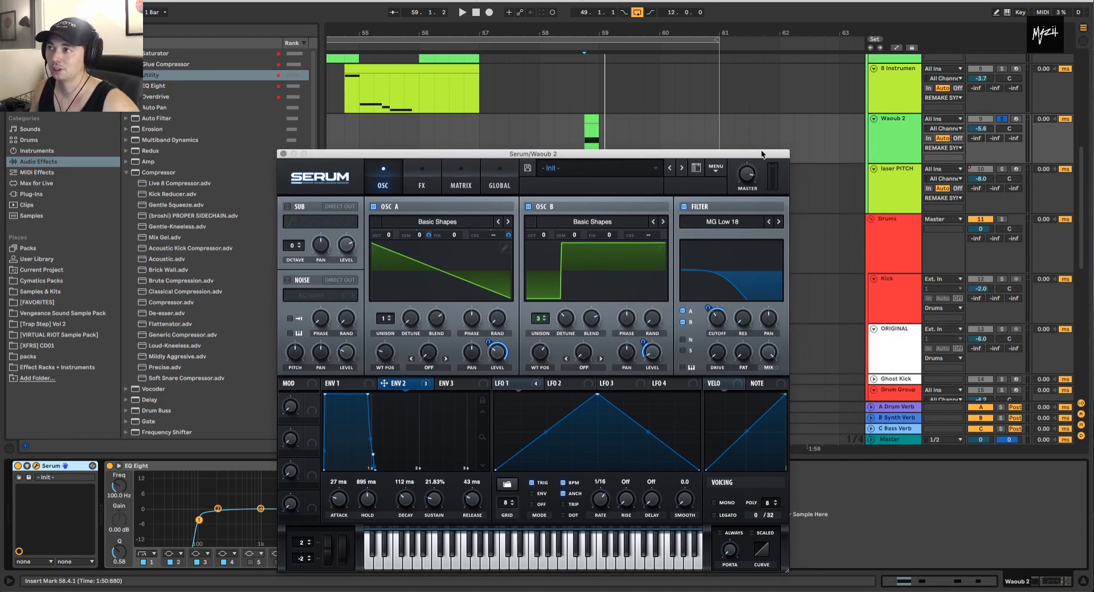
{"action": "left_click_drag", "start_coordinate": [763, 156], "coordinate": [544, 107]}
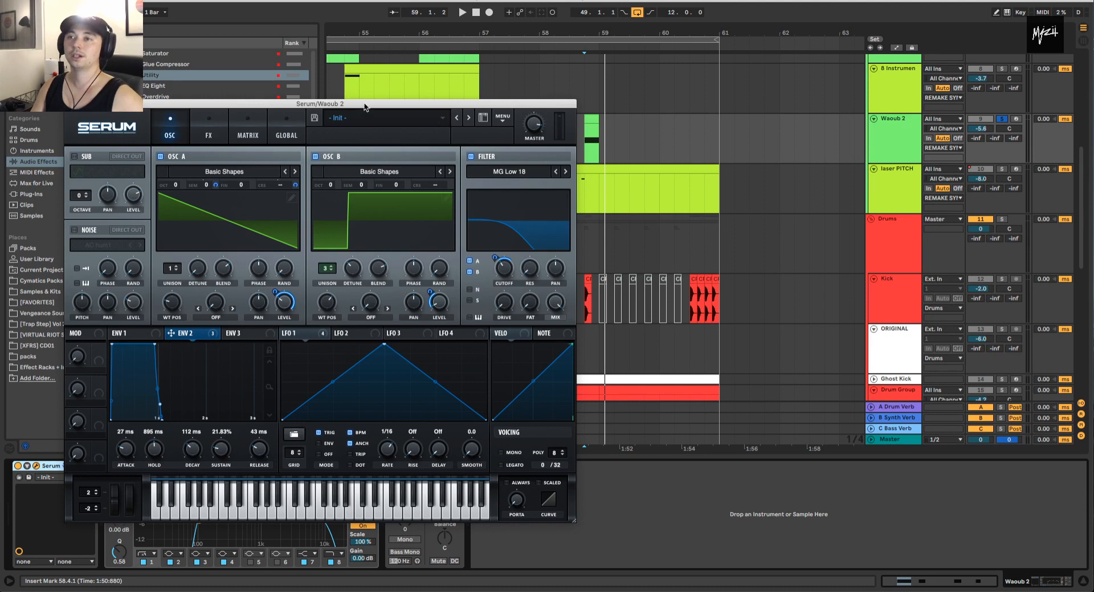
{"action": "left_click_drag", "start_coordinate": [365, 103], "coordinate": [466, 90]}
{"action": "left_click", "coordinate": [396, 320]}
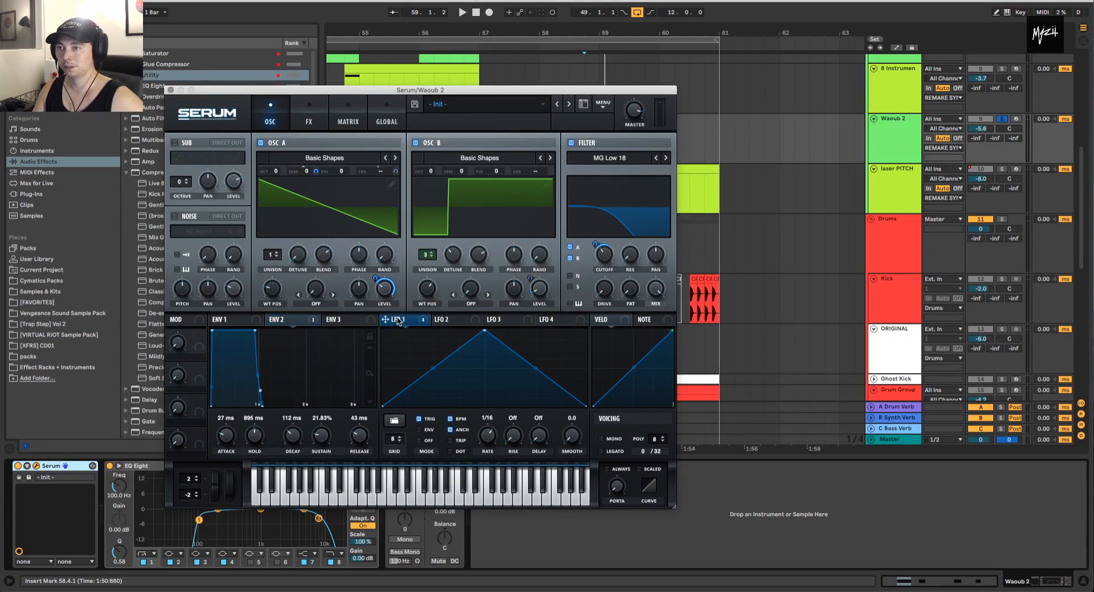
{"action": "left_click", "coordinate": [302, 320]}
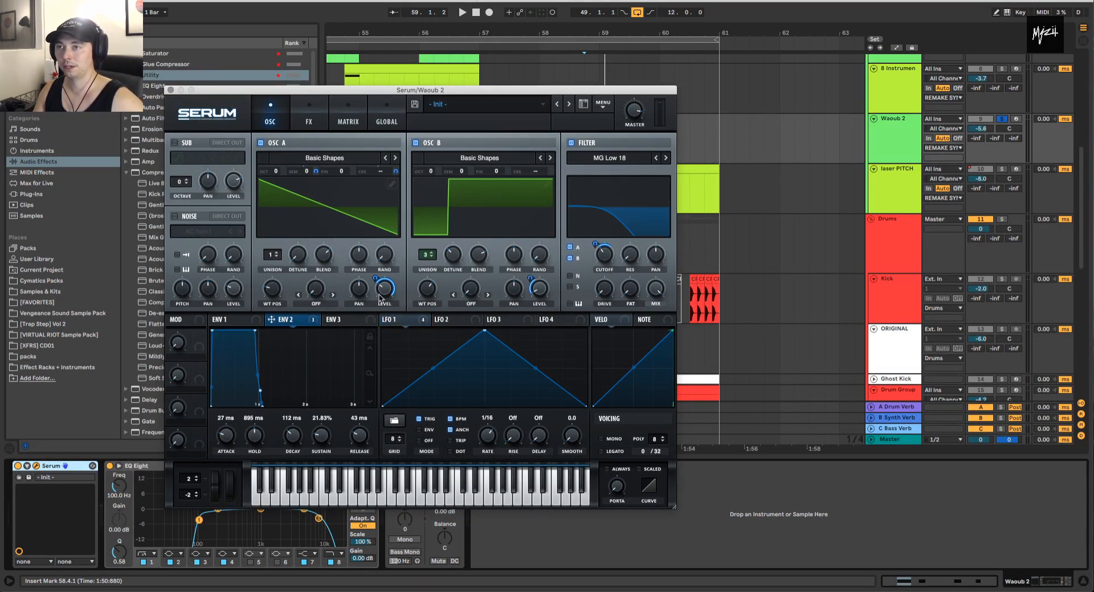
{"action": "key", "text": "space"}
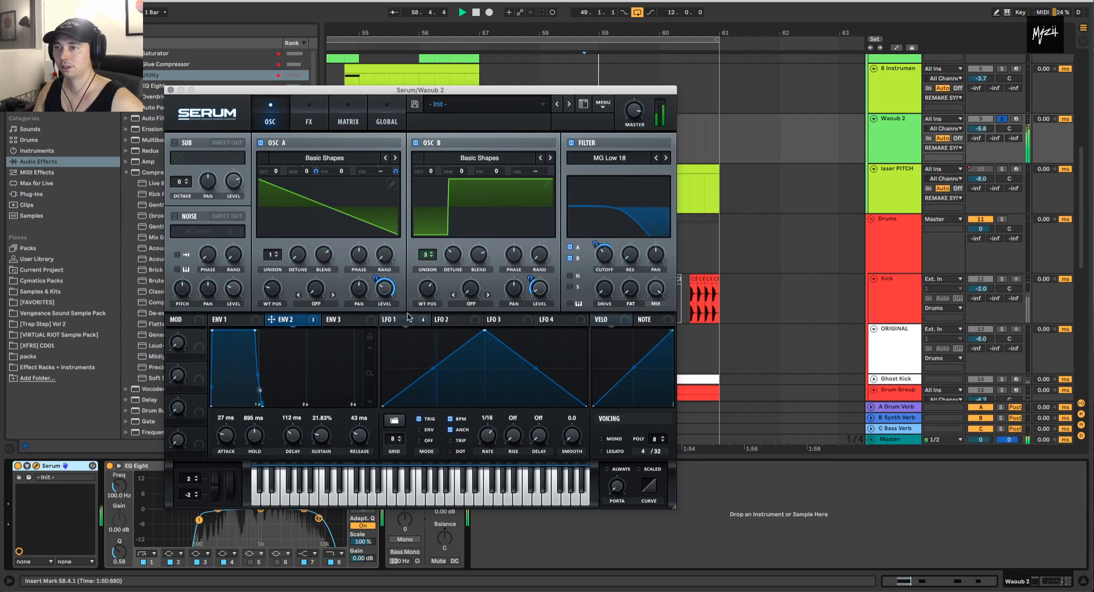
{"action": "key", "text": "space"}
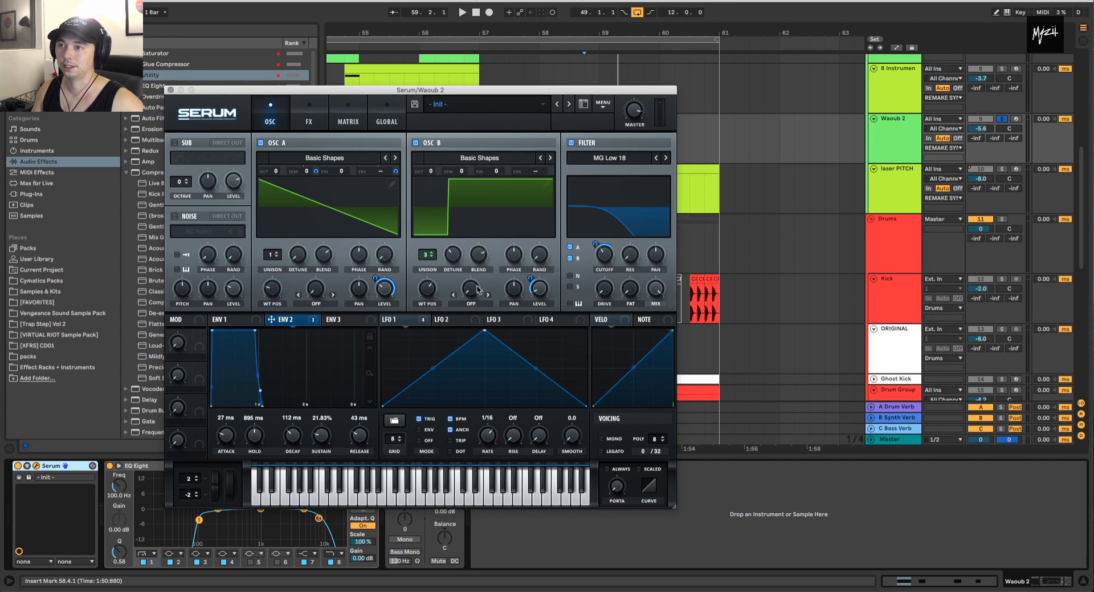
- Assign LFO 1 as a modulator of oscillator B's level
{"action": "left_click", "coordinate": [395, 321]}
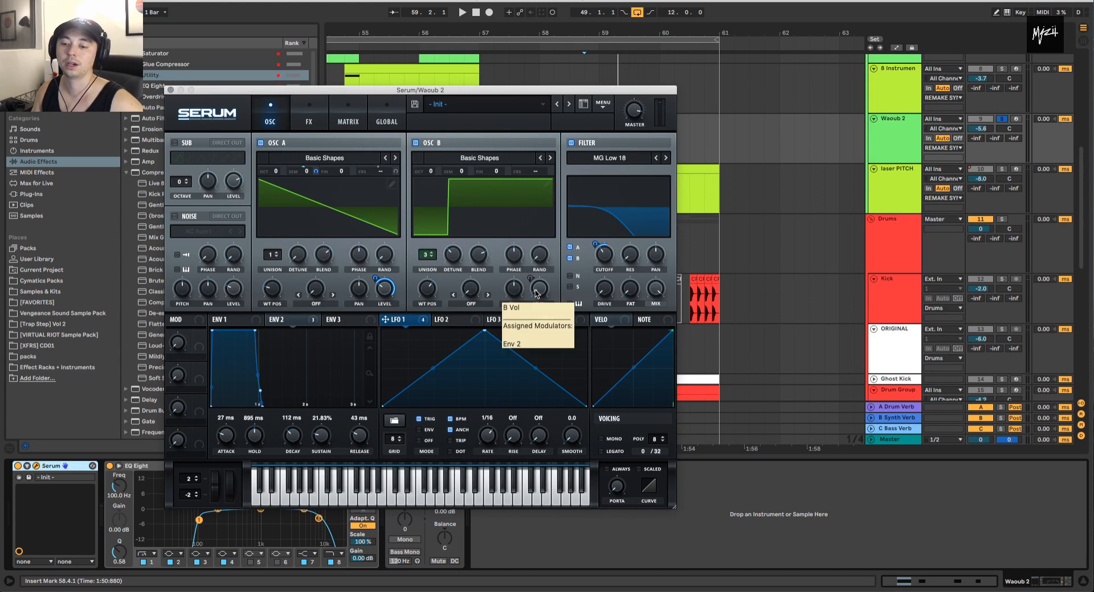
{"action": "left_click_drag", "start_coordinate": [400, 319], "coordinate": [537, 287]}
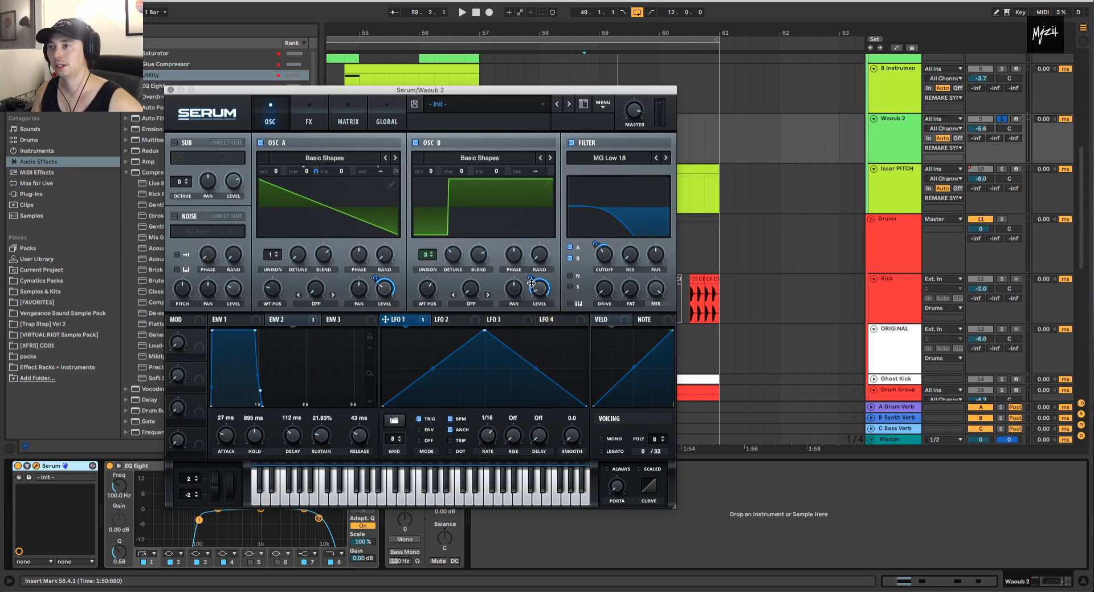
- Audition the patch with LFO 1 modulating both oscillator levels and check the modulator assigned to oscillator A's semitone pitch
{"action": "key", "text": "space"}
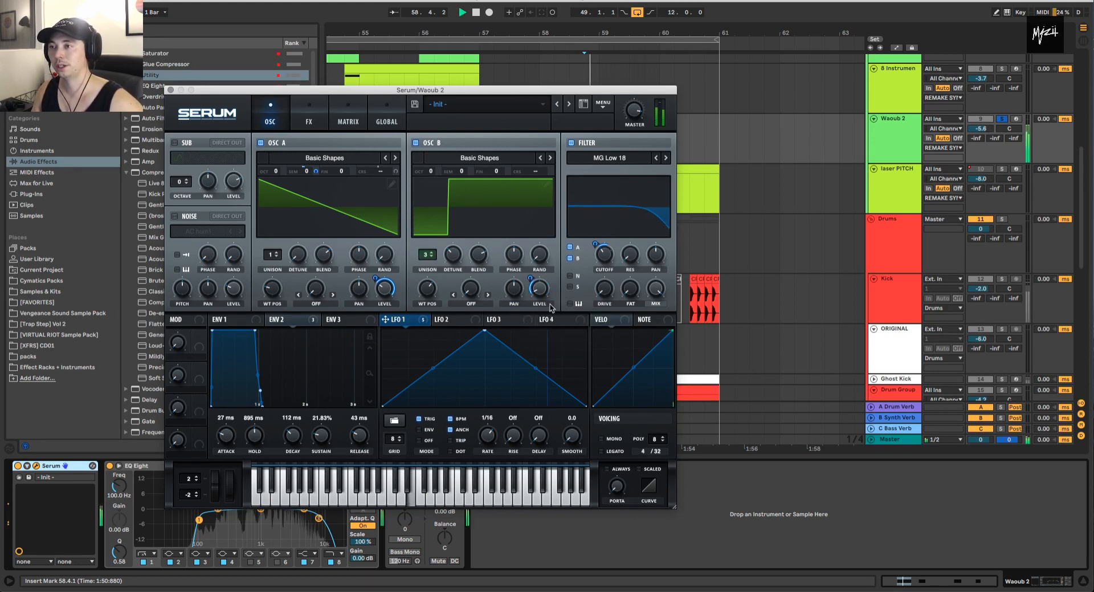
{"action": "key", "text": "space"}
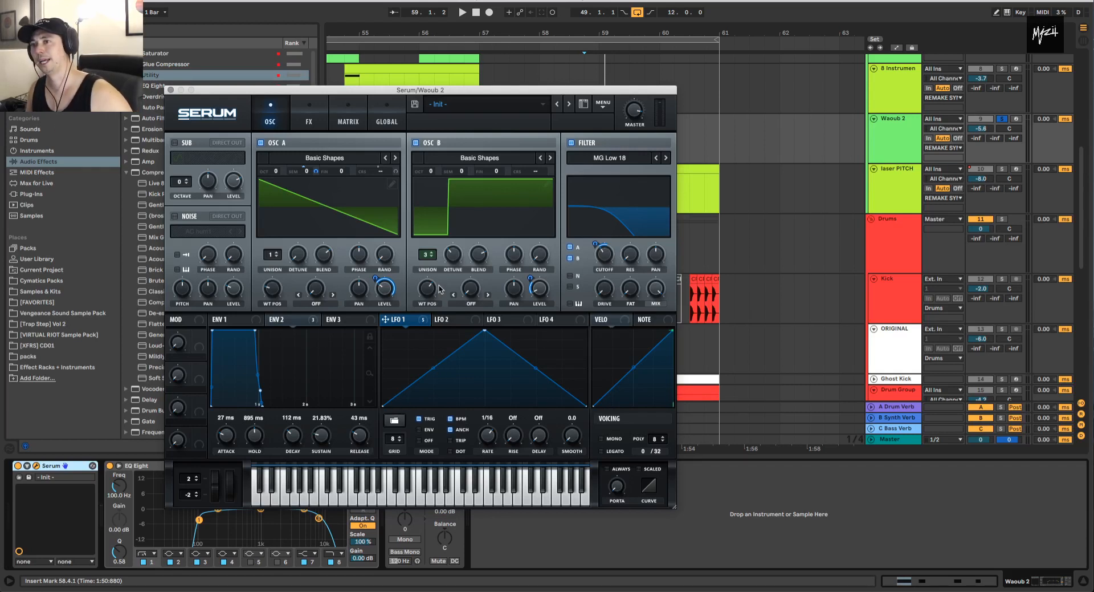
{"action": "mouse_move", "coordinate": [387, 301]}
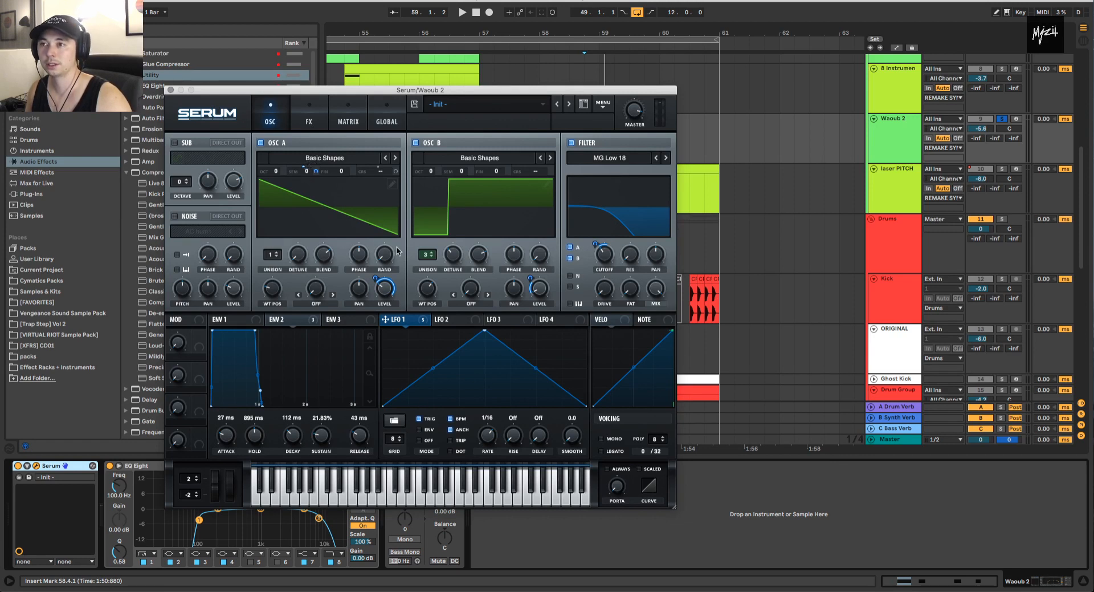
{"action": "left_click", "coordinate": [401, 321]}
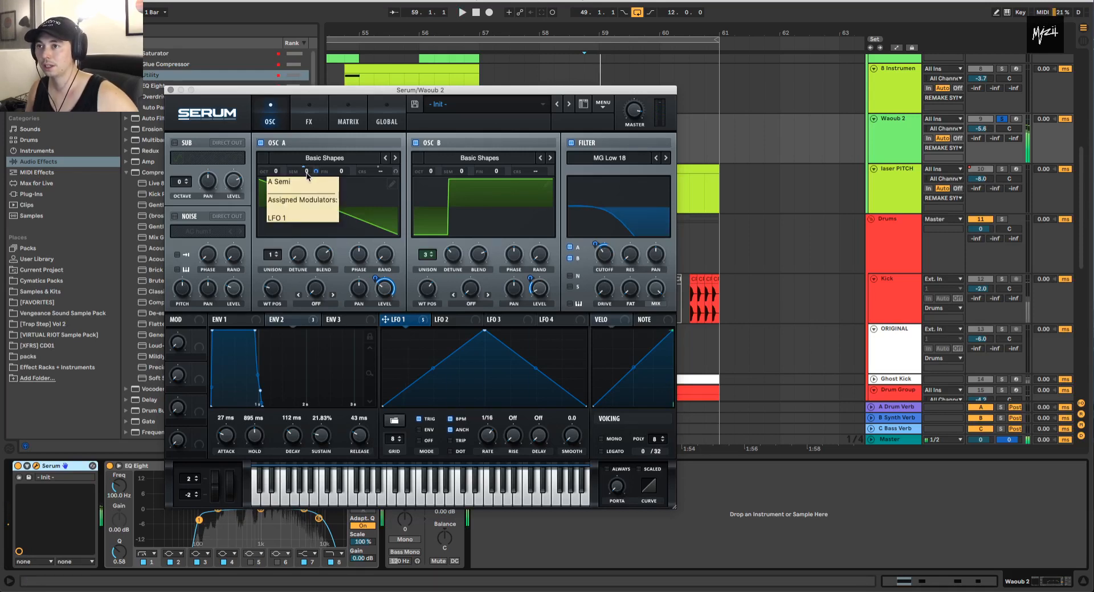
- Move the Serum window clear of the Waoub 2 clip, select that clip before bar 59 and play it
{"action": "left_click_drag", "start_coordinate": [538, 93], "coordinate": [510, 240]}
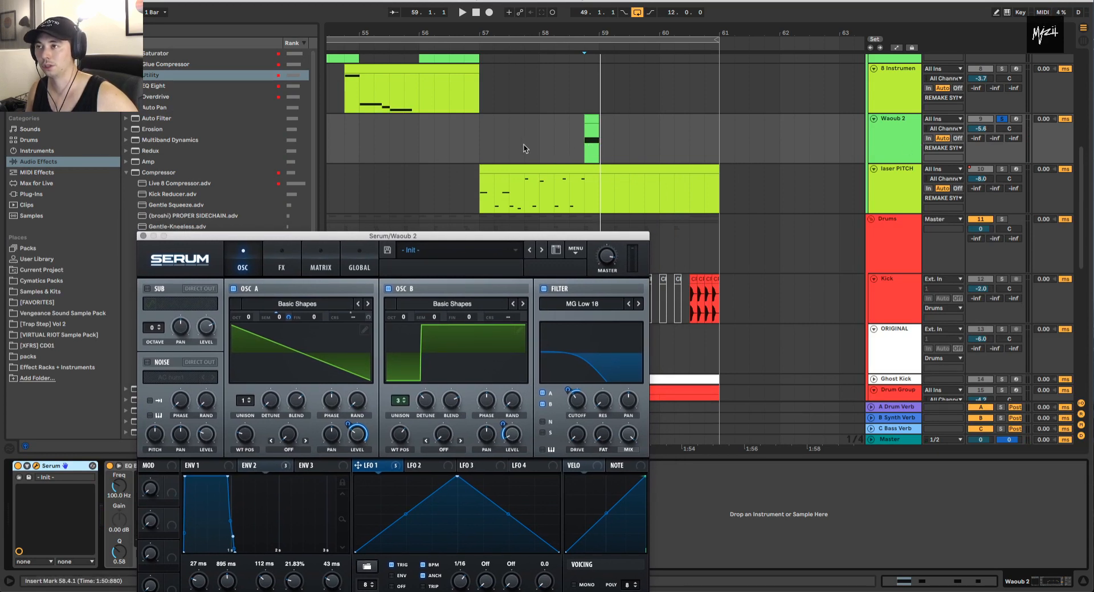
{"action": "left_click_drag", "start_coordinate": [445, 236], "coordinate": [411, 194]}
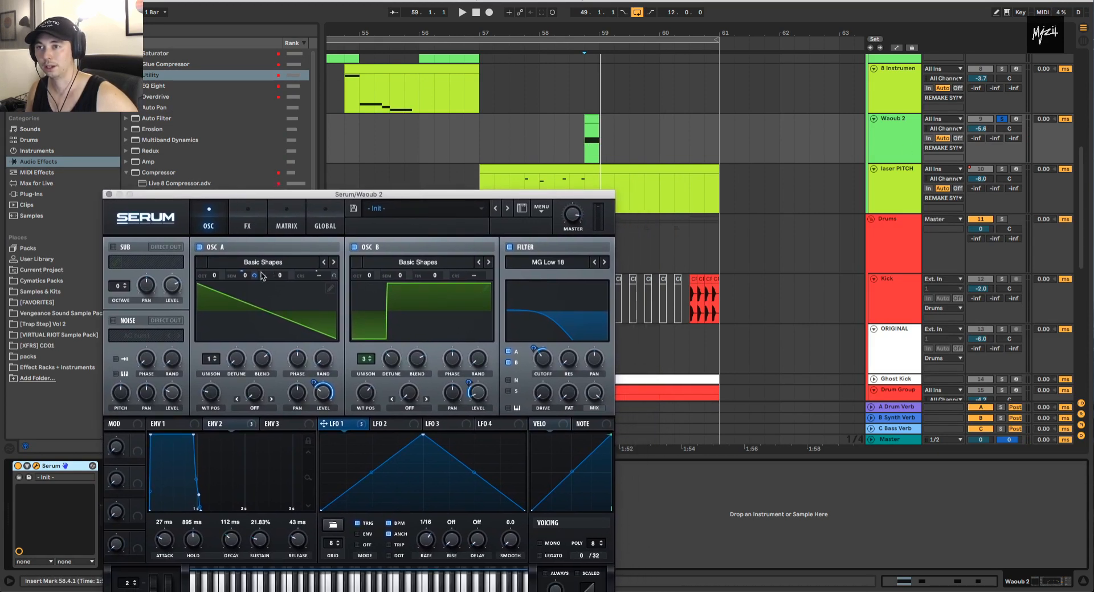
{"action": "left_click", "coordinate": [591, 150]}
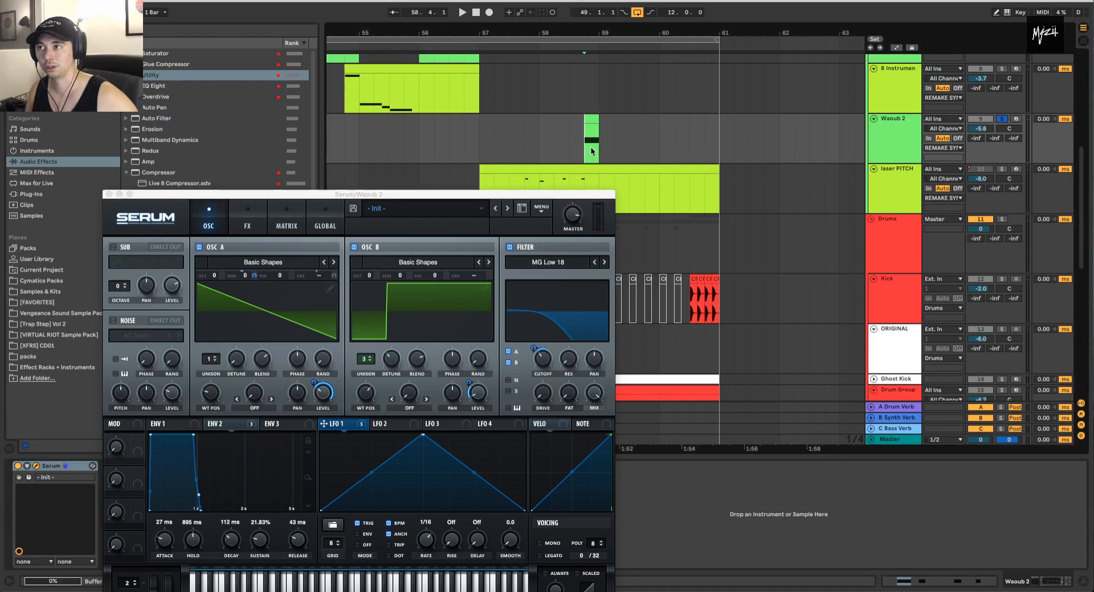
{"action": "left_click", "coordinate": [591, 151]}
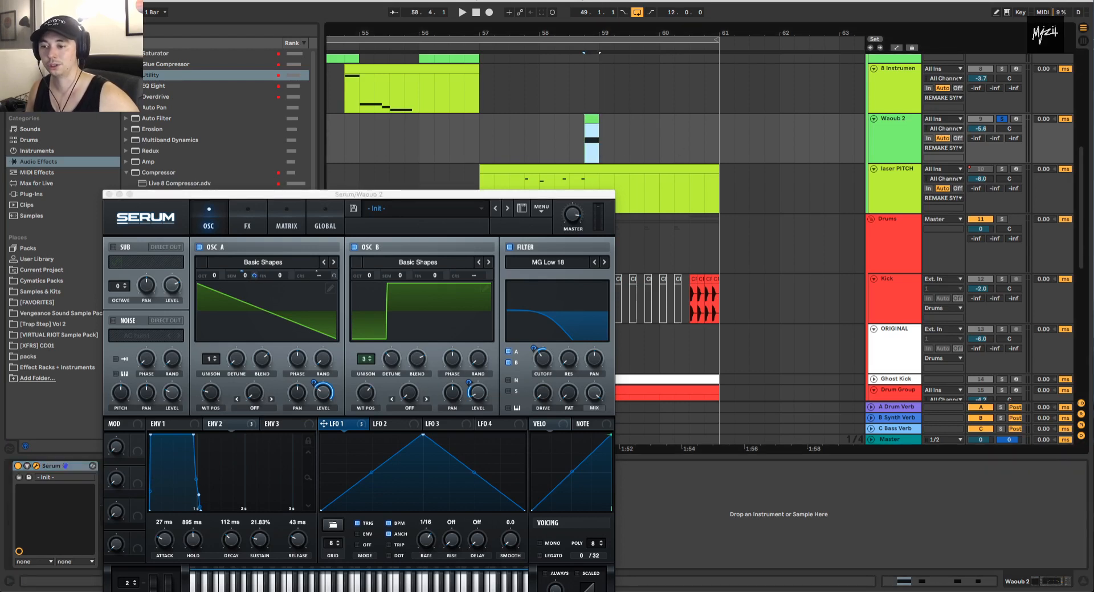
{"action": "left_click", "coordinate": [358, 424]}
{"action": "key", "text": "space"}
{"action": "key", "text": "space"}
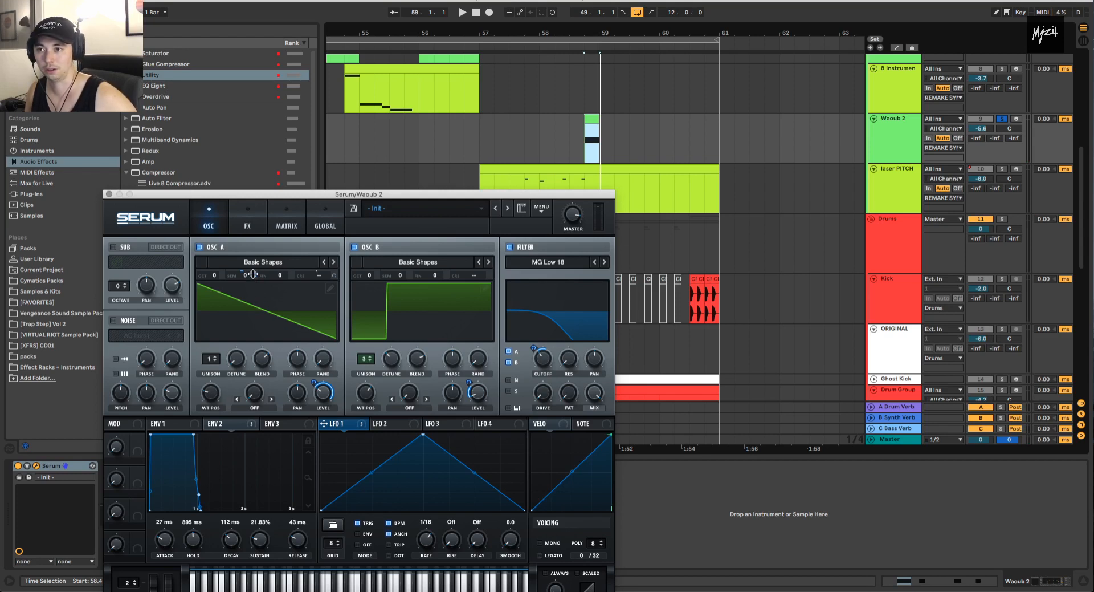
- Set LFO 1's modulation of oscillator A's semitone pitch to 14 and audition the clip repeatedly
{"action": "left_click_drag", "start_coordinate": [253, 274], "coordinate": [254, 276]}
{"action": "key", "text": "space"}
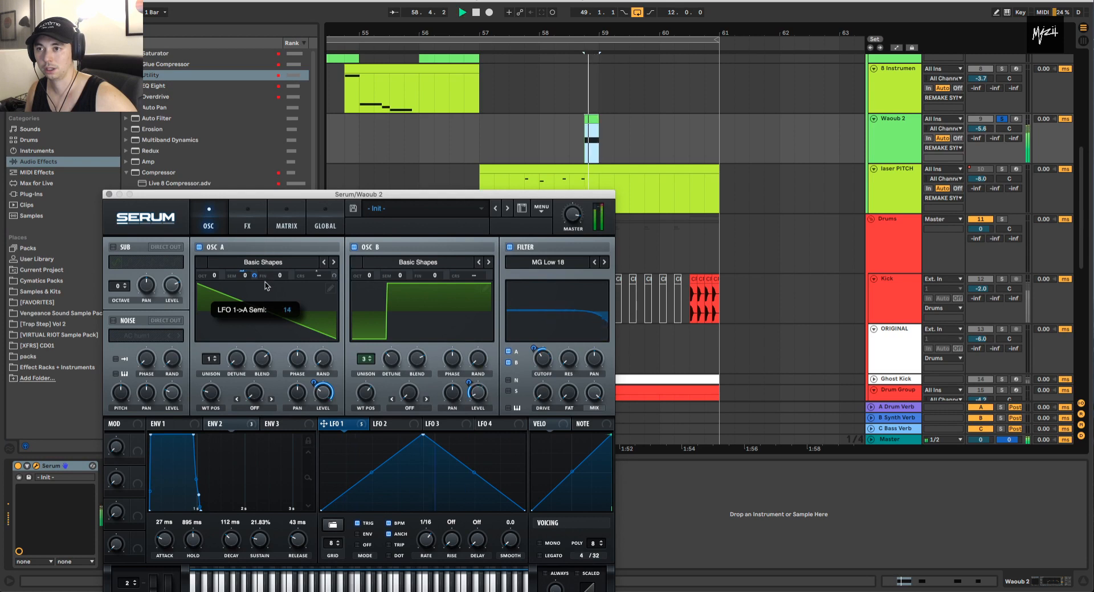
{"action": "key", "text": "space"}
{"action": "key", "text": "space"}
{"action": "key", "text": "space"}
{"action": "key", "text": "space"}
{"action": "key", "text": "minus"}
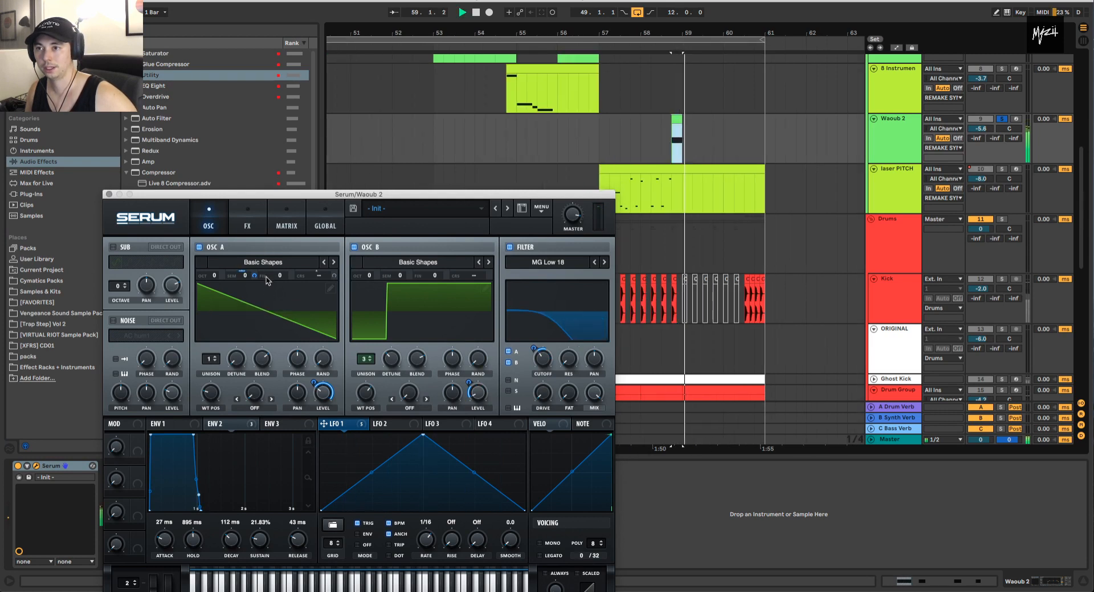
{"action": "key", "text": "space"}
- Turn off oscillator B, remove all modulators from oscillator A's semitone pitch and audition the clip
{"action": "key", "text": "super+z"}
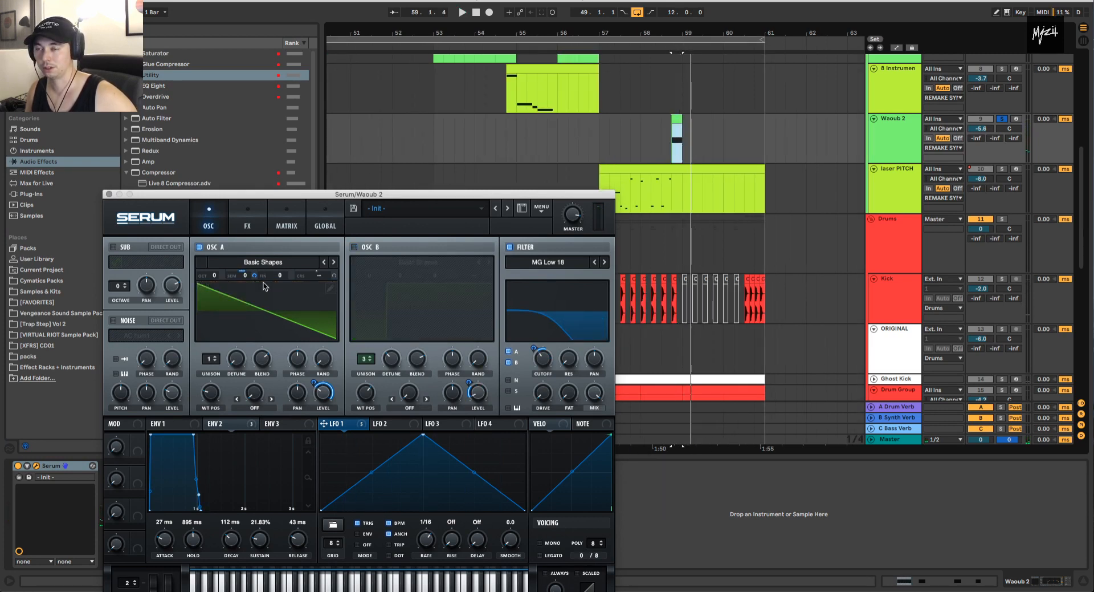
{"action": "right_click", "coordinate": [254, 276]}
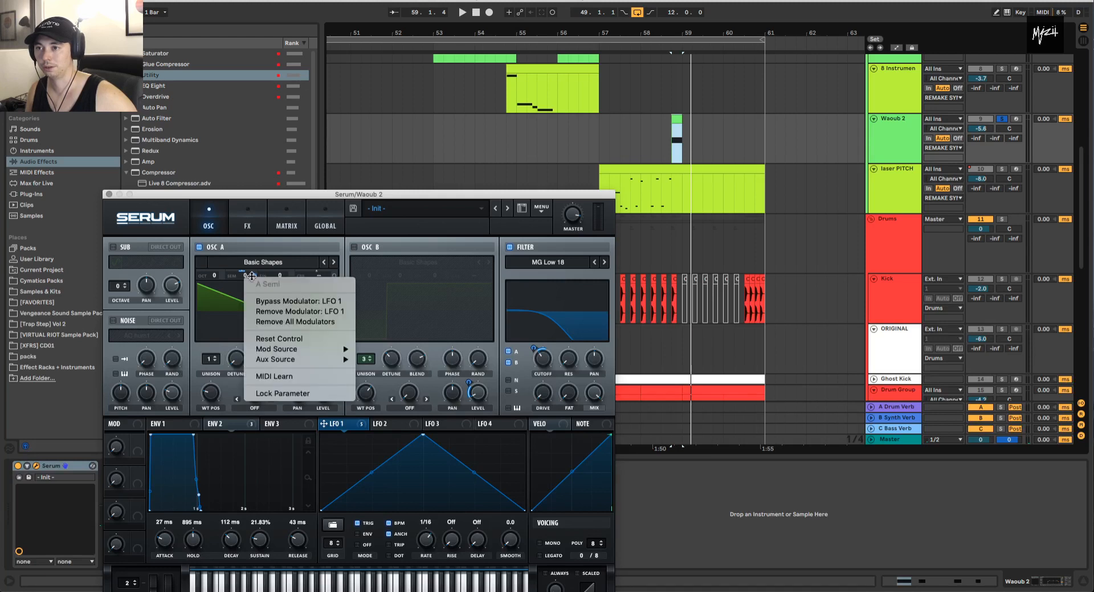
{"action": "left_click", "coordinate": [290, 321]}
{"action": "key", "text": "space"}
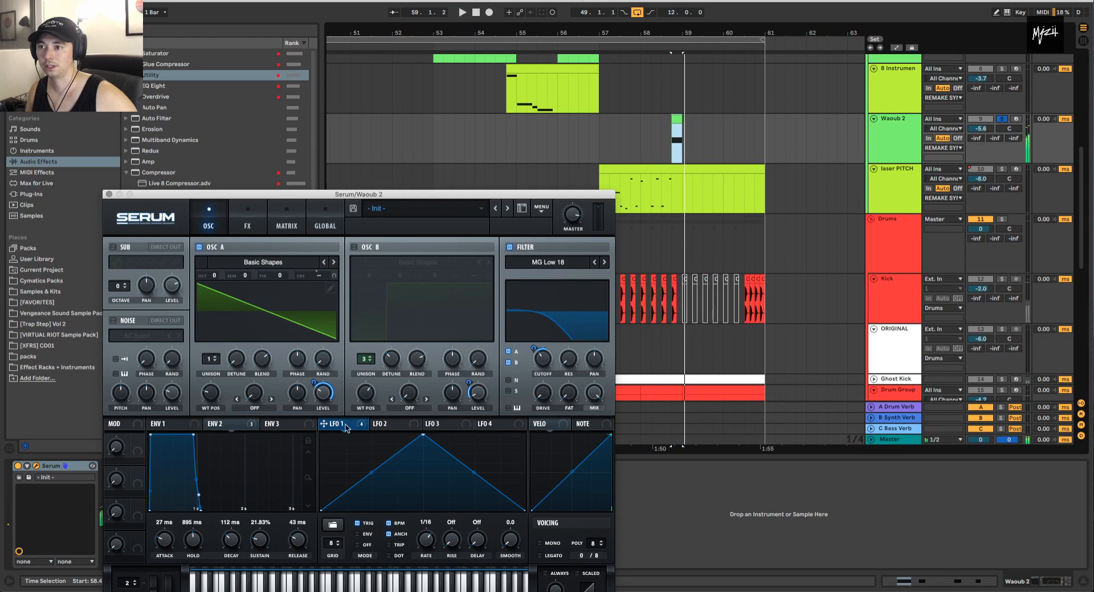
- Reassign LFO 1 to oscillator A's semitone pitch with an amount of 17 and audition it
{"action": "left_click_drag", "start_coordinate": [324, 424], "coordinate": [259, 380]}
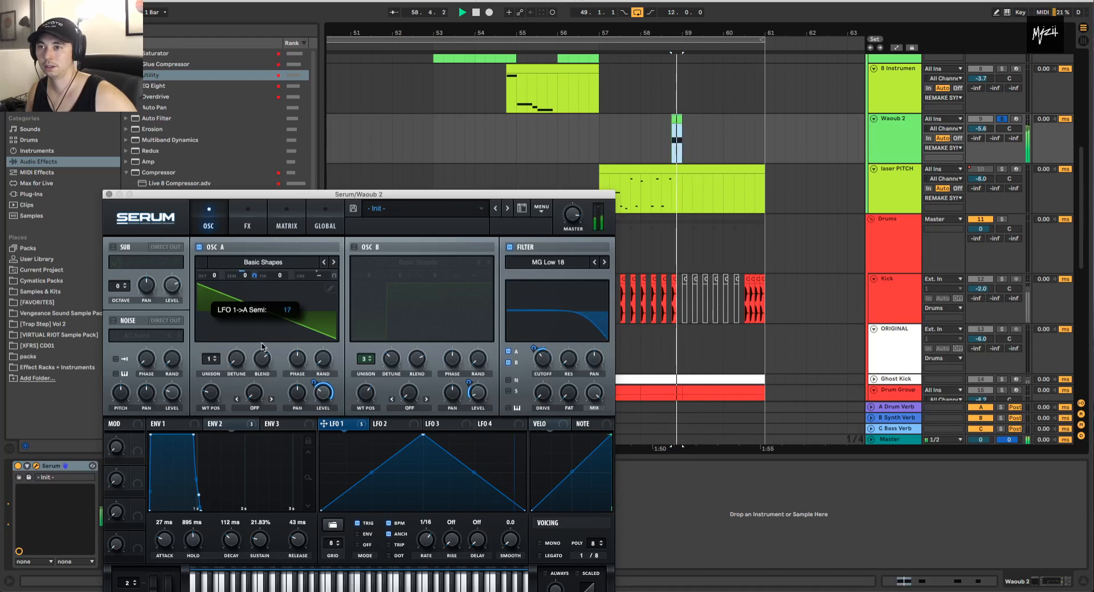
{"action": "key", "text": "space"}
- Display the patch's effects, bypass Hyper/Dimension, Chorus and Reverb, and audition the dry sound
{"action": "left_click", "coordinate": [248, 217]}
{"action": "left_click_drag", "start_coordinate": [359, 194], "coordinate": [366, 193]}
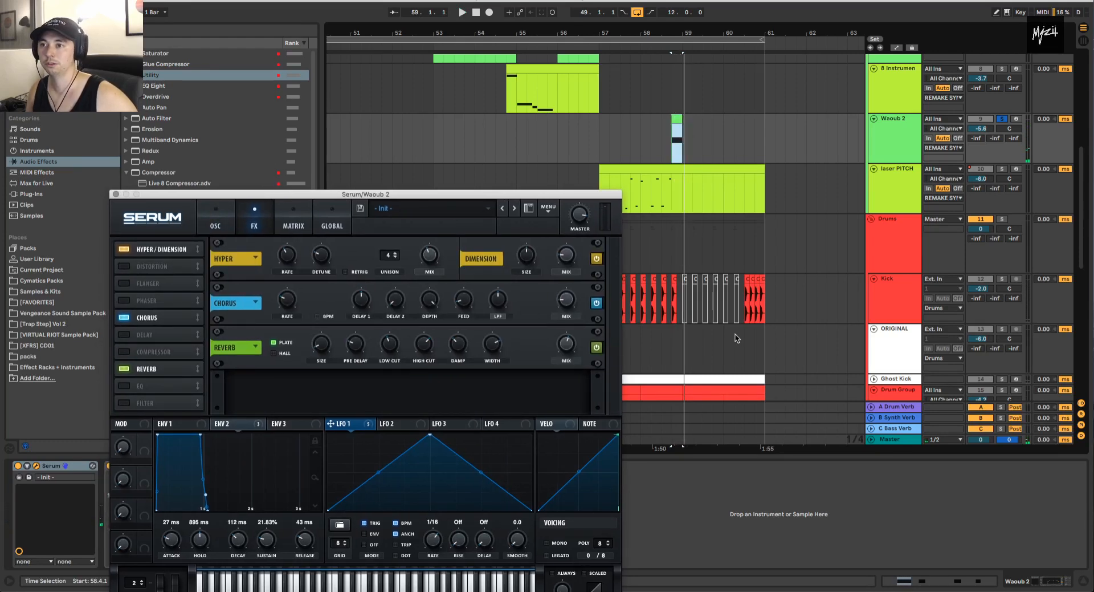
{"action": "left_click", "coordinate": [596, 258]}
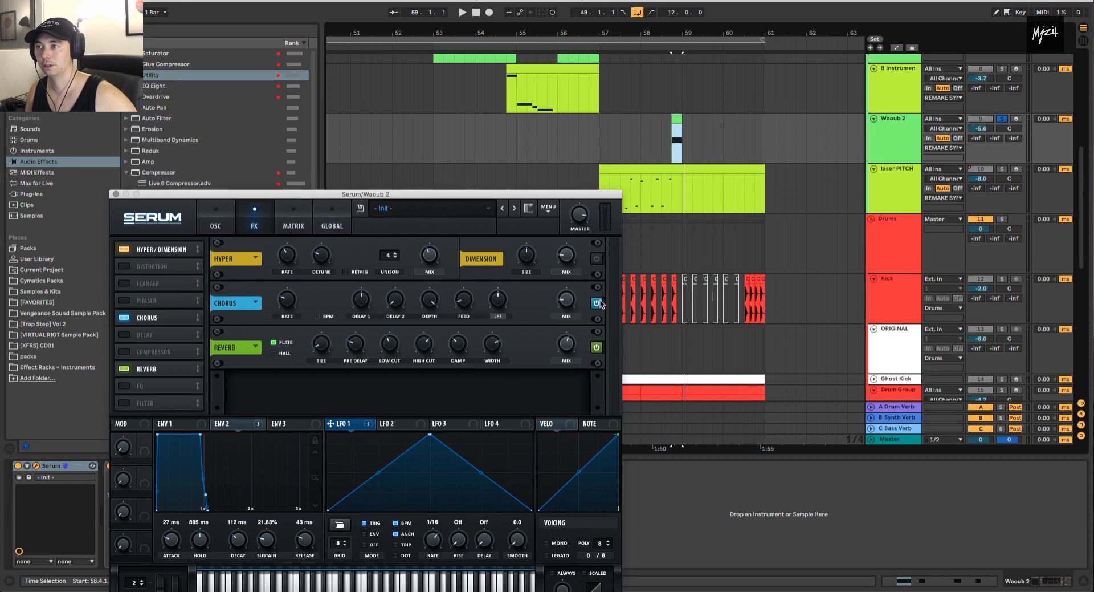
{"action": "left_click", "coordinate": [596, 303]}
{"action": "left_click", "coordinate": [596, 347]}
{"action": "key", "text": "space"}
{"action": "key", "text": "space"}
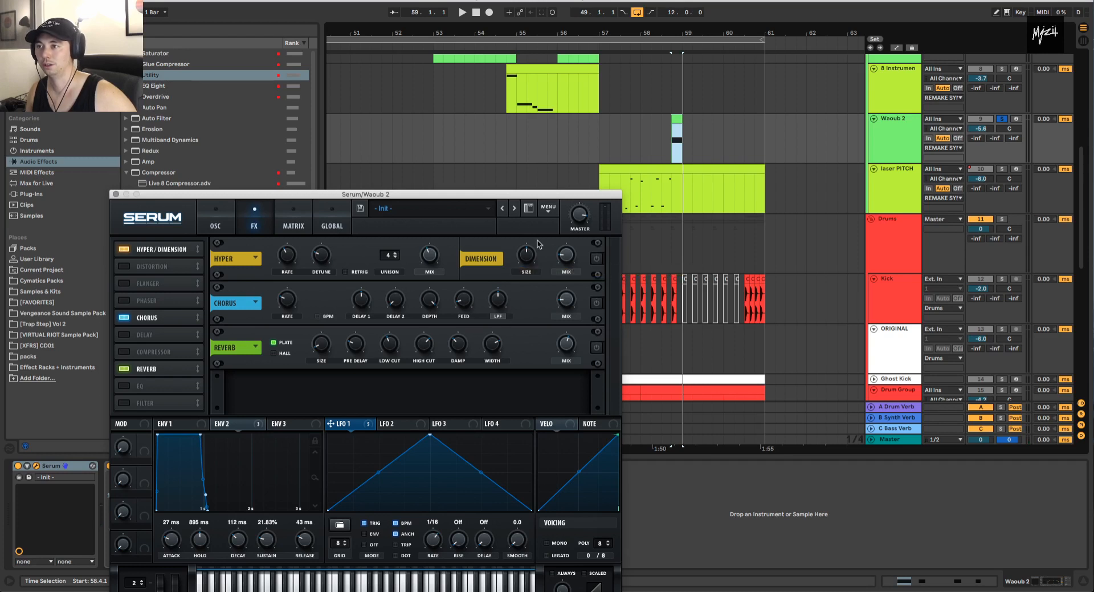
{"action": "key", "text": "space"}
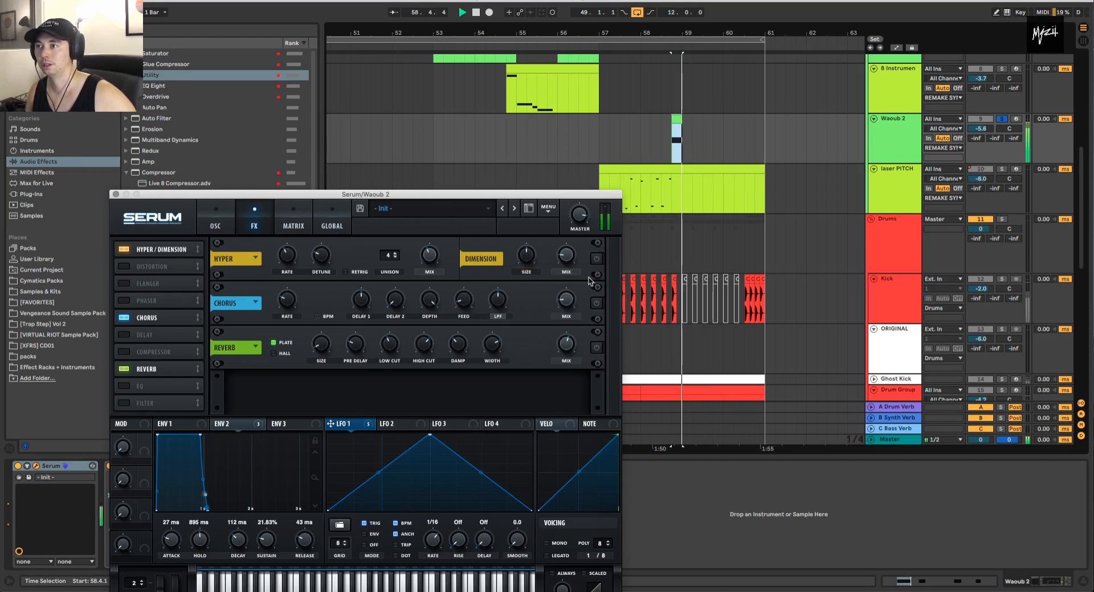
{"action": "key", "text": "space"}
- Re-enable the Hyper/Dimension effect and audition the patch with it
{"action": "left_click", "coordinate": [597, 258]}
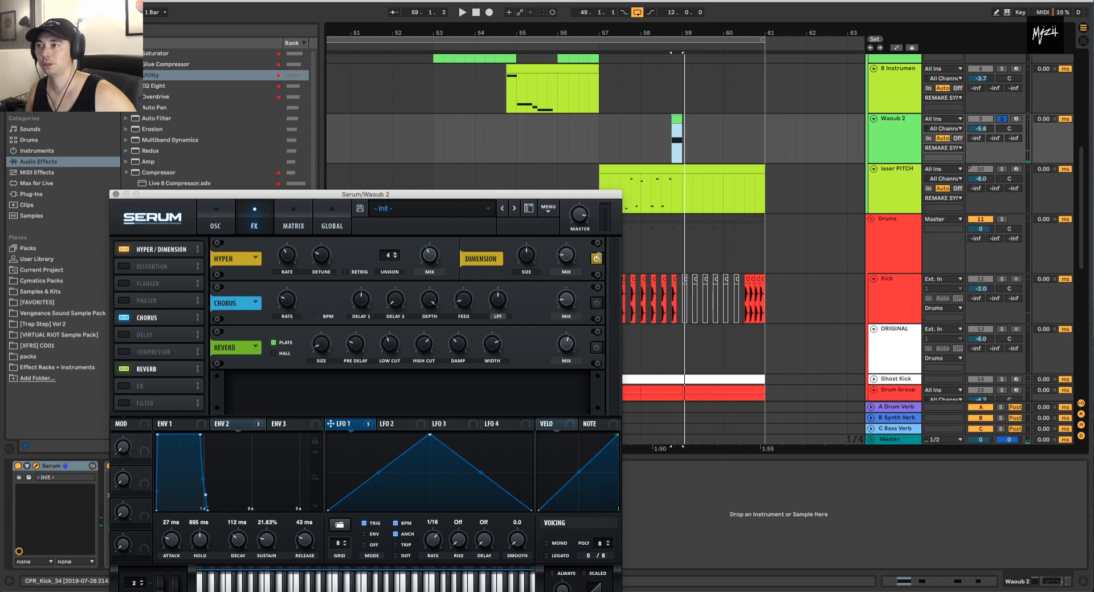
{"action": "key", "text": "space"}
{"action": "key", "text": "space"}
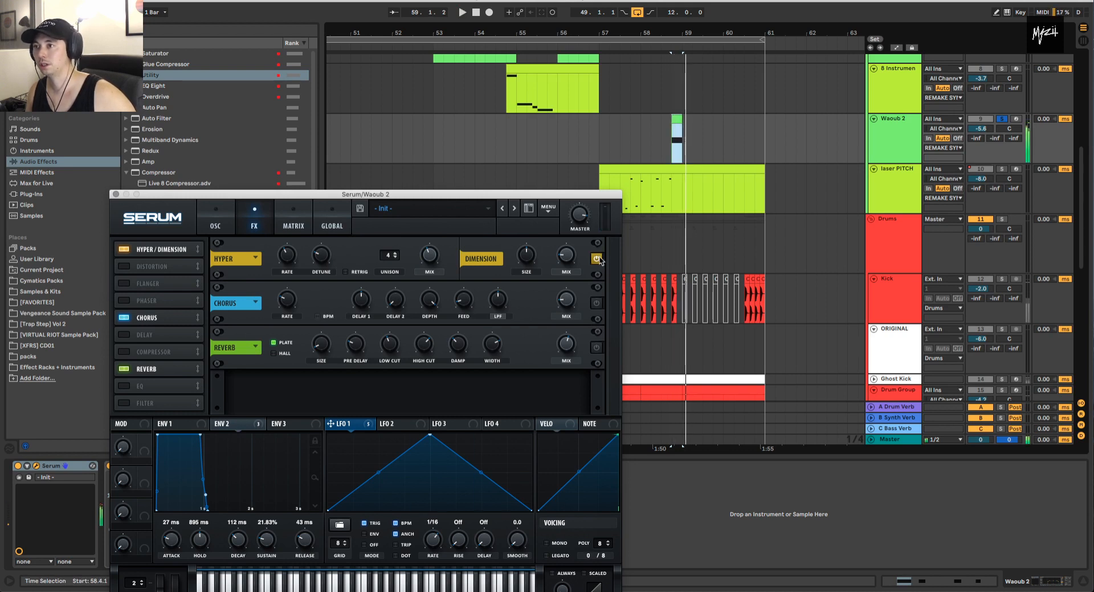
- Re-enable the Chorus effect and compare the patch with and without it during playback
{"action": "left_click", "coordinate": [595, 304]}
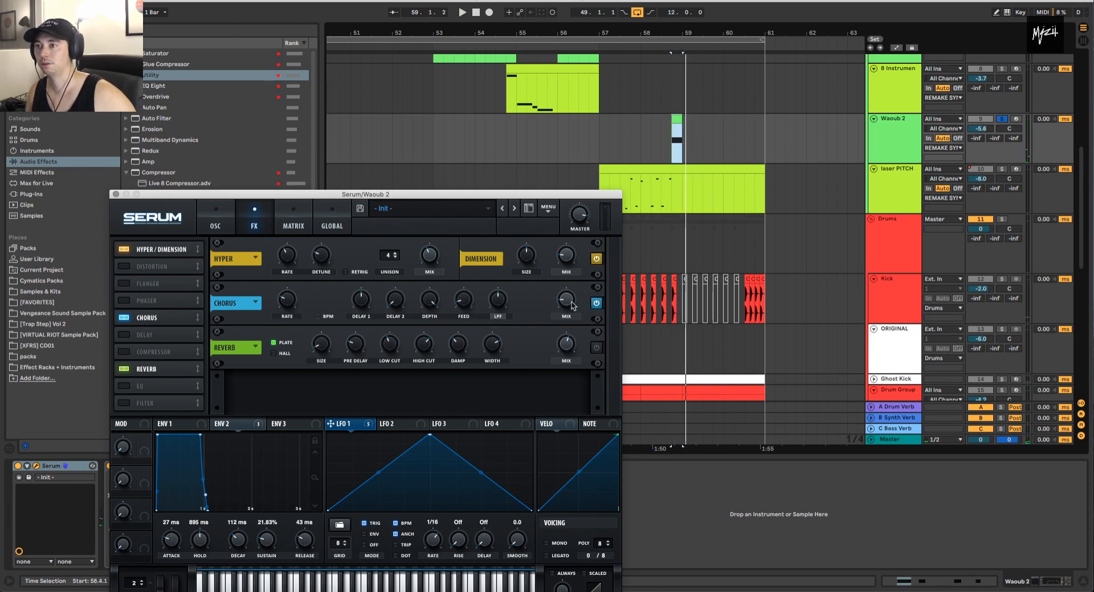
{"action": "left_click_drag", "start_coordinate": [573, 305], "coordinate": [570, 300]}
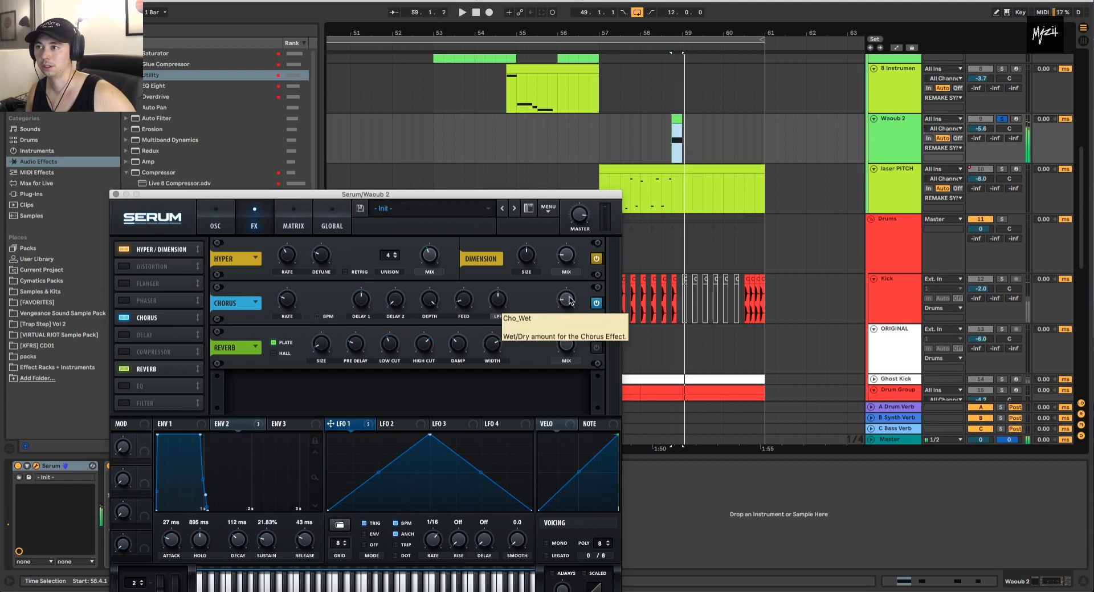
{"action": "key", "text": "space"}
{"action": "key", "text": "space"}
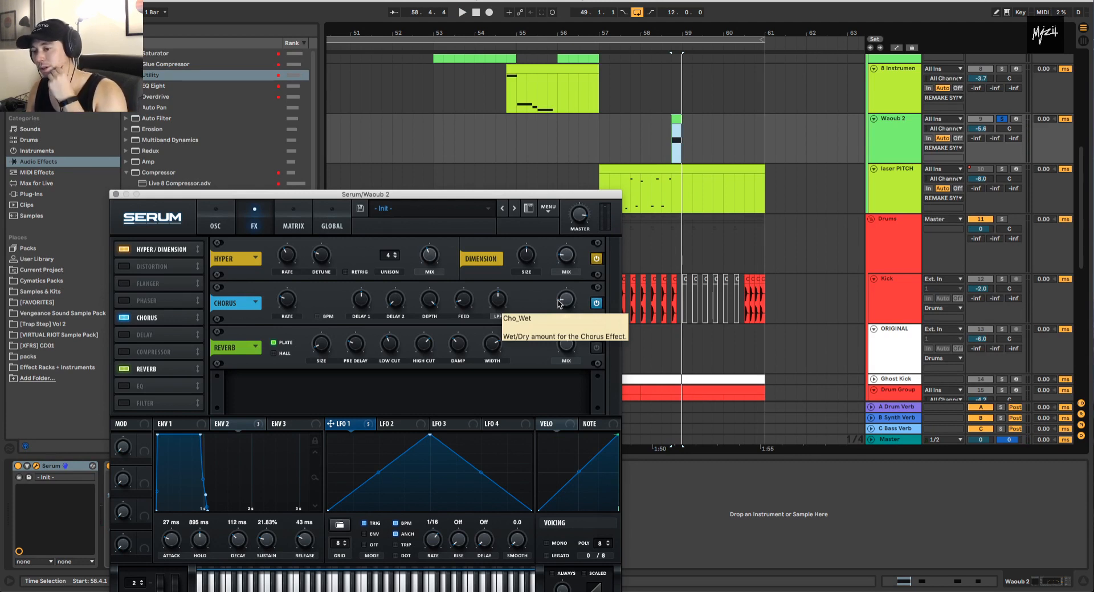
{"action": "left_click", "coordinate": [596, 303]}
{"action": "key", "text": "space"}
{"action": "key", "text": "space"}
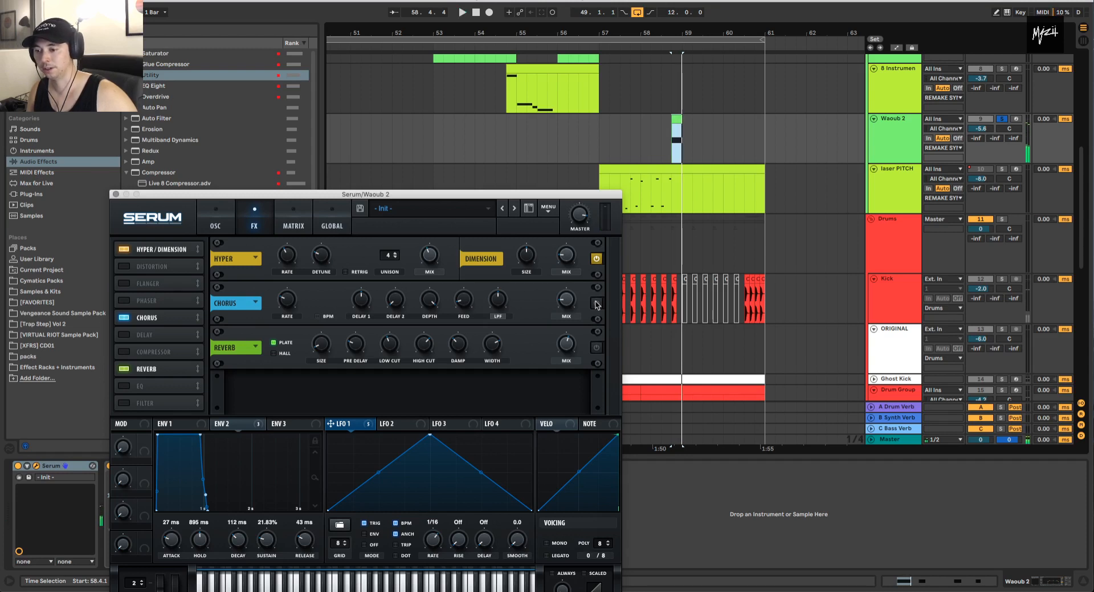
{"action": "left_click", "coordinate": [596, 302]}
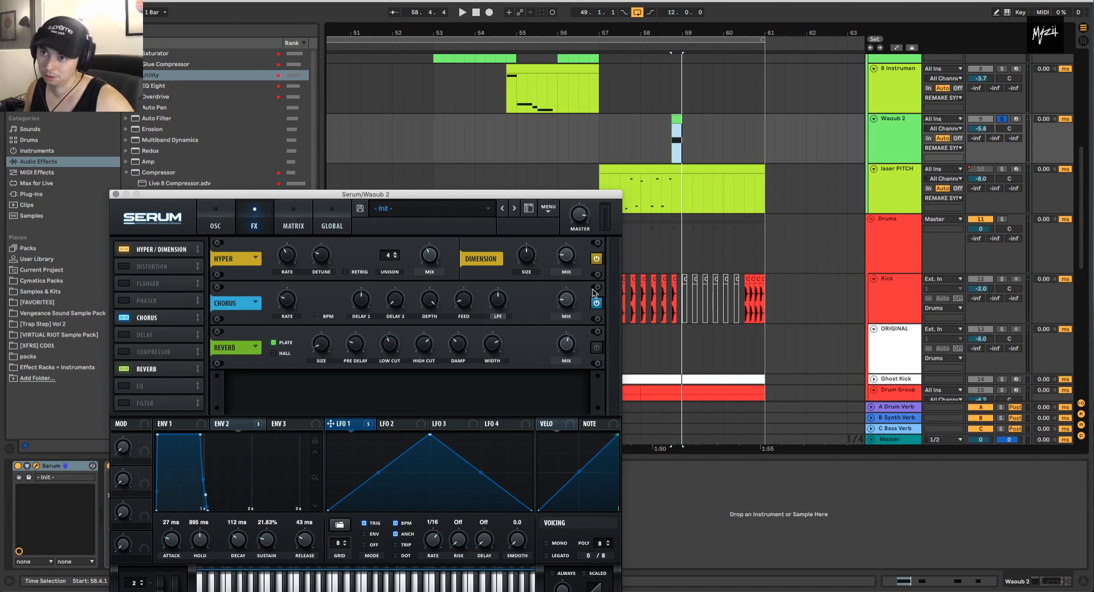
{"action": "key", "text": "space"}
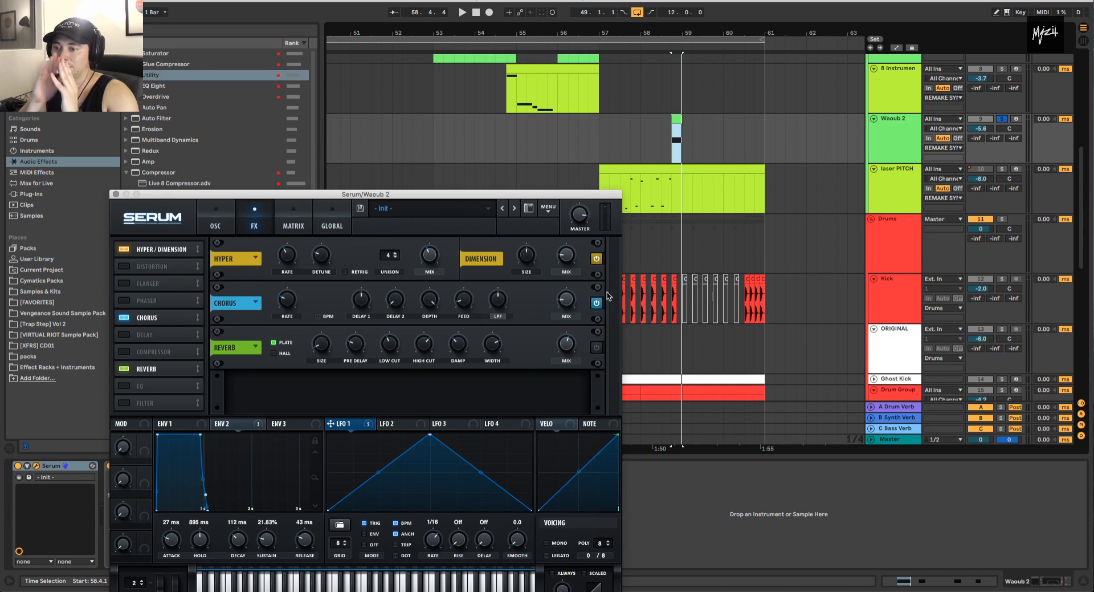
- Re-enable the Reverb effect, compare the patch with and without it during playback, and close the Serum window
{"action": "left_click", "coordinate": [596, 349]}
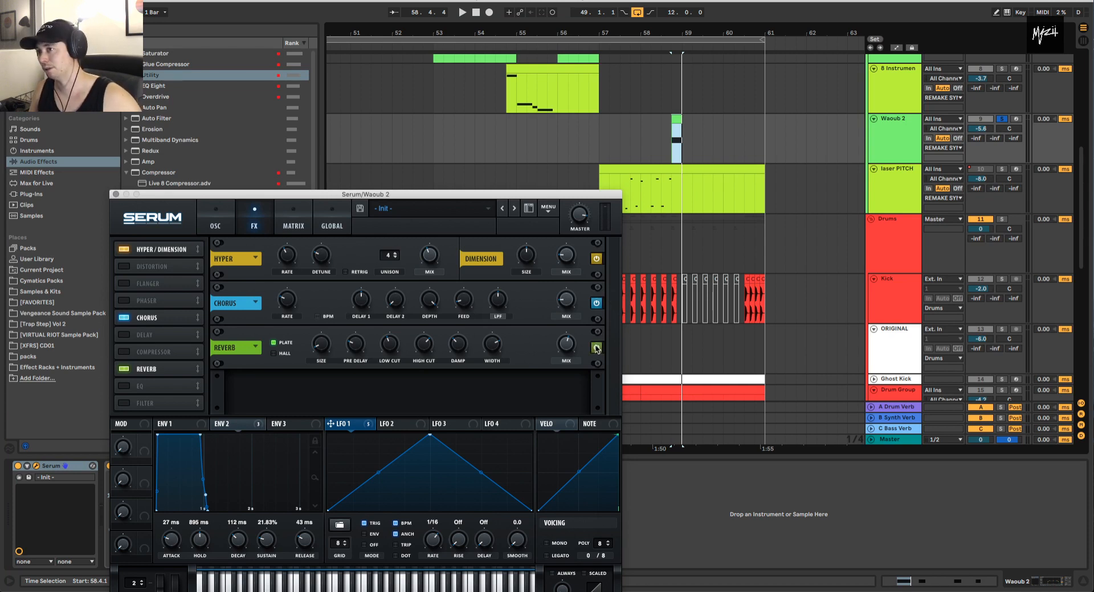
{"action": "key", "text": "space"}
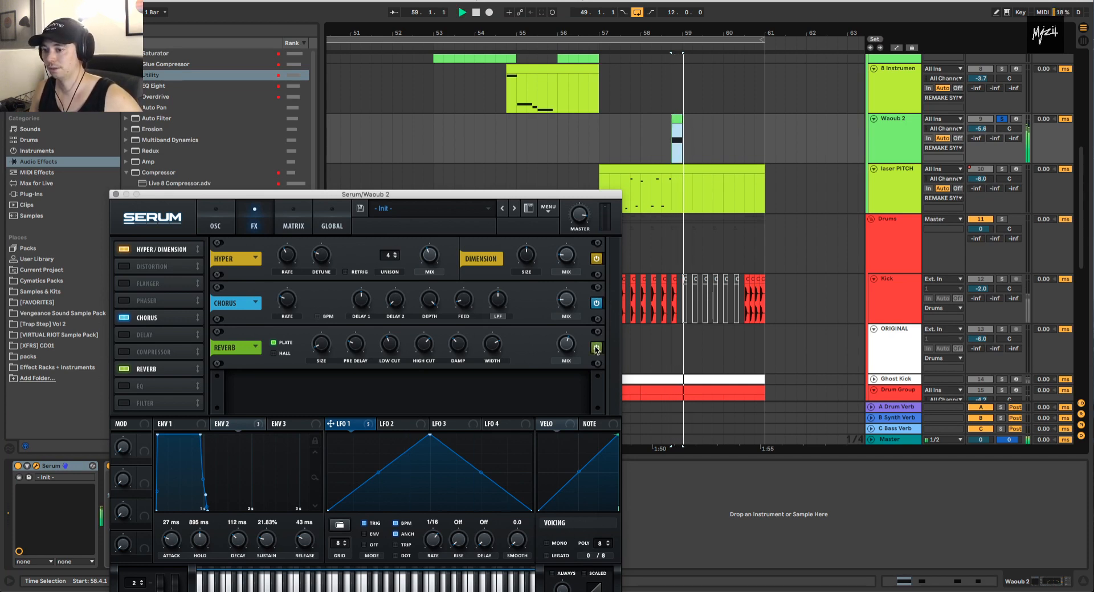
{"action": "key", "text": "space"}
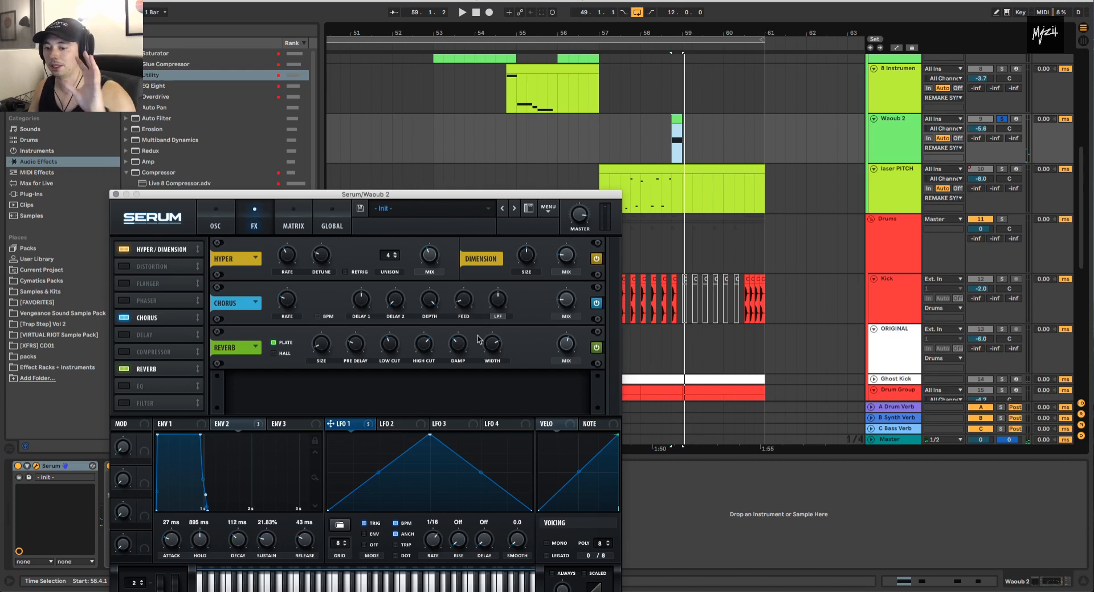
{"action": "key", "text": "space"}
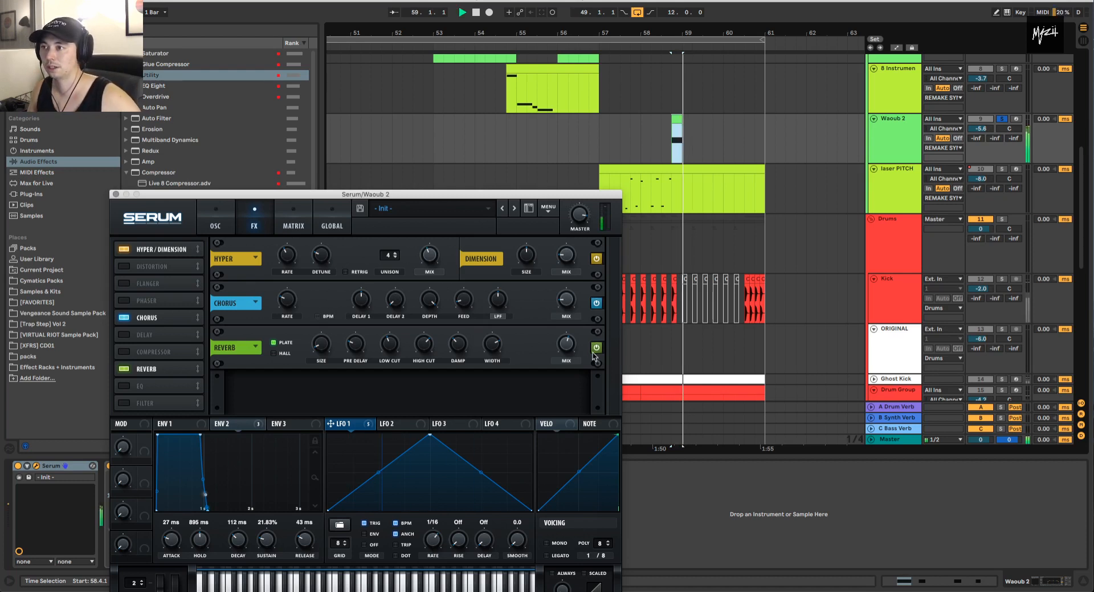
{"action": "left_click", "coordinate": [597, 348]}
{"action": "left_click", "coordinate": [597, 348]}
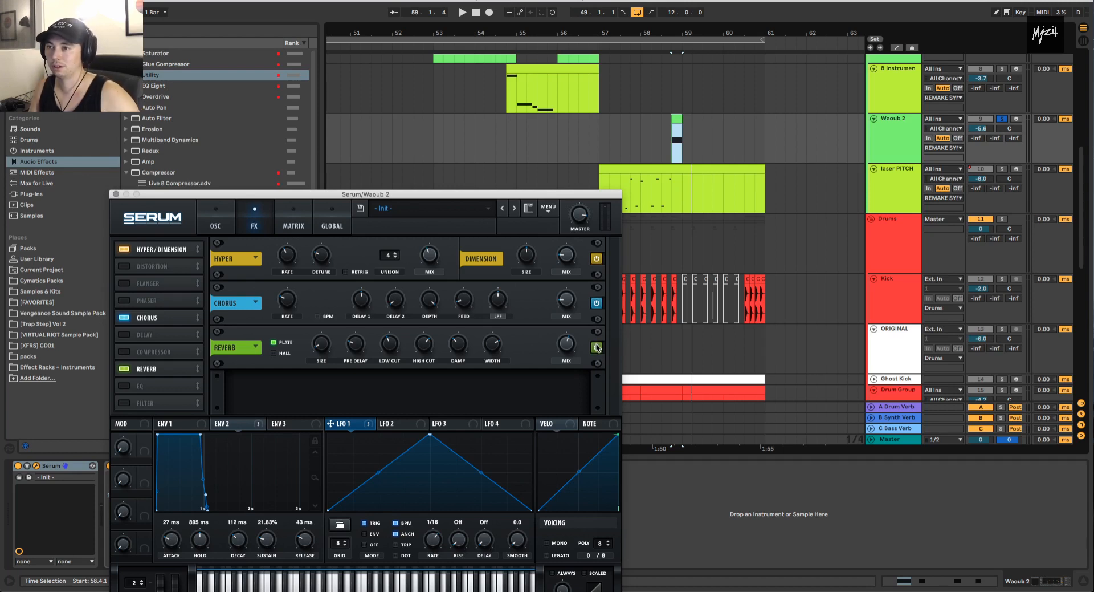
{"action": "left_click", "coordinate": [596, 348]}
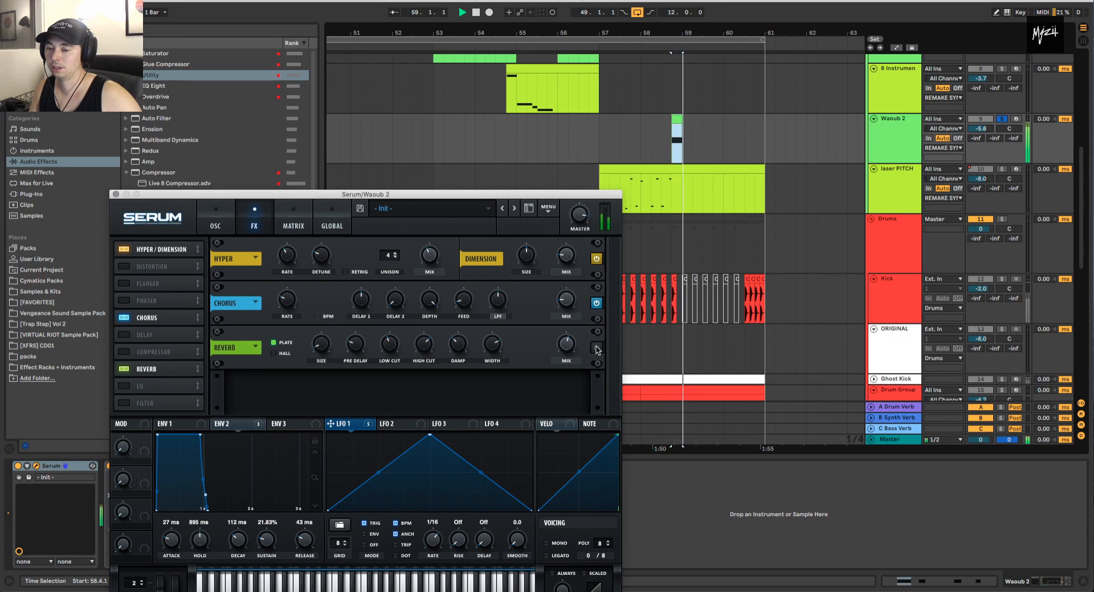
{"action": "left_click", "coordinate": [596, 348]}
{"action": "key", "text": "space"}
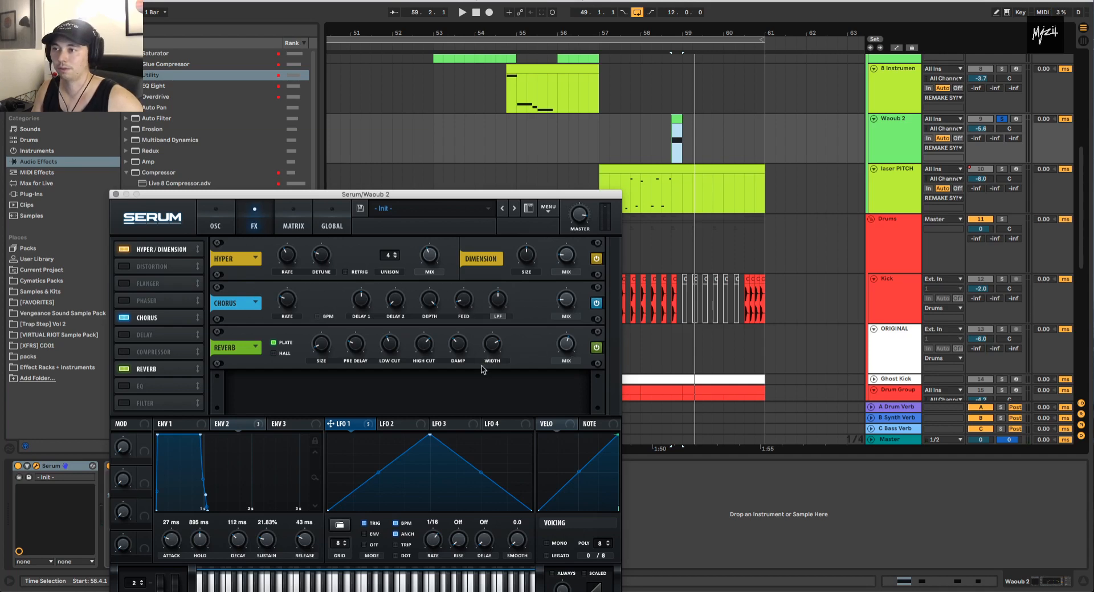
{"action": "left_click", "coordinate": [115, 194]}
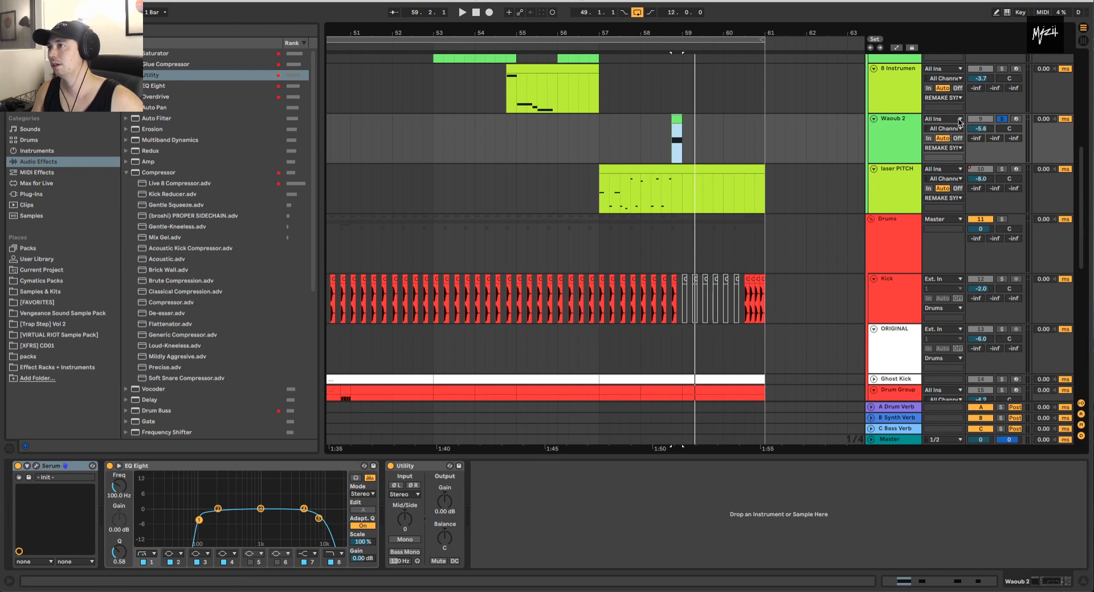
- Review the device chains of the laser PITCH, 8-Instrument Rack and Waoub 2 tracks
{"action": "left_click", "coordinate": [891, 177]}
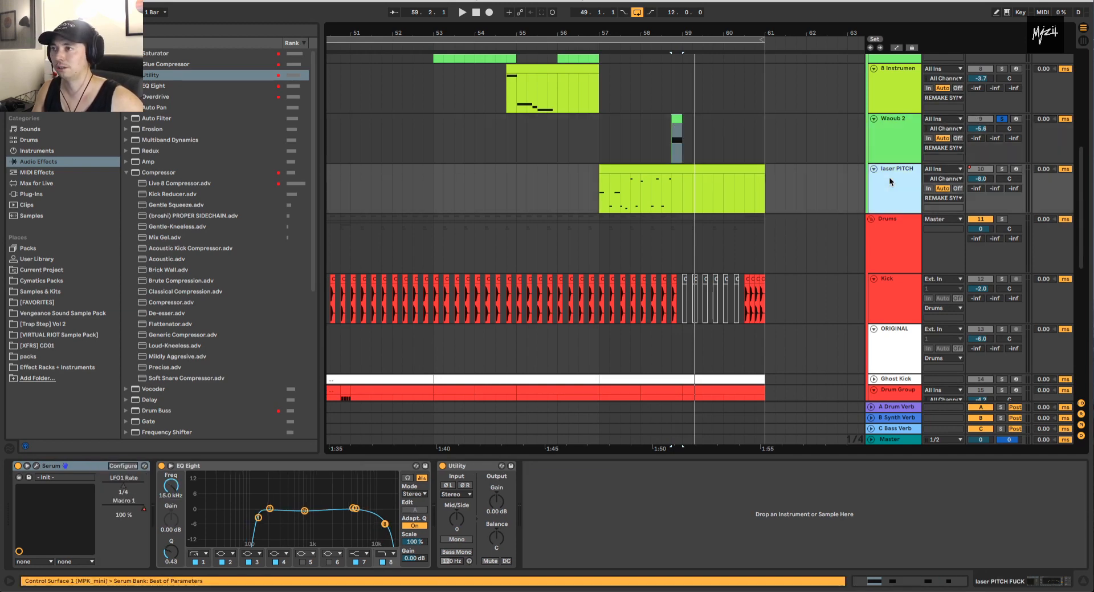
{"action": "left_click", "coordinate": [888, 139]}
{"action": "left_click", "coordinate": [892, 88]}
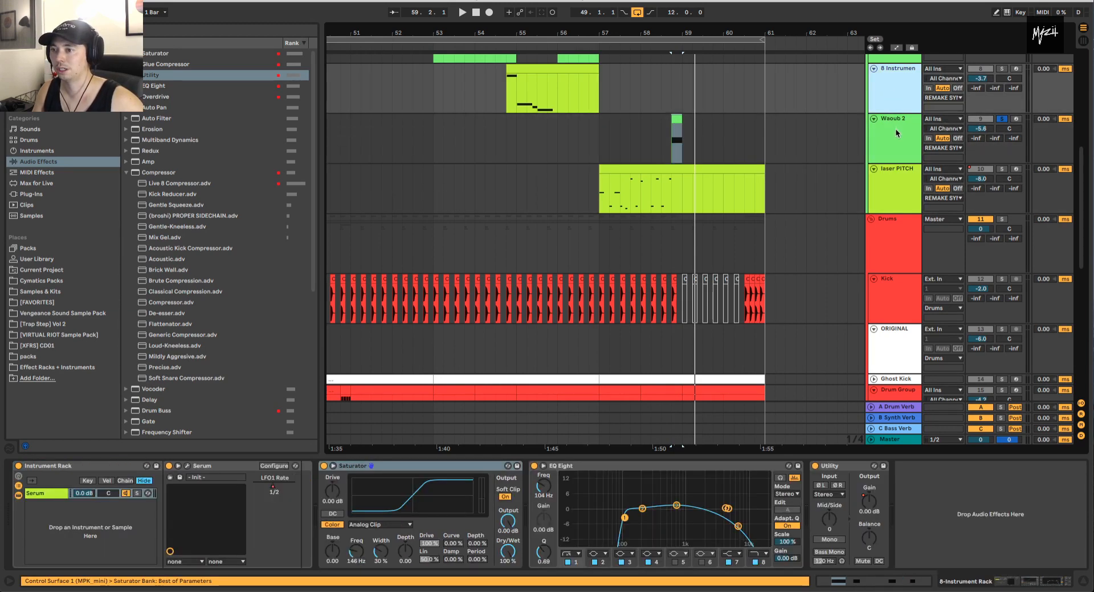
{"action": "left_click", "coordinate": [893, 142]}
{"action": "left_click", "coordinate": [890, 182]}
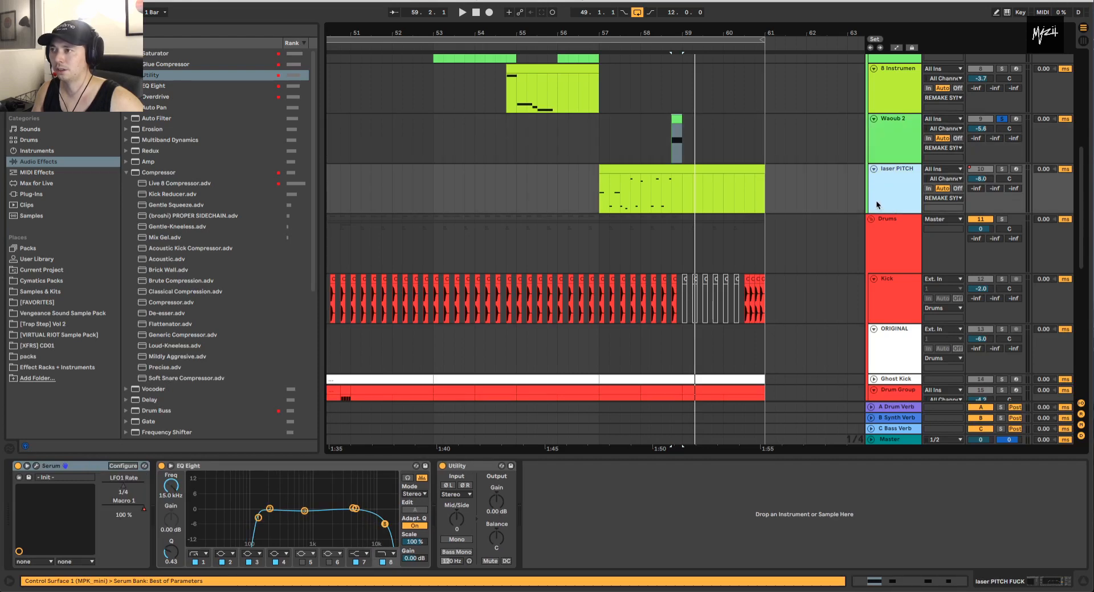
- Unsolo the Waoub 2 track and play the arrangement from the Start HERE! locator at bar 41
{"action": "left_click", "coordinate": [1001, 118]}
{"action": "left_click_drag", "start_coordinate": [680, 32], "coordinate": [680, 11]}
{"action": "scroll", "coordinate": [561, 127], "scroll_direction": "up", "scroll_amount": 10}
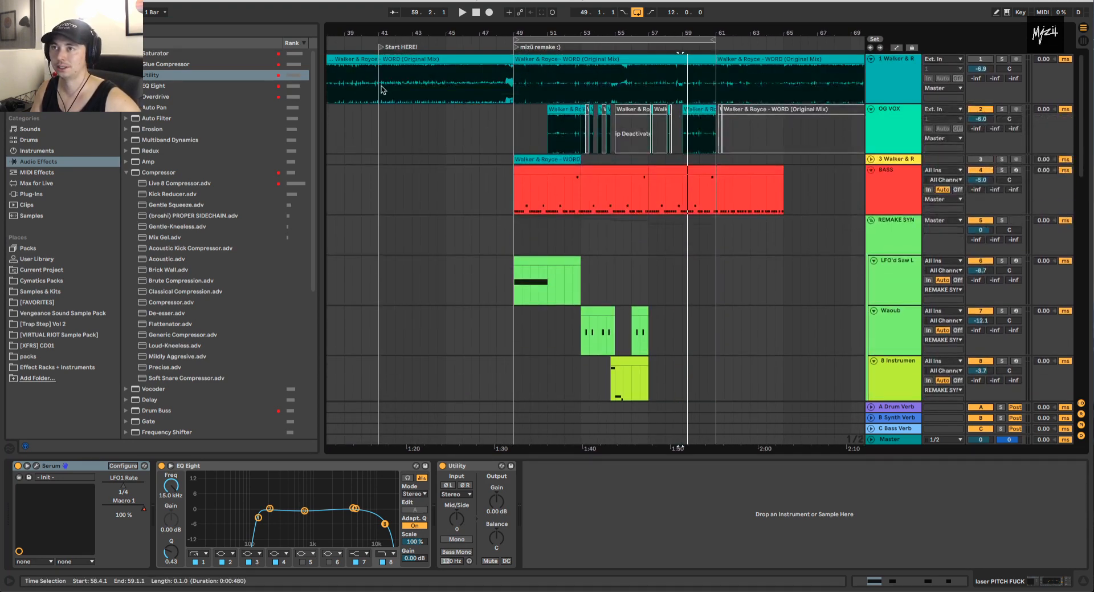
{"action": "left_click", "coordinate": [382, 89]}
{"action": "key", "text": "space"}
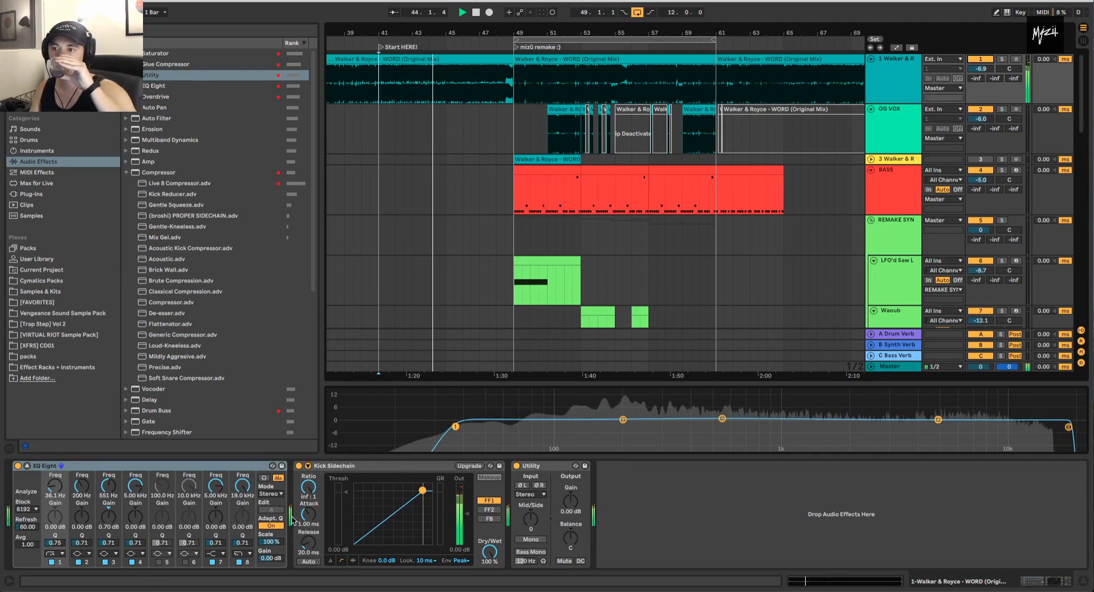
- Lower the first EQ Eight band on the original song track to 10.0 Hz and deactivate that track during playback
{"action": "left_click", "coordinate": [607, 361]}
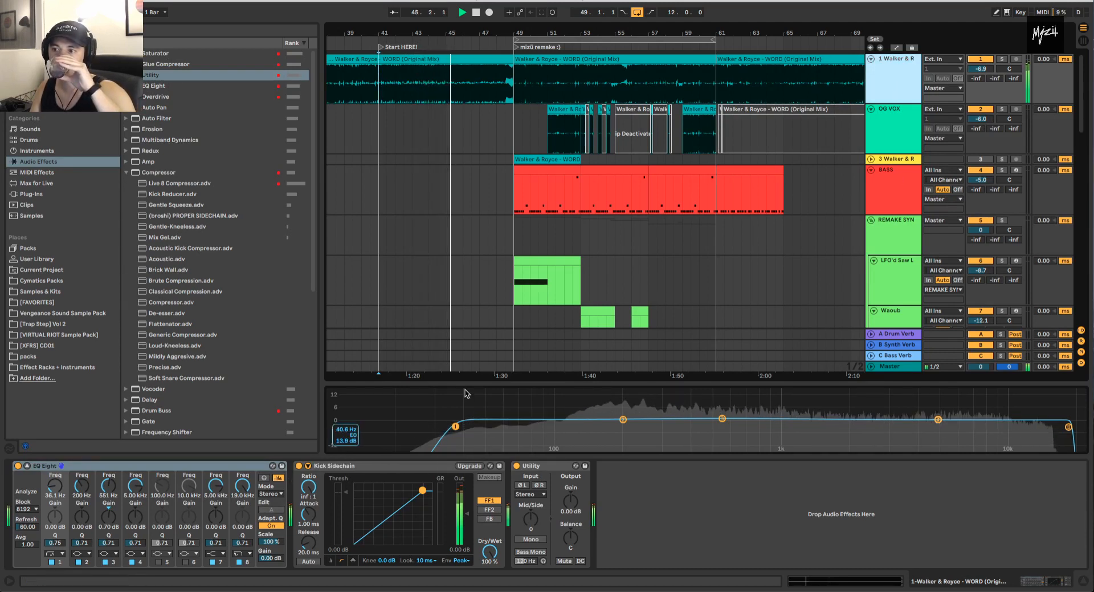
{"action": "left_click", "coordinate": [54, 494]}
{"action": "mouse_move", "coordinate": [53, 494]}
{"action": "left_mouse_down"}
{"action": "mouse_move", "coordinate": [54, 426]}
{"action": "mouse_move", "coordinate": [53, 511]}
{"action": "left_mouse_up"}
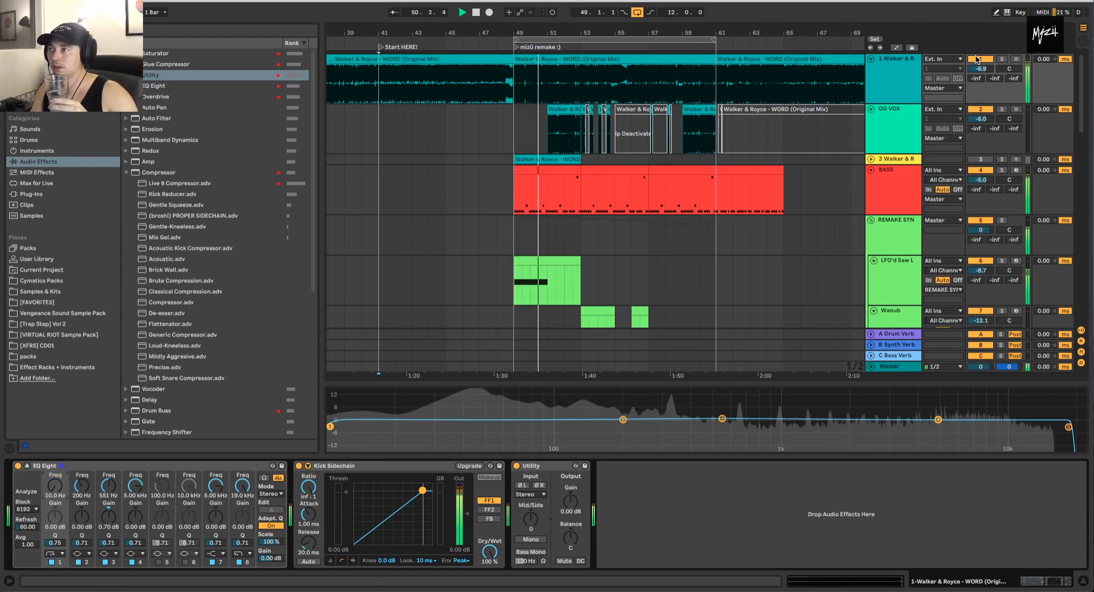
{"action": "left_click", "coordinate": [978, 61]}
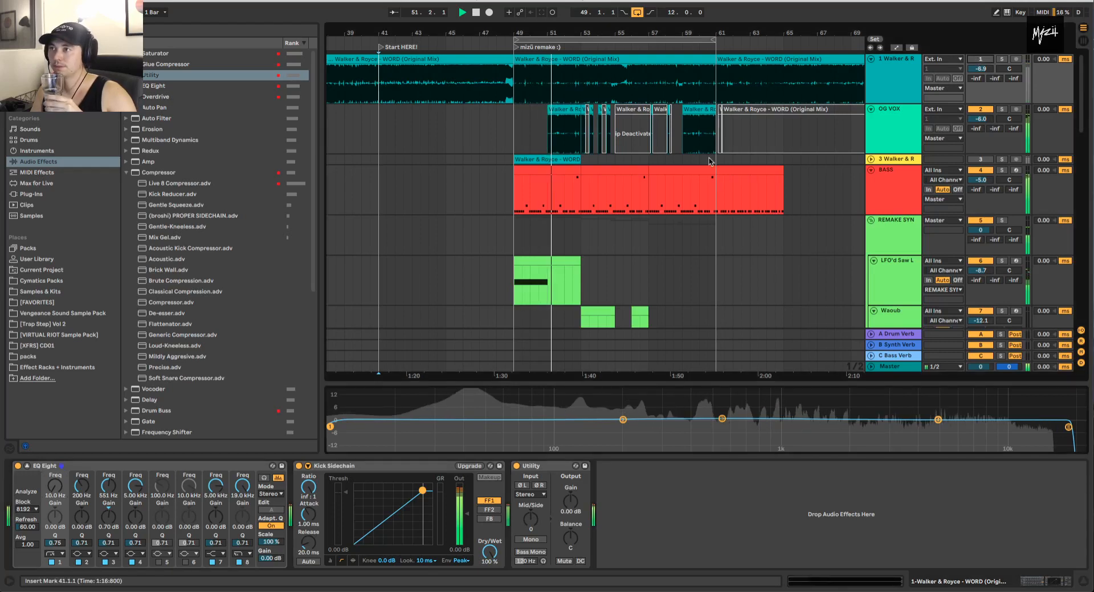
- Raise the Waoub track's volume to -9.6 dB while the remake plays
{"action": "left_click", "coordinate": [672, 170]}
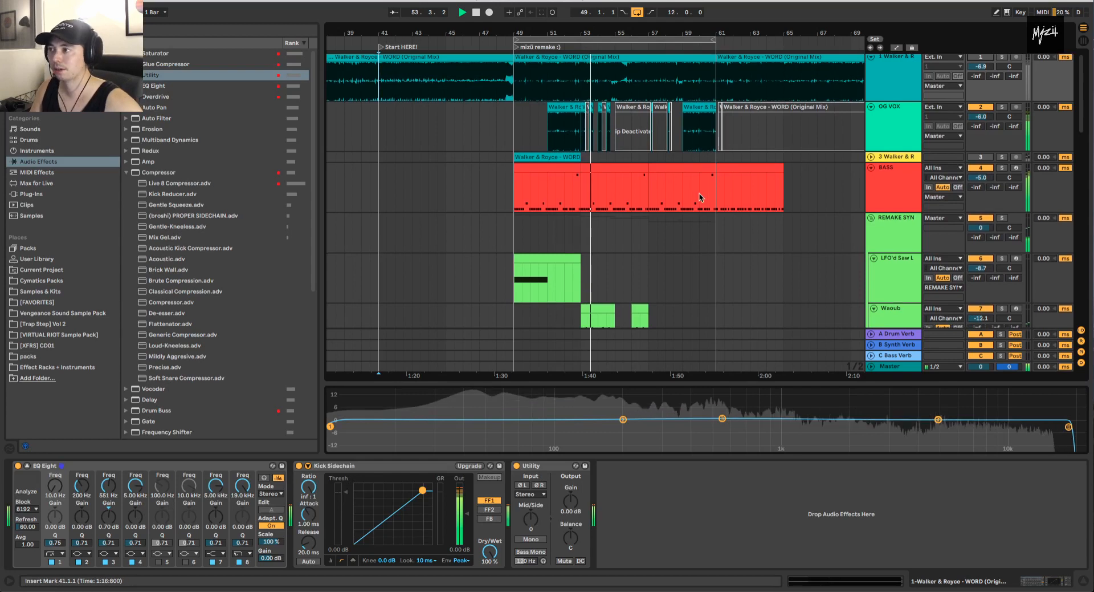
{"action": "scroll", "coordinate": [829, 237], "scroll_direction": "down", "scroll_amount": 3}
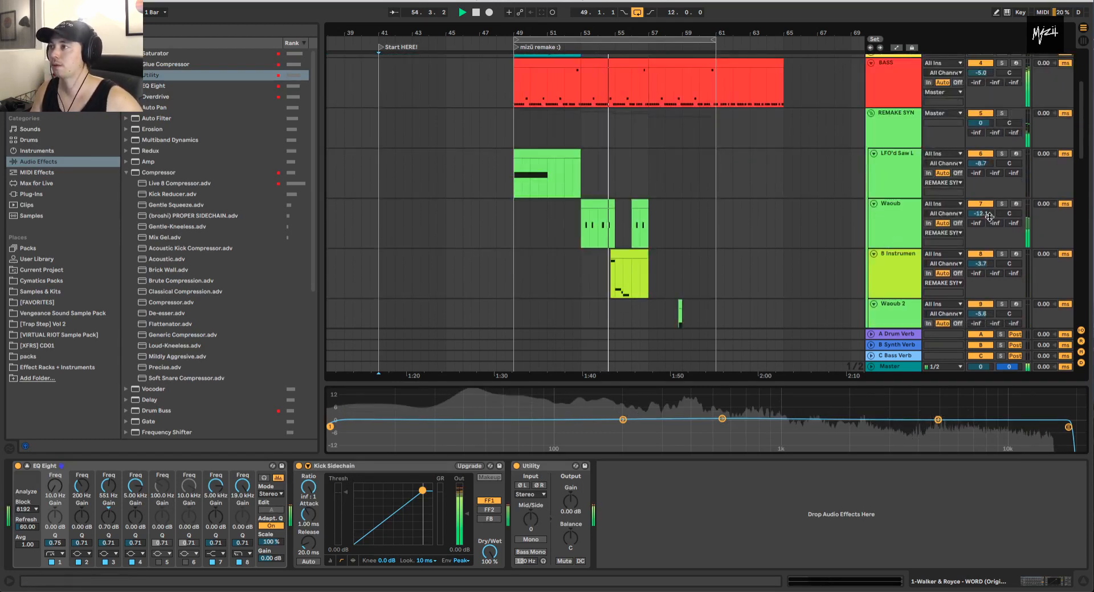
{"action": "left_click_drag", "start_coordinate": [980, 217], "coordinate": [980, 213]}
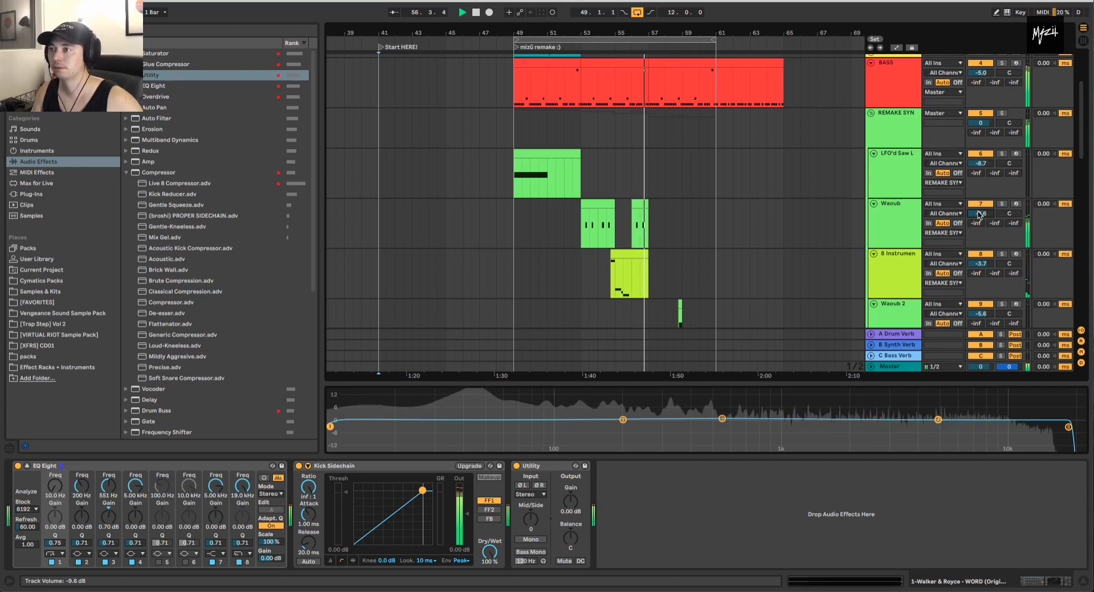
{"action": "scroll", "coordinate": [691, 210], "scroll_direction": "down", "scroll_amount": 4}
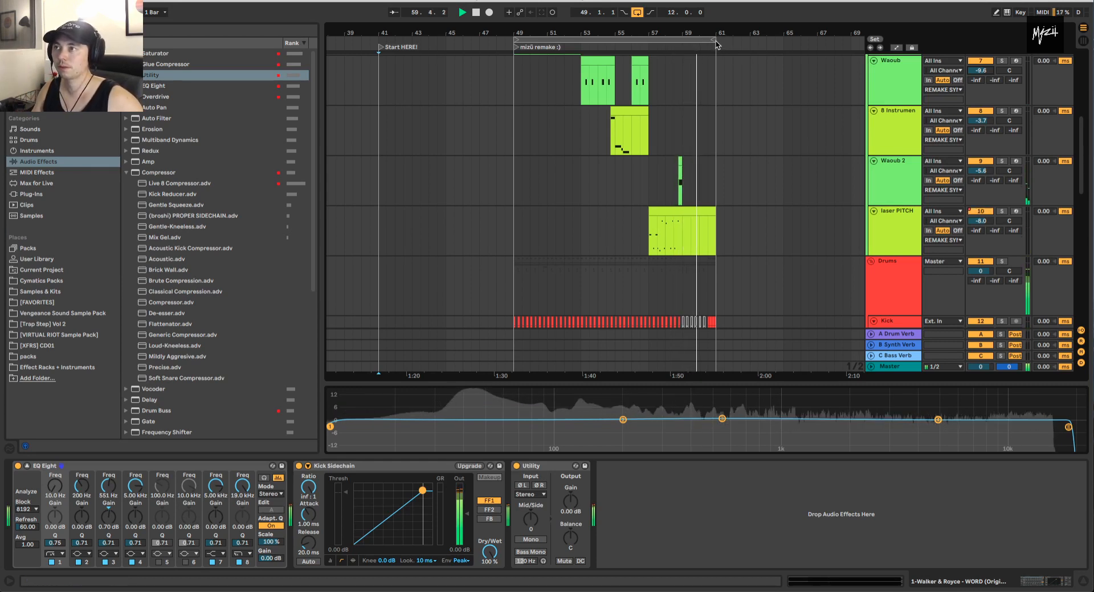
- Extend the loop to 16 bars, ending at bar 65, stop playback and hide the device view
{"action": "left_click_drag", "start_coordinate": [715, 39], "coordinate": [784, 37]}
{"action": "key", "text": "space"}
{"action": "key", "text": "super+alt+l"}
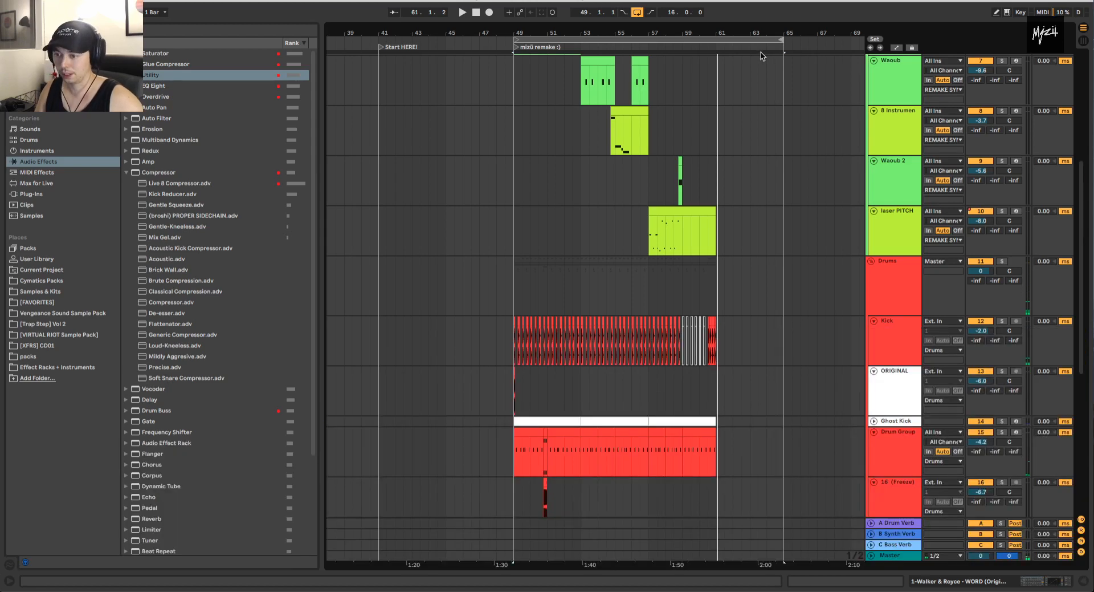
- Highlight bars 49 to 53 of the Drums group, and place the insert marker at bar 53
{"action": "left_click_drag", "start_coordinate": [670, 35], "coordinate": [670, 63]}
{"action": "scroll", "coordinate": [477, 399], "scroll_direction": "down", "scroll_amount": 5}
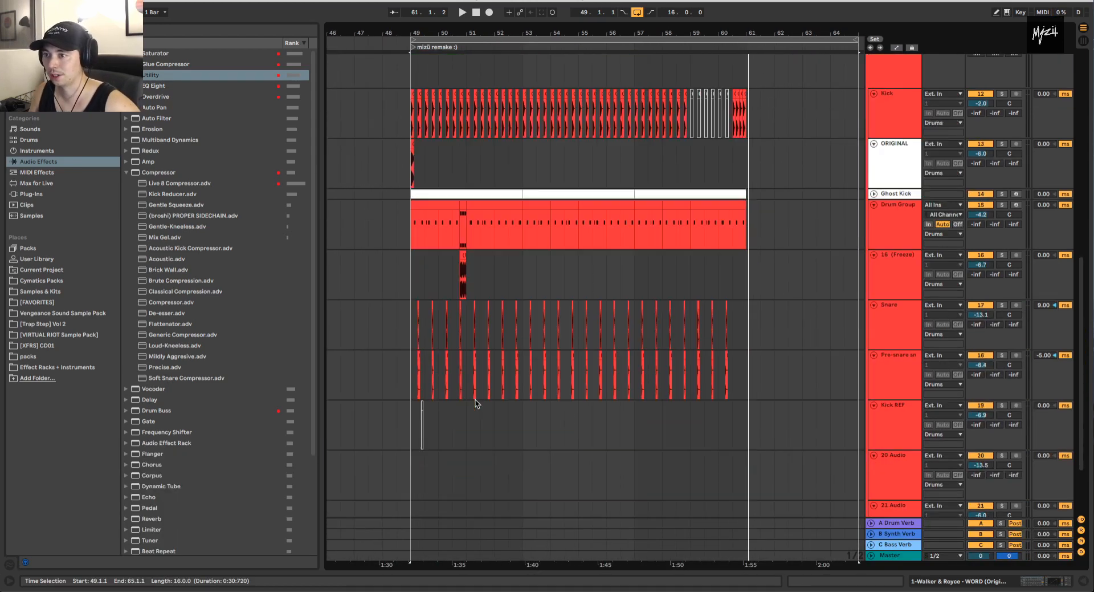
{"action": "mouse_move", "coordinate": [437, 34]}
{"action": "left_mouse_down"}
{"action": "mouse_move", "coordinate": [436, 98]}
{"action": "mouse_move", "coordinate": [478, 100]}
{"action": "mouse_move", "coordinate": [444, 35]}
{"action": "mouse_move", "coordinate": [383, 29]}
{"action": "mouse_move", "coordinate": [538, 71]}
{"action": "left_mouse_up"}
{"action": "left_click", "coordinate": [373, 68]}
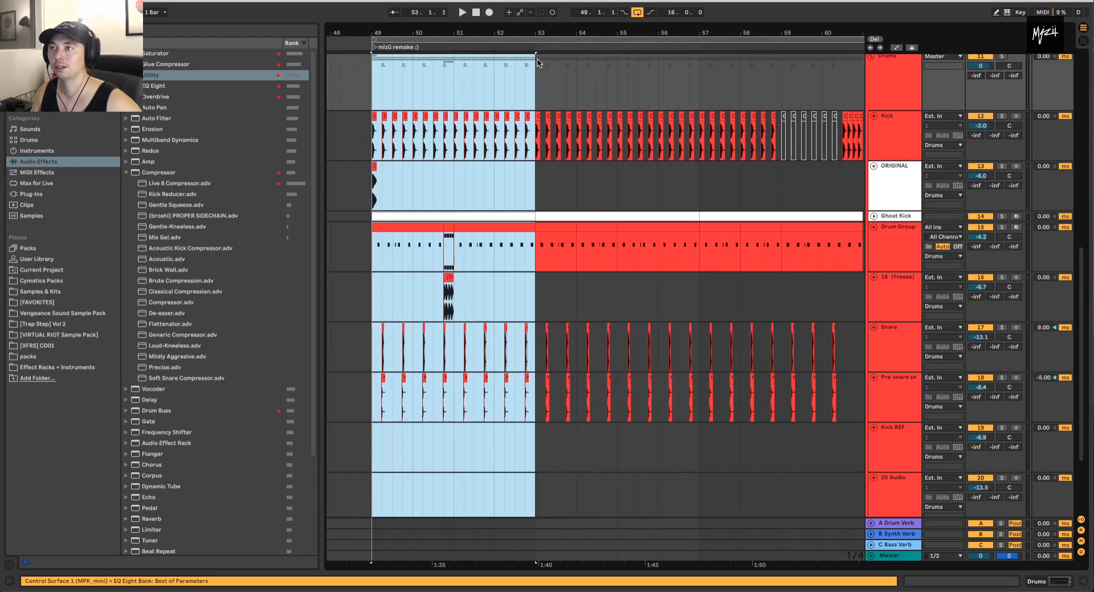
{"action": "scroll", "coordinate": [538, 73], "scroll_direction": "down", "scroll_amount": 3}
{"action": "left_click", "coordinate": [539, 73]}
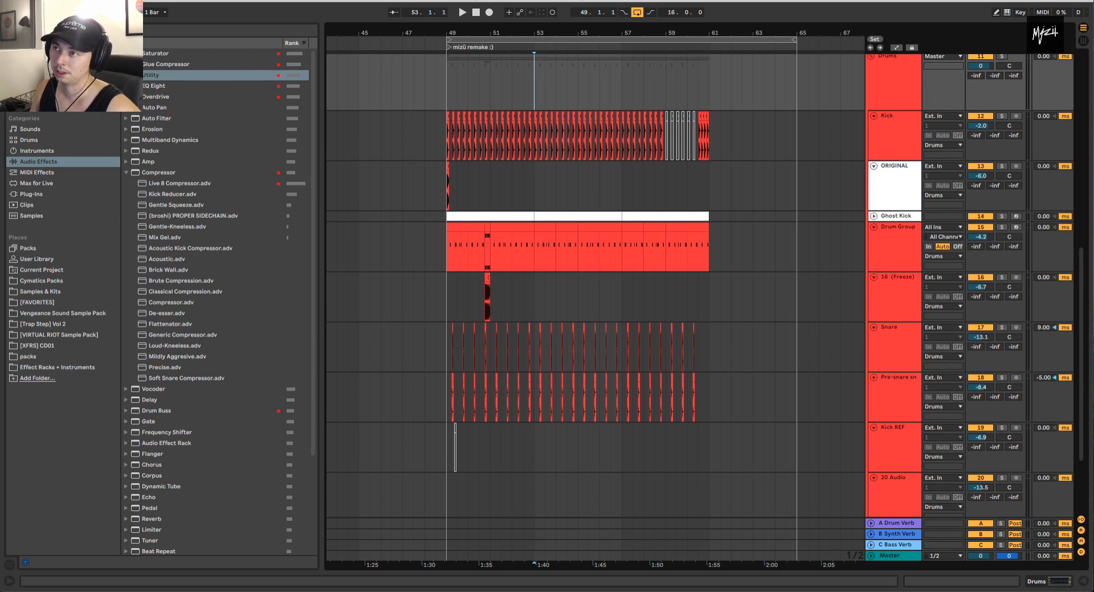
{"action": "left_click_drag", "start_coordinate": [593, 32], "coordinate": [551, 33]}
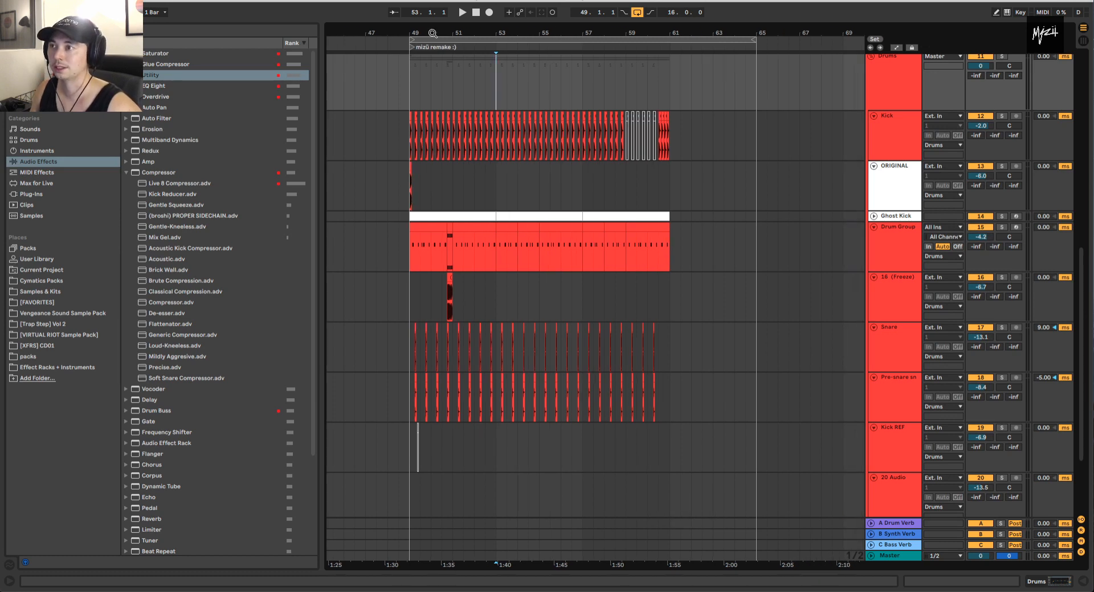